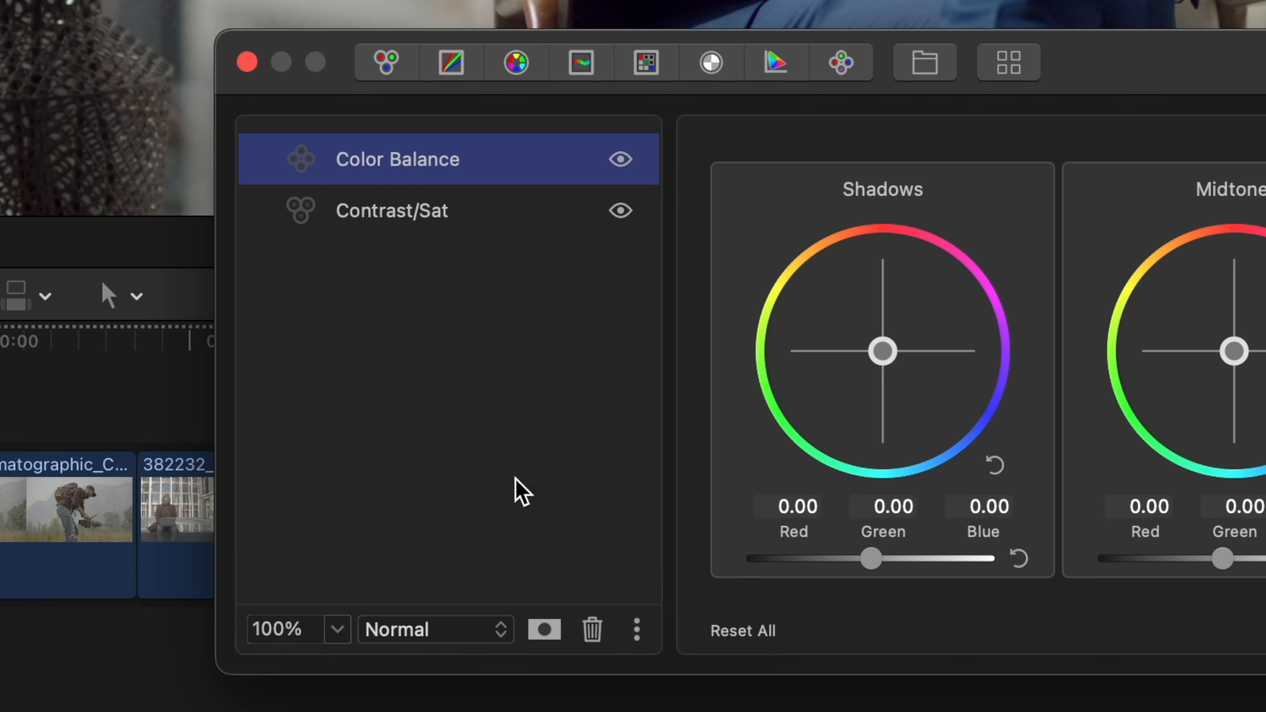
- Add a mask to the Color Balance layer
click(474, 221)
click(486, 161)
click(515, 209)
click(549, 629)
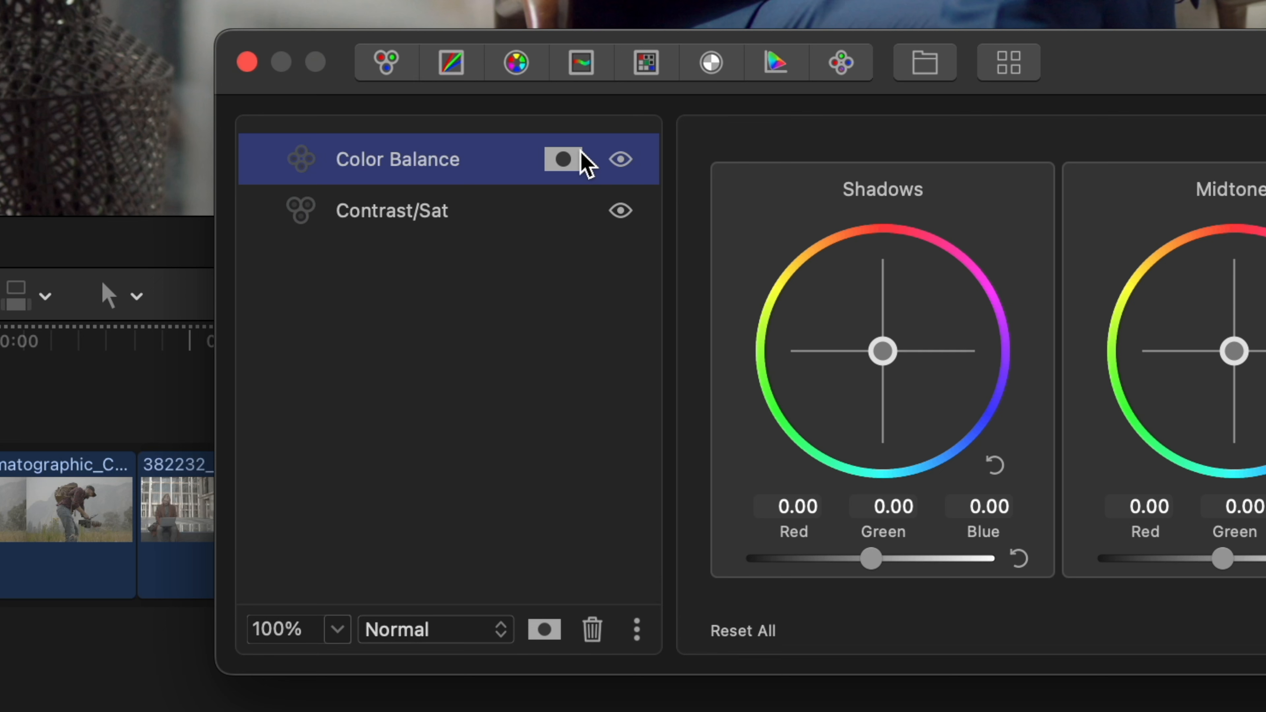
- View the Color Balance layer's mask controls, return to its color controls and delete the layer's mask
click(568, 161)
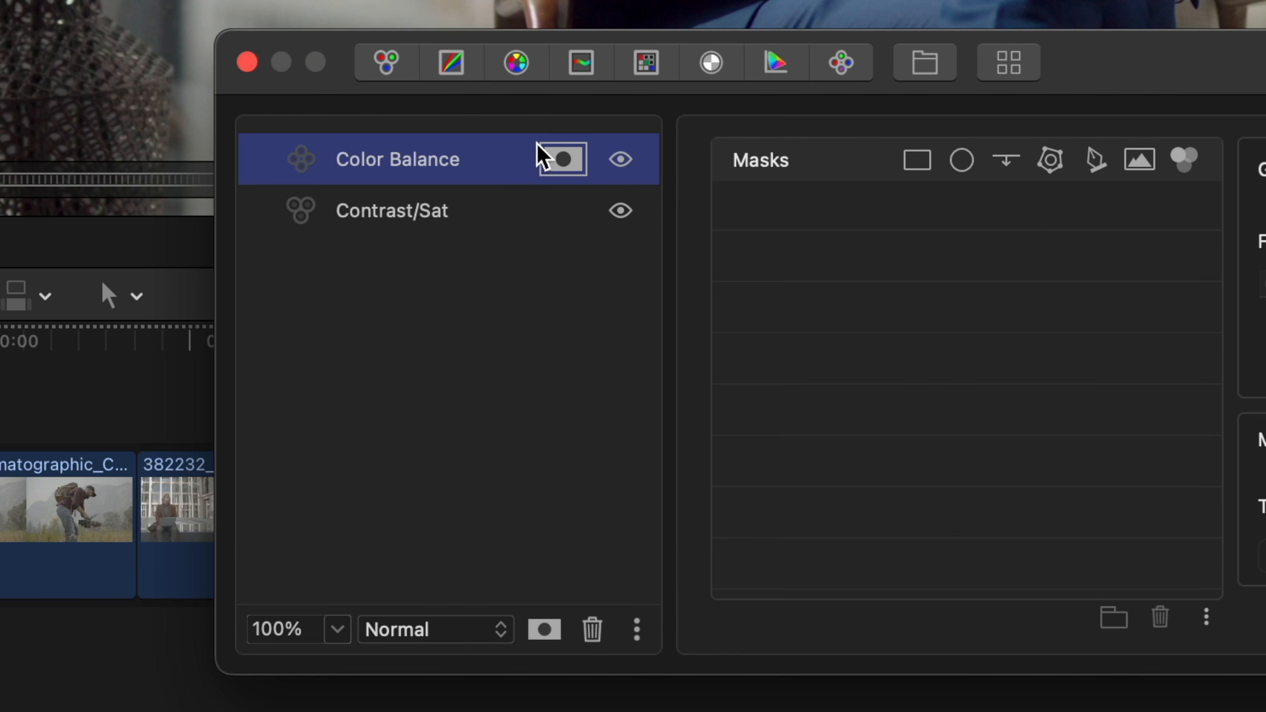
click(575, 160)
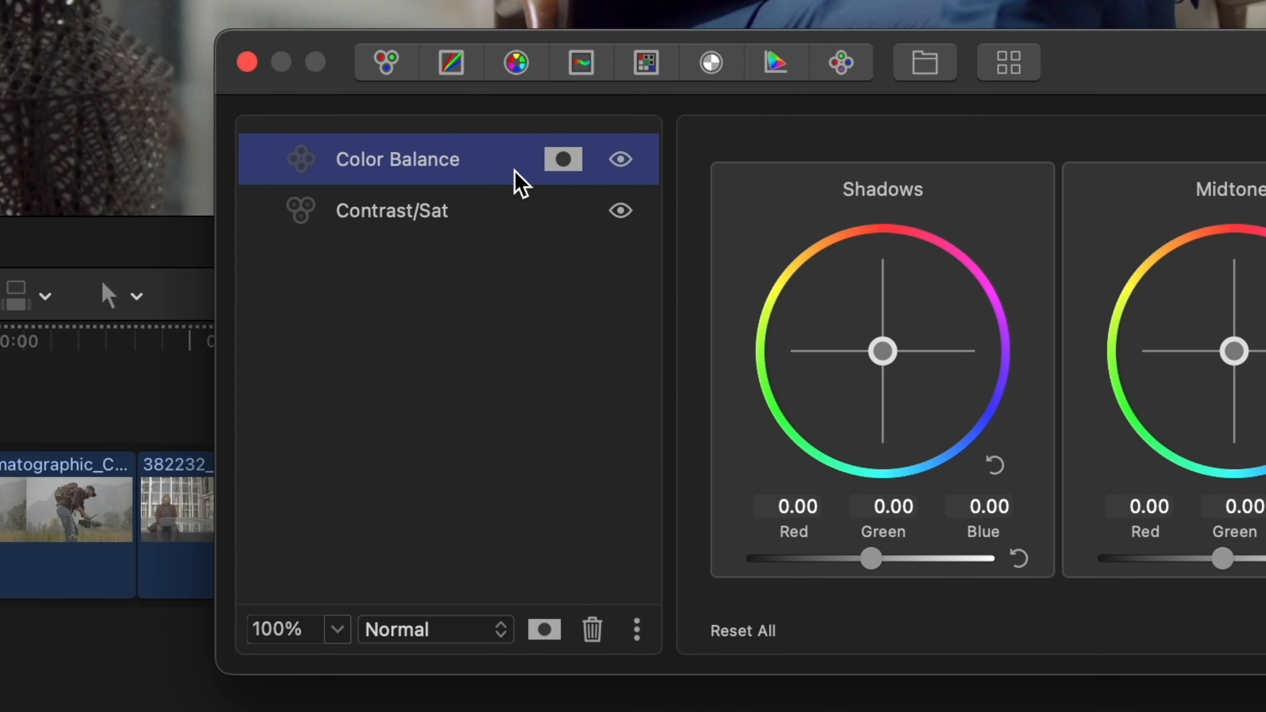
right_click(519, 166)
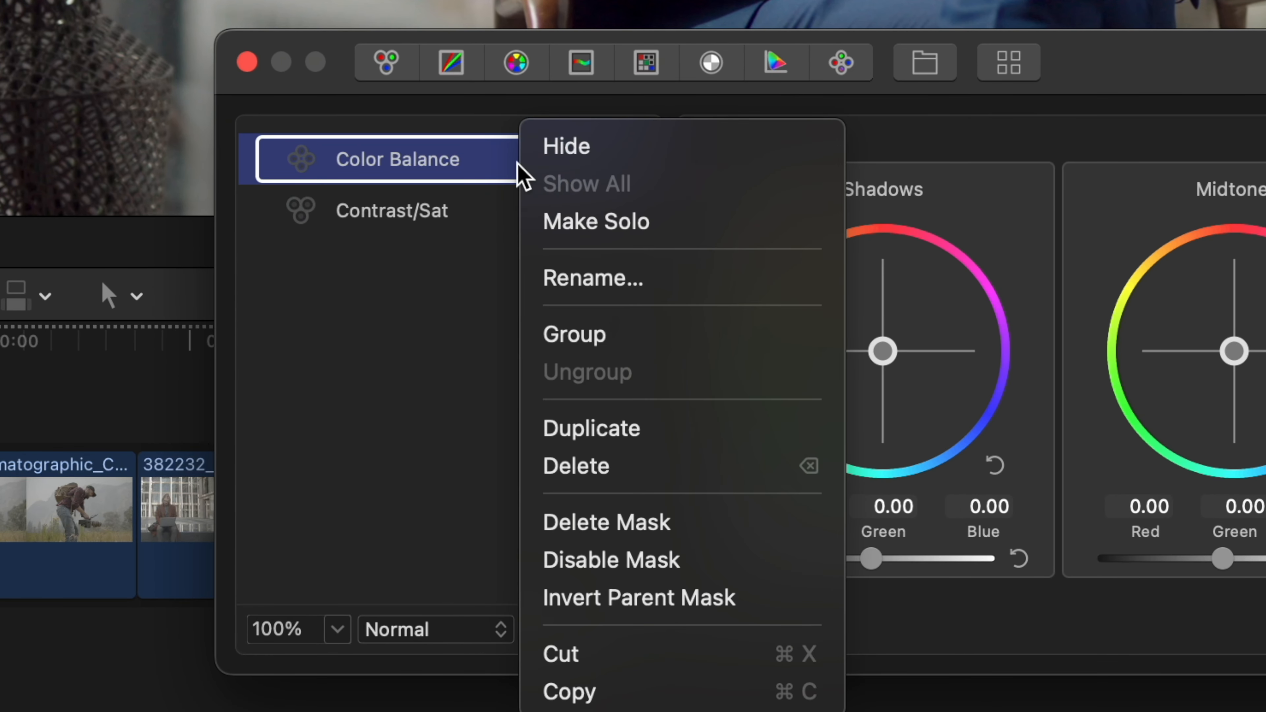
click(744, 519)
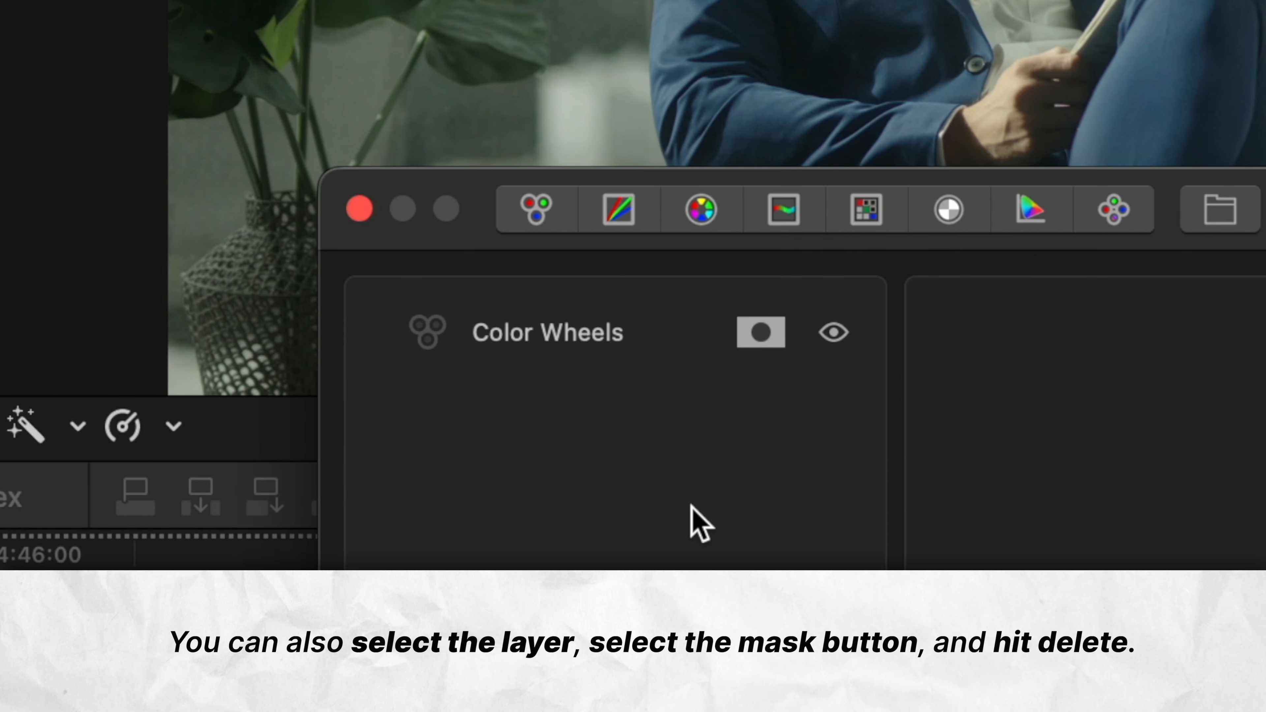
- Delete the mask from the Color Wheels layer
click(666, 316)
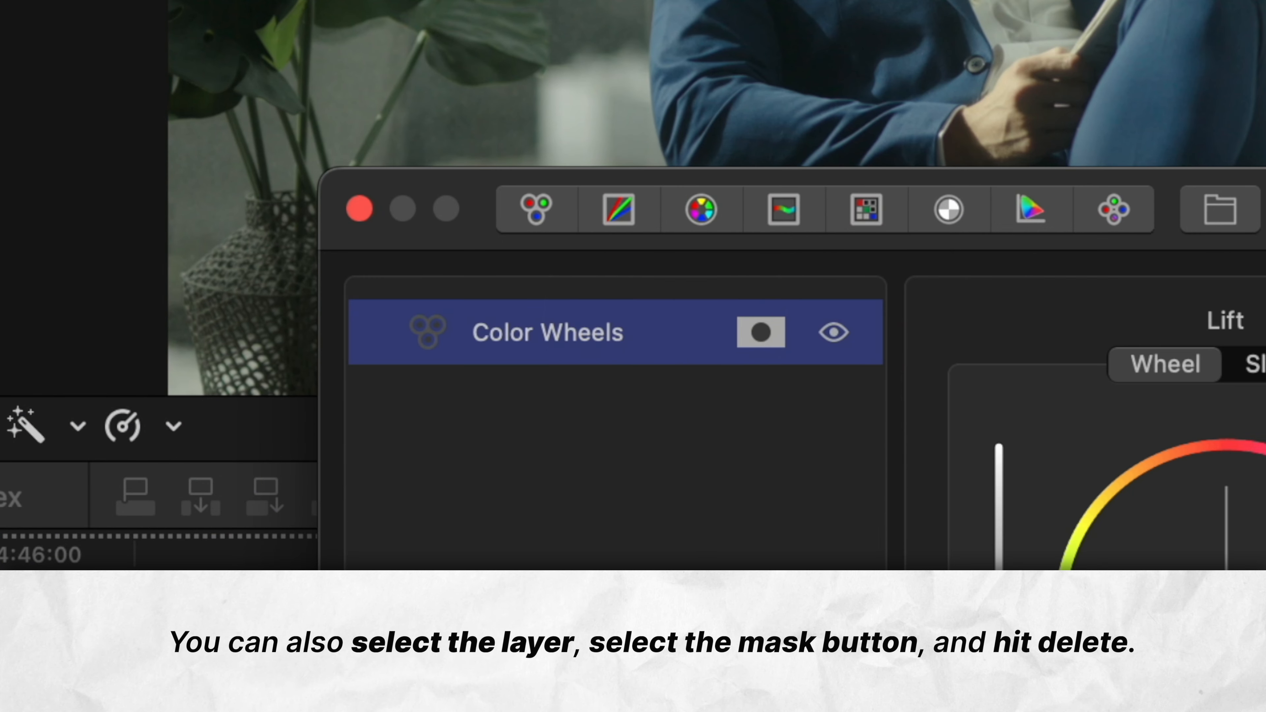
click(777, 340)
key(Delete)
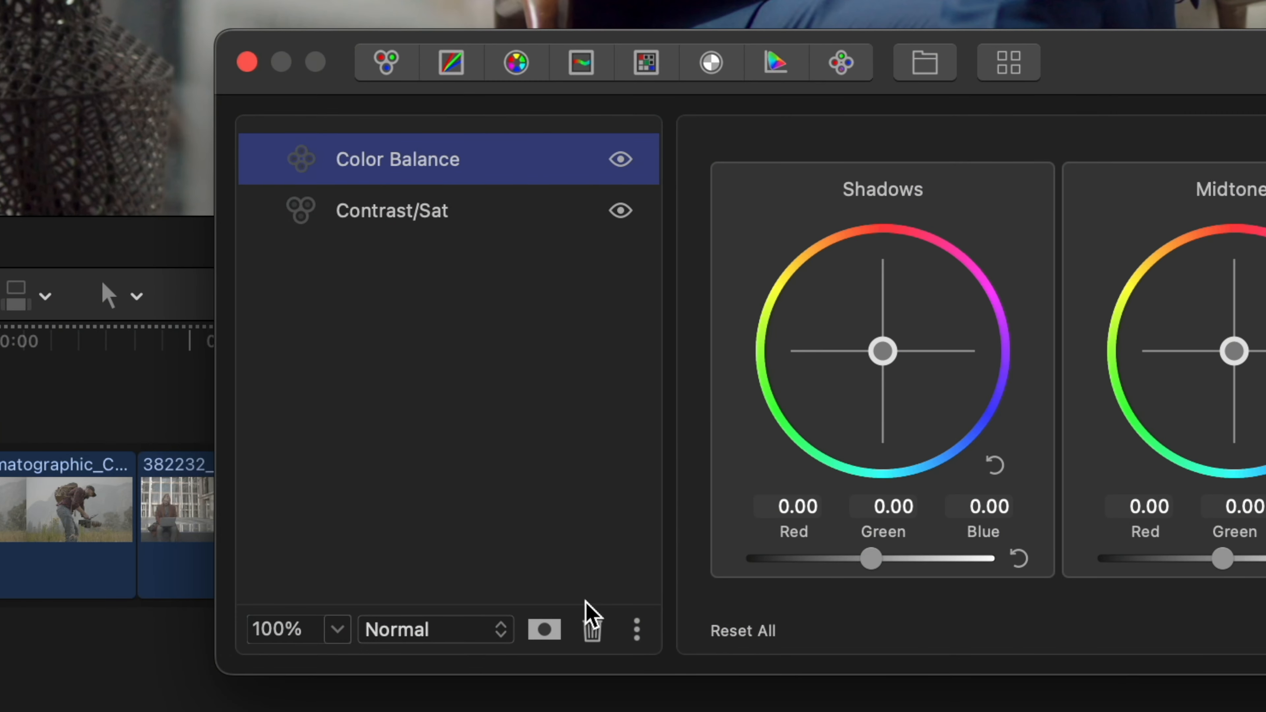
- Add a mask to the Color Balance layer again and remove it from the layer
click(548, 632)
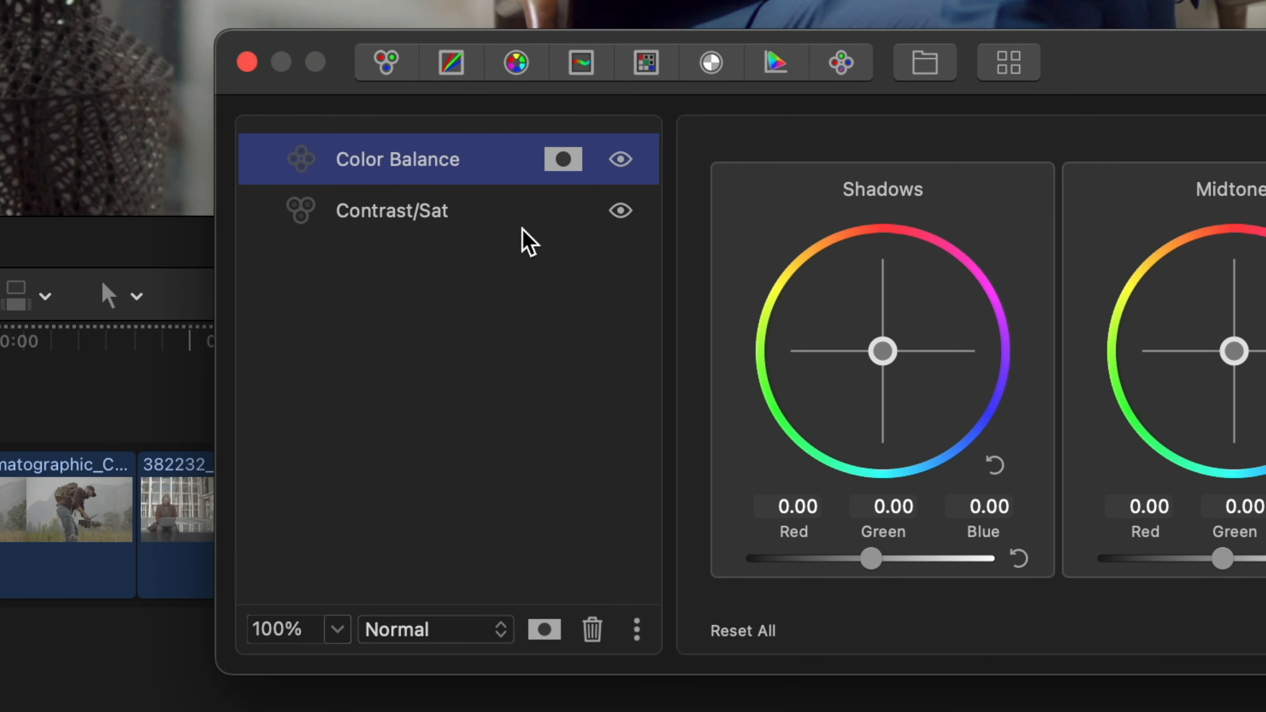
right_click(504, 167)
click(641, 522)
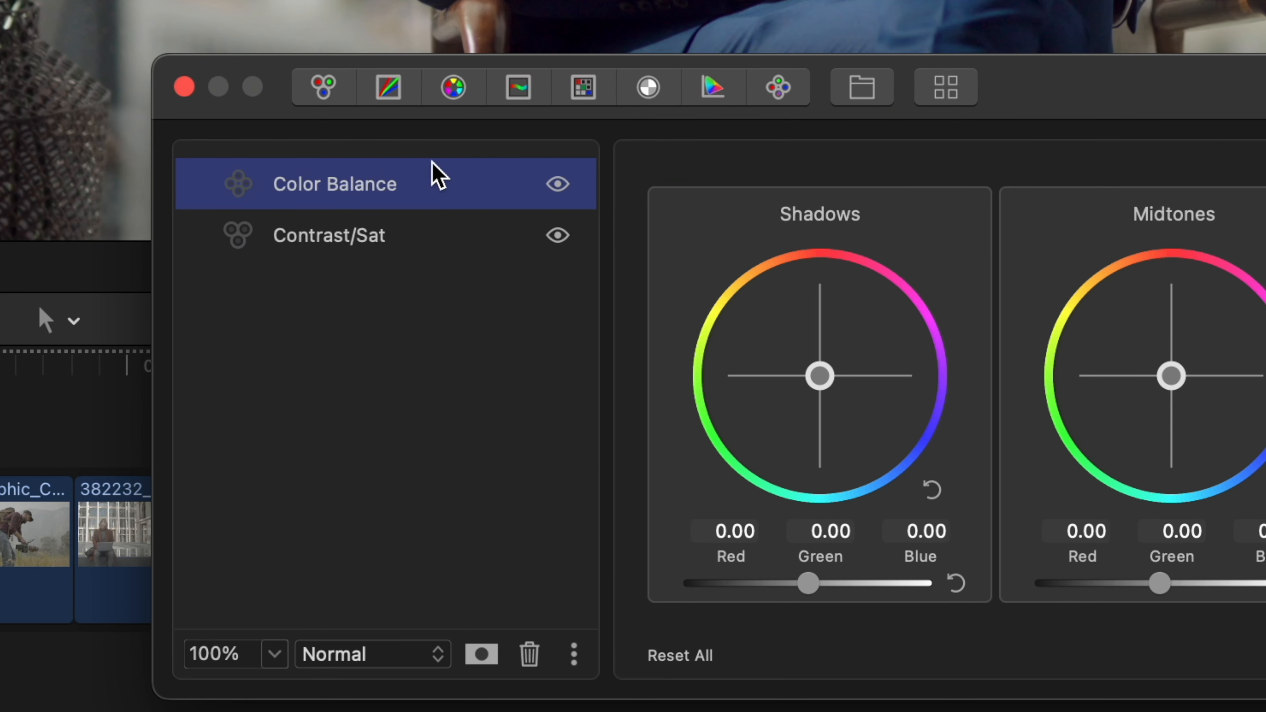
- Add a Color Wheels layer inside a new group named Mask
click(334, 99)
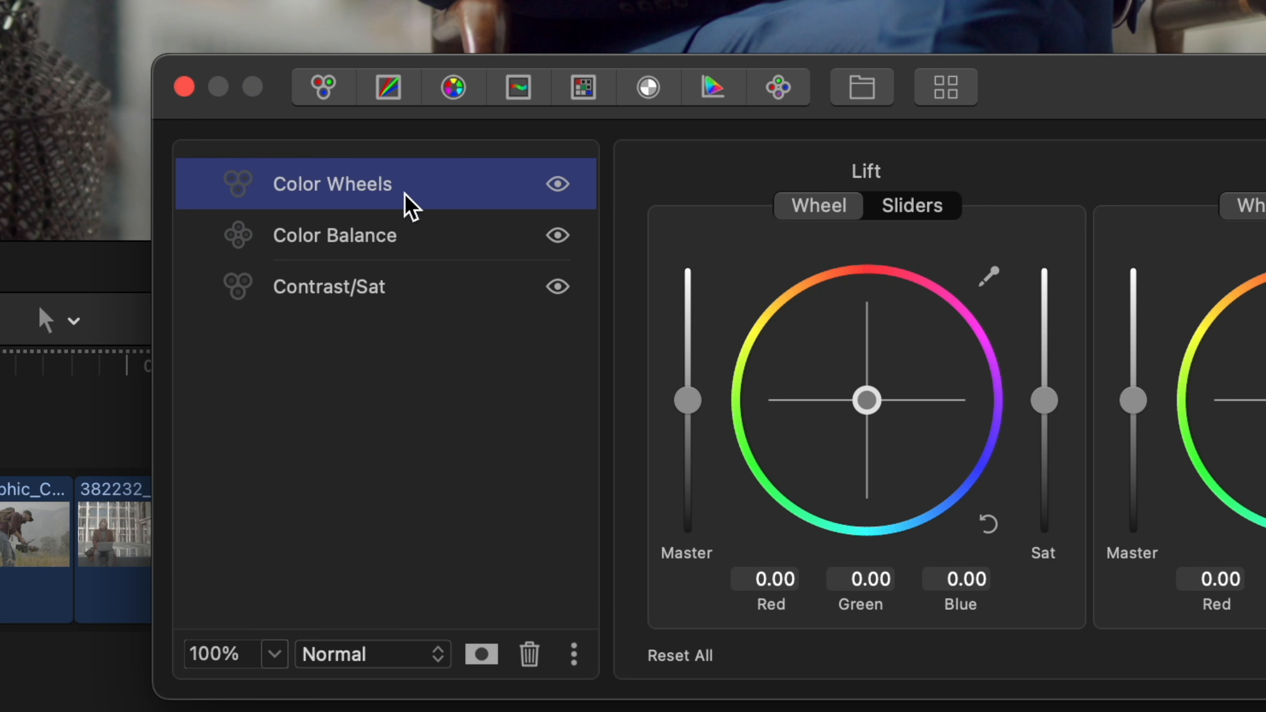
click(865, 91)
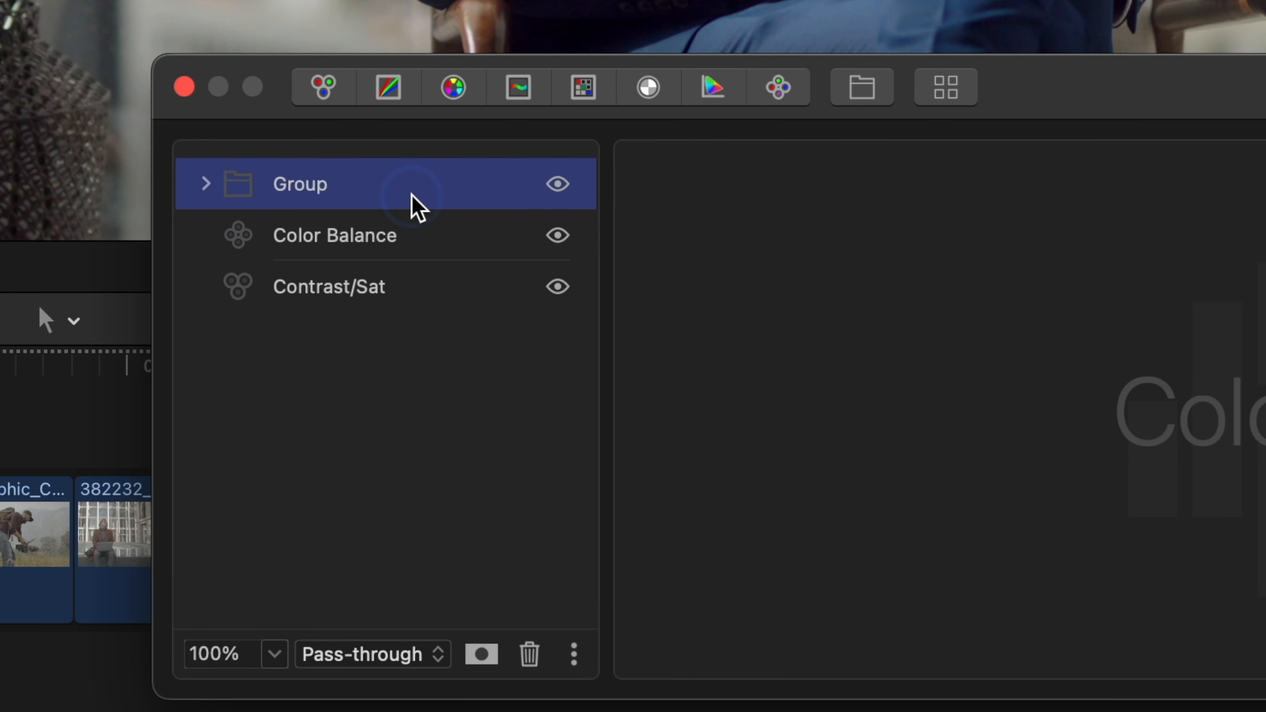
right_click(424, 183)
click(520, 310)
text(Mask)
key(Return)
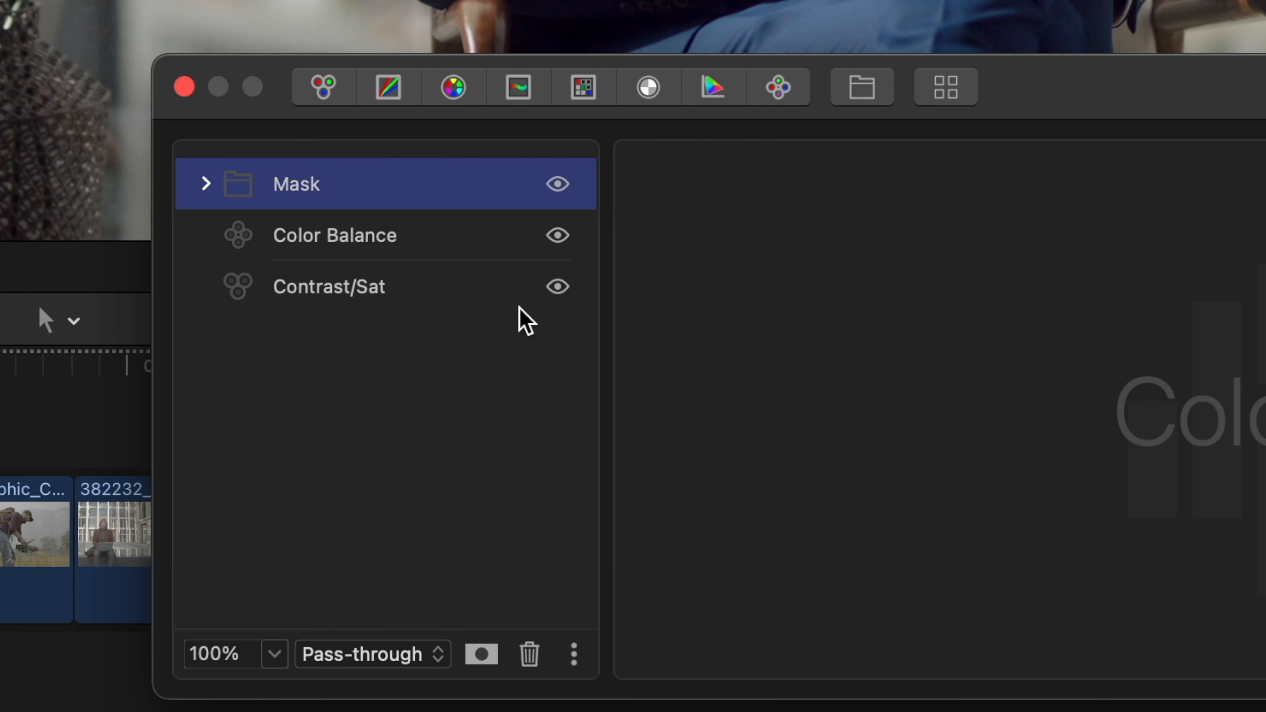
- Expand the Mask group and add Six Vectors, HSL Curves and Shuffle layers inside it
click(207, 185)
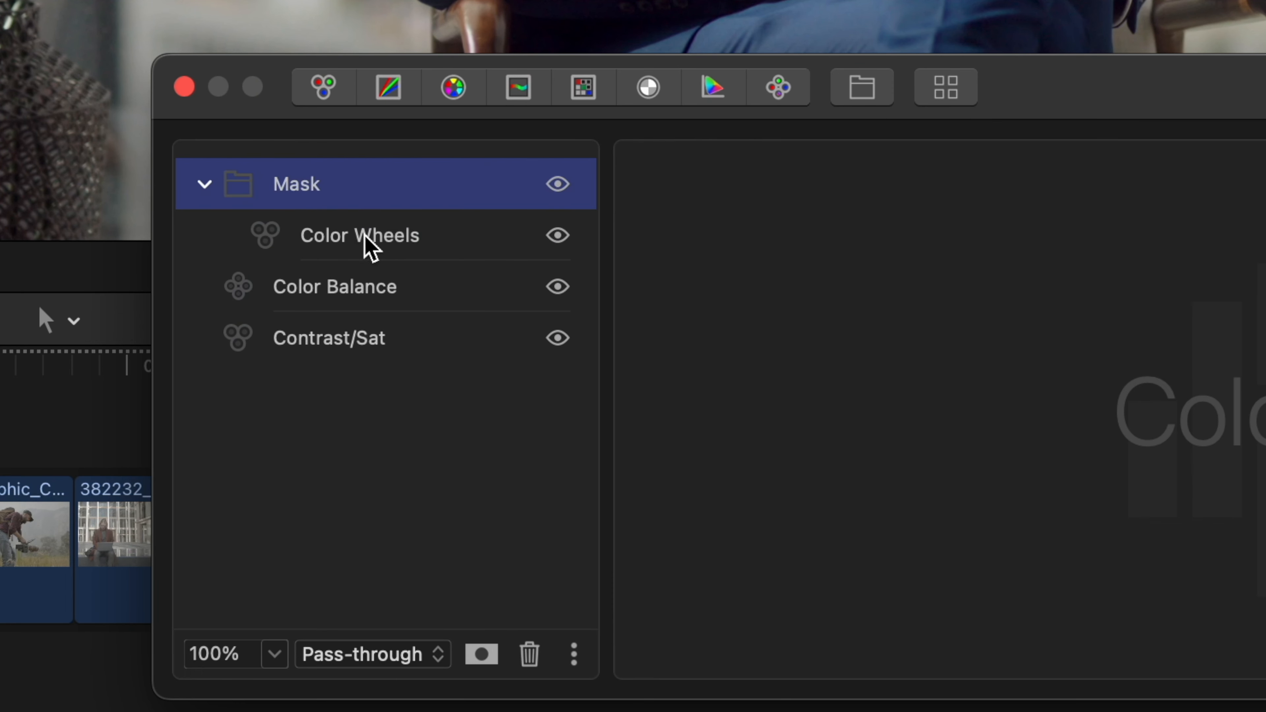
click(459, 91)
click(516, 95)
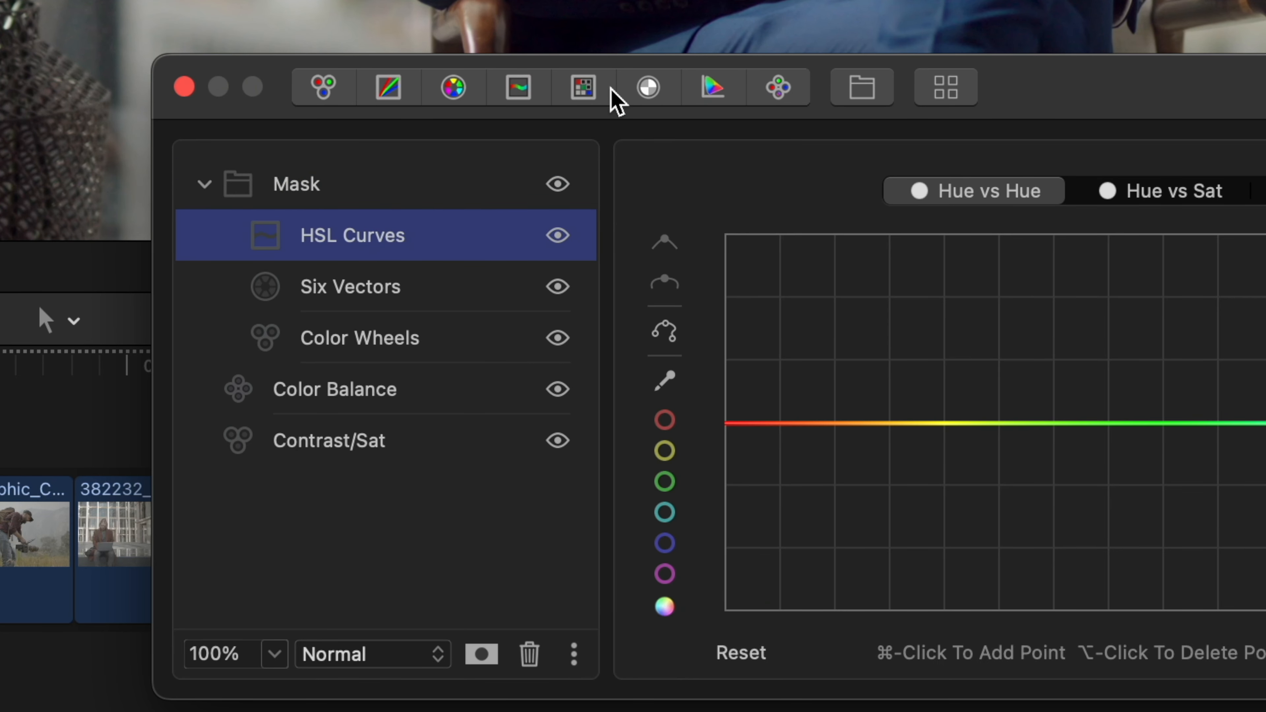
click(591, 100)
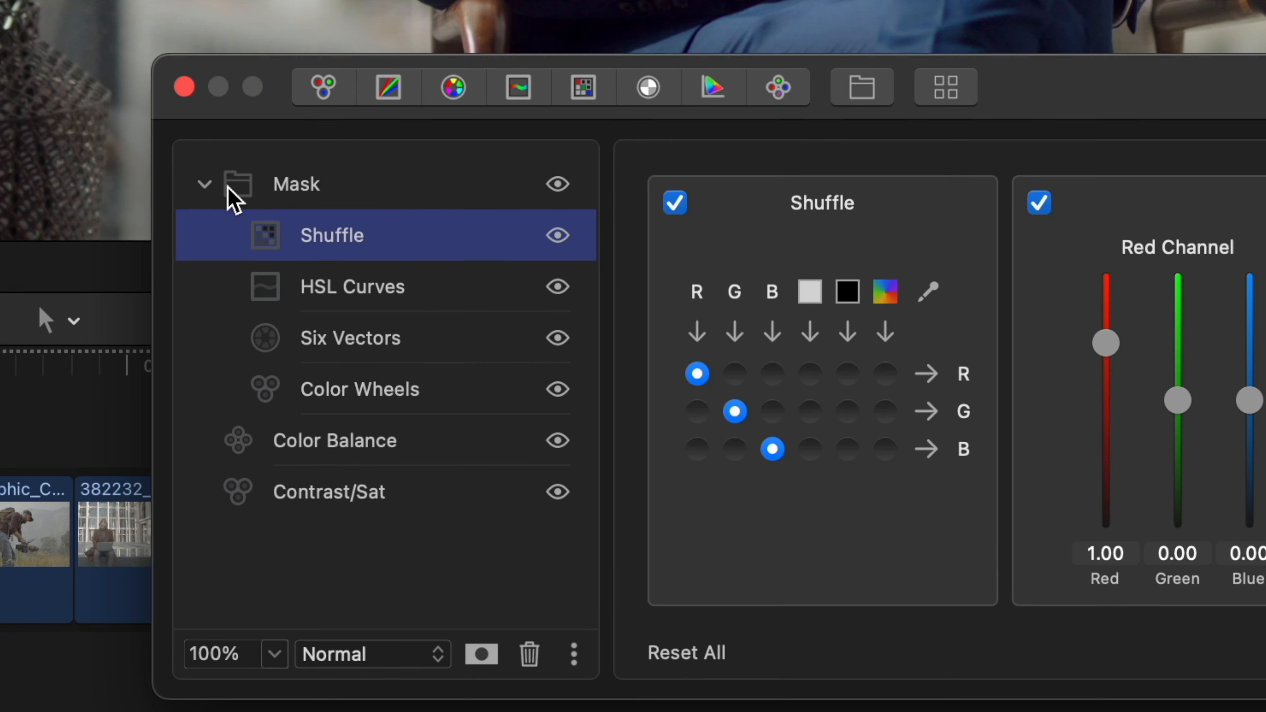
- Add a mask to the Mask group and create a tall ellipse shape over the right half of the man's face
click(415, 192)
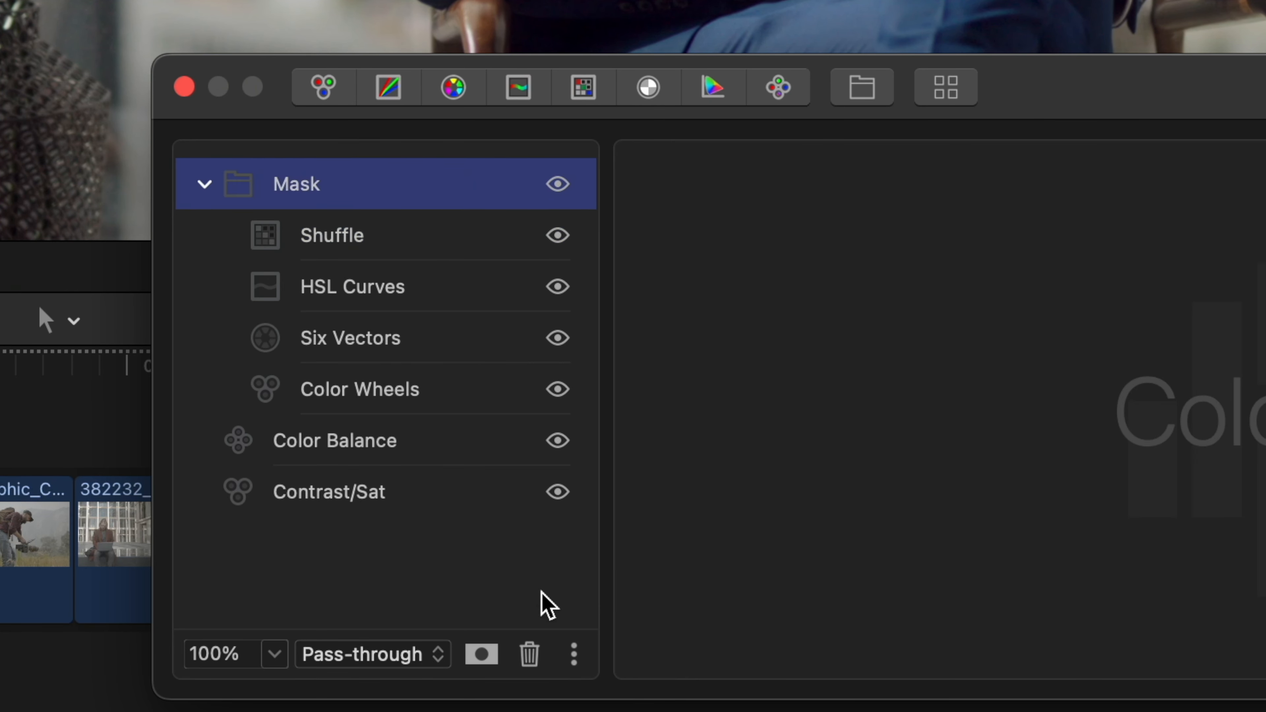
click(482, 653)
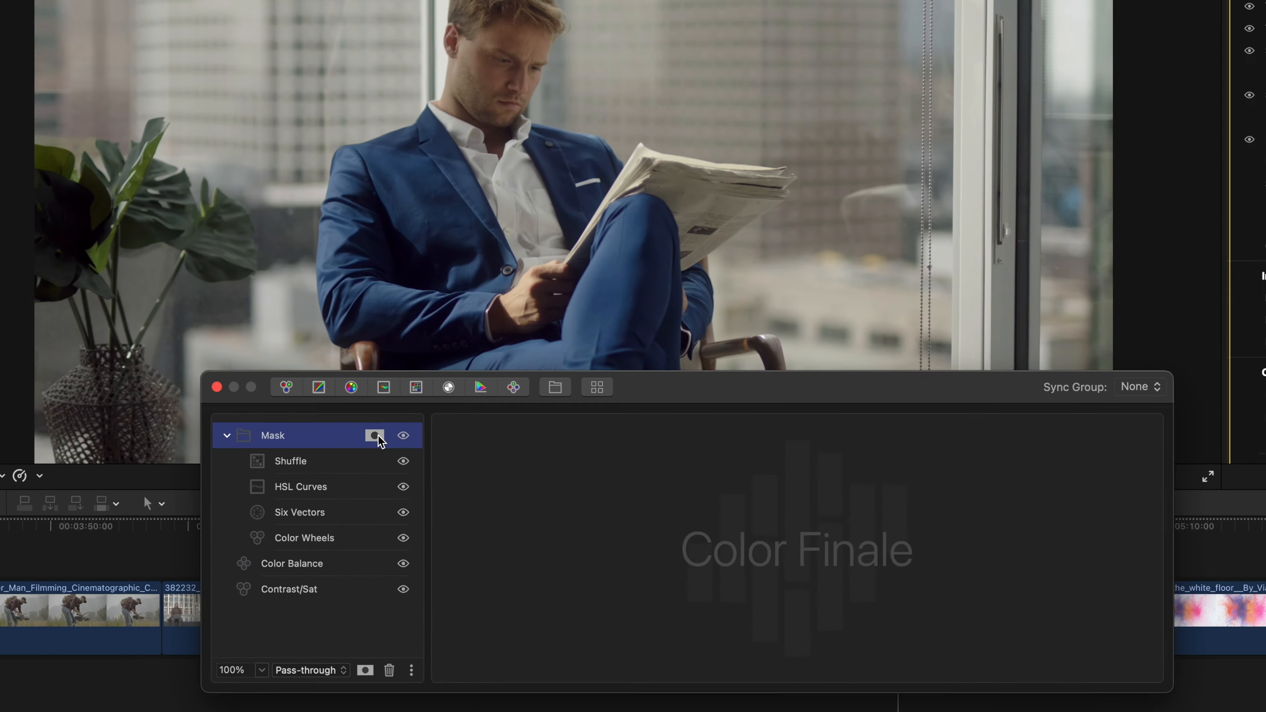
click(500, 183)
click(503, 491)
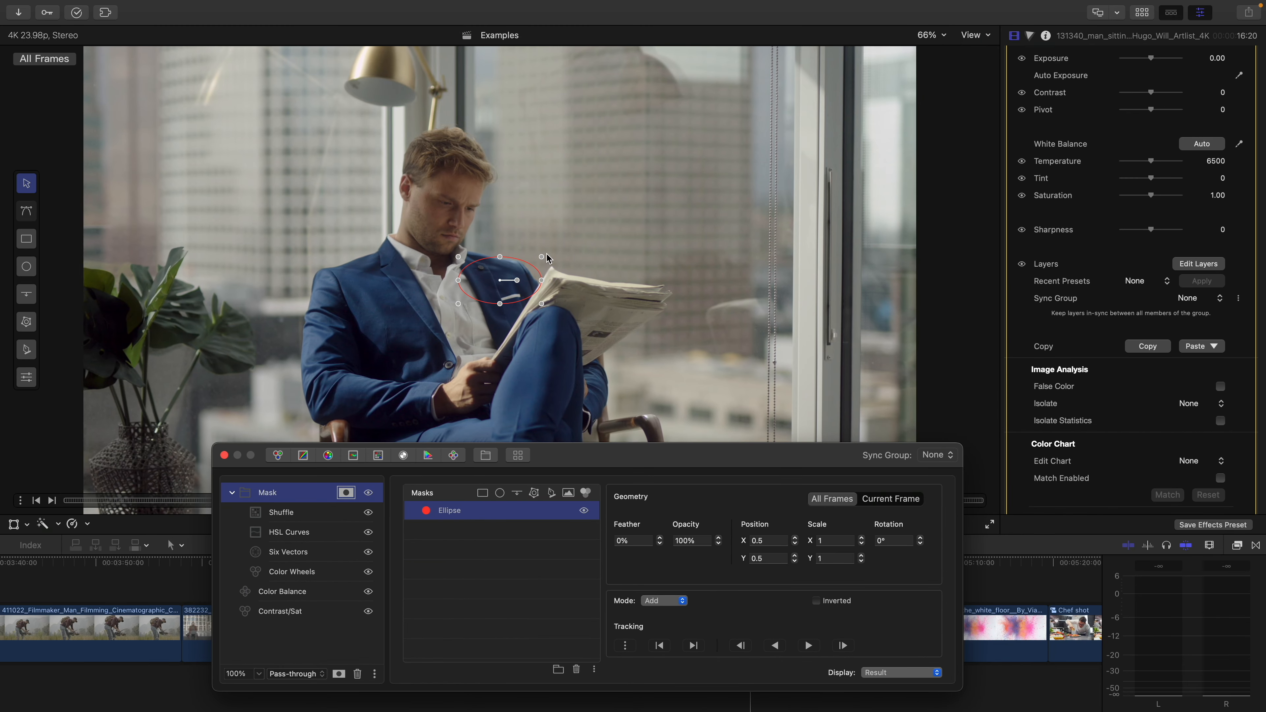
drag(546, 255, 554, 95)
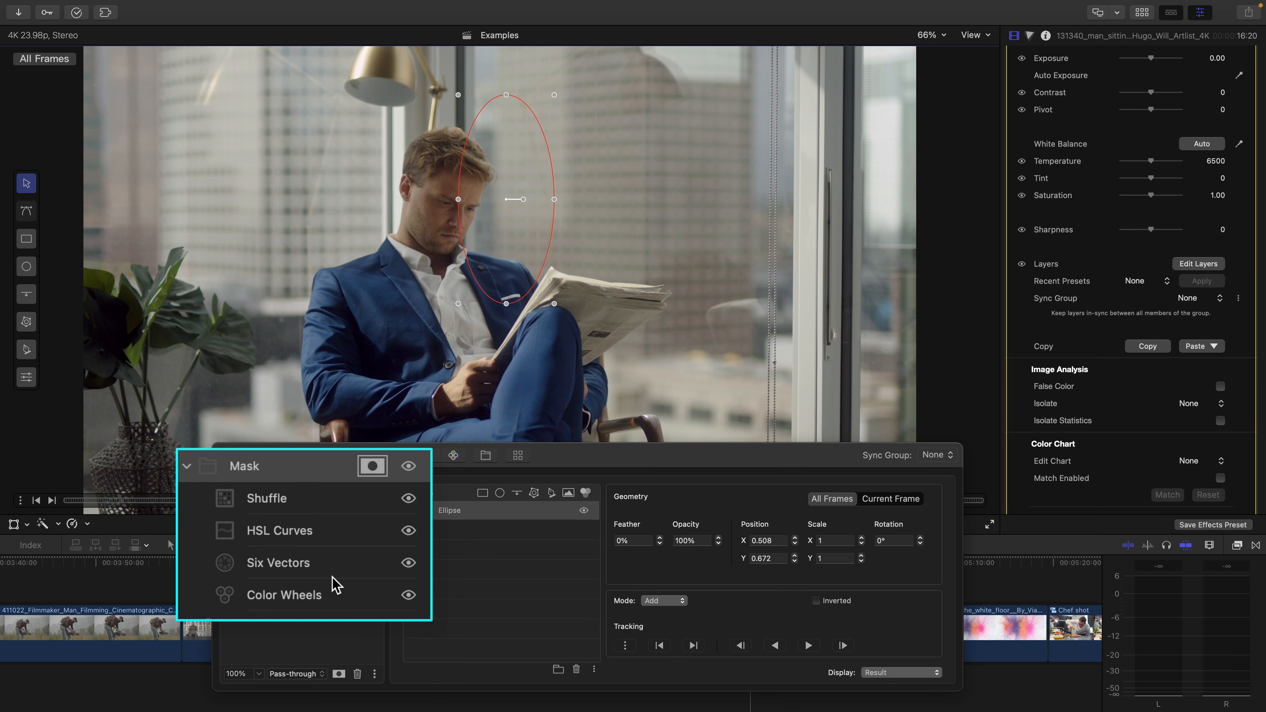
- Lower the Lift master of the Color Wheels layer to about -0.67
click(319, 601)
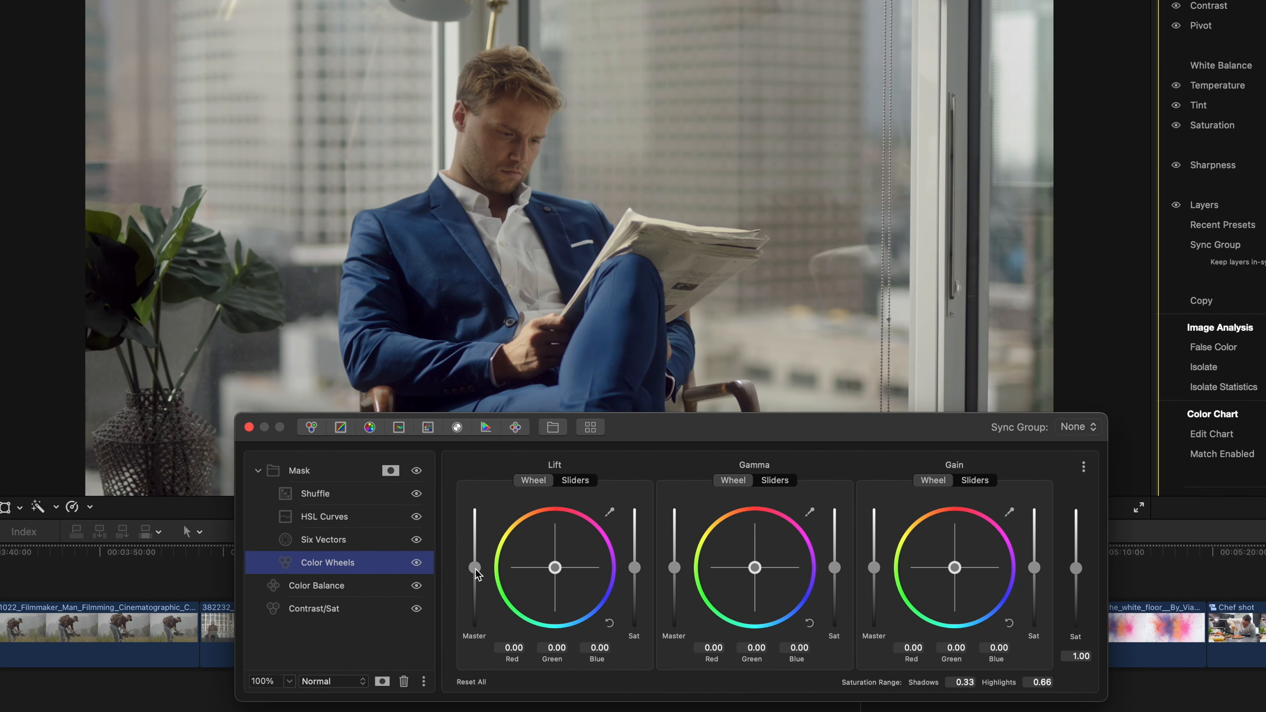
drag(463, 569, 463, 604)
- Raise the green vector's hue and set the red vector's hue to -1 in the Six Vectors layer
click(377, 544)
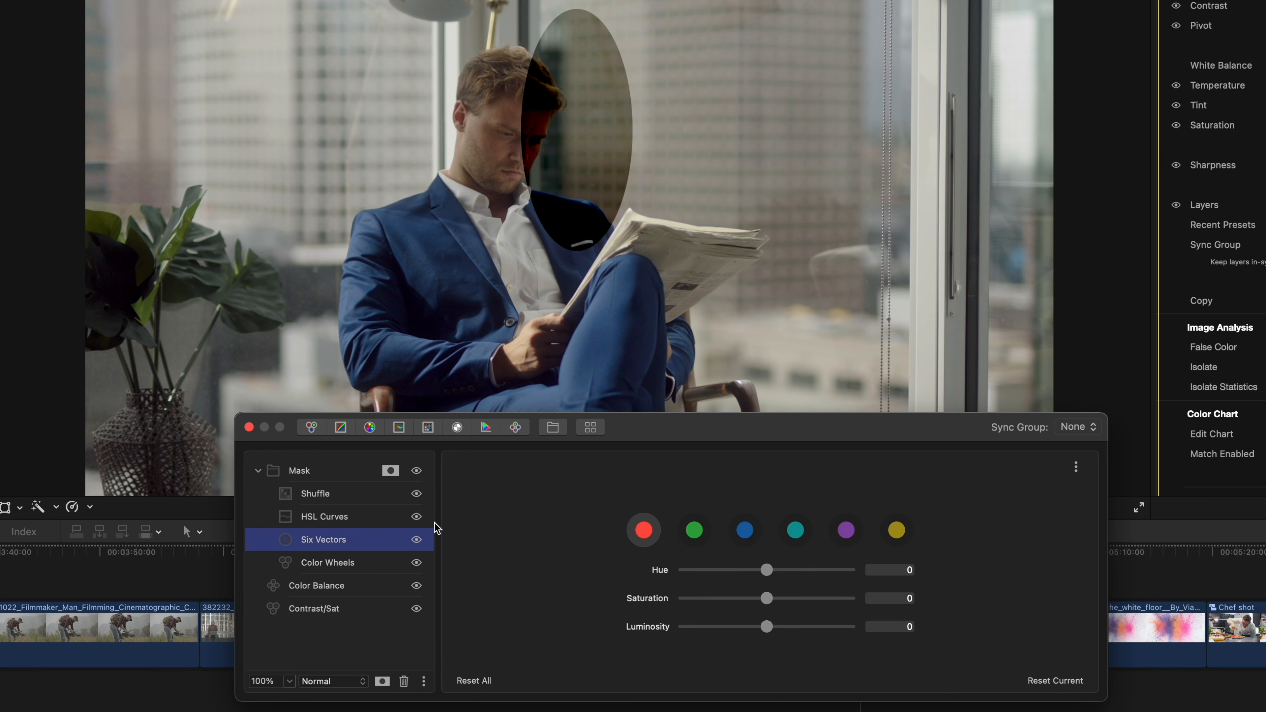
click(694, 531)
drag(766, 570, 847, 555)
click(794, 529)
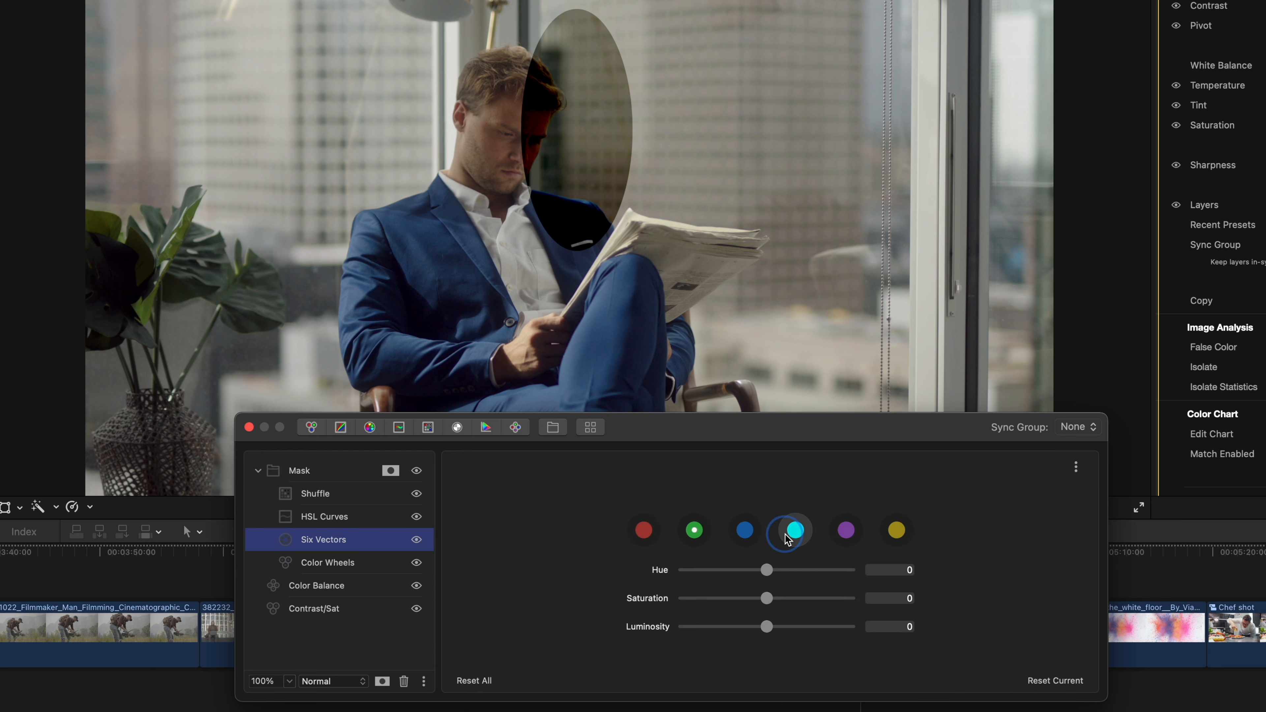
click(644, 530)
drag(767, 569, 625, 573)
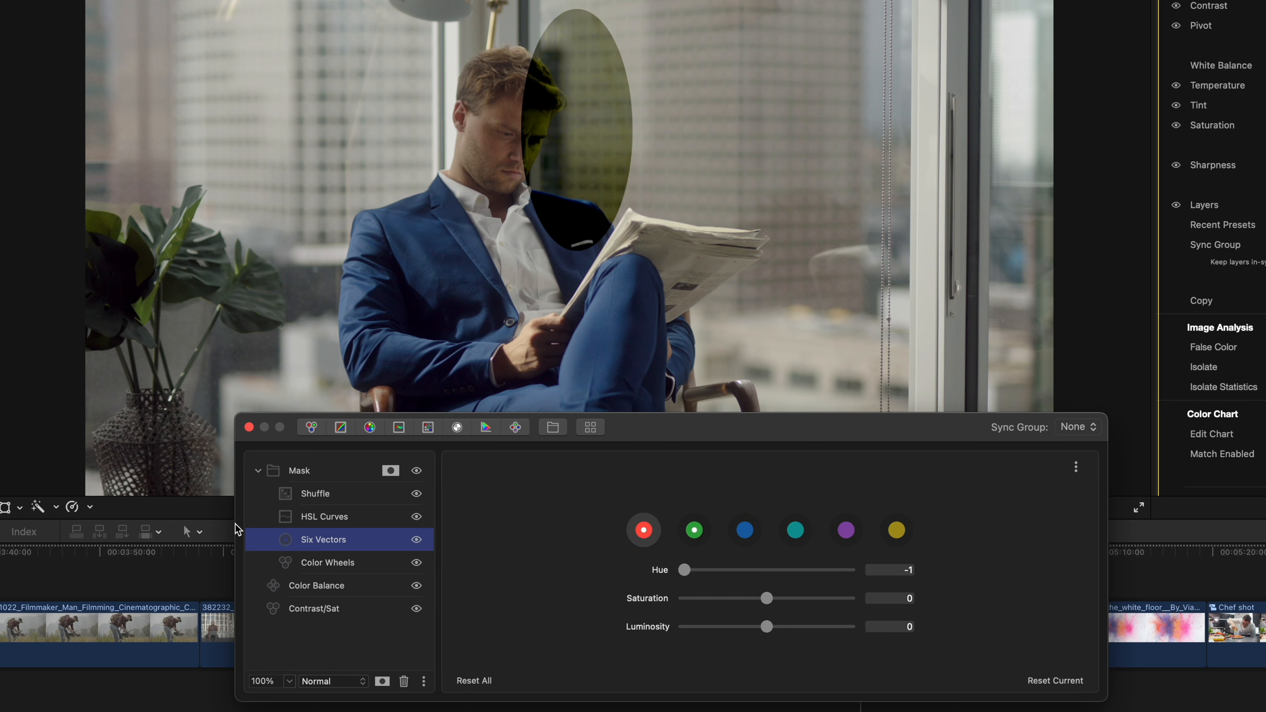
- Add three points around yellow on the HSL Curves layer's Hue vs Hue curve and pull the middle one down to the lowest value
click(321, 518)
super+click(541, 577)
super+click(618, 577)
super+click(578, 578)
click(580, 579)
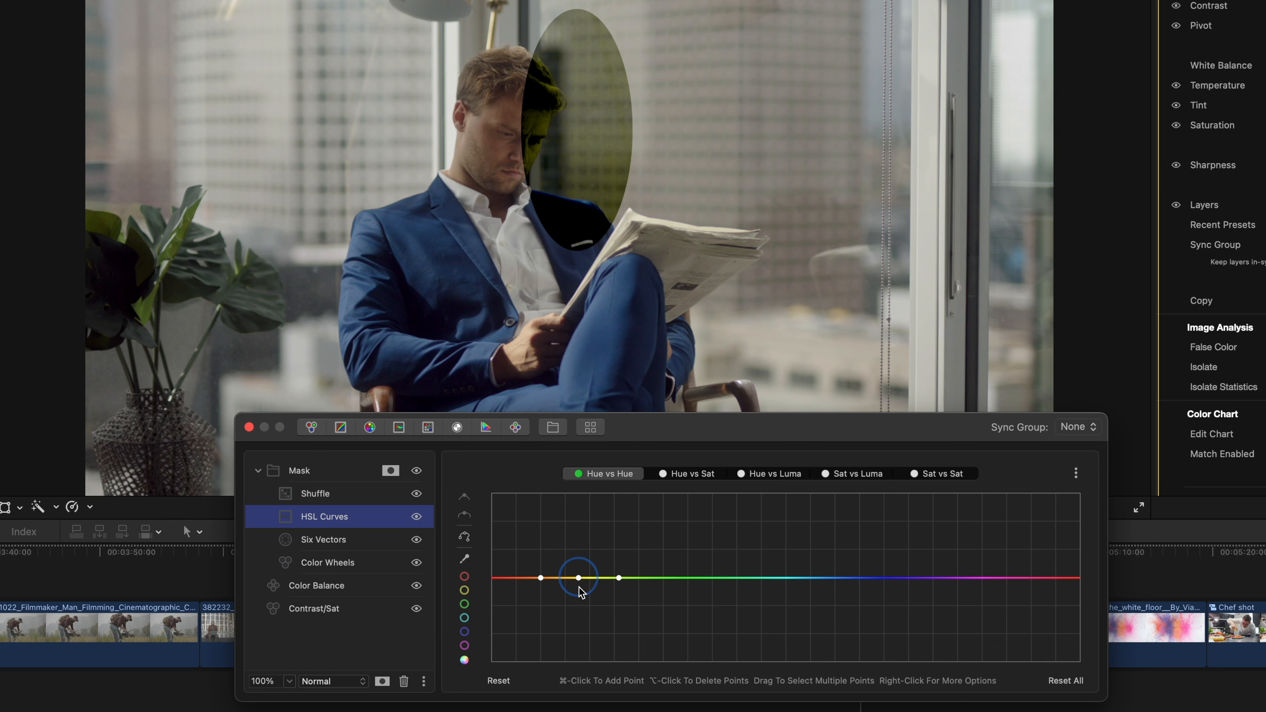
drag(579, 577, 576, 661)
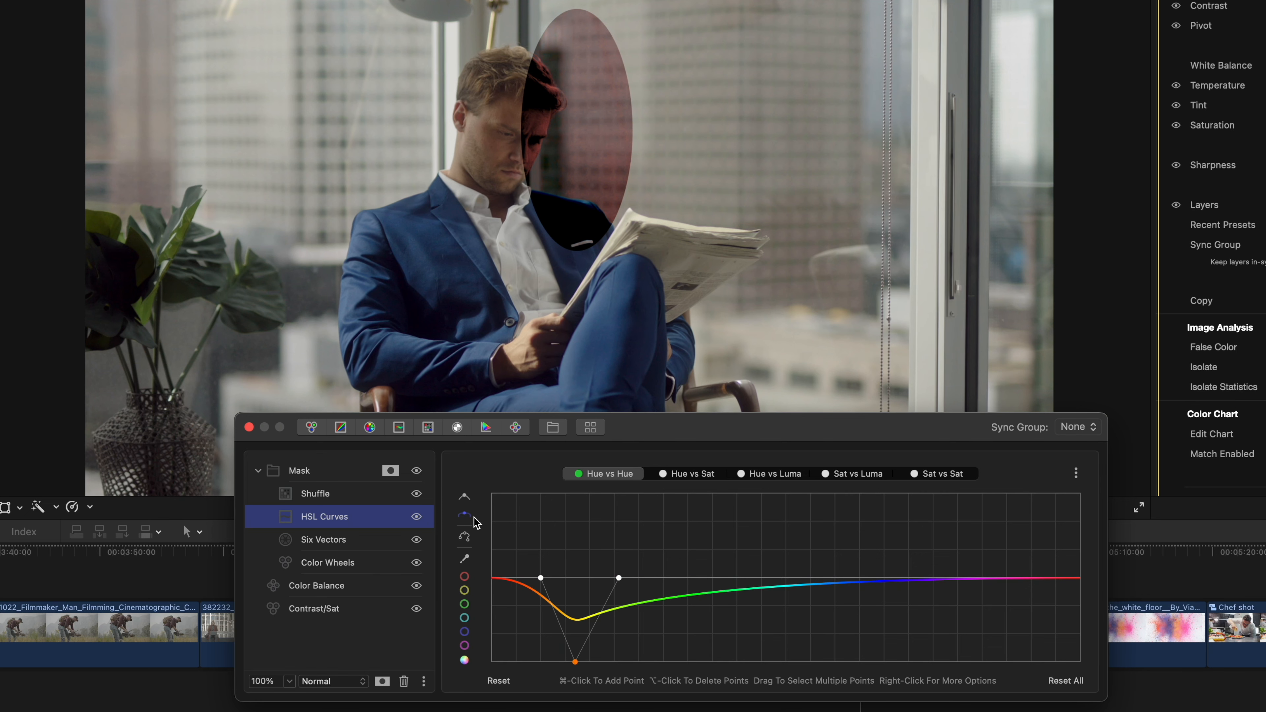
- Switch the Shuffle layer's red output source to white and then to the green channel
click(362, 501)
click(529, 556)
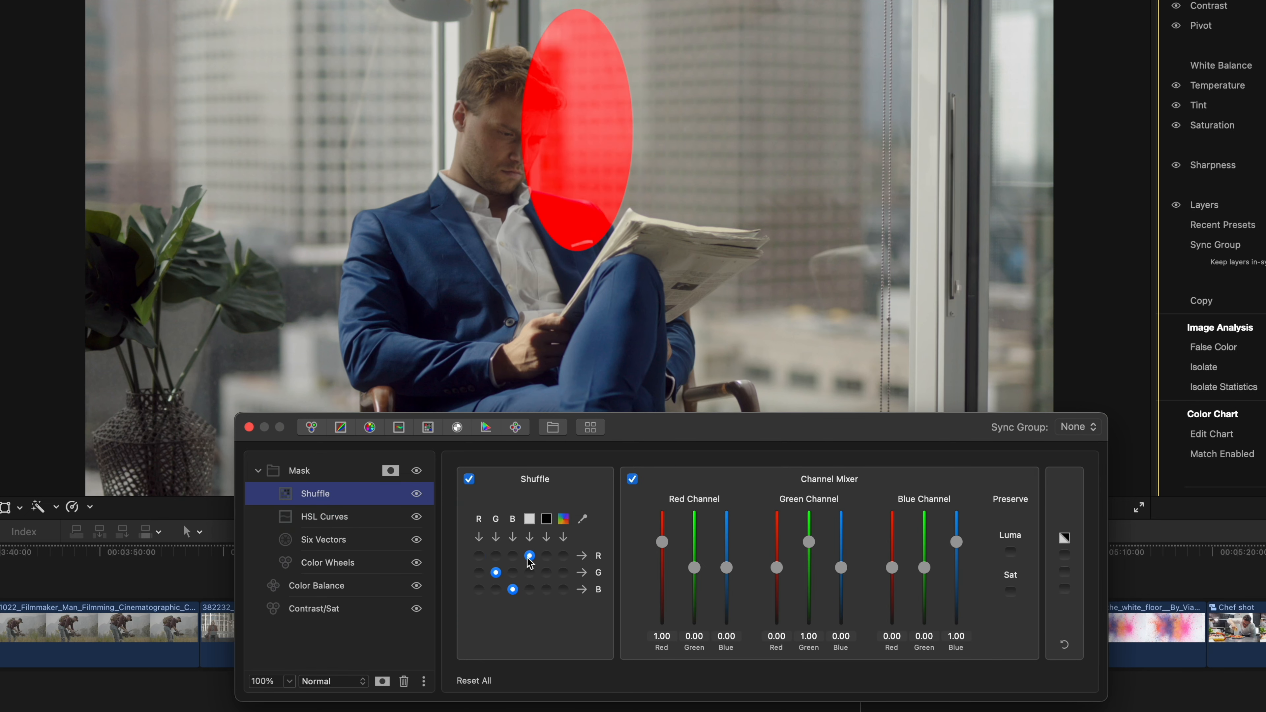
click(512, 556)
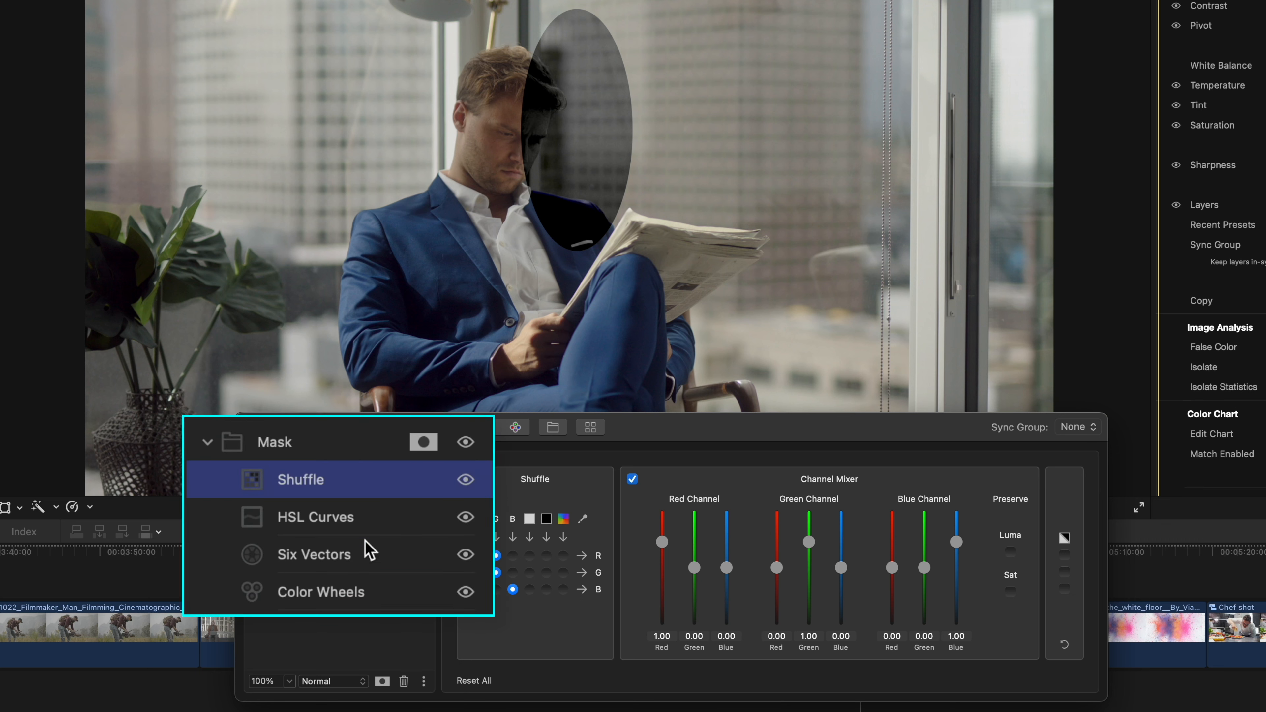
- Delete the Shuffle, HSL Curves and Six Vectors layers and reset the Color Wheels layer's Lift master
shift+click(349, 561)
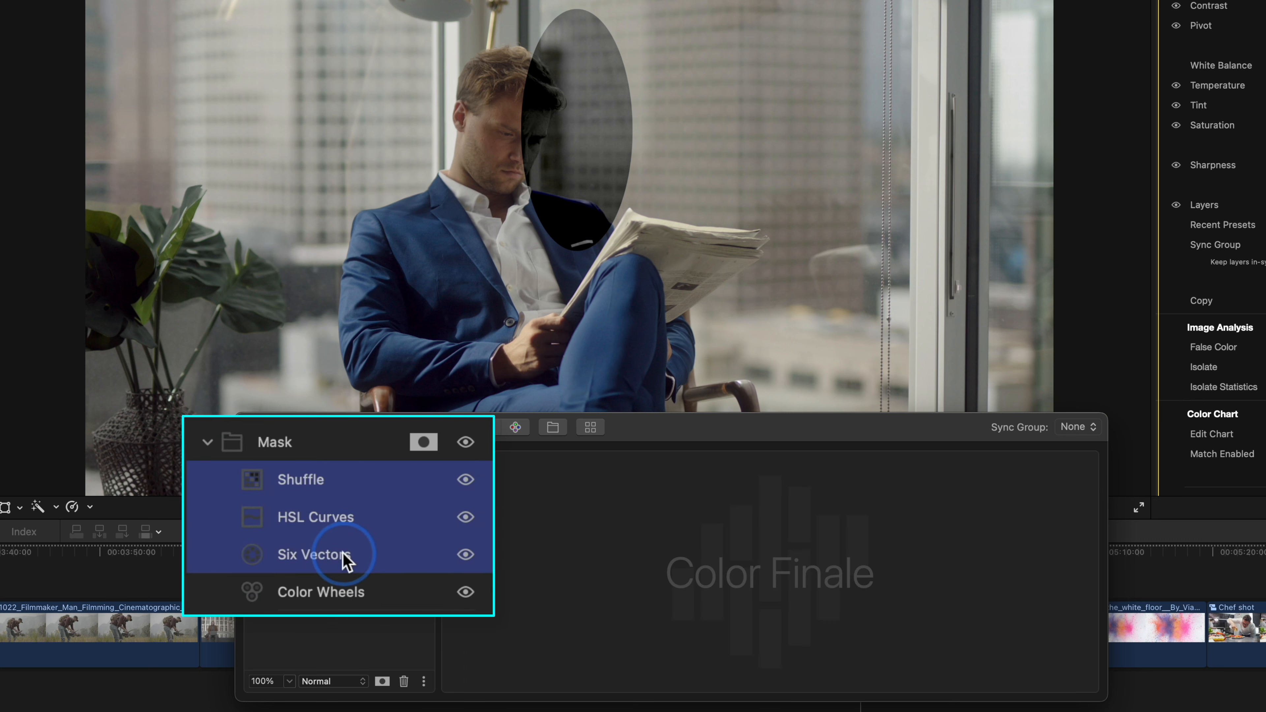
key(Delete)
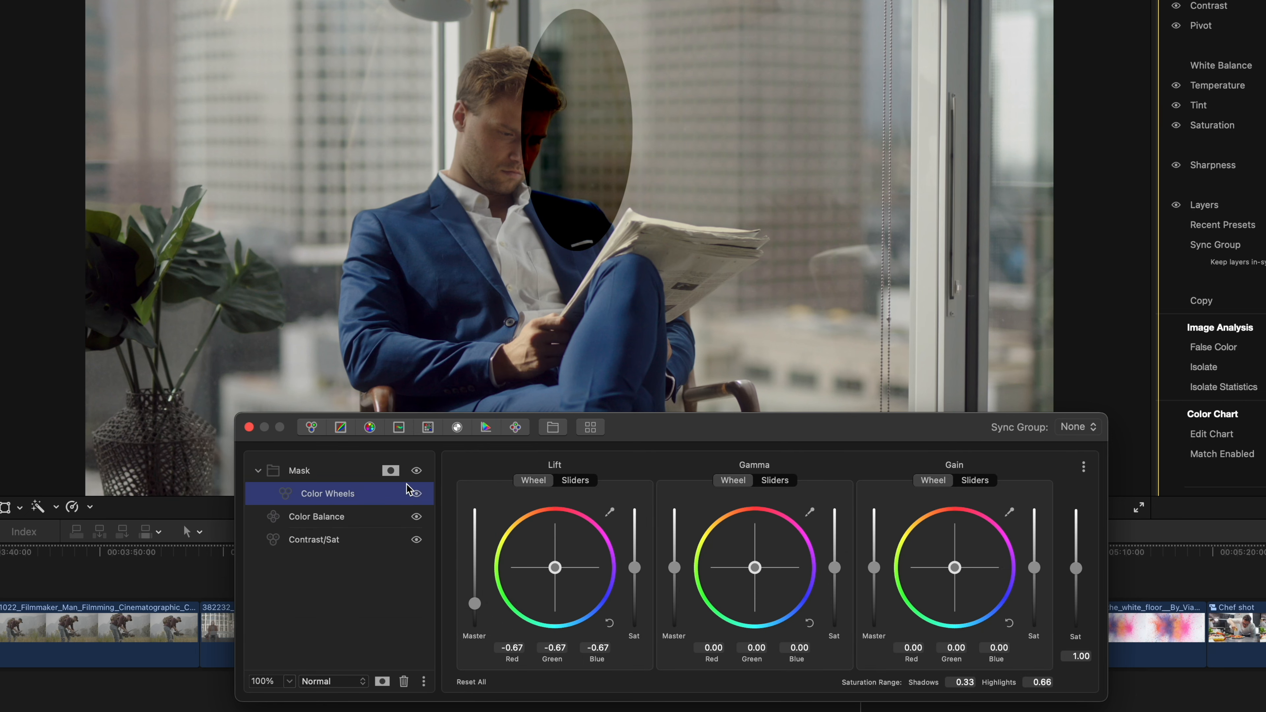
double_click(464, 641)
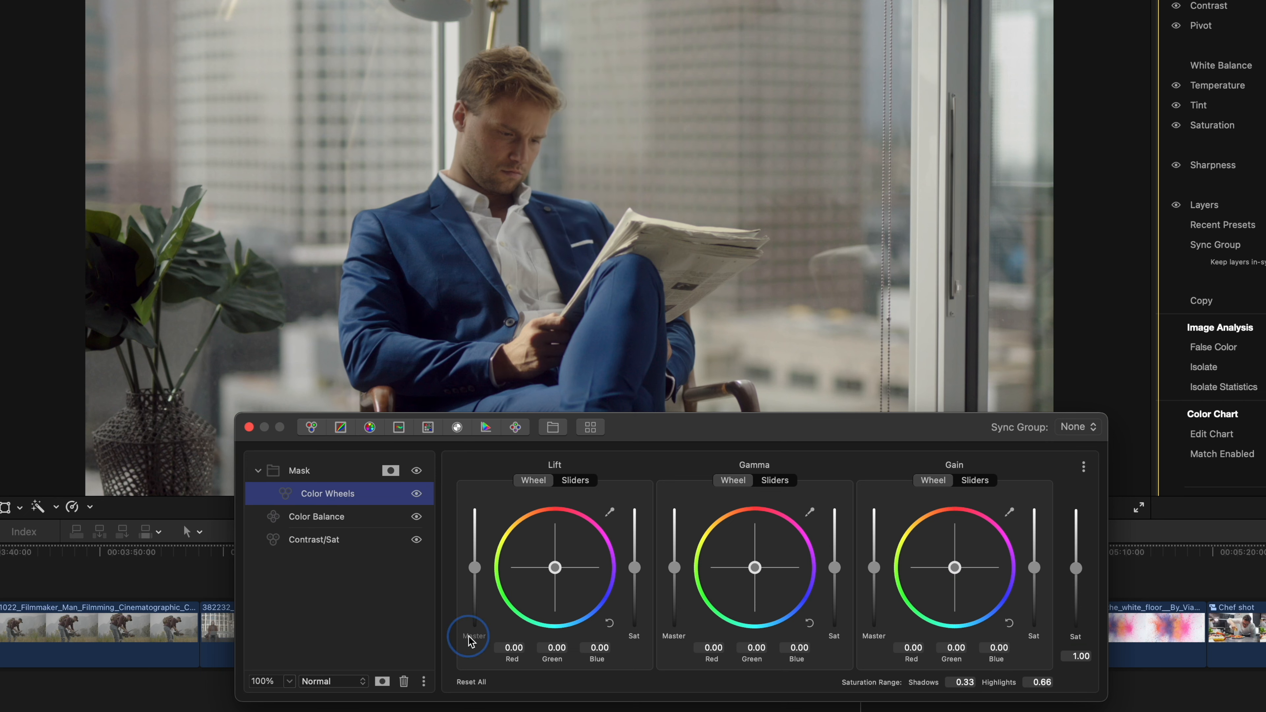
- Delete the ellipse shape from the Mask group's mask
click(391, 472)
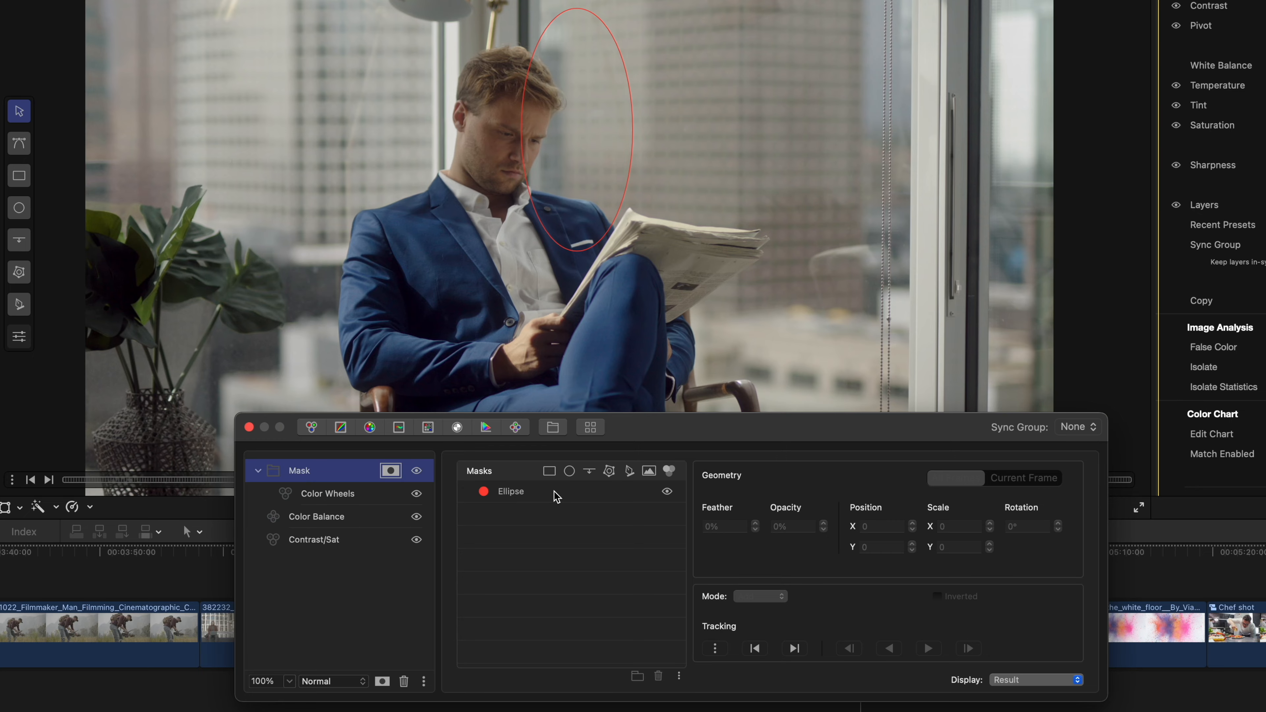
click(557, 494)
key(Delete)
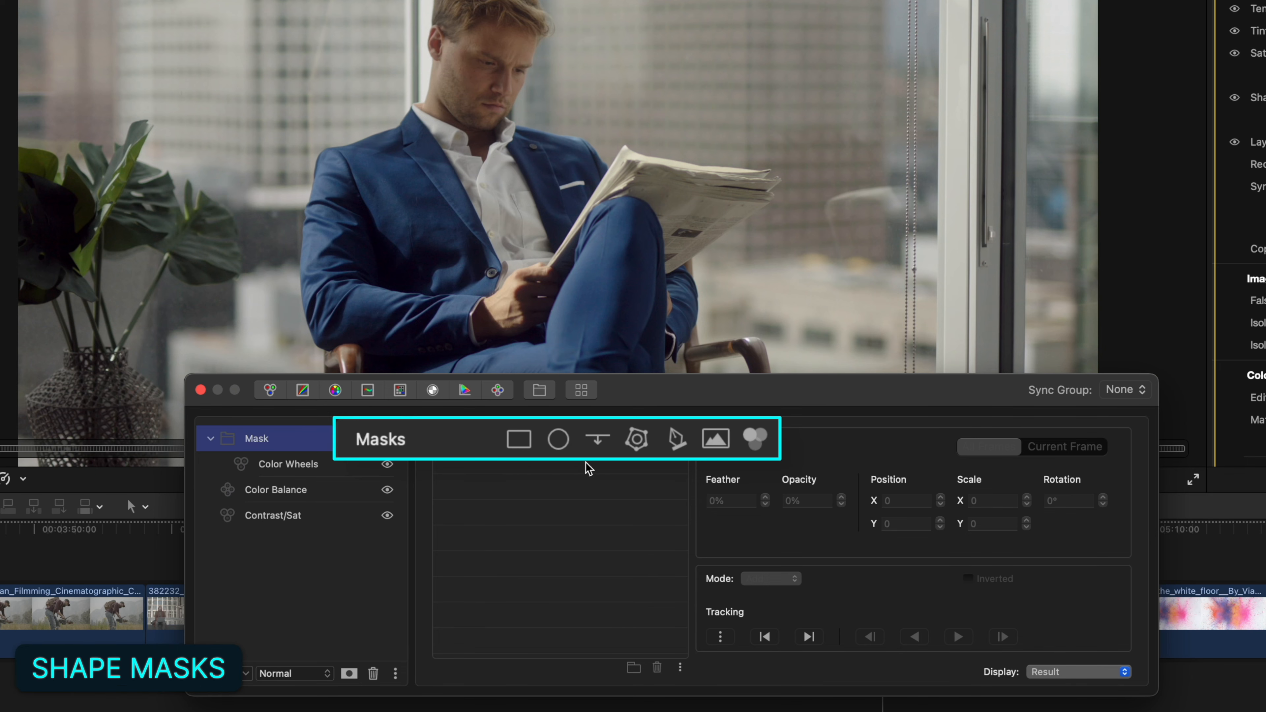
- Add a rectangle and two ellipses to the Mask group's mask, placing the ellipses at about X 0.656, Y 0.689 and X 0.359, Y 0.673
click(520, 441)
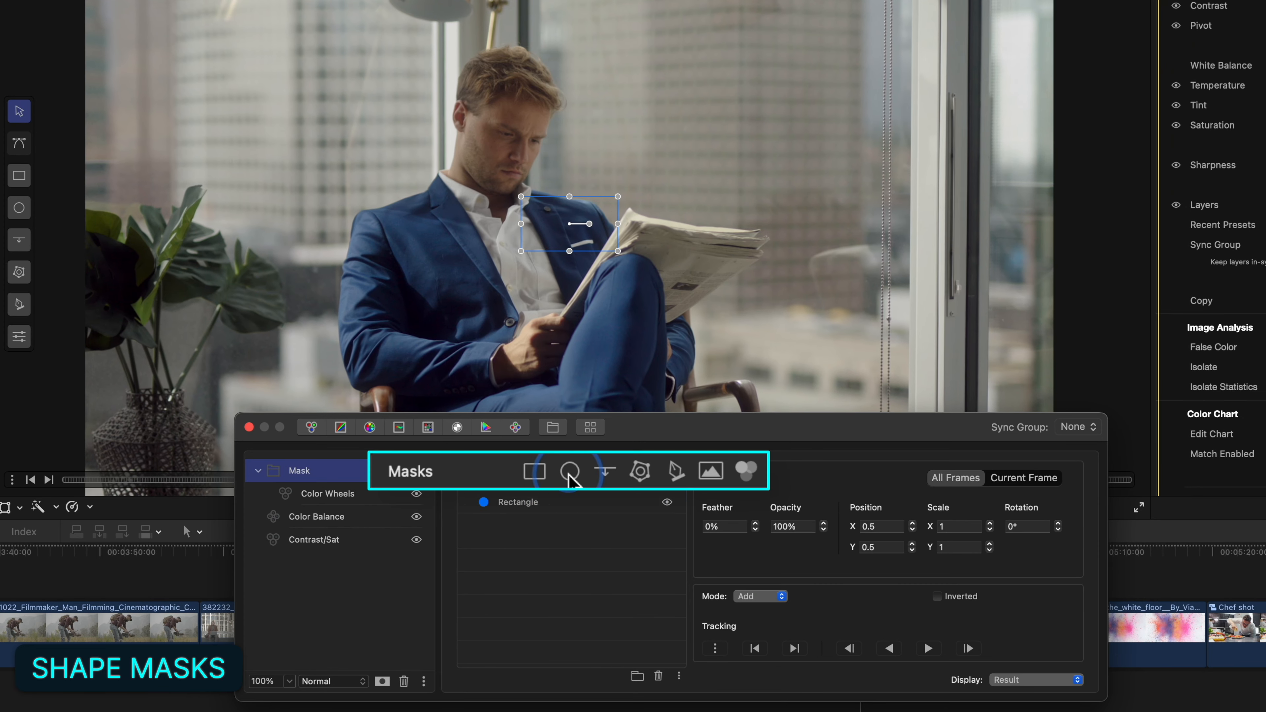
click(562, 449)
drag(690, 170, 798, 87)
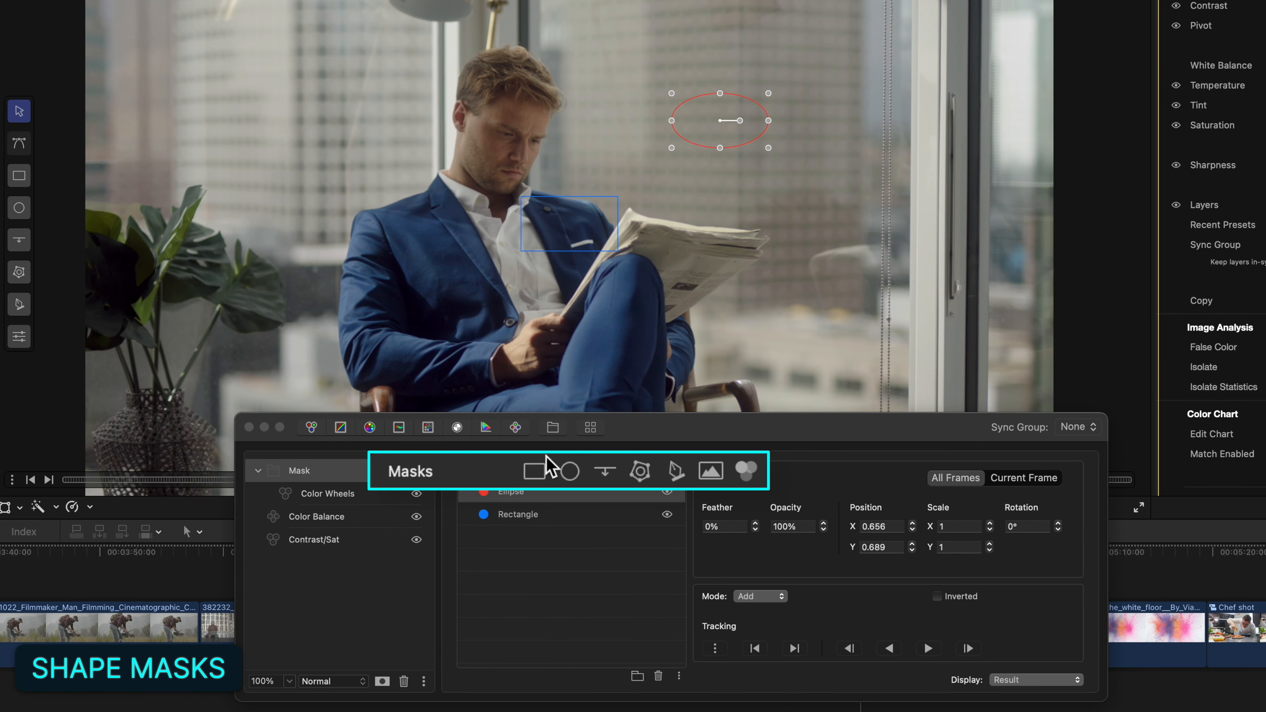
click(569, 471)
drag(596, 209, 460, 114)
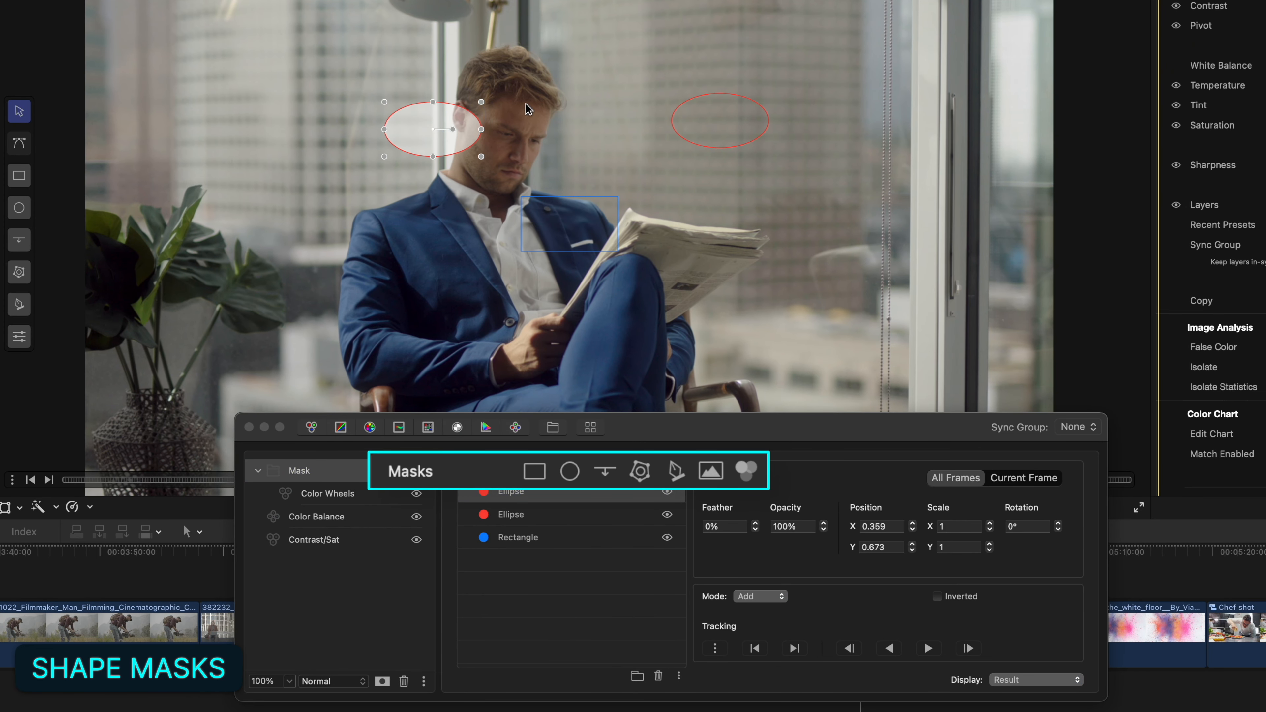
- Add another rectangle over the window beyond the newspaper and delete all the shapes from the Mask group's mask
click(539, 478)
drag(589, 216, 808, 236)
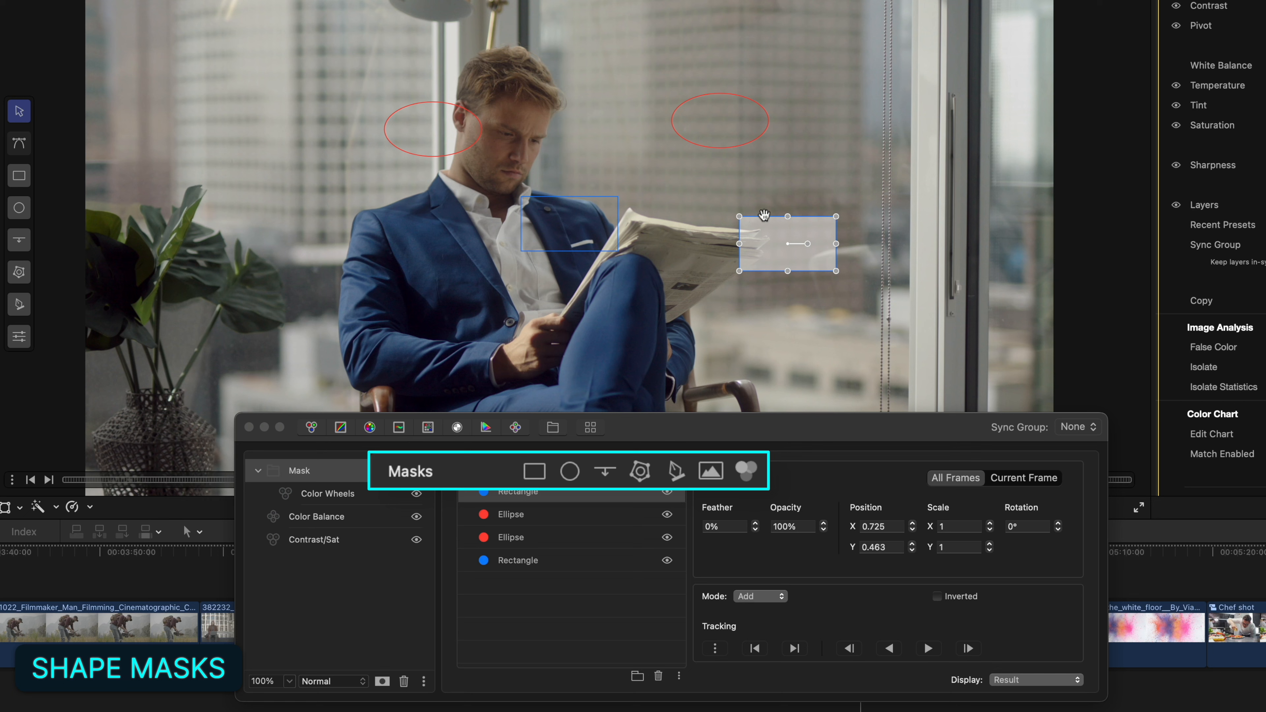
drag(820, 236, 833, 186)
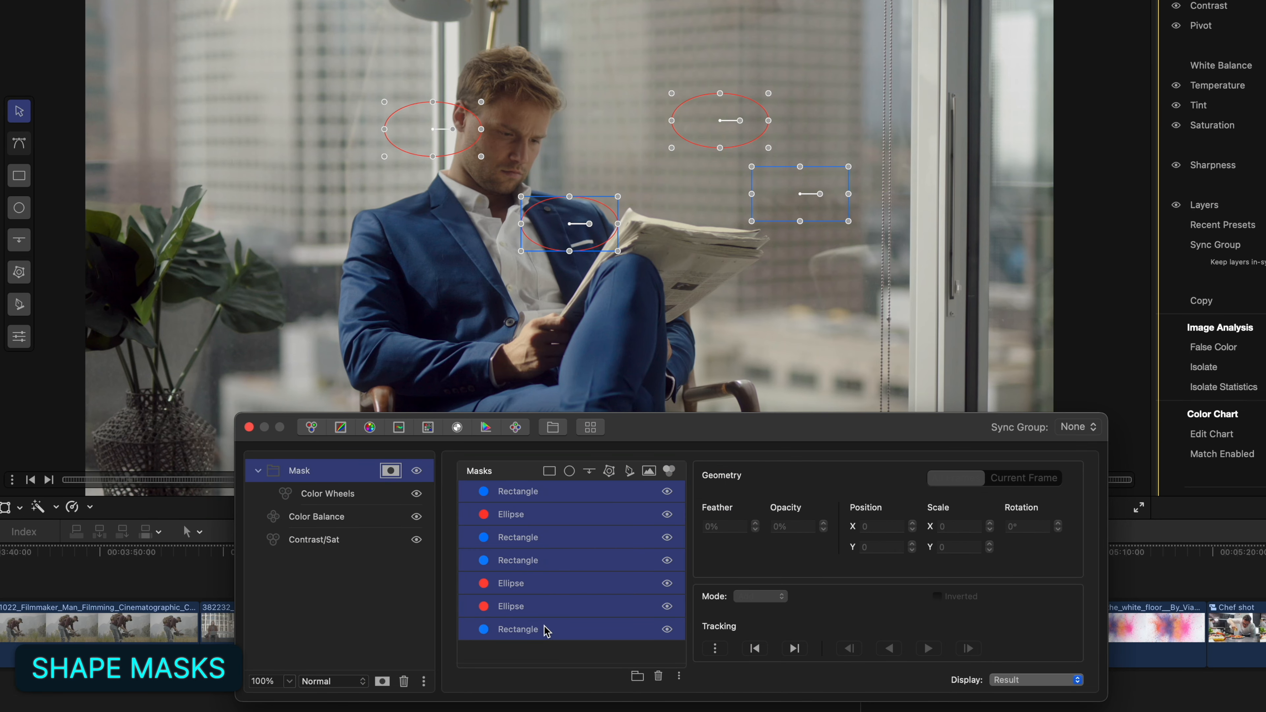
key(Delete)
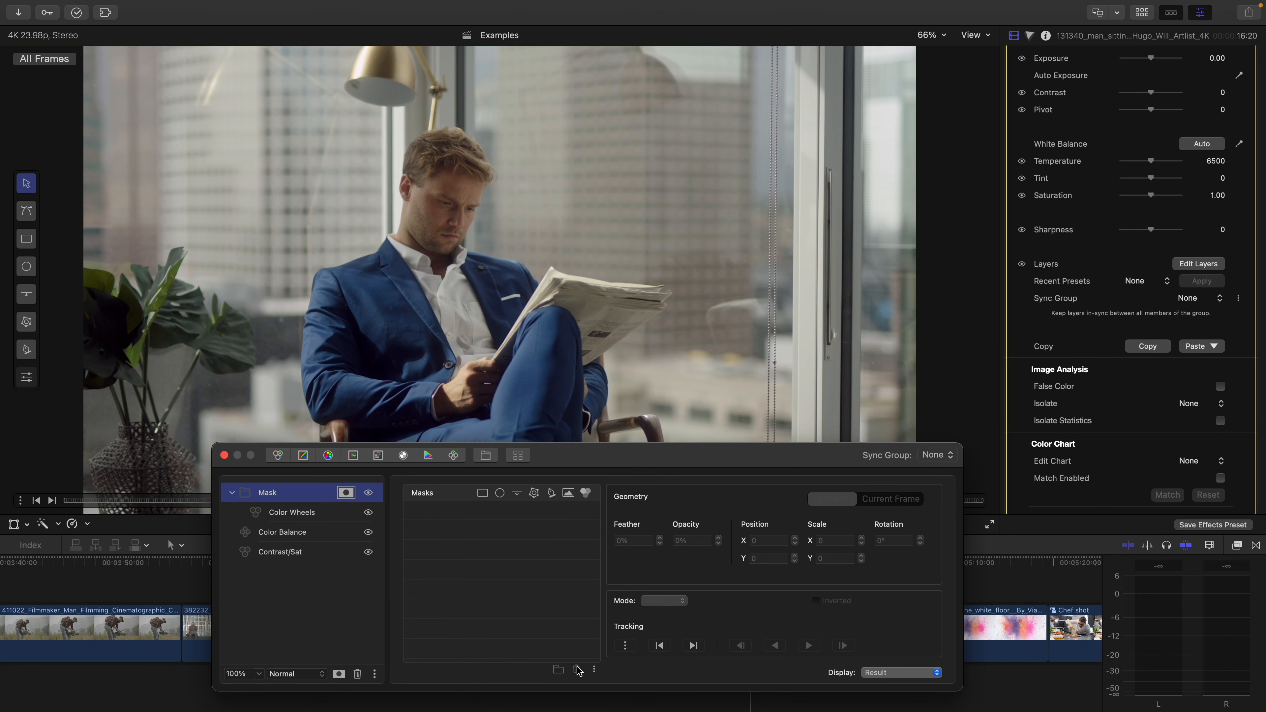
- Add an edge mask to the Mask group, rotated level to 0° and placed at about X 0.471, Y 0.94
click(517, 493)
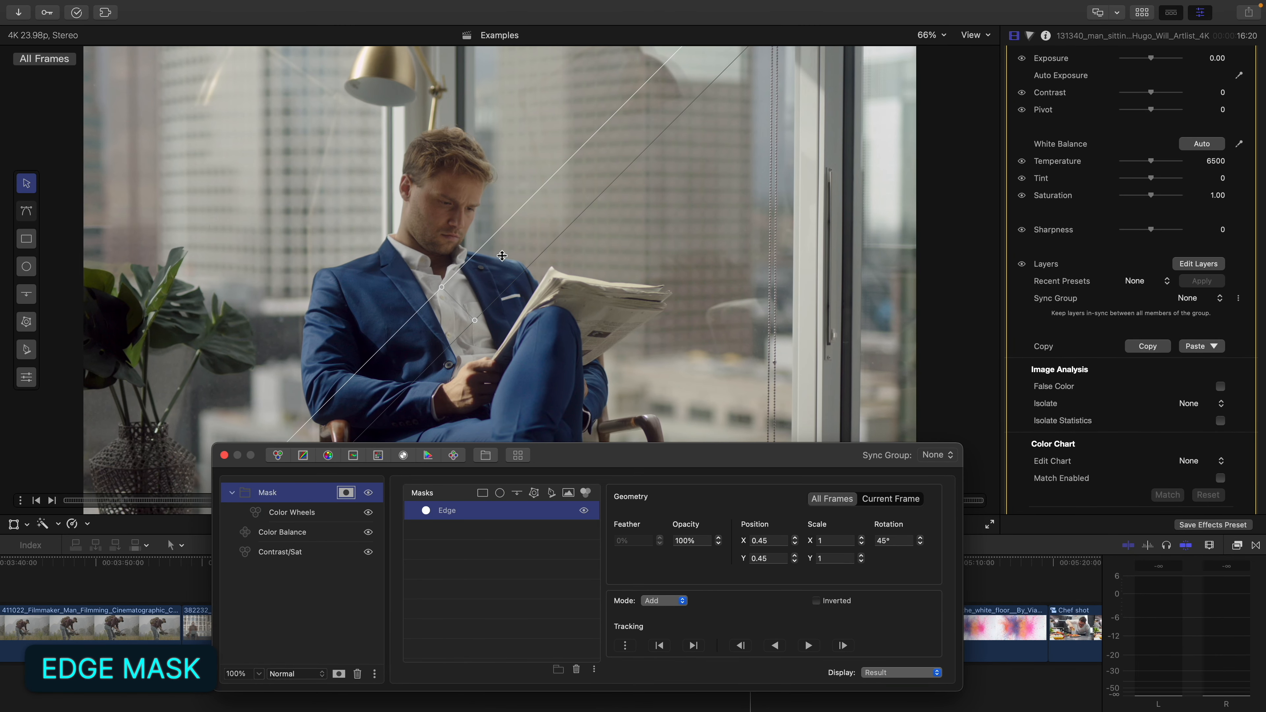
drag(442, 289, 464, 255)
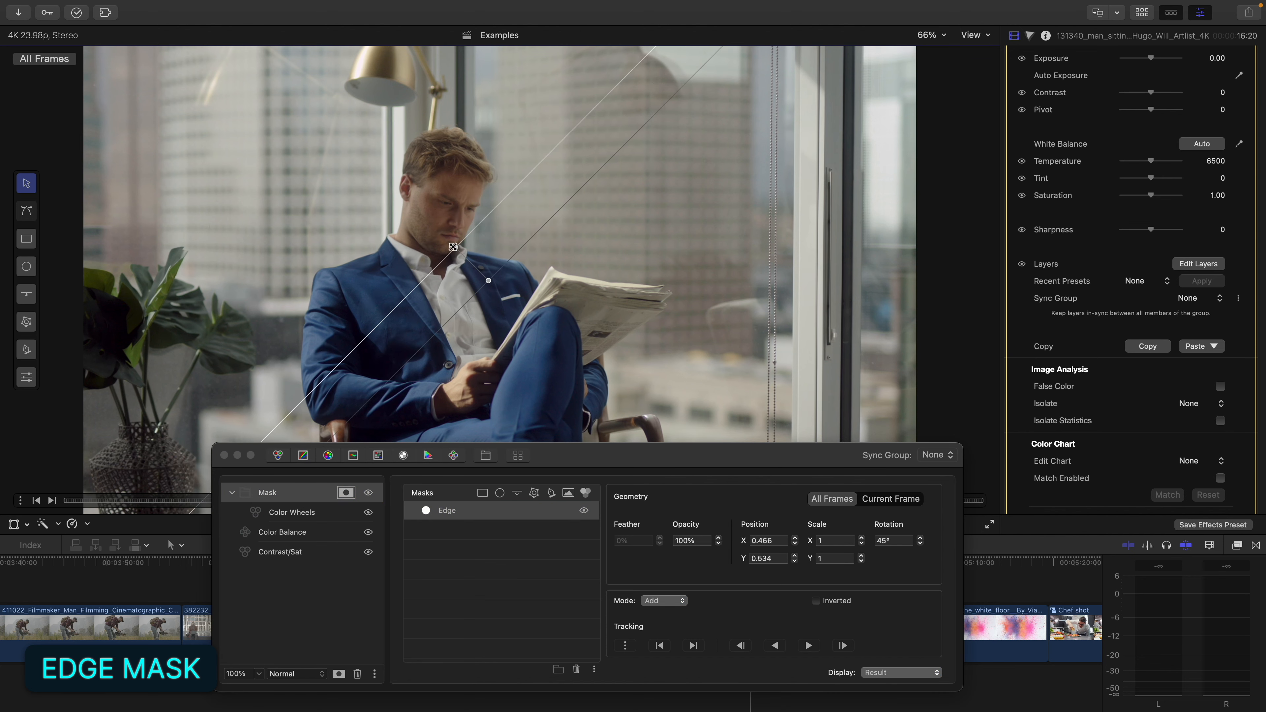
drag(452, 246, 519, 47)
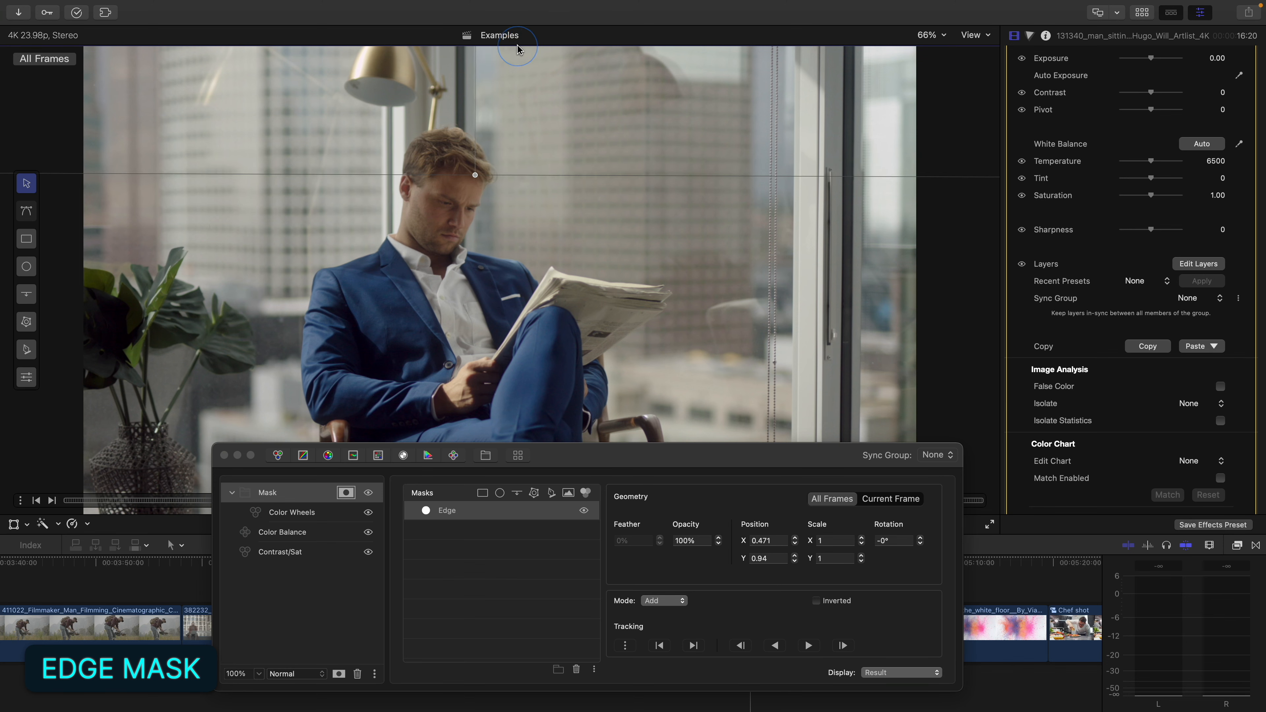
- Add a Filter layer to the Mask group and raise the Color Wheels layer's Gain master to 0.24
click(404, 457)
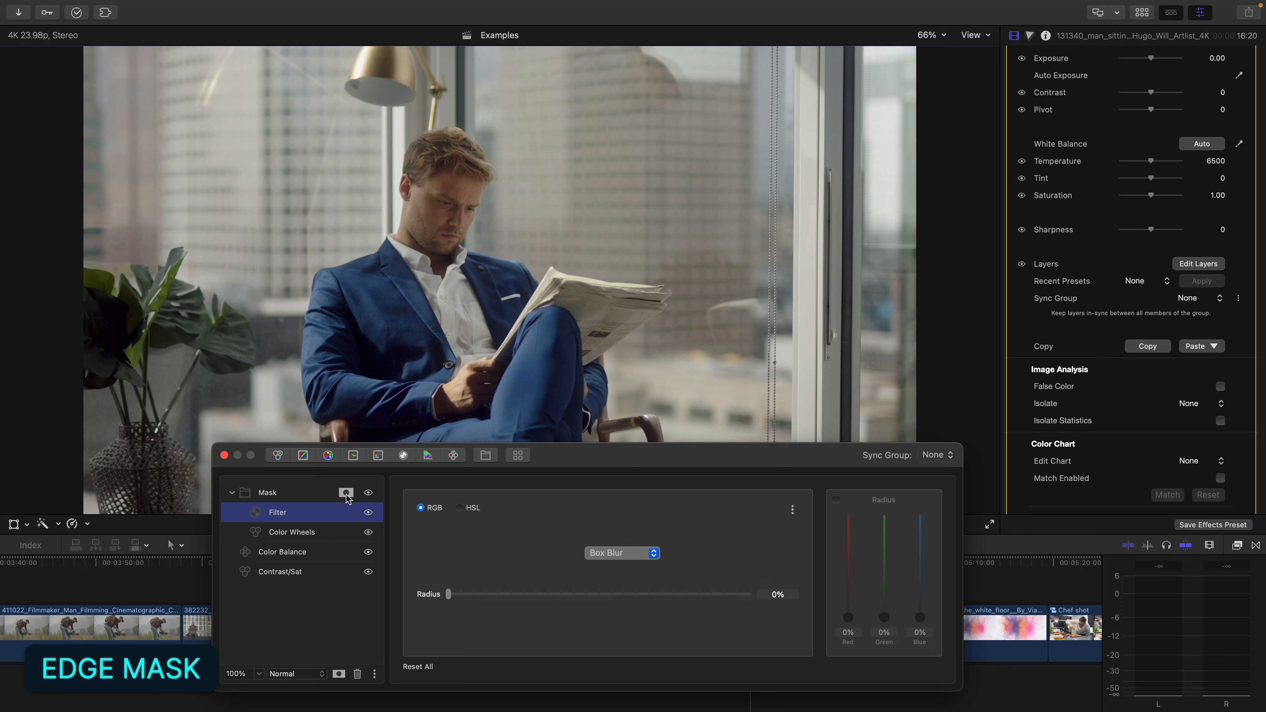
click(341, 533)
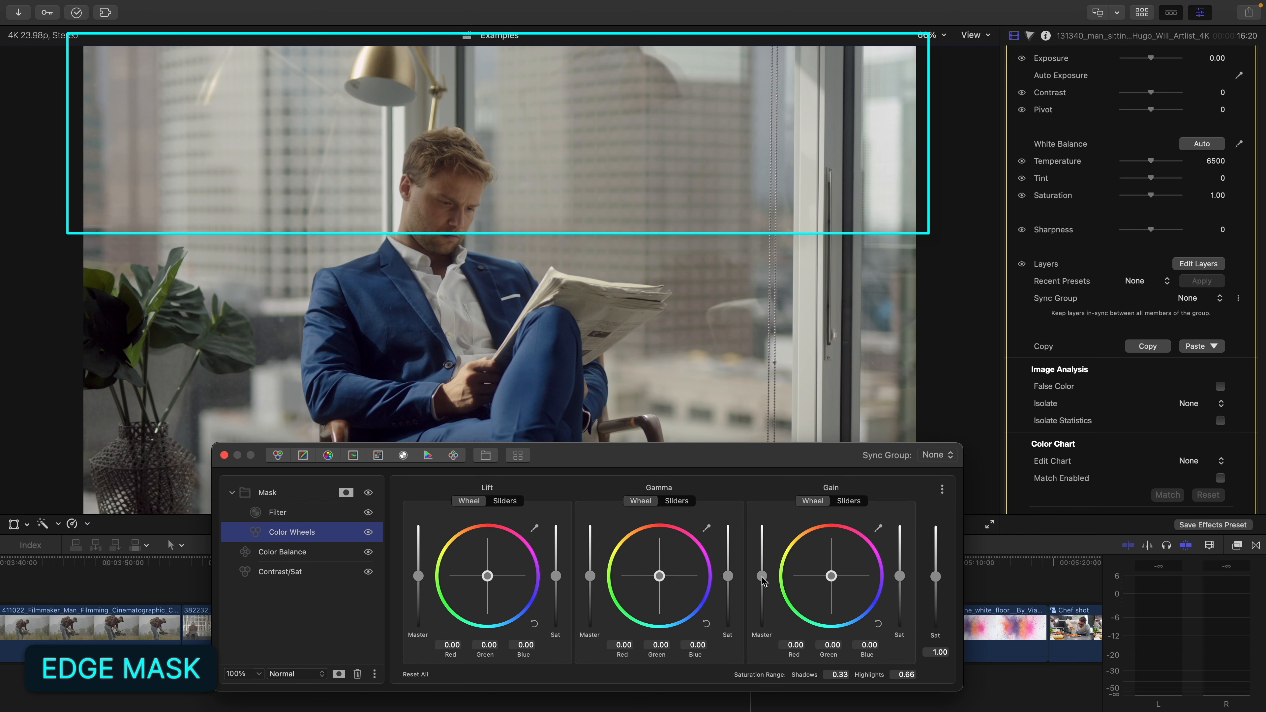
drag(766, 580, 761, 551)
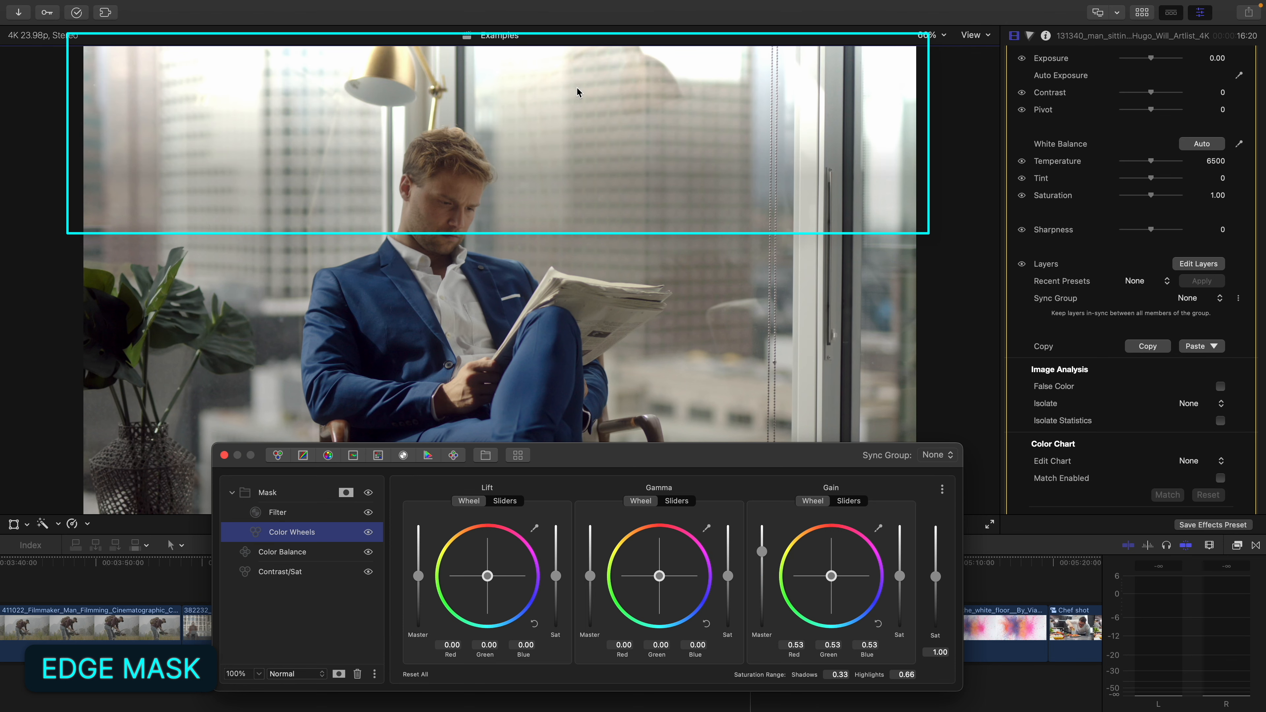
drag(761, 550, 762, 565)
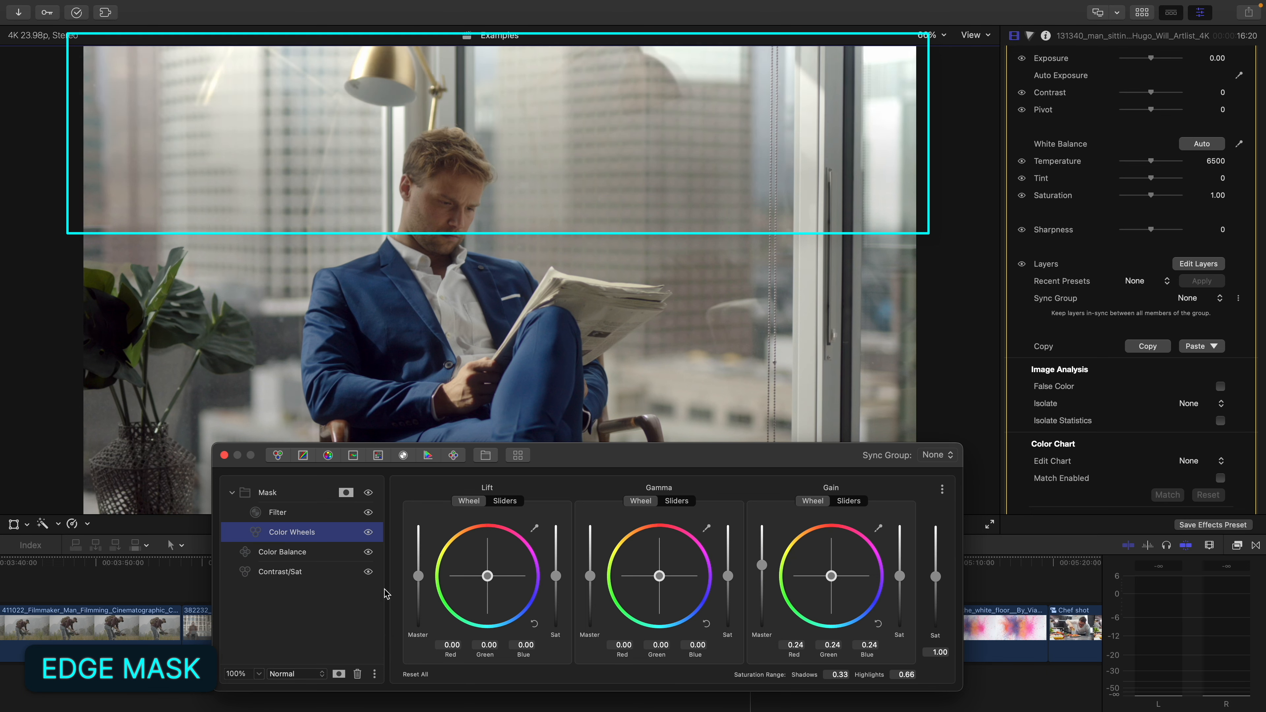
- Set the Filter layer to Disc Blur with a radius of 9%
click(277, 513)
click(626, 554)
click(621, 568)
drag(449, 594, 478, 599)
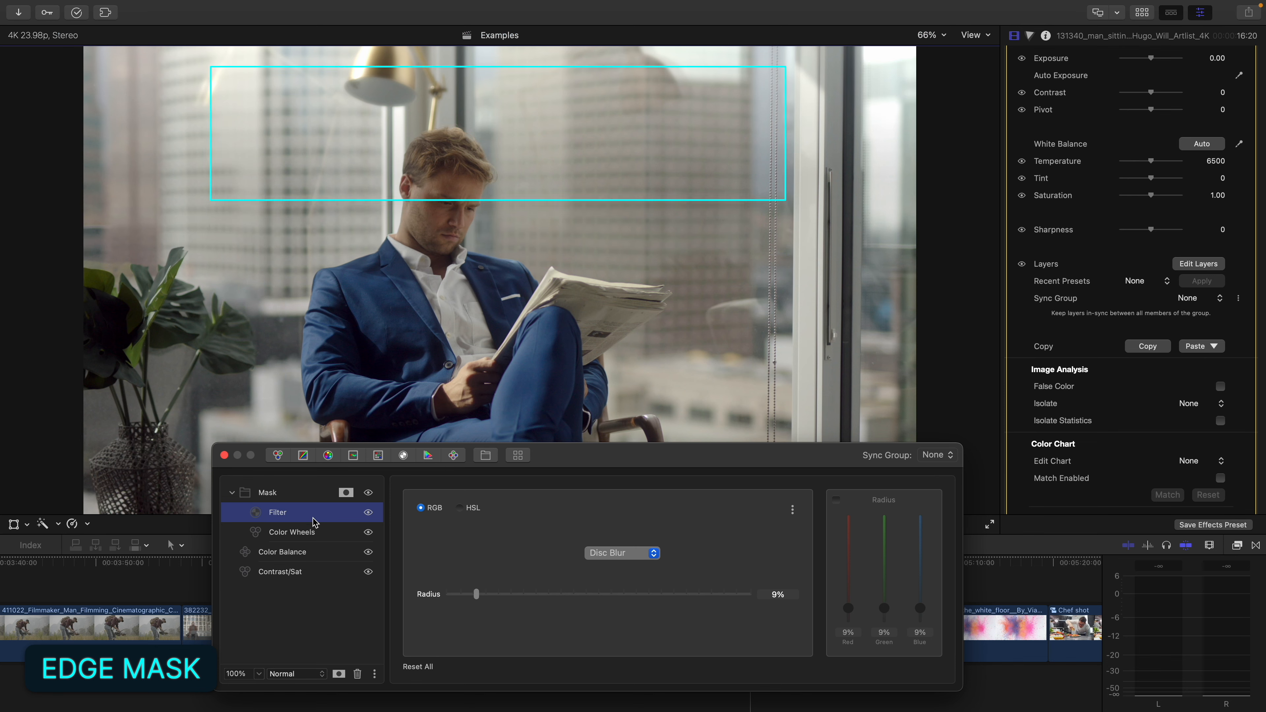
- Delete the Filter layer and reset the Color Wheels layer's Gain master
key(Delete)
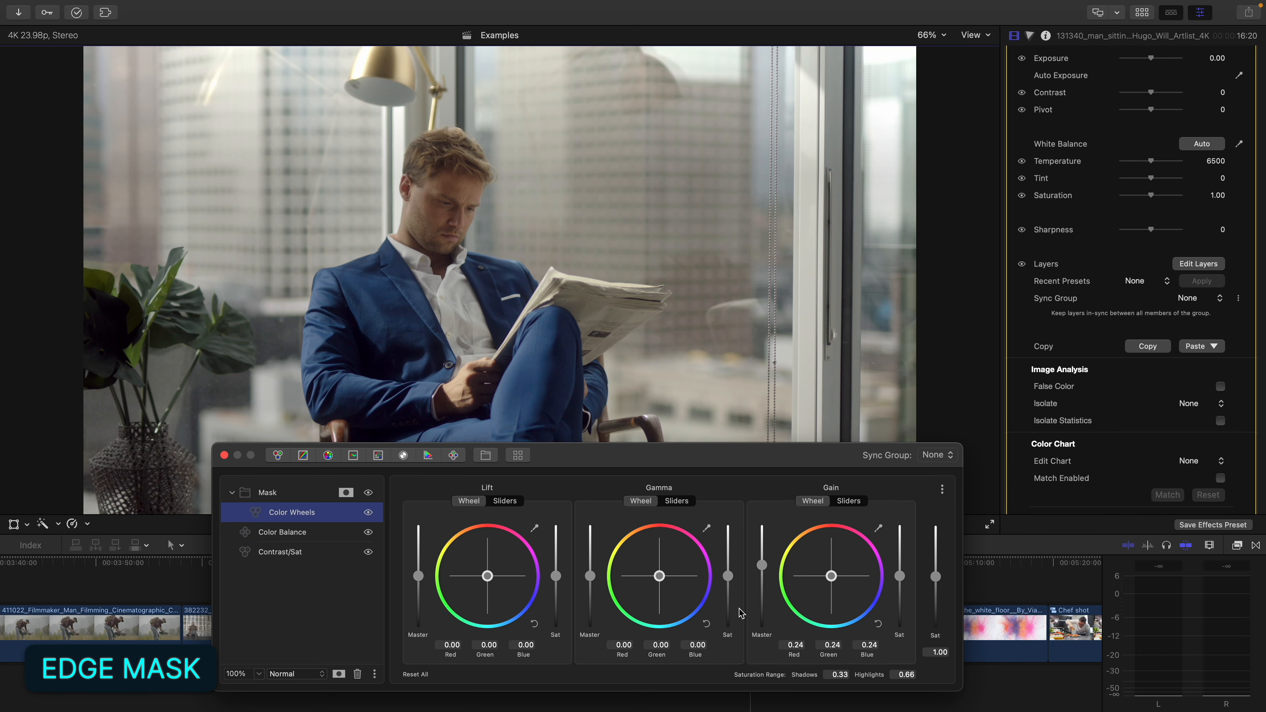
click(766, 638)
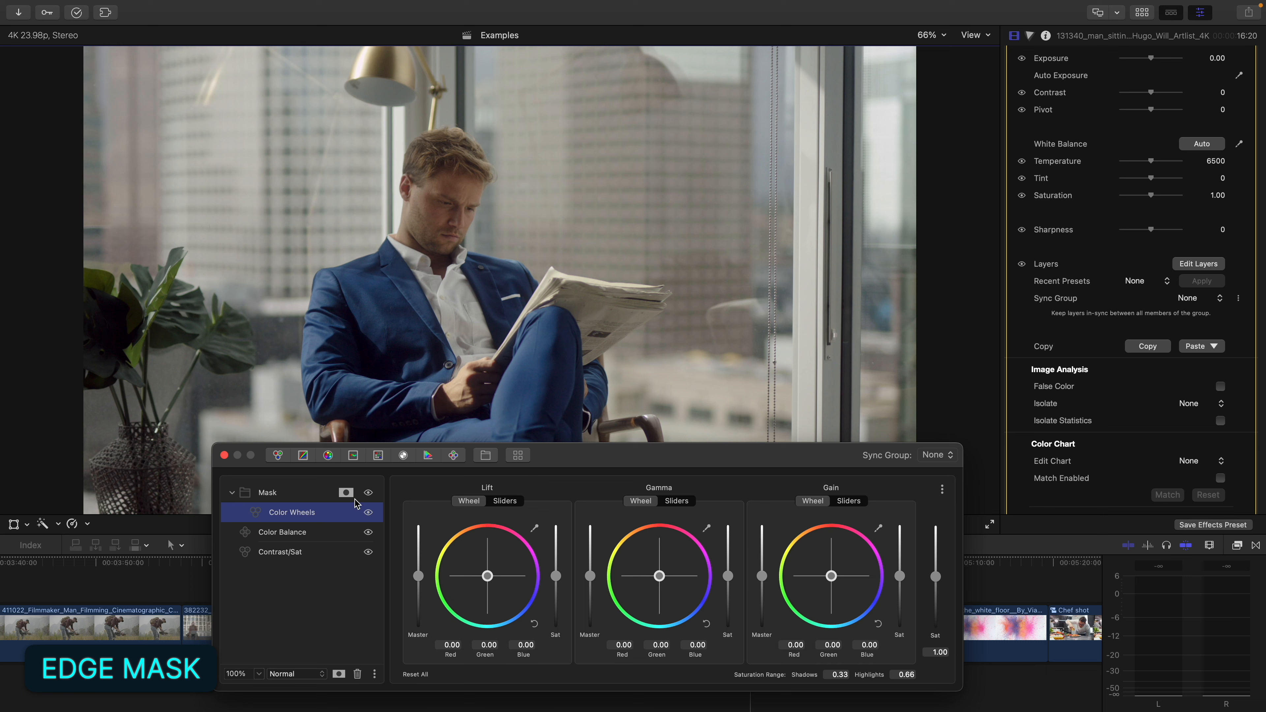
- Delete the edge mask from the Mask group's mask
click(346, 493)
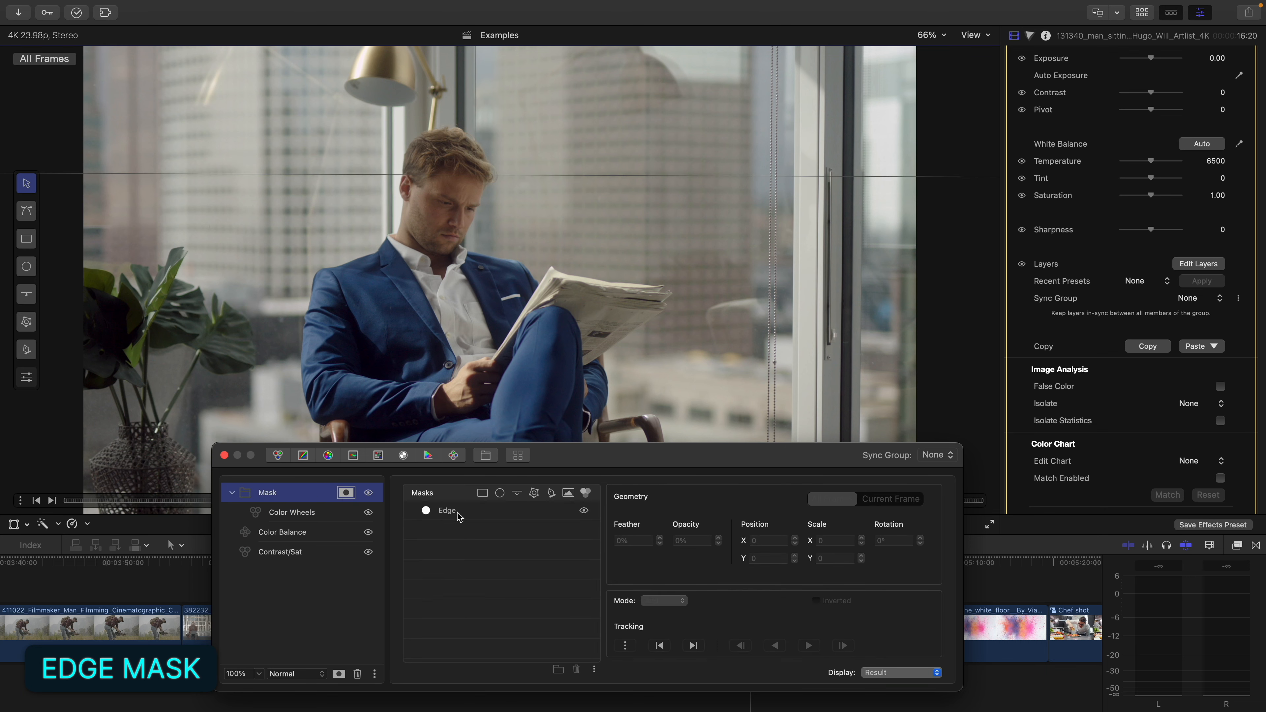
click(472, 517)
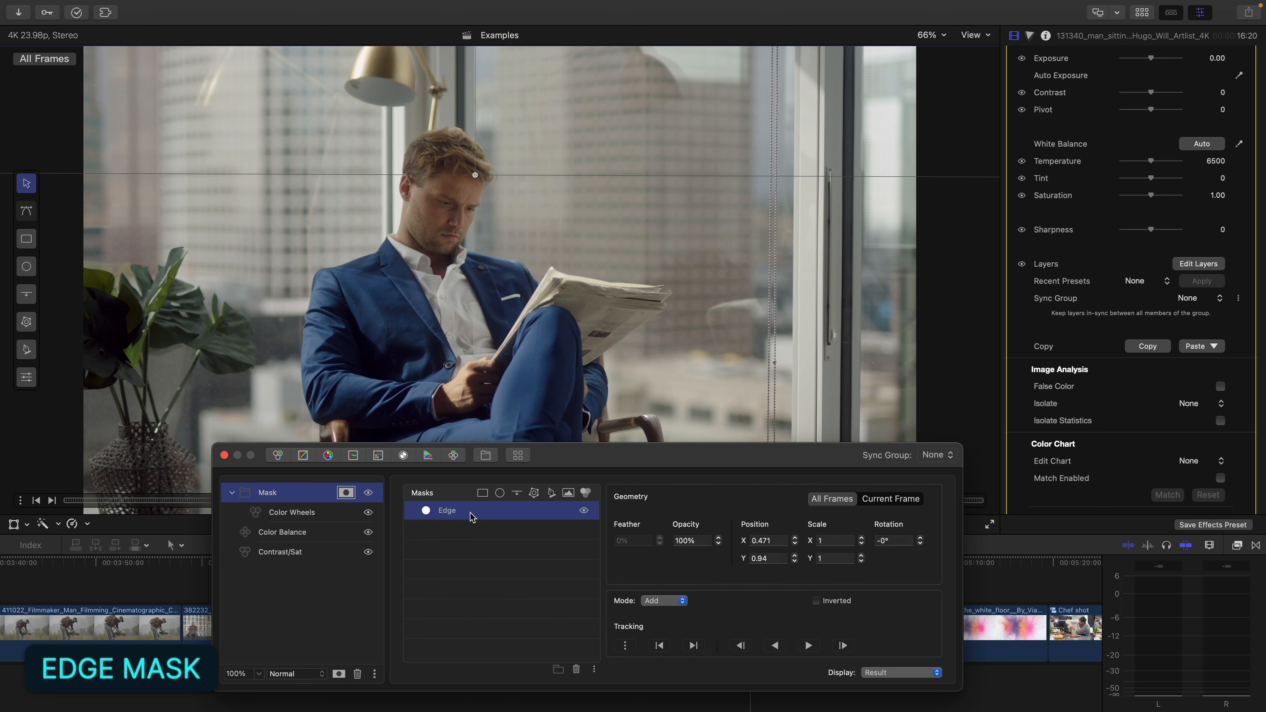
key(Delete)
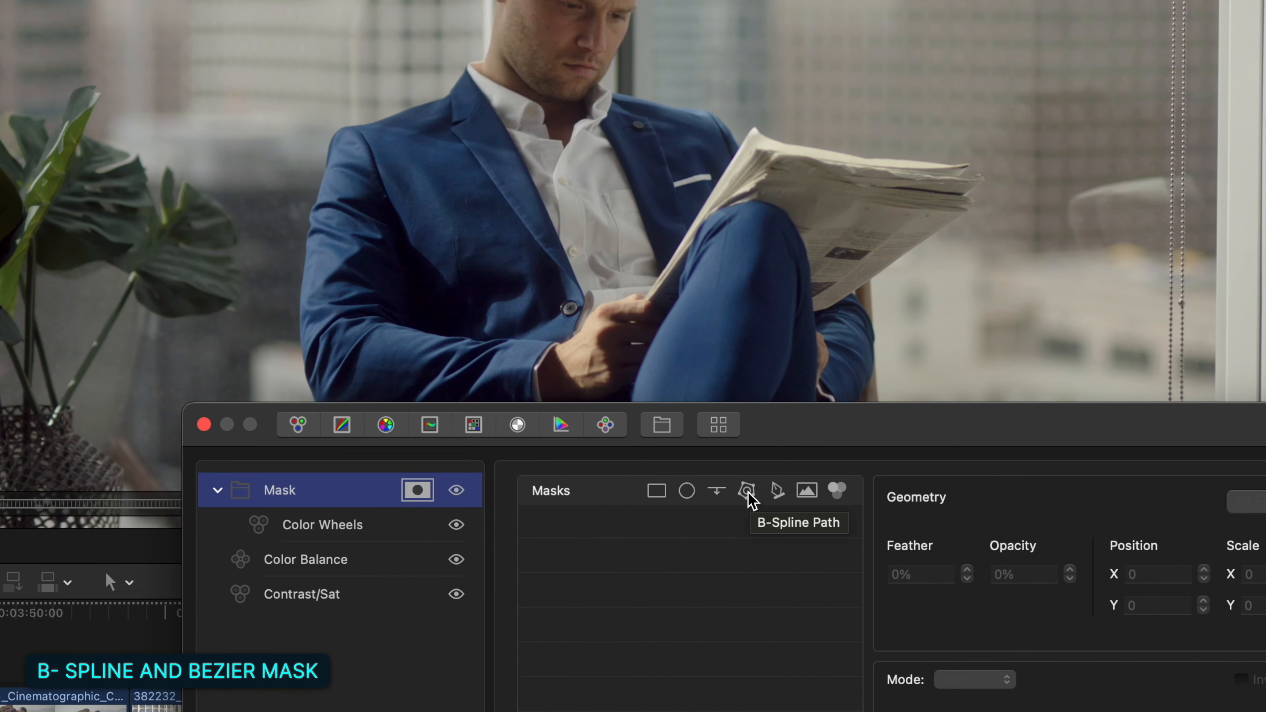
- Add a B-Spline path and a Bezier path to the Mask group, moving the Bezier path to about X 0.677, Y 0.443
click(749, 492)
click(777, 491)
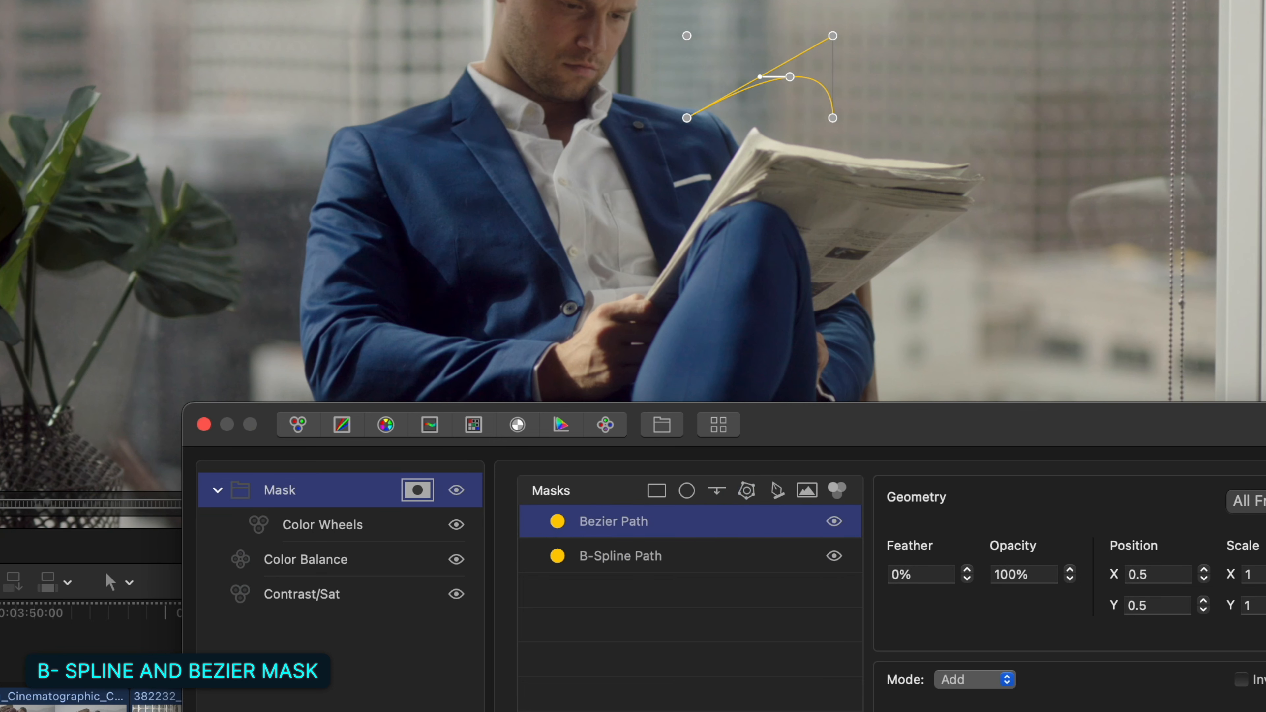
drag(792, 66, 977, 154)
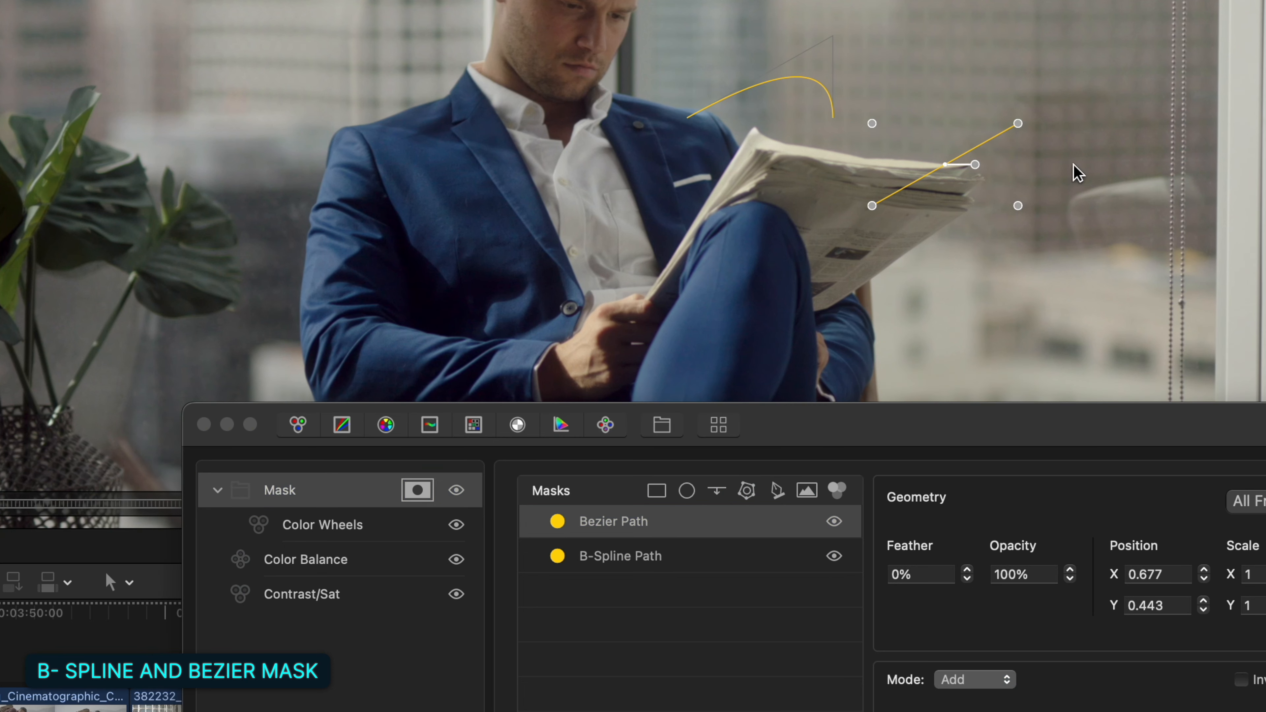
- Select the Bezier and B-Spline paths in turn and try placing path points around the newspaper
click(1103, 126)
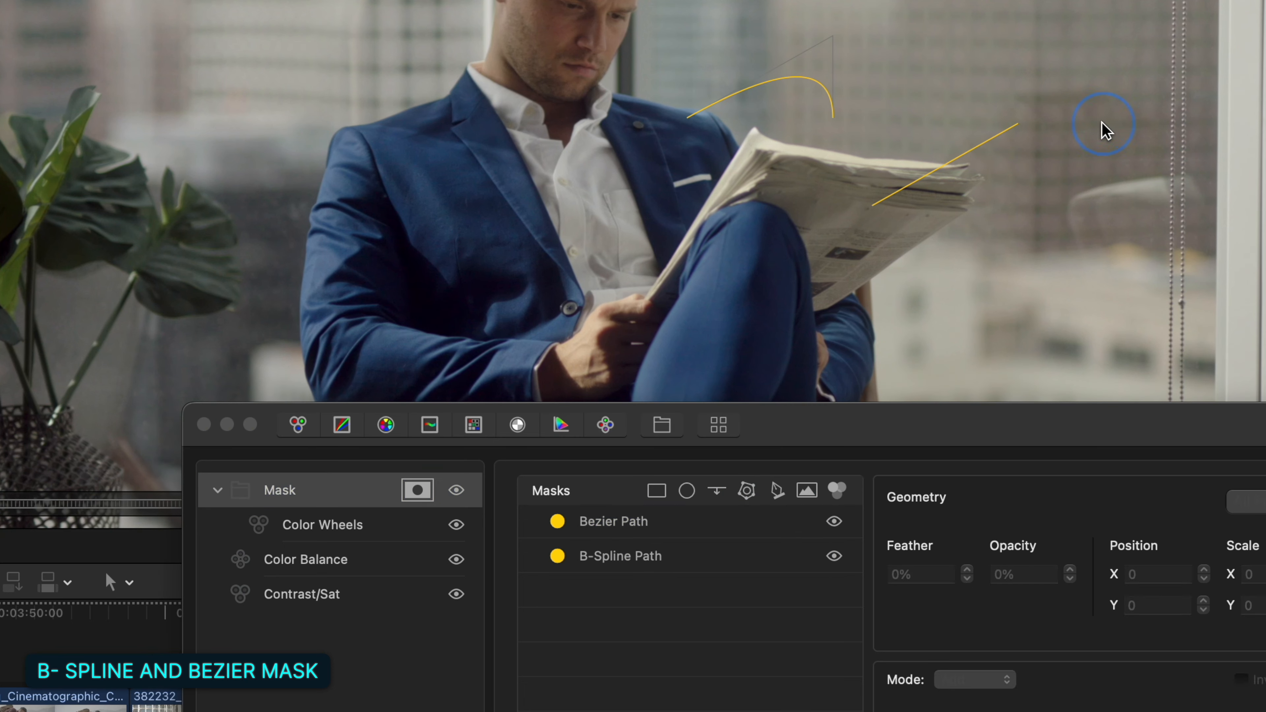
click(707, 525)
click(695, 528)
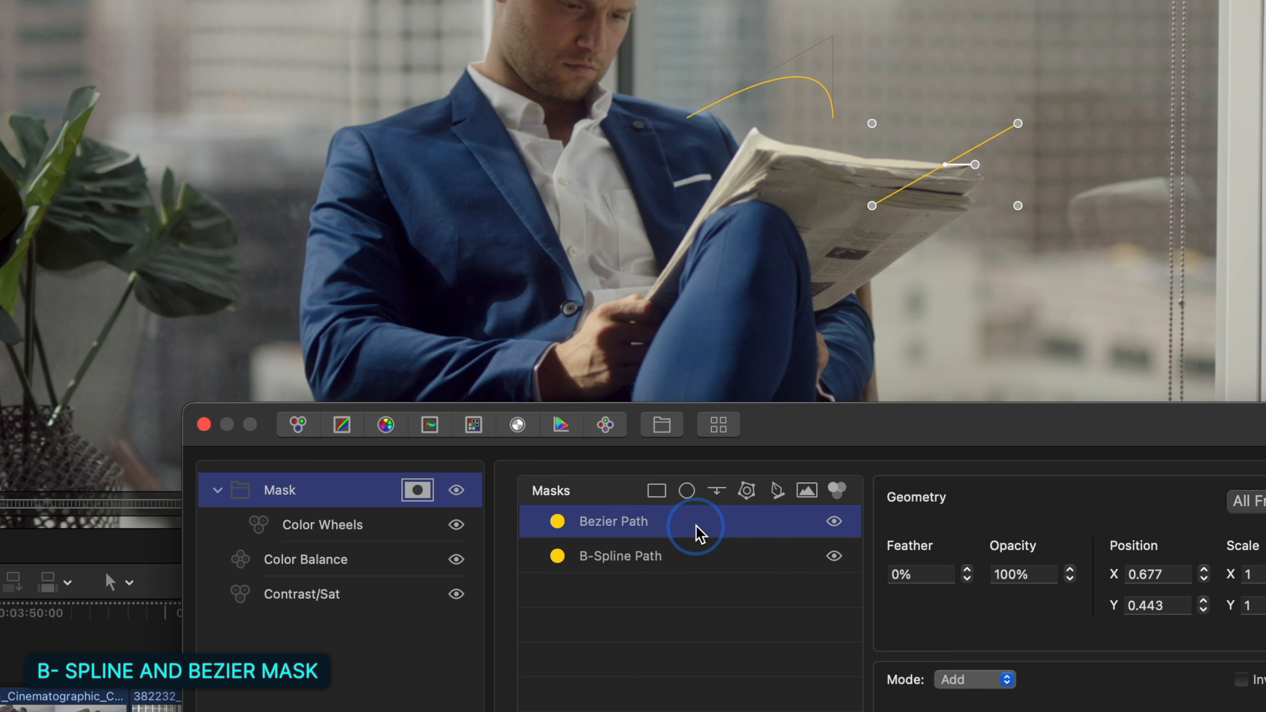
click(692, 562)
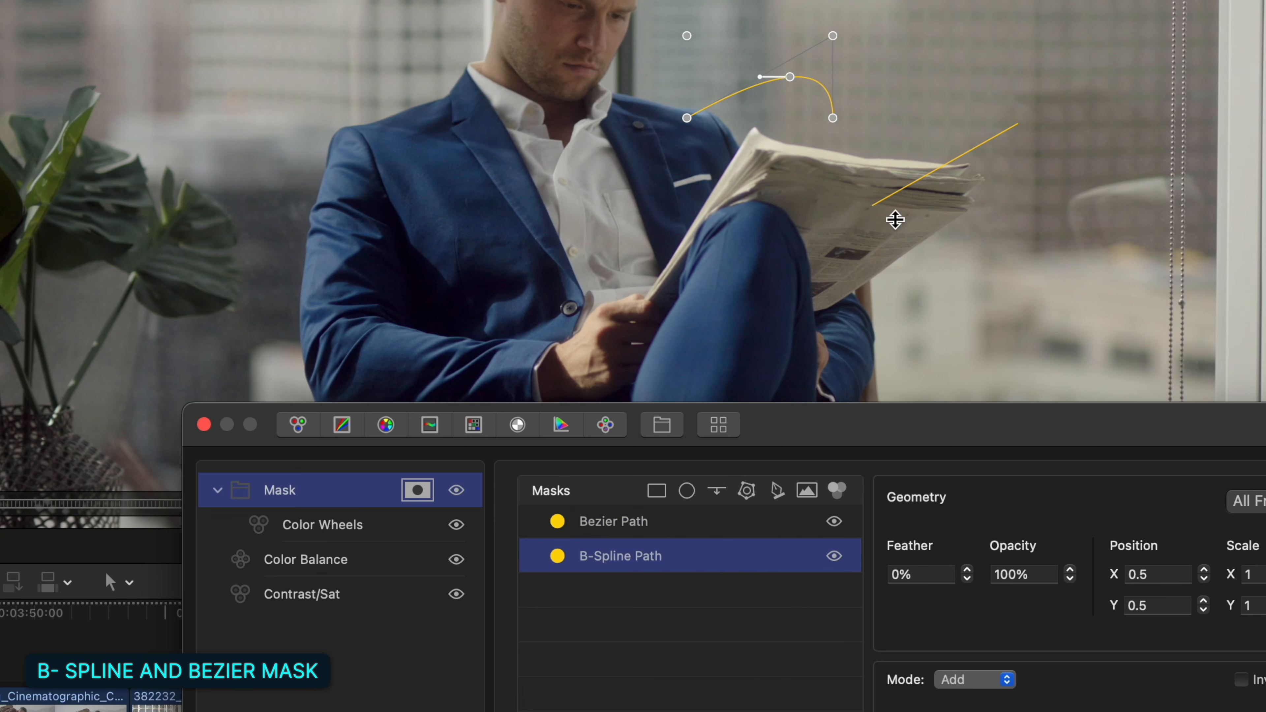
click(895, 197)
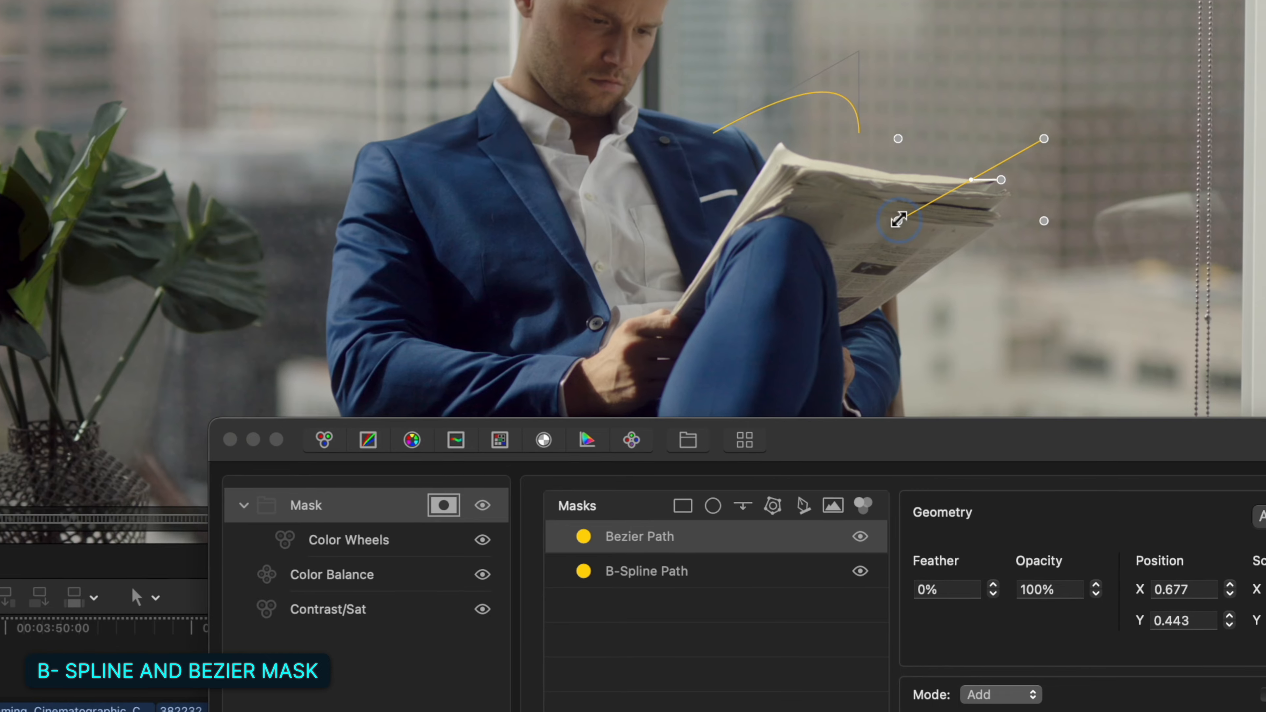
click(965, 348)
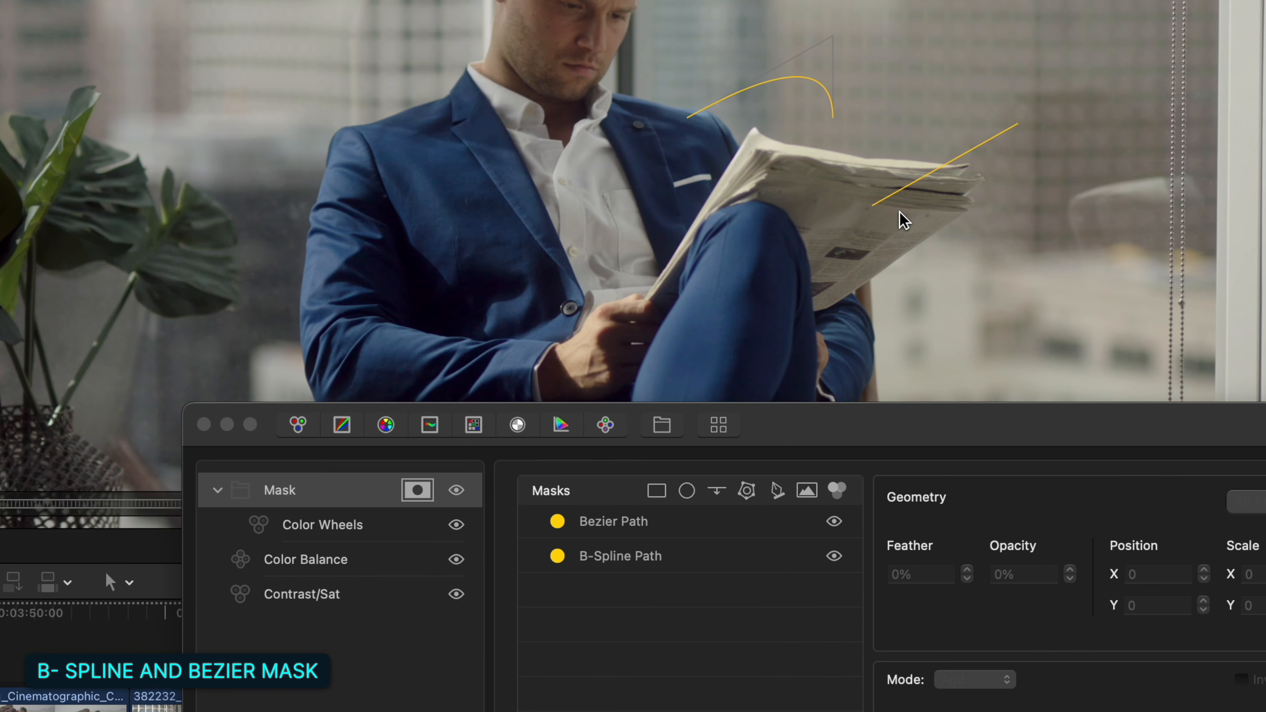
click(1002, 270)
click(893, 352)
click(957, 147)
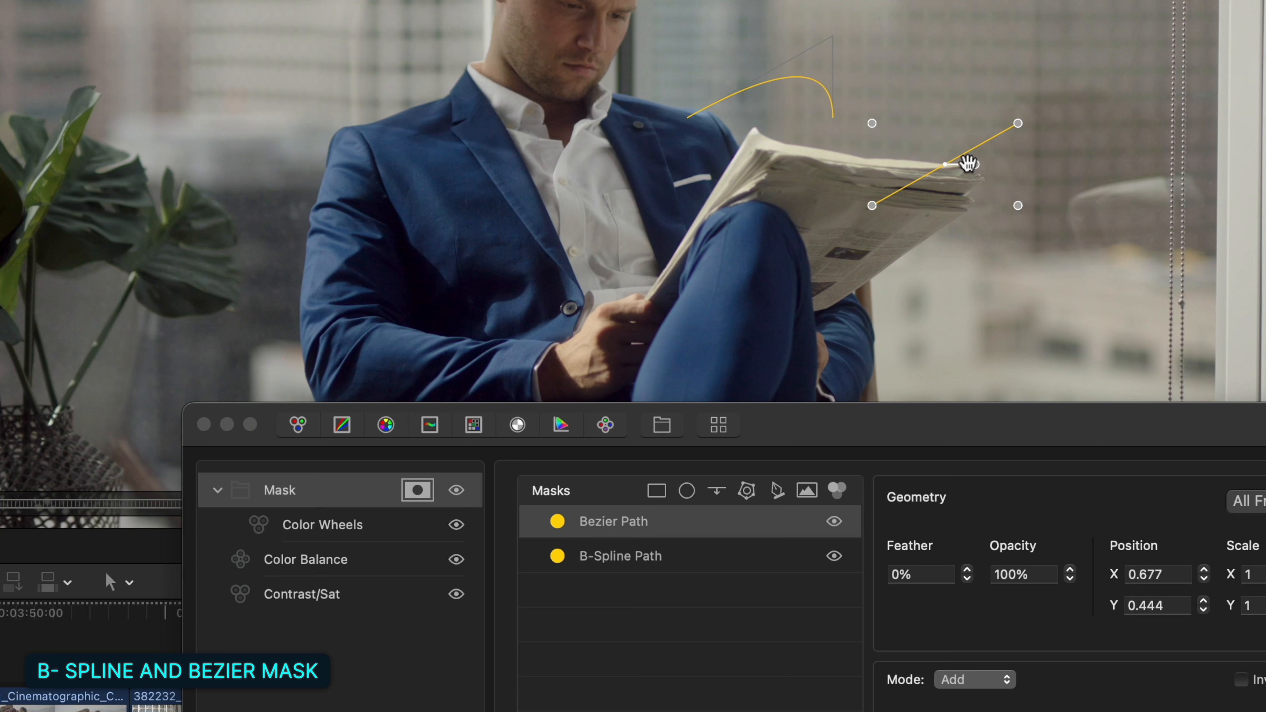
- Delete the Bezier path and the B-Spline path from the Mask group's mask
key(Delete)
click(652, 532)
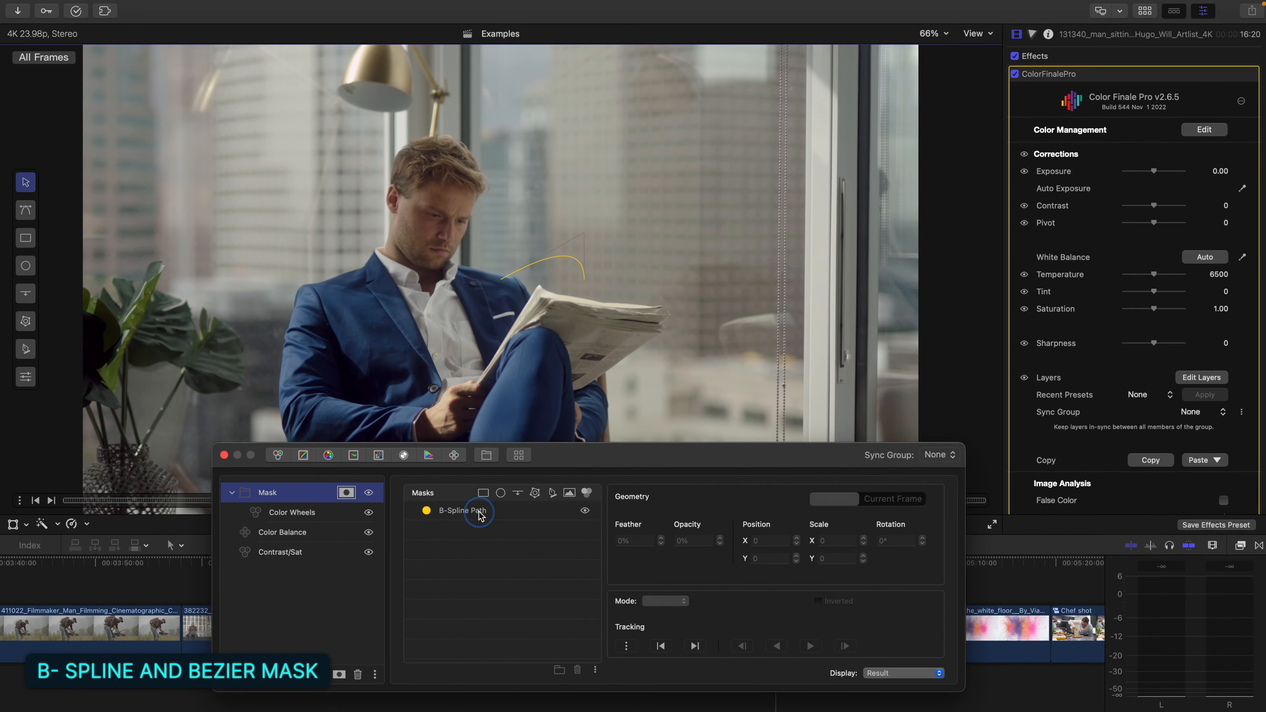
key(Delete)
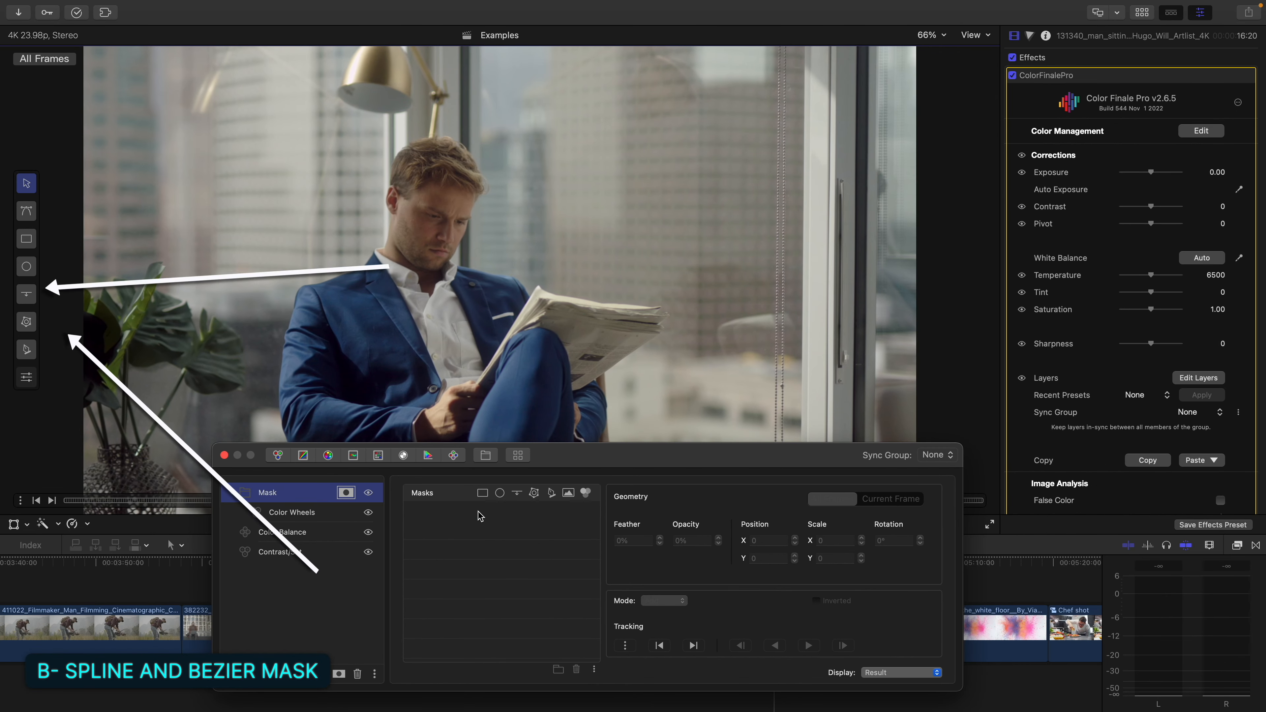
- Draw a small trial B-Spline path point by point over the window beside the man's head
click(26, 322)
click(566, 236)
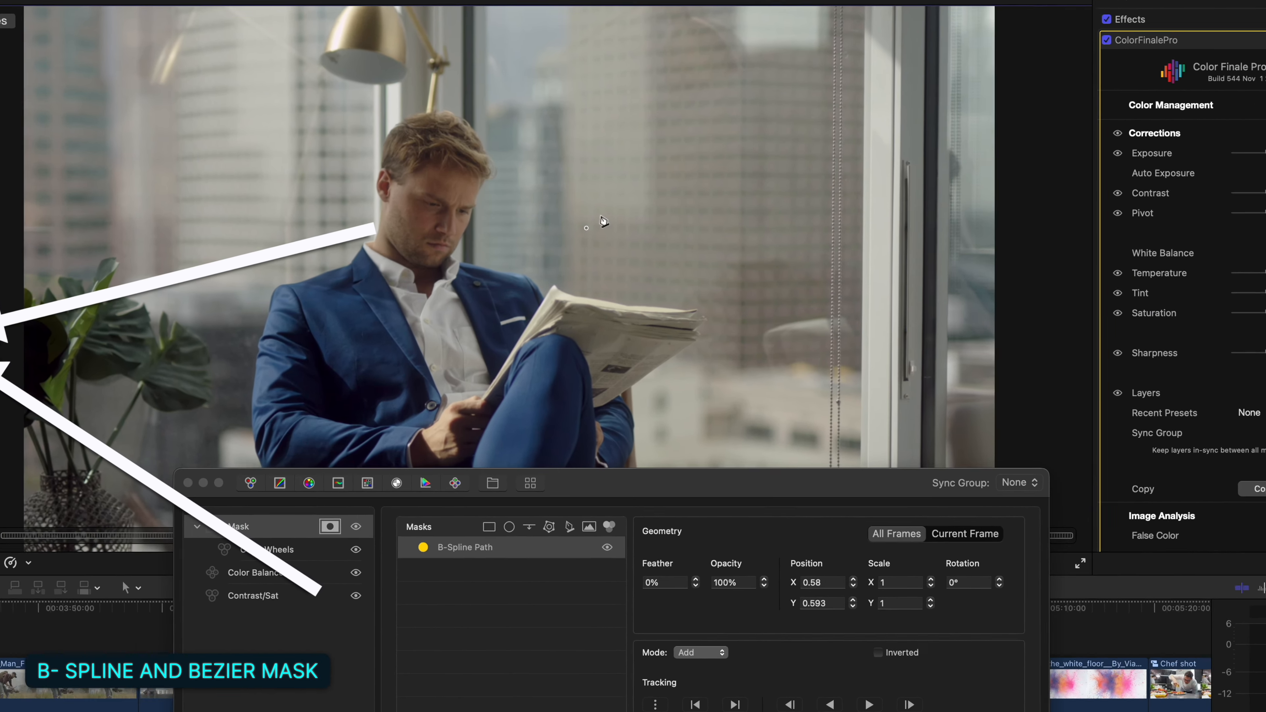
click(602, 214)
click(622, 222)
click(615, 246)
click(590, 252)
click(660, 196)
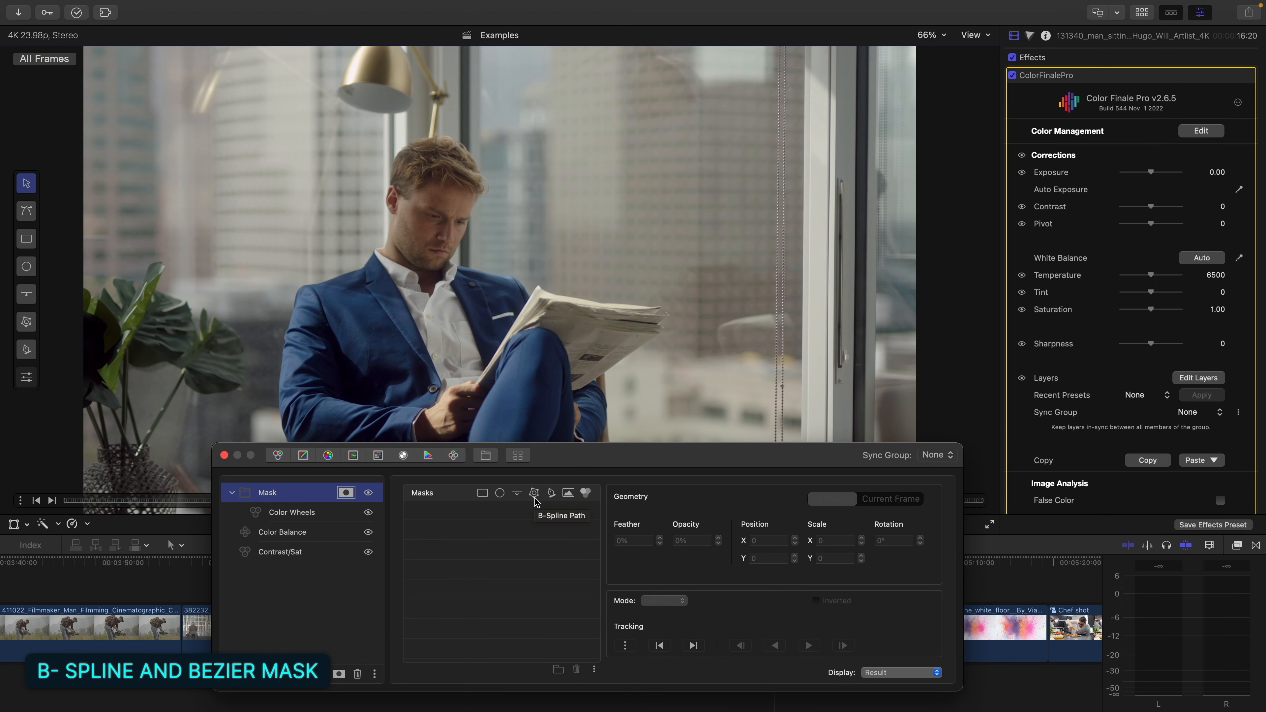
- Draw a closed B-Spline path around the man's head, centred at about X 0.418, Y 0.66
click(27, 322)
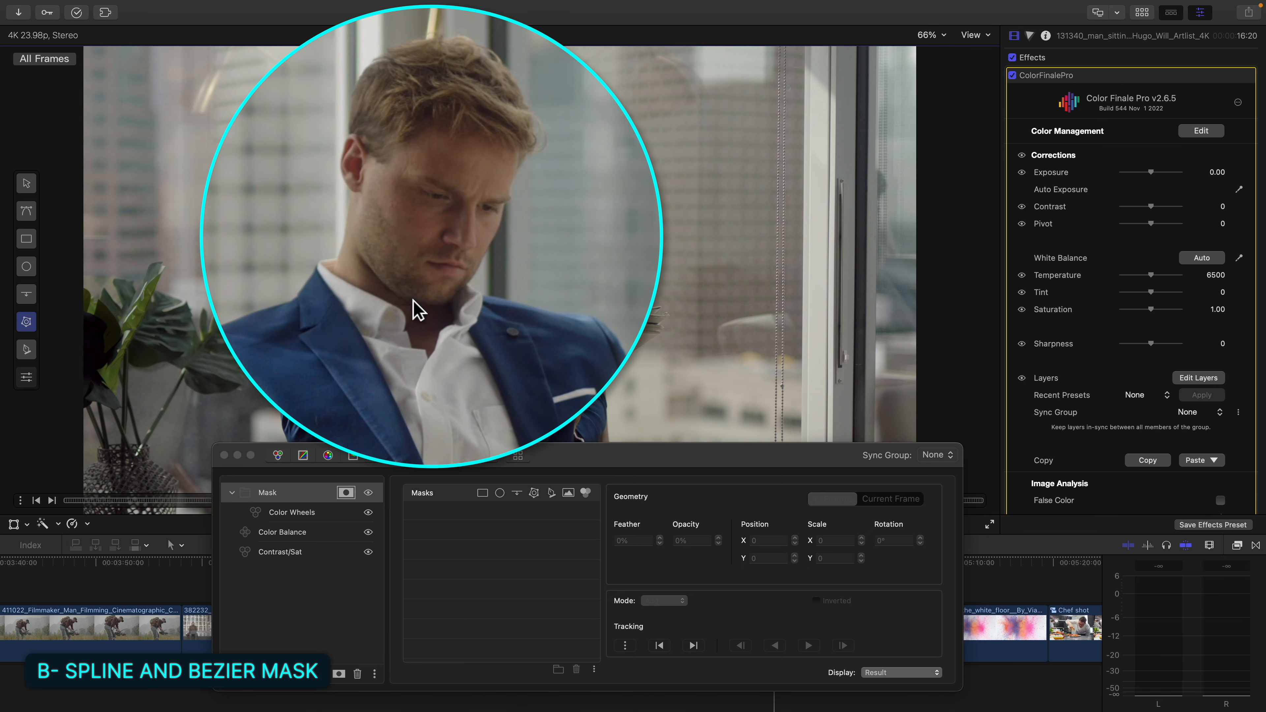
click(412, 303)
click(371, 272)
click(347, 210)
click(353, 181)
click(340, 163)
click(351, 126)
click(375, 64)
click(440, 39)
click(494, 63)
click(518, 102)
click(522, 153)
click(506, 190)
click(493, 242)
click(468, 285)
click(437, 308)
click(417, 303)
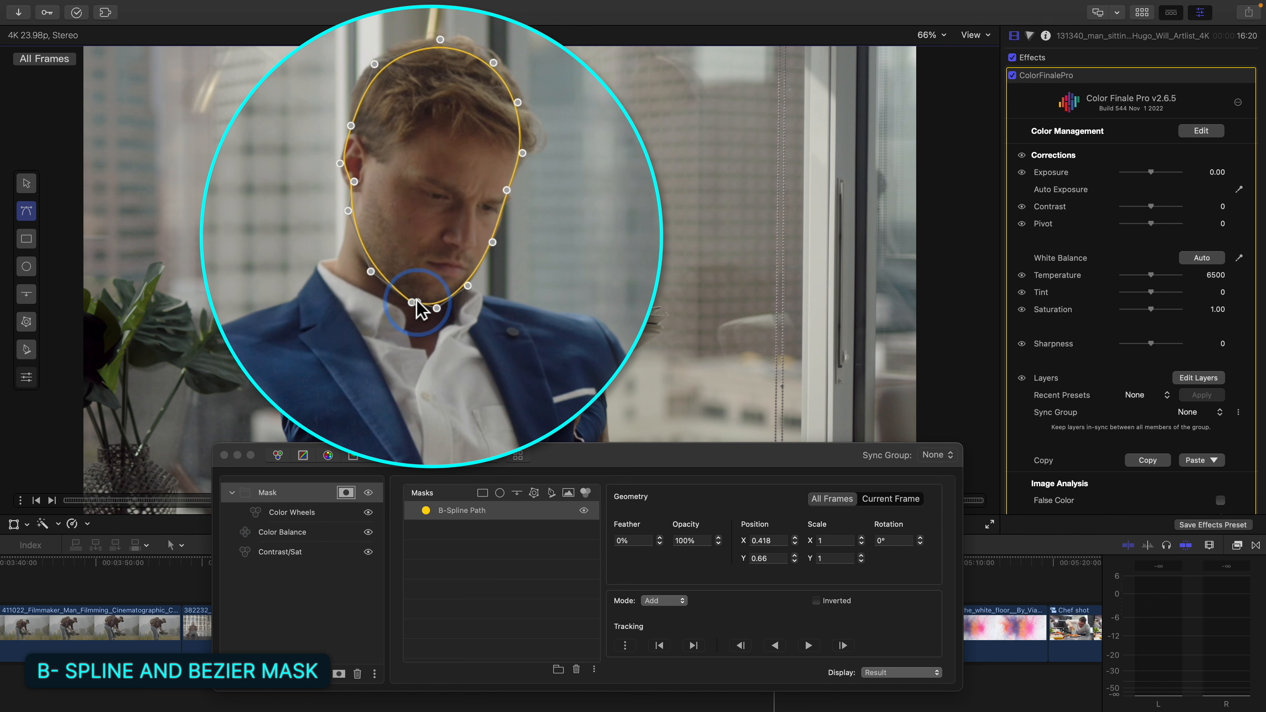
- Track the head's B-Spline path forward through part of the clip and stop the tracking
click(809, 646)
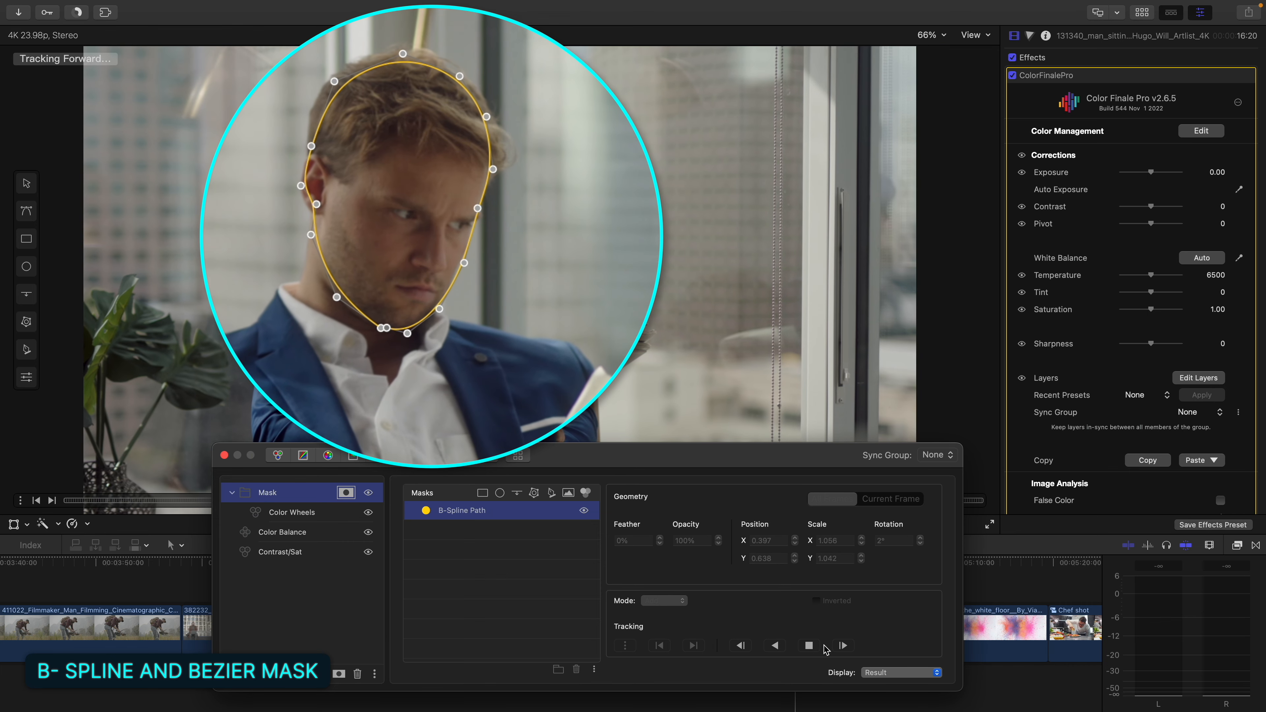
click(810, 646)
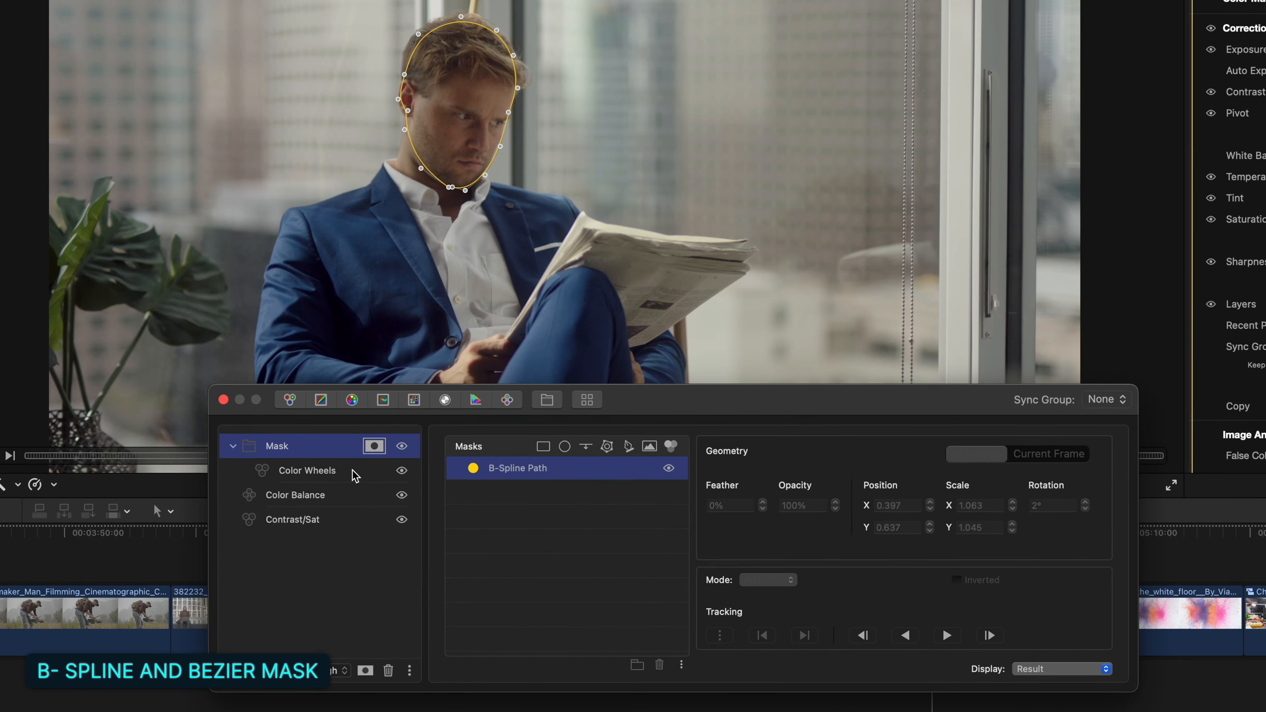
- Raise the Color Wheels layer's Gain master to 0.06 and reopen the Mask group's mask settings
click(346, 486)
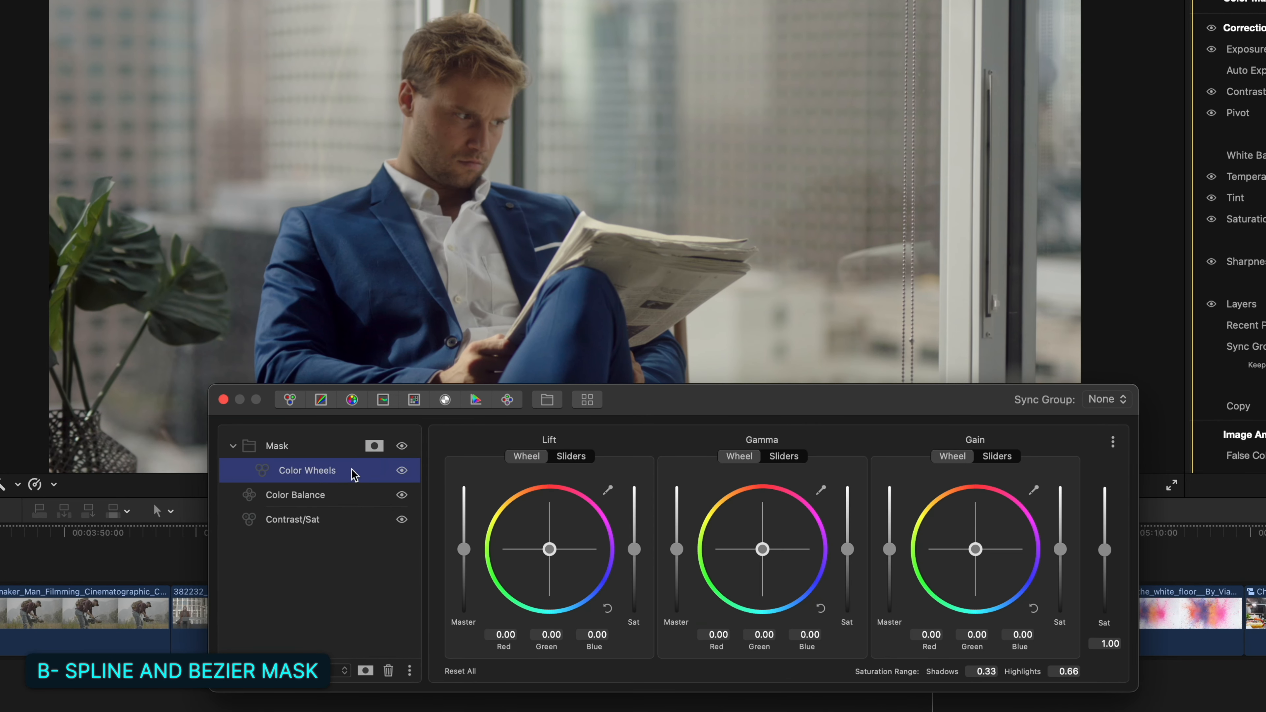
drag(890, 548, 892, 545)
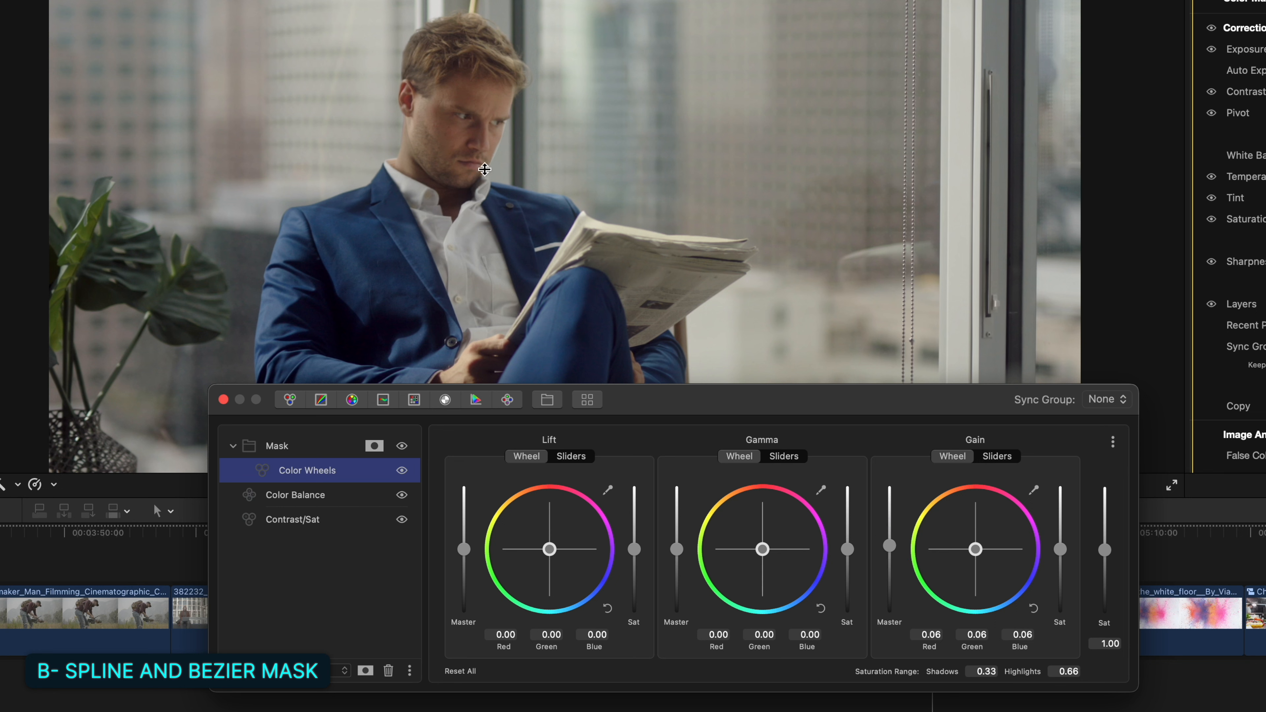
click(374, 445)
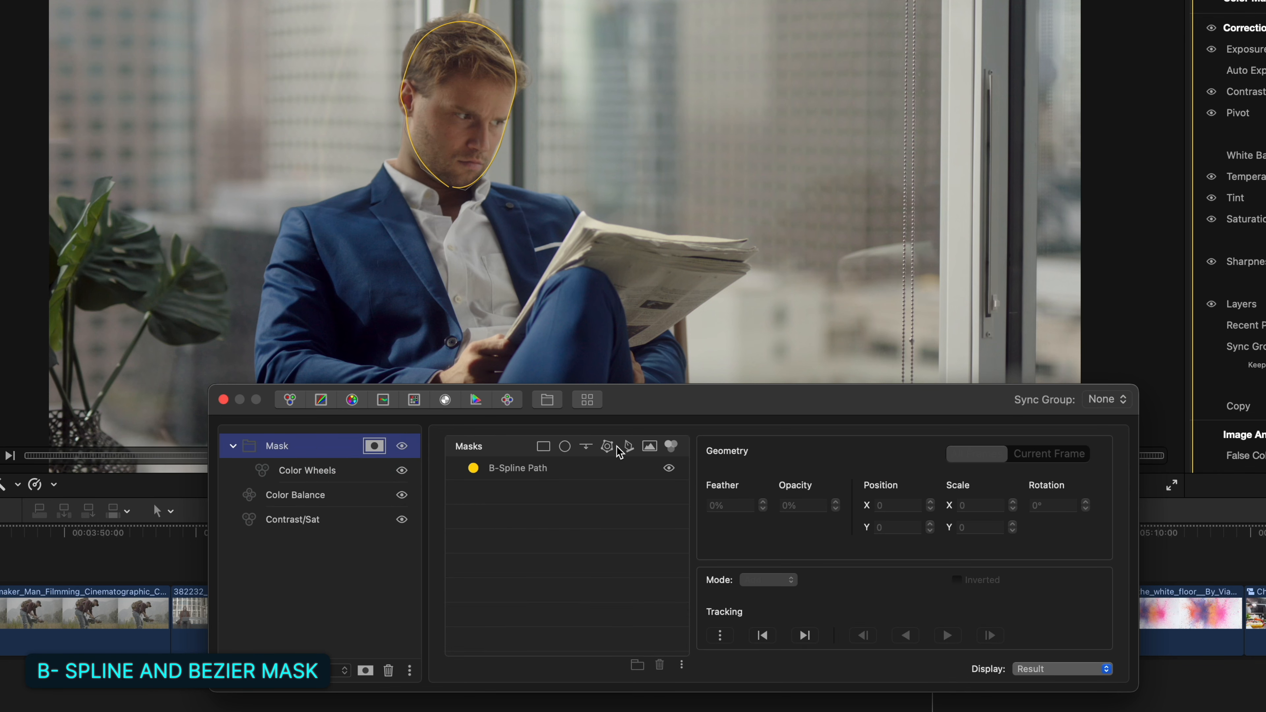
- Set the feather of the B-Spline path around the man's head to 60%
click(577, 477)
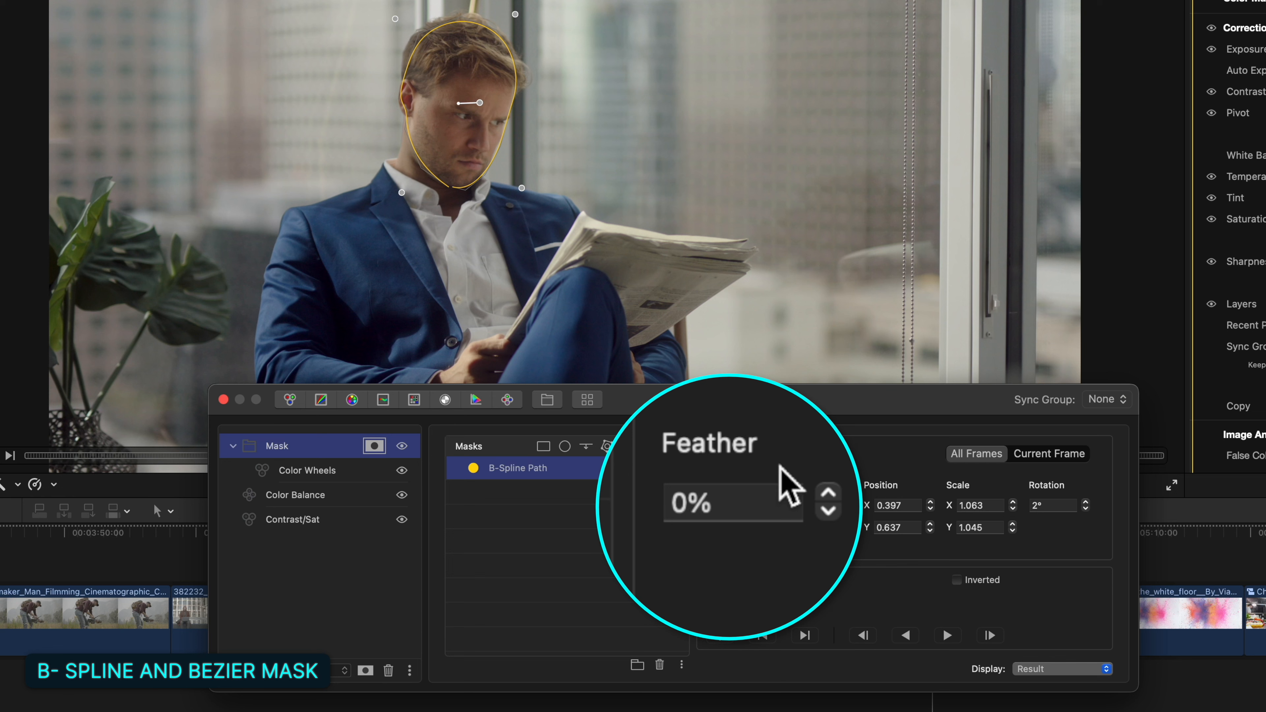
double_click(698, 504)
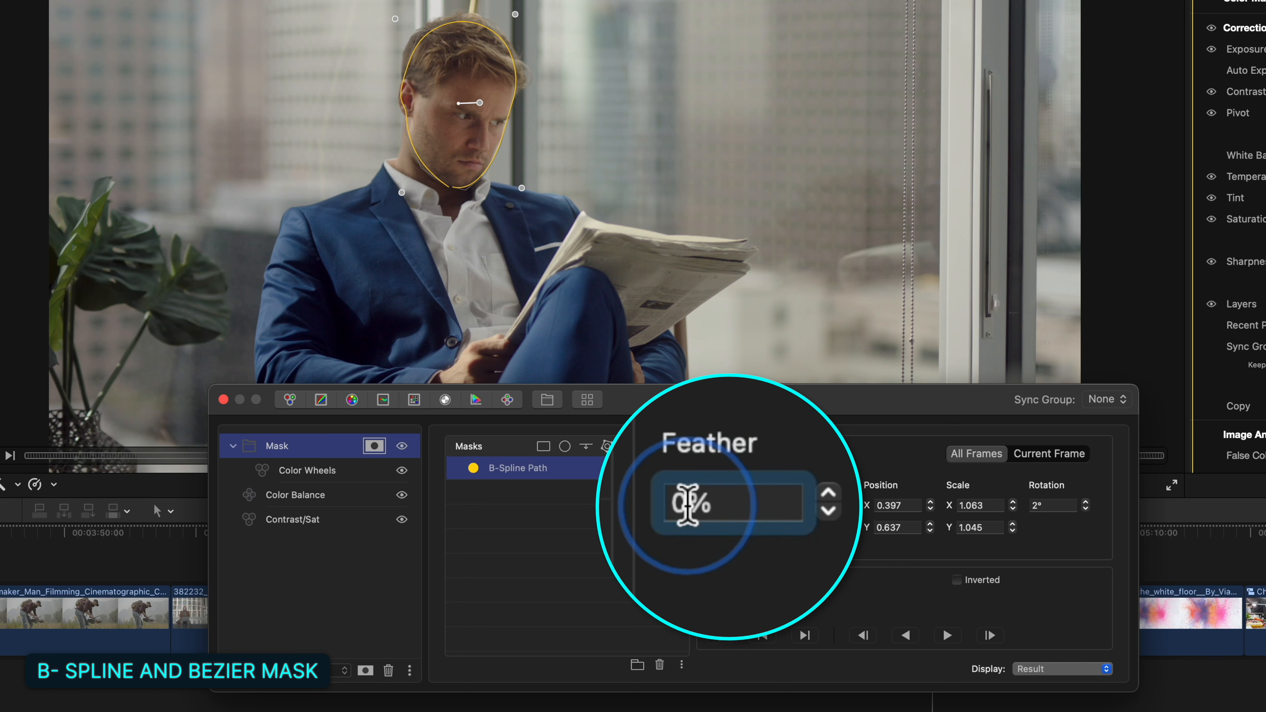
key(BackSpace)
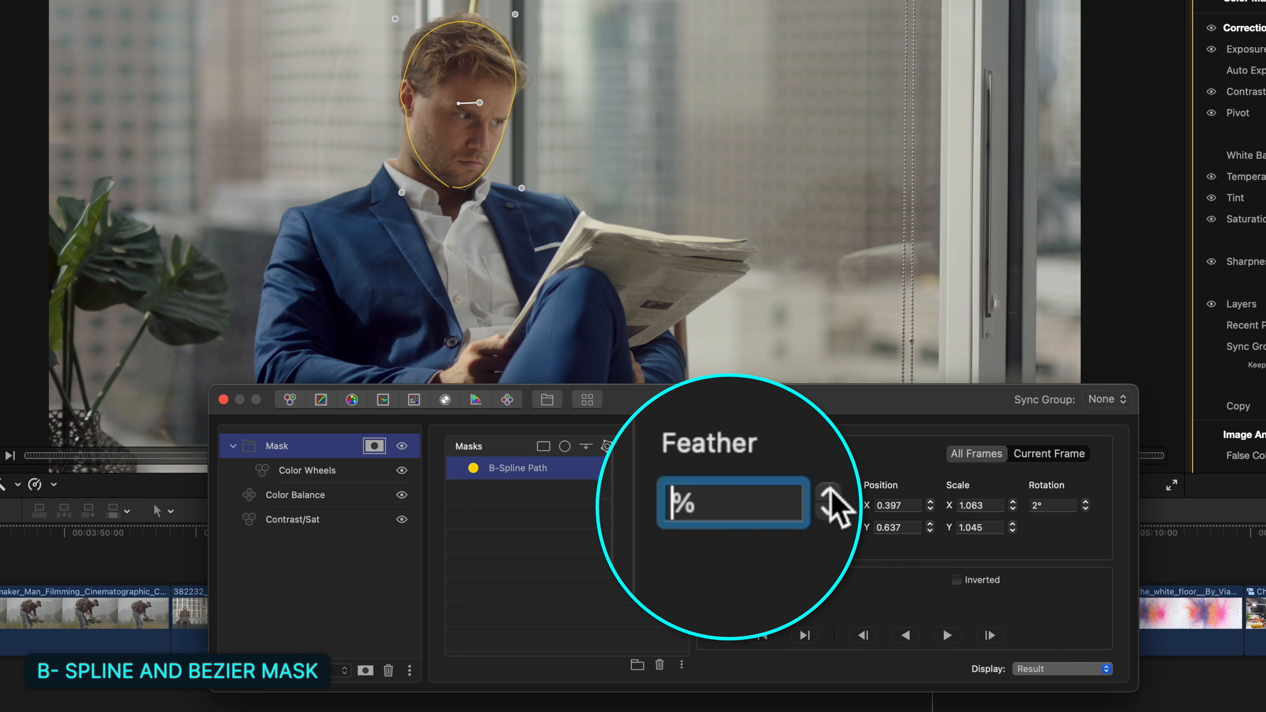
text(60)
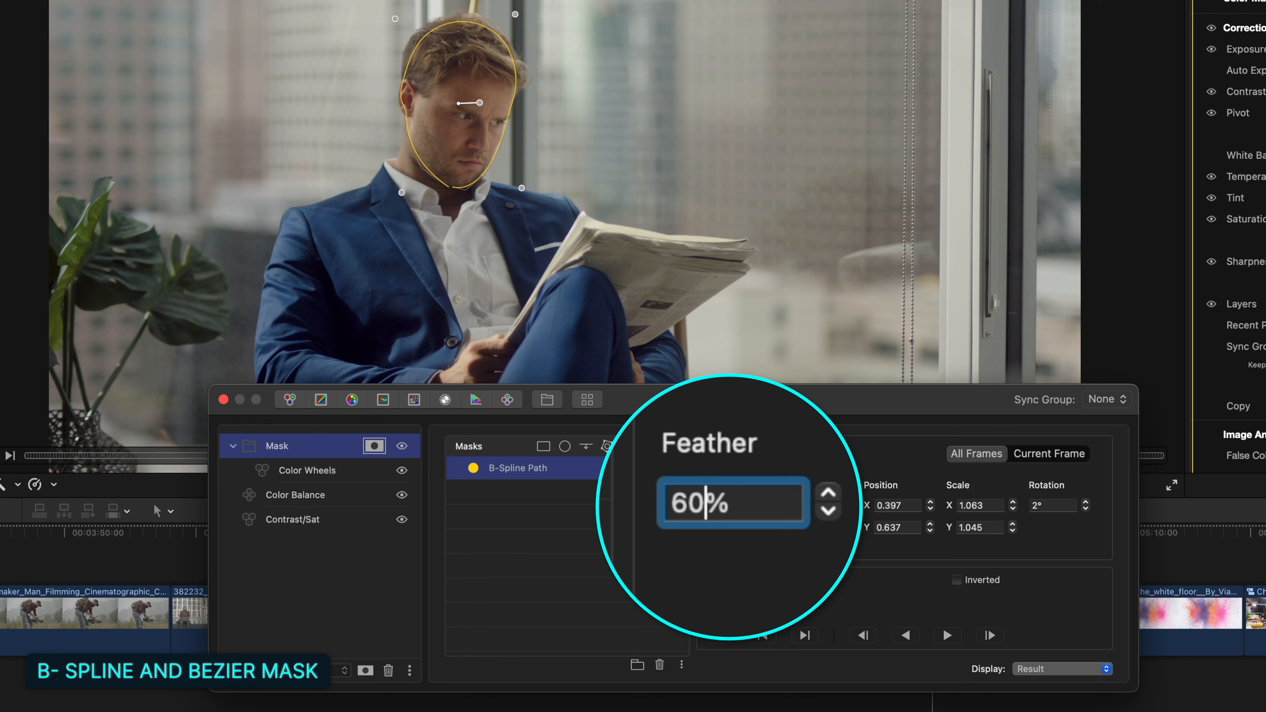
key(Return)
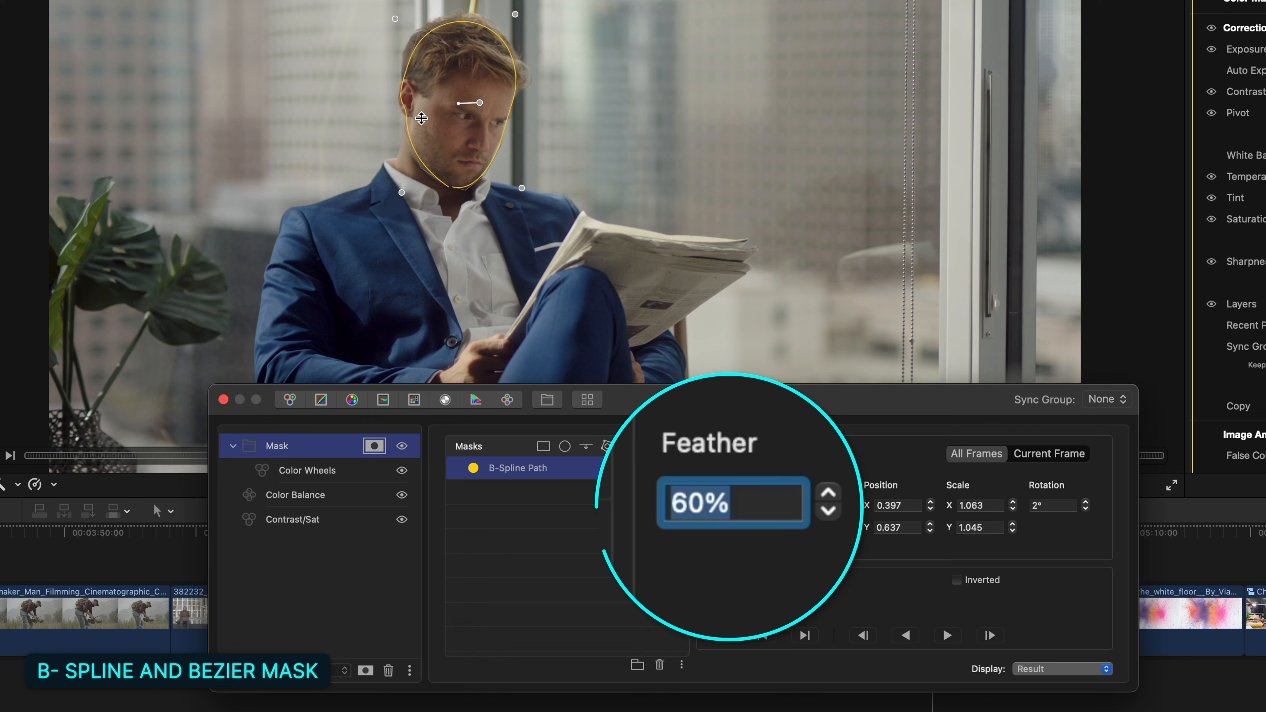
- Select the Color Wheels layer and toggle its visibility off and on to compare the face with and without the grade
click(338, 471)
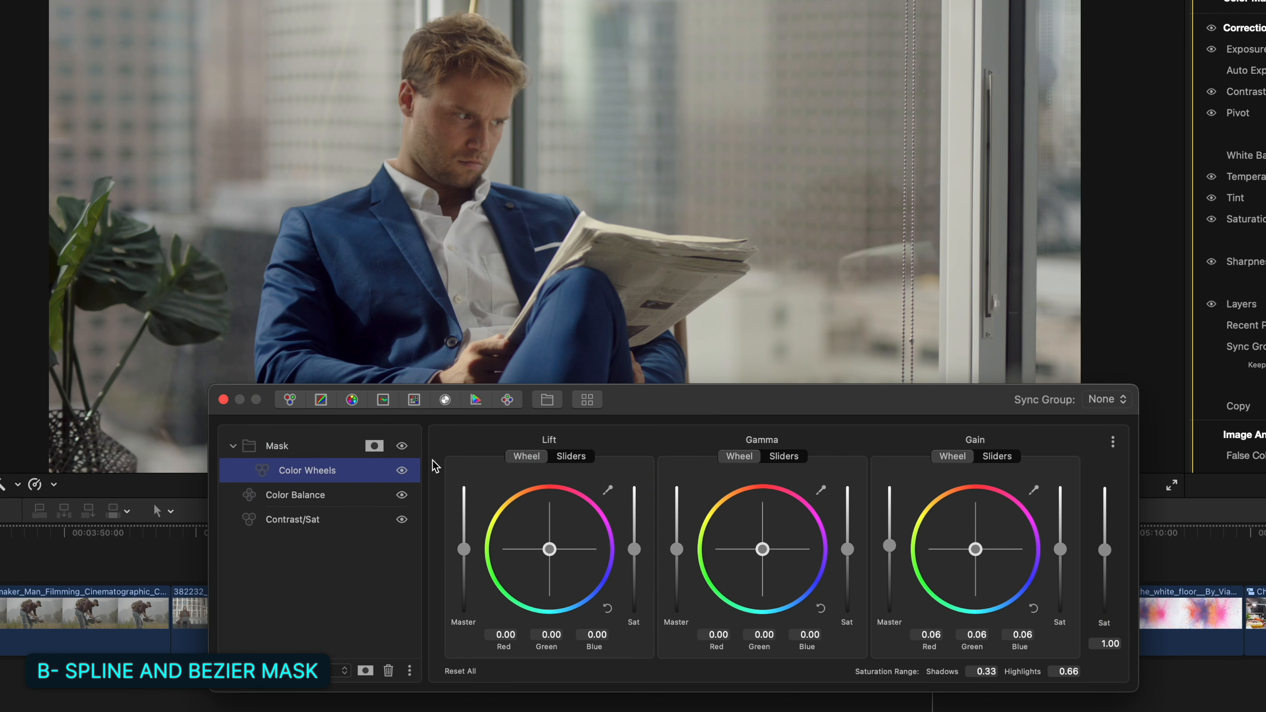
click(402, 471)
click(403, 471)
click(403, 471)
click(402, 471)
click(935, 707)
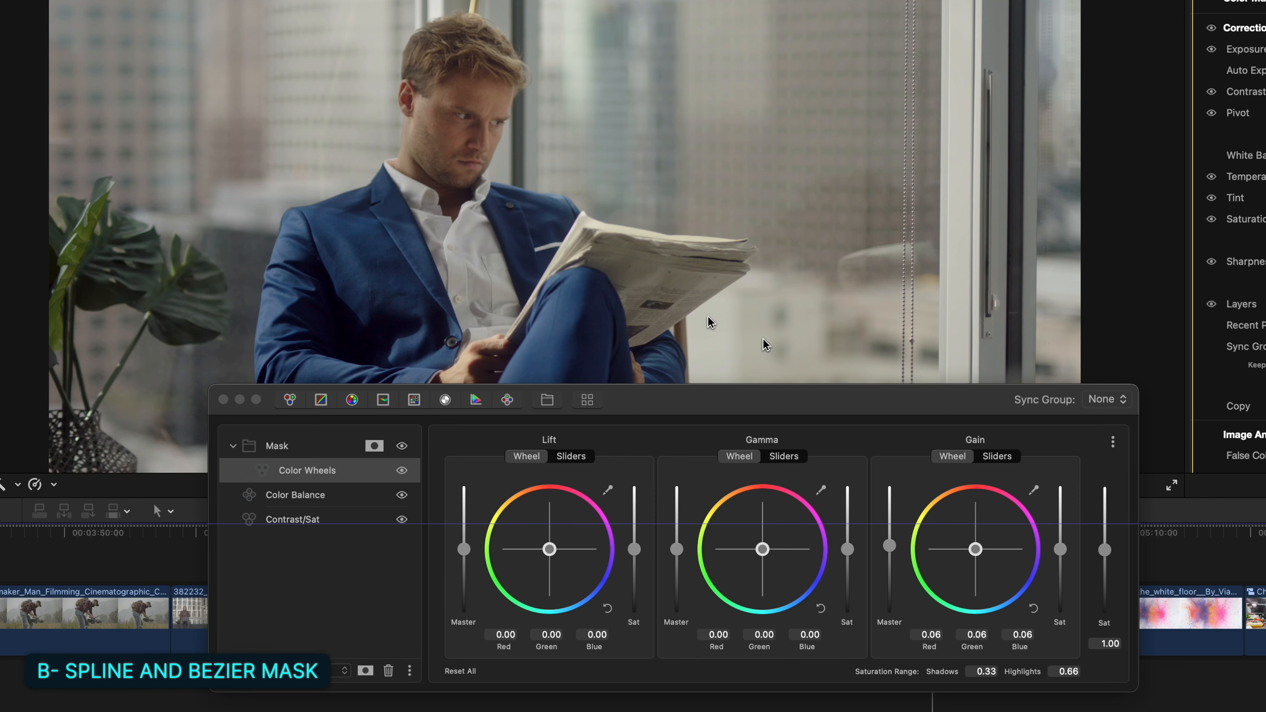
click(723, 417)
mouse_move(738, 399)
mouse_down()
mouse_move(731, 195)
mouse_move(749, 379)
mouse_move(733, 403)
mouse_up()
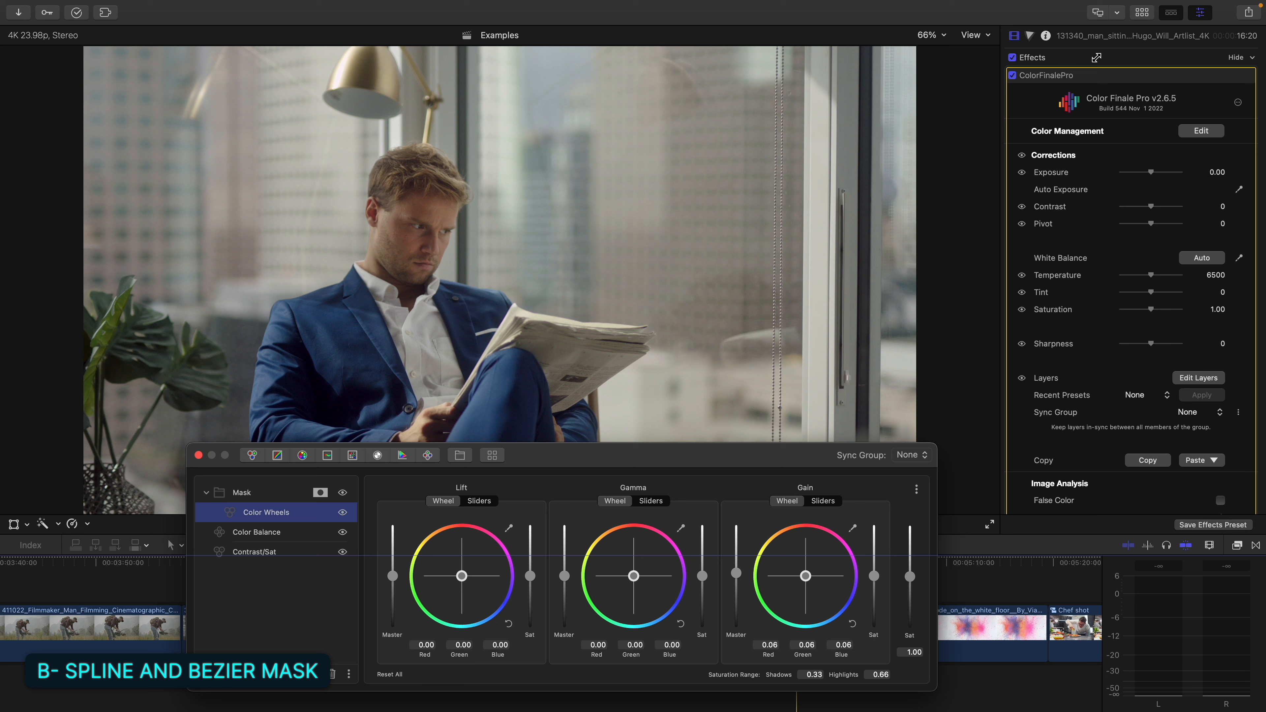
click(1097, 58)
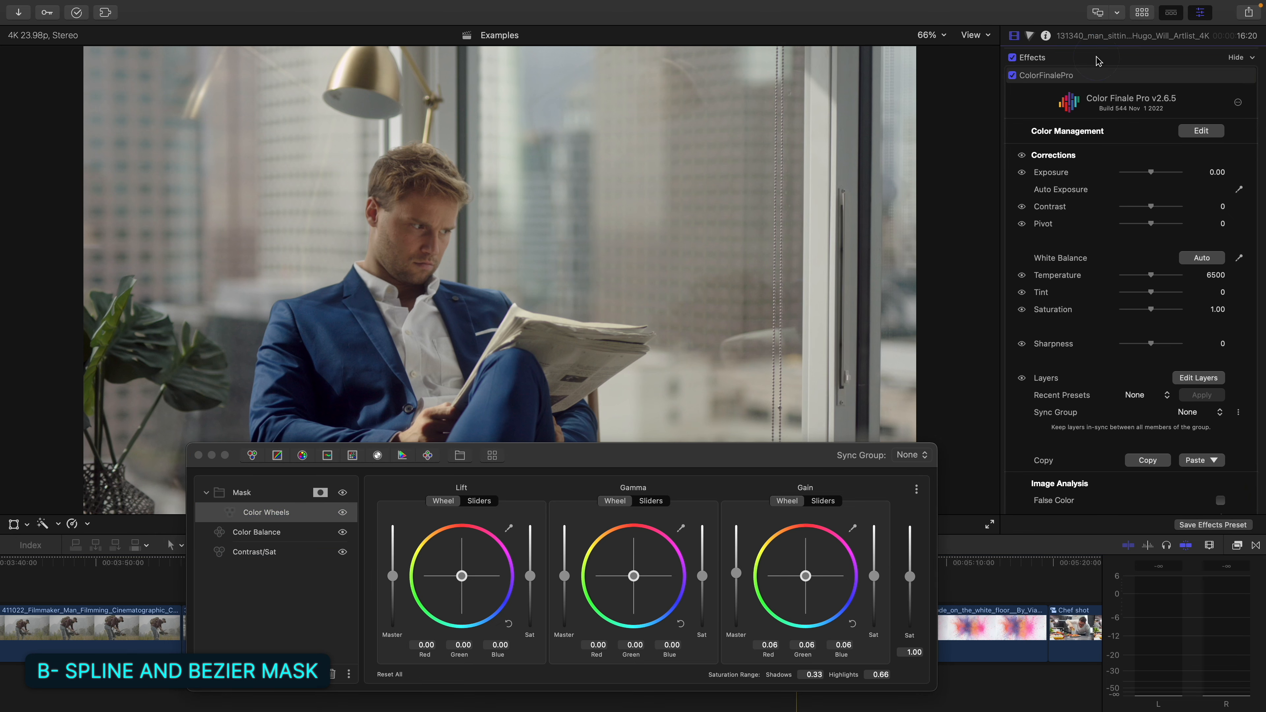
click(1097, 80)
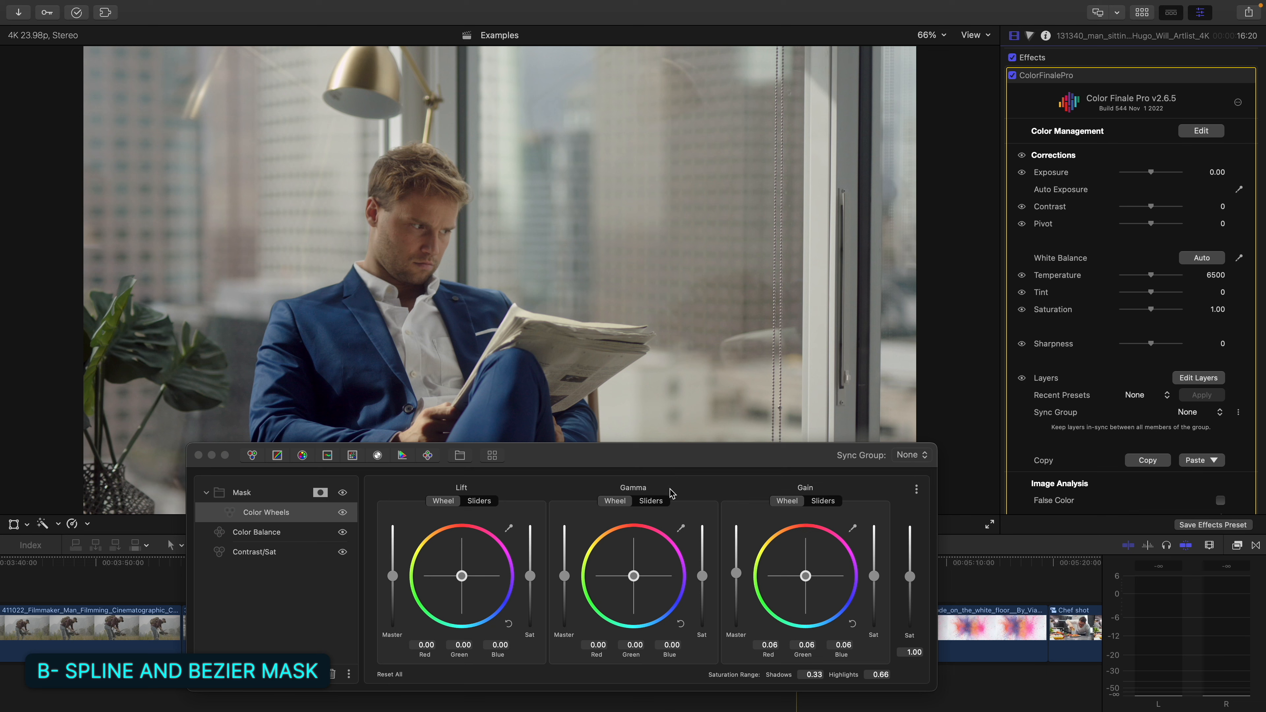
- Reopen the Mask group's mask settings and delete the B-Spline path around the head
click(325, 491)
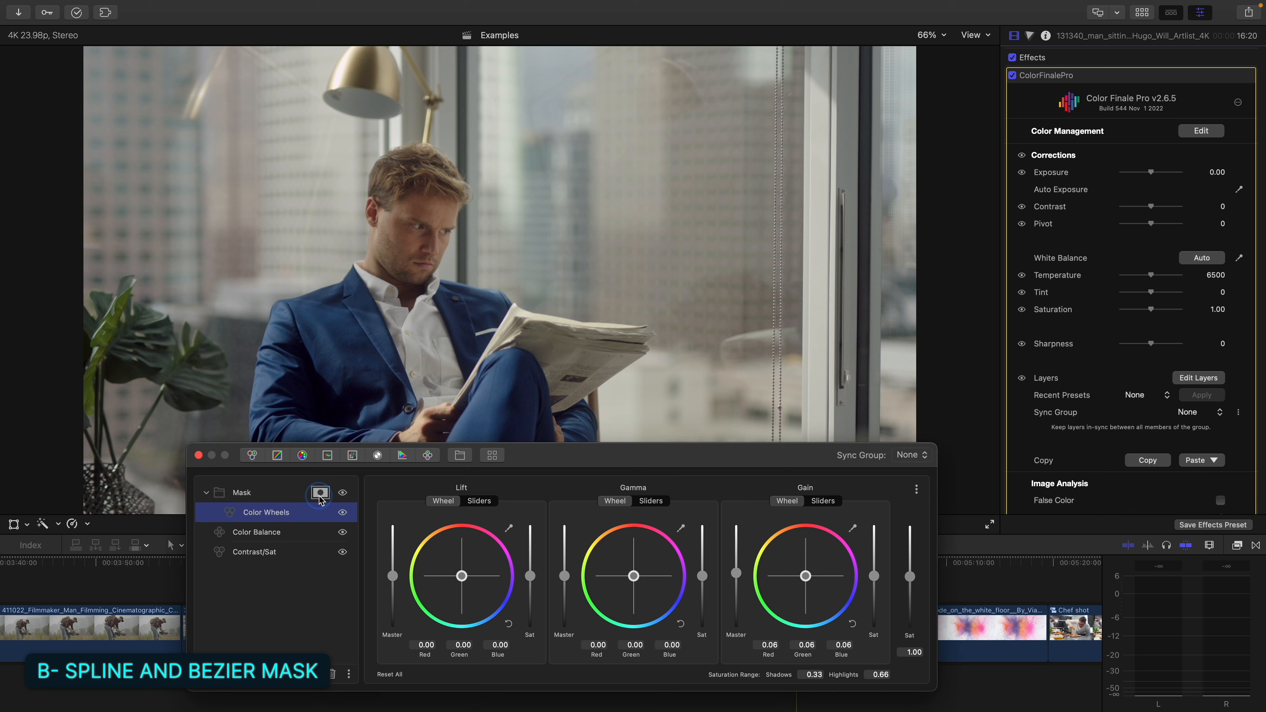
click(456, 511)
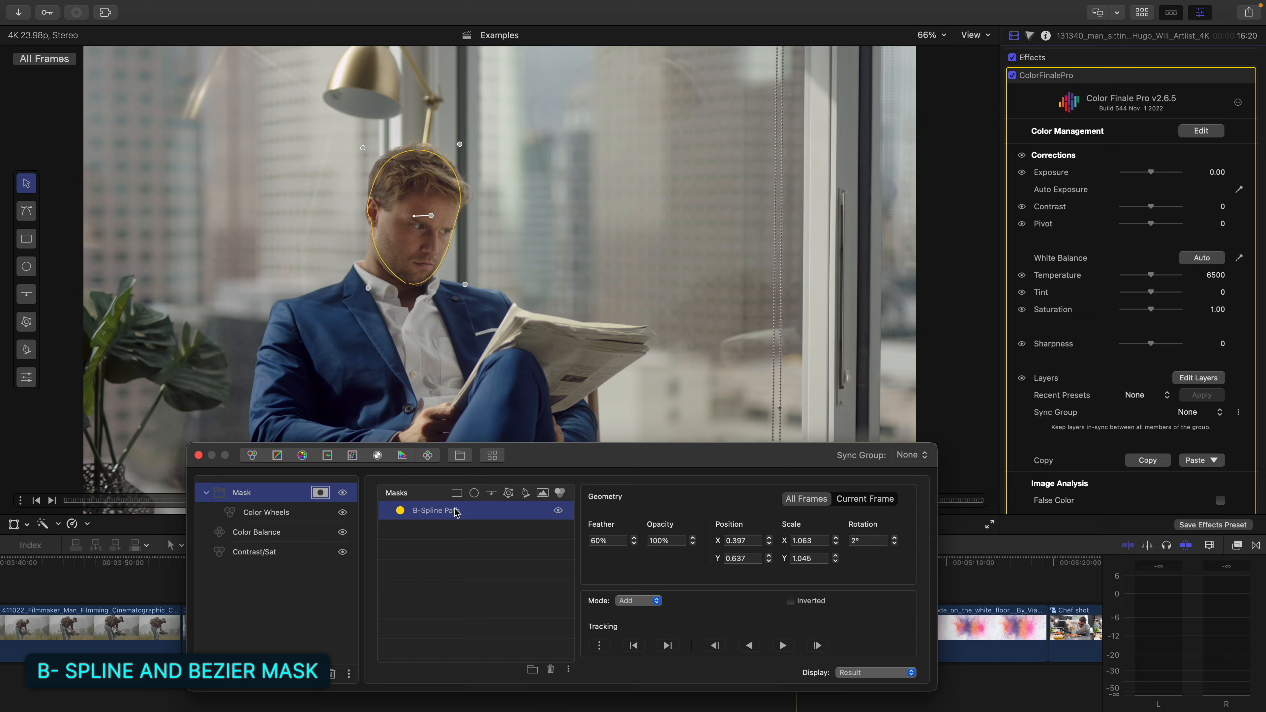
key(Delete)
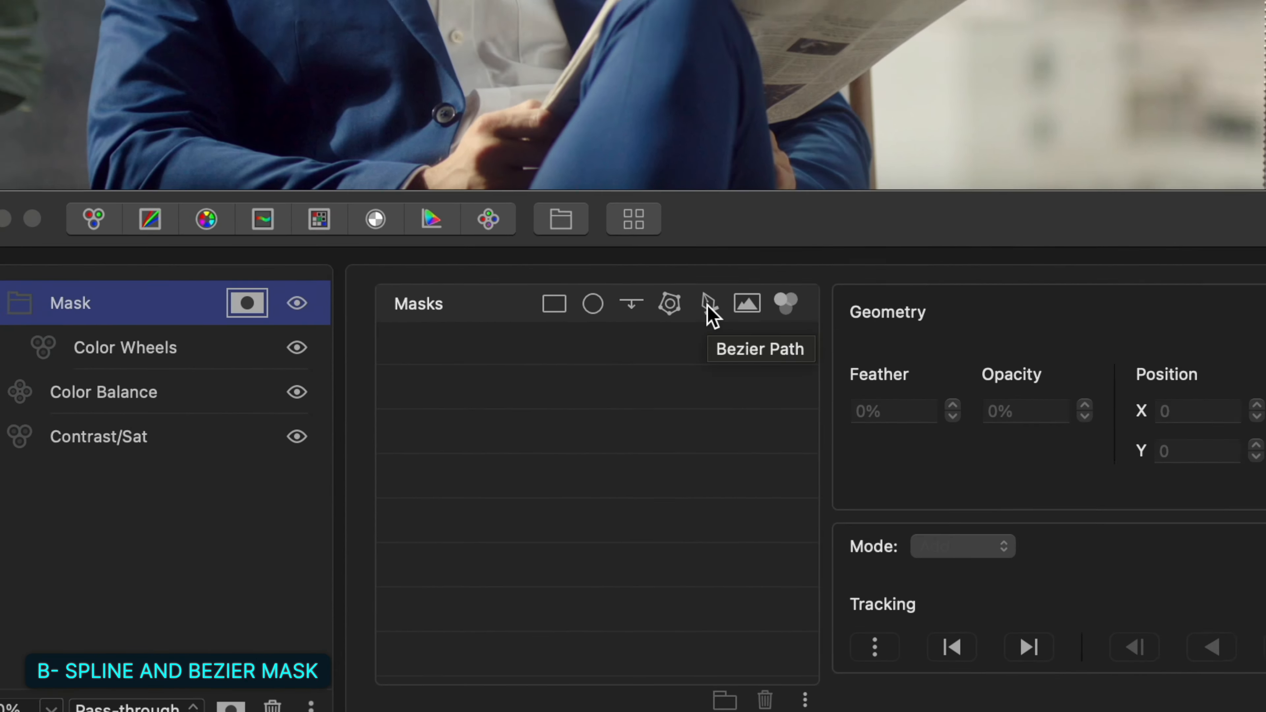
click(755, 255)
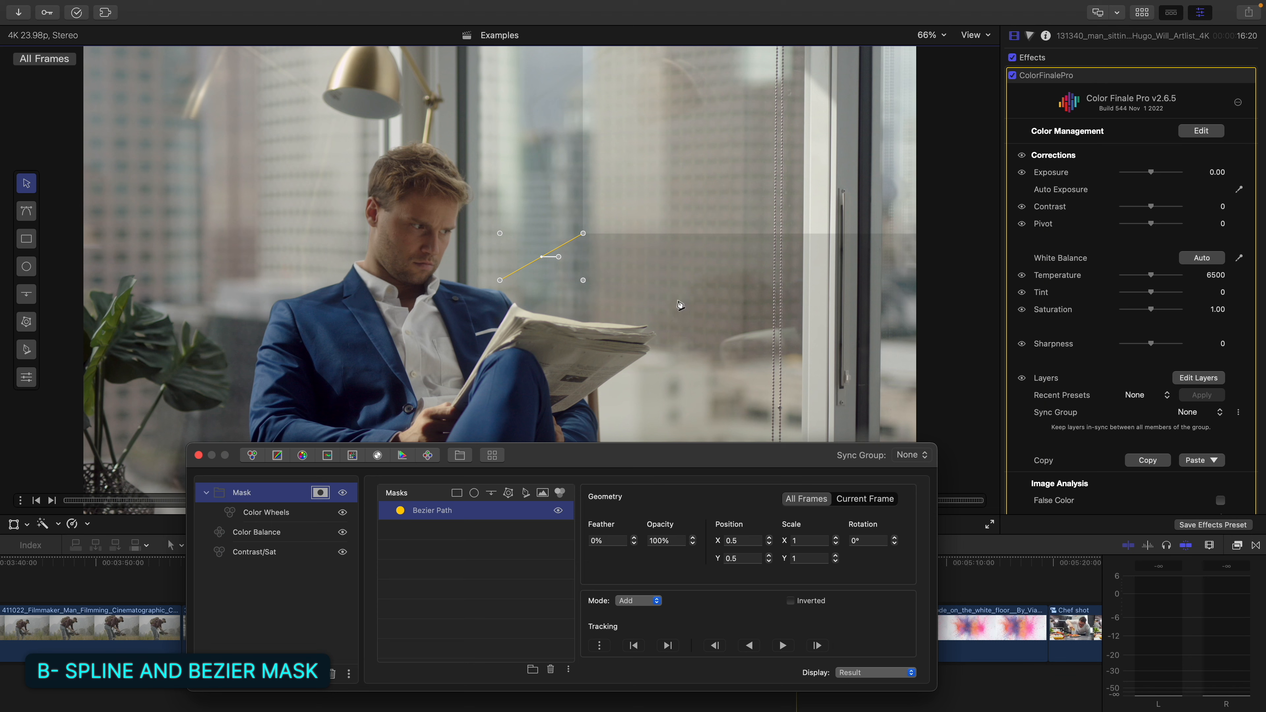
click(679, 304)
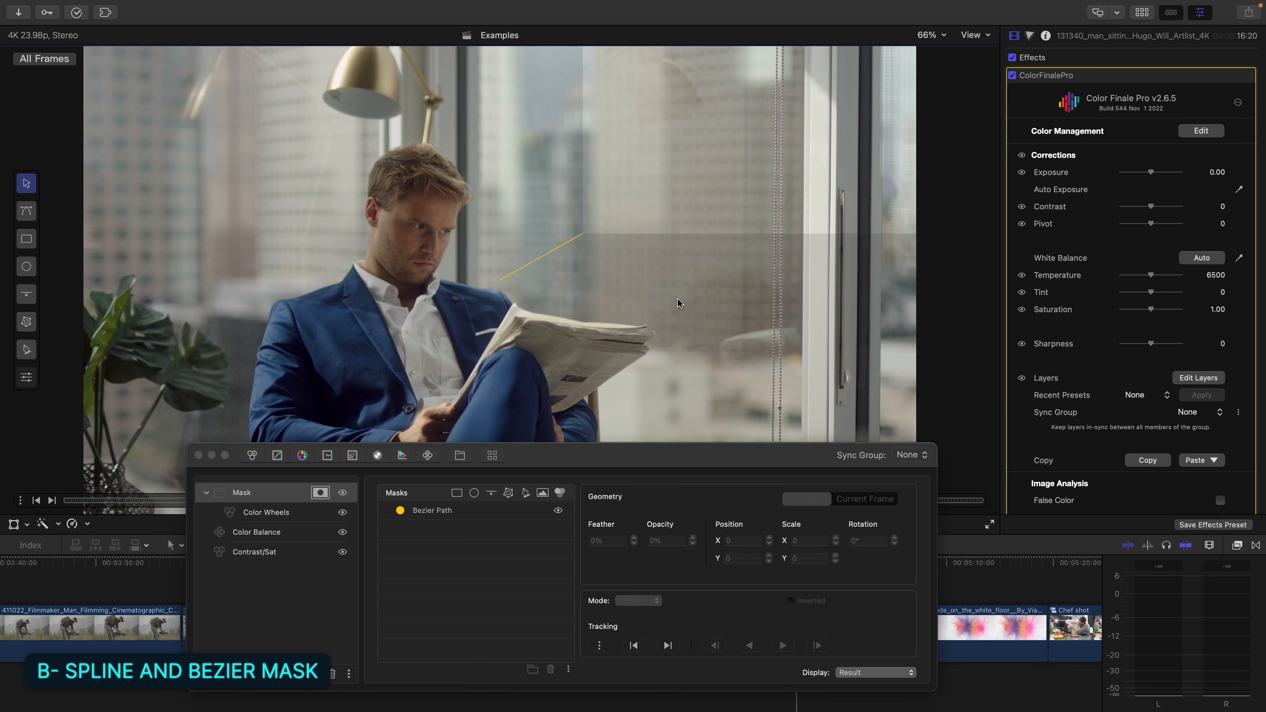
click(513, 518)
key(Delete)
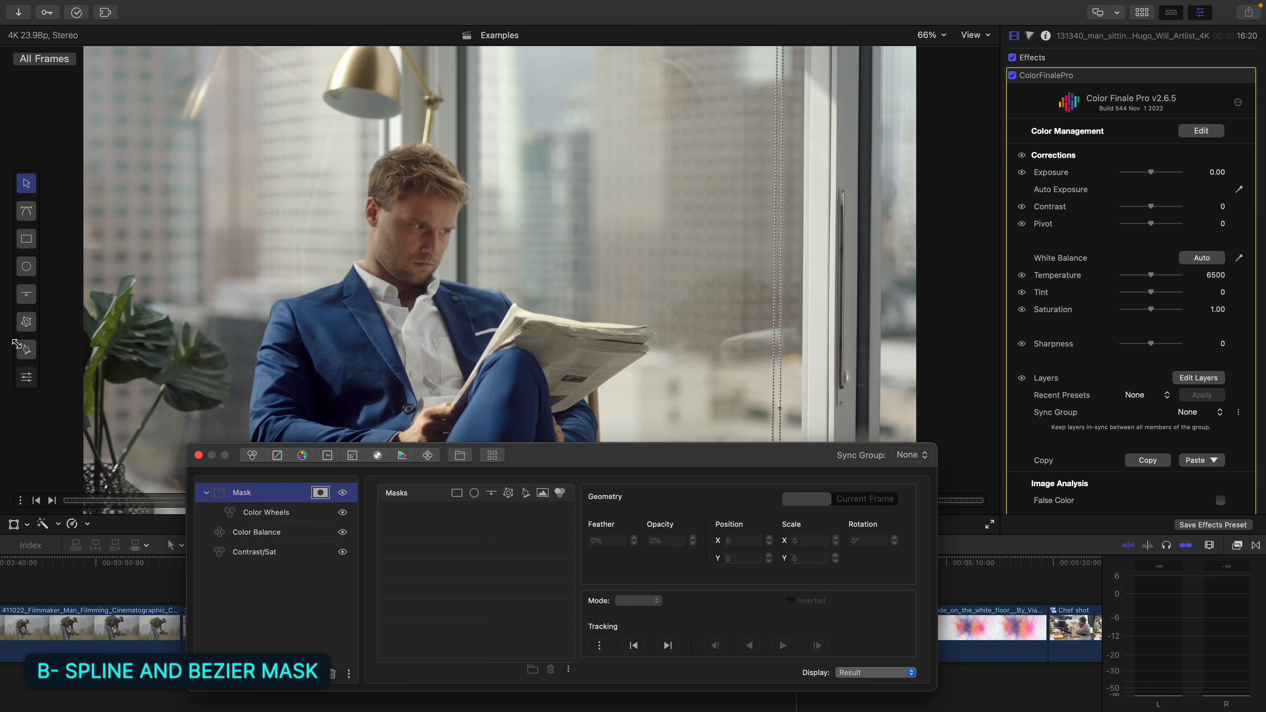
- Draw a five-point trial Bezier path over the window beside the man's head, centred at about X 0.636, Y 0.525
click(27, 352)
click(565, 287)
click(572, 241)
click(651, 229)
click(662, 269)
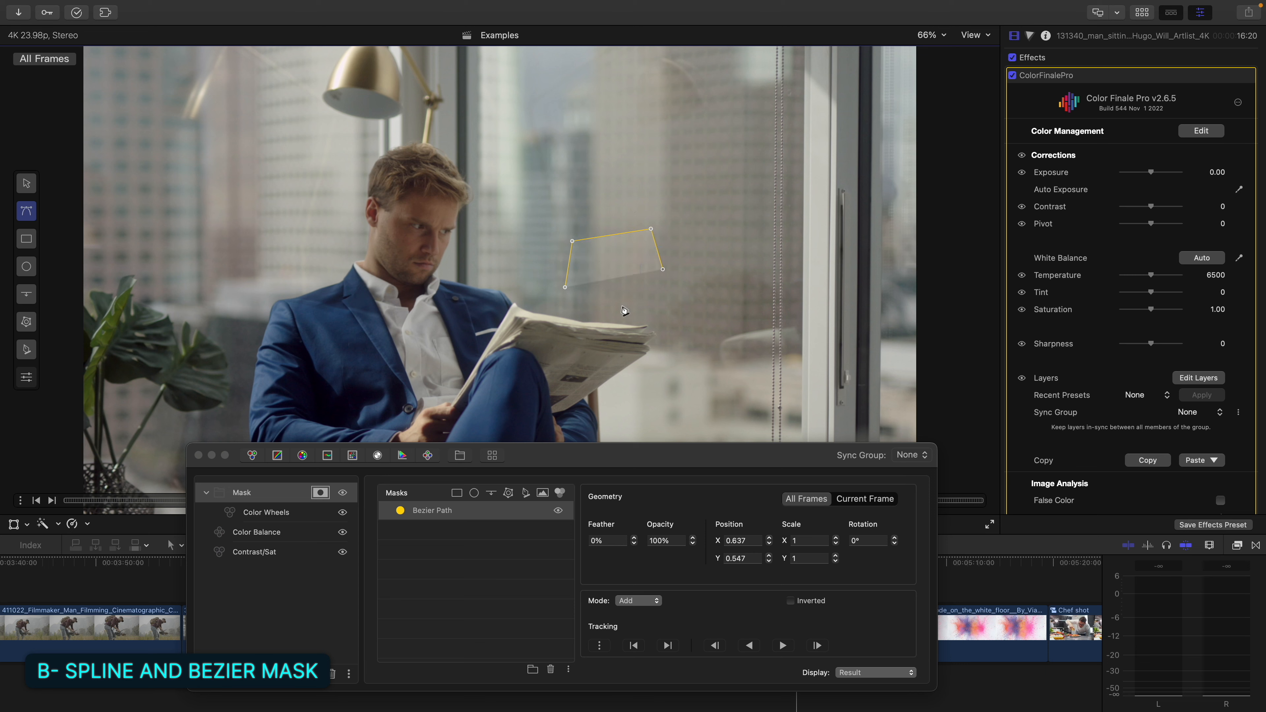
click(617, 308)
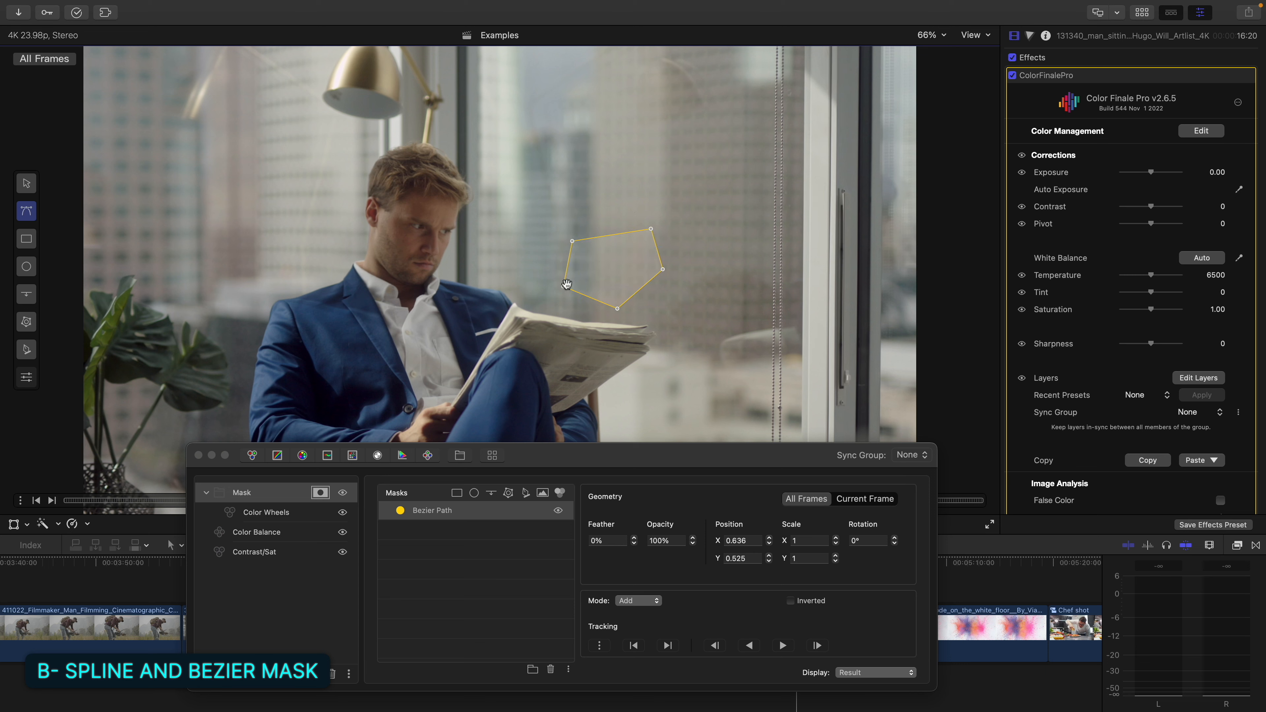
- Try the Bezier path over the man's face with its upper corner point moved inward, and delete the path
drag(617, 253, 425, 216)
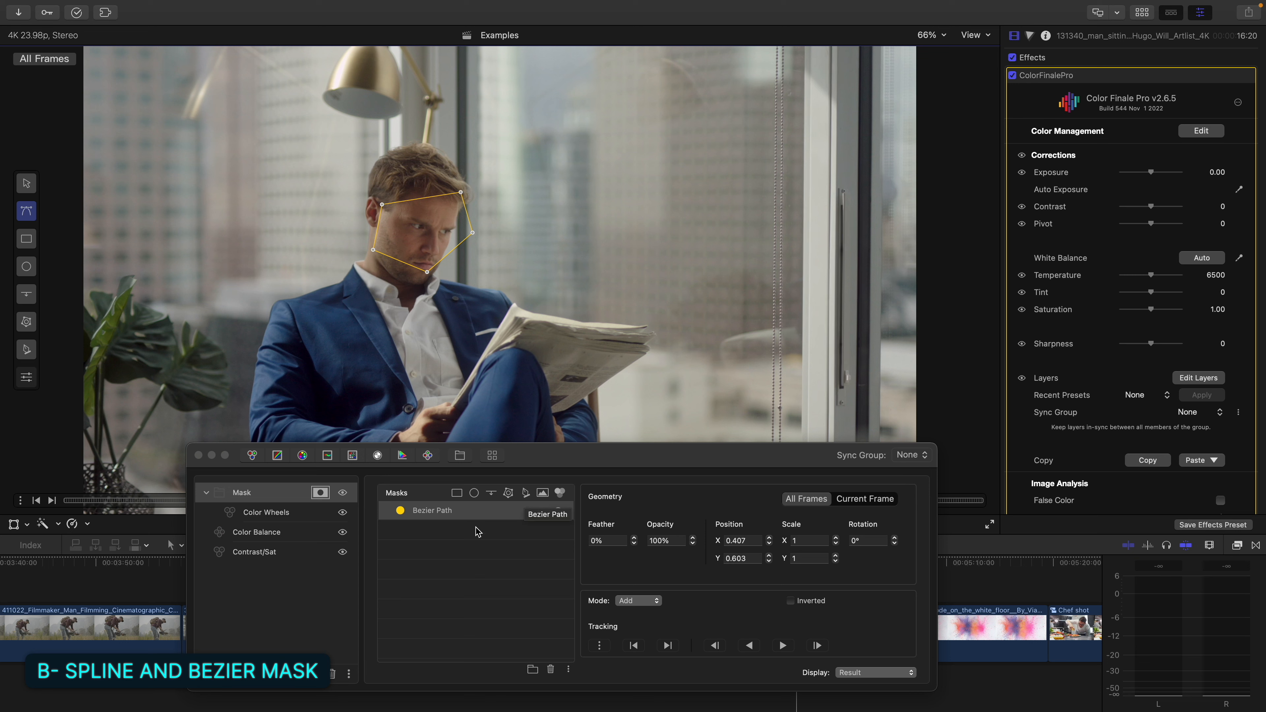
click(475, 517)
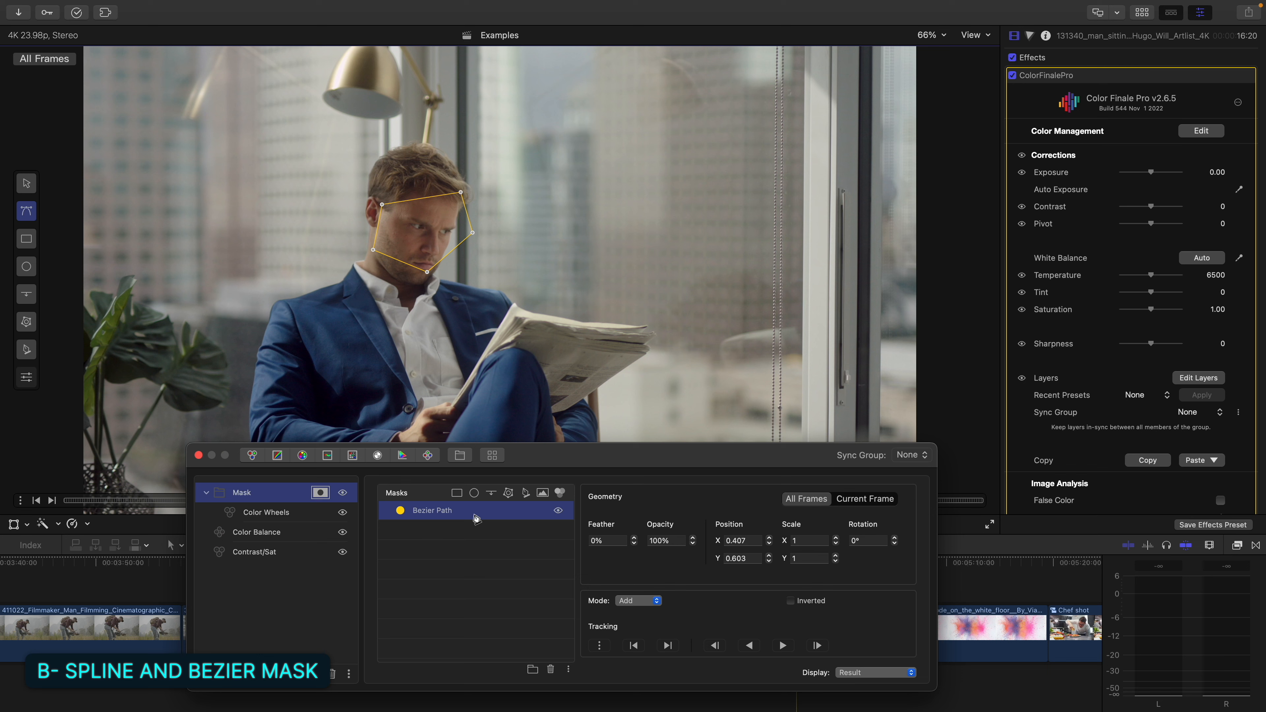
drag(459, 194, 433, 181)
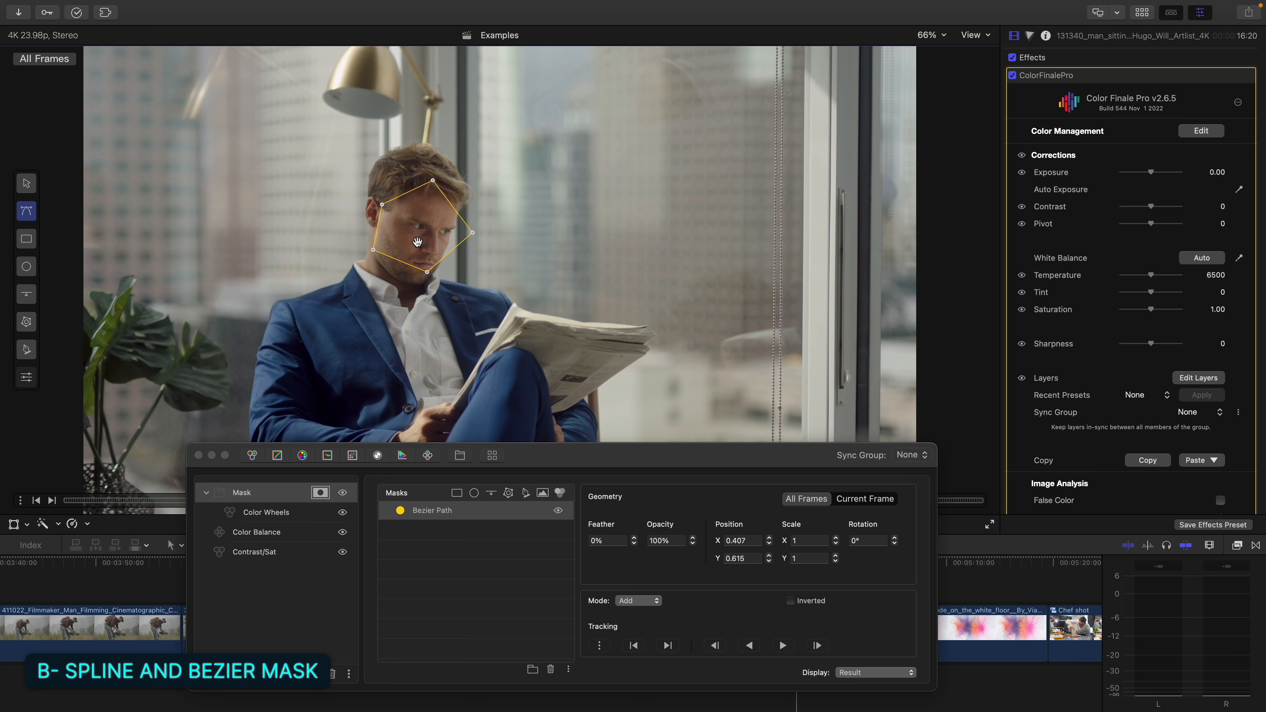
key(Delete)
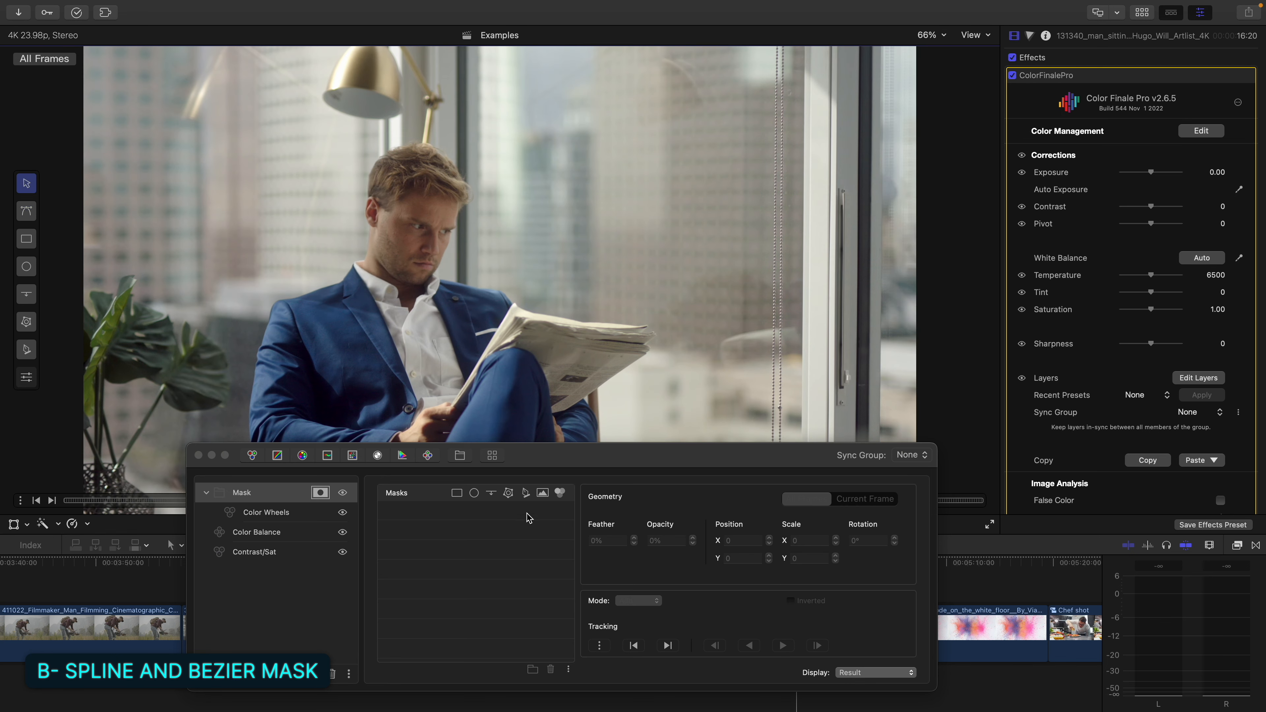
- Draw a closed Bezier path point by point around the newspaper above the man's knee, centred at about X 0.58, Y 0.332
click(27, 349)
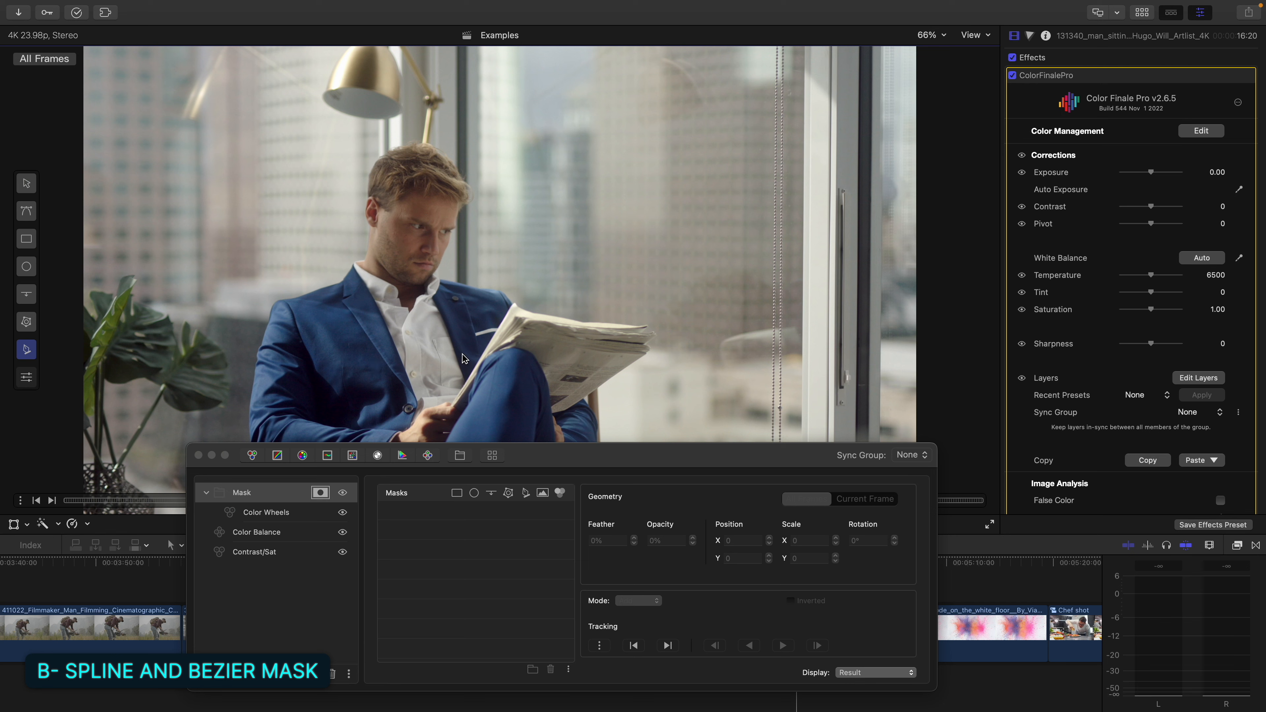
click(454, 350)
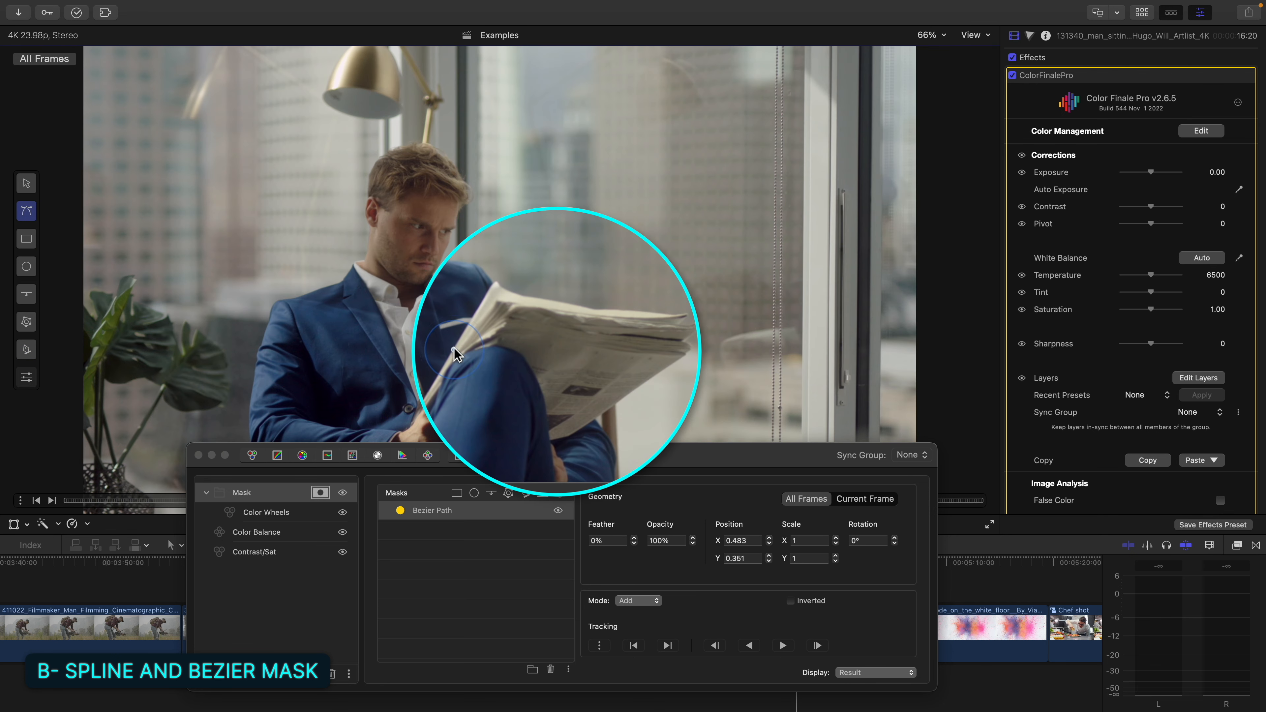
click(494, 282)
click(684, 317)
click(686, 343)
click(636, 388)
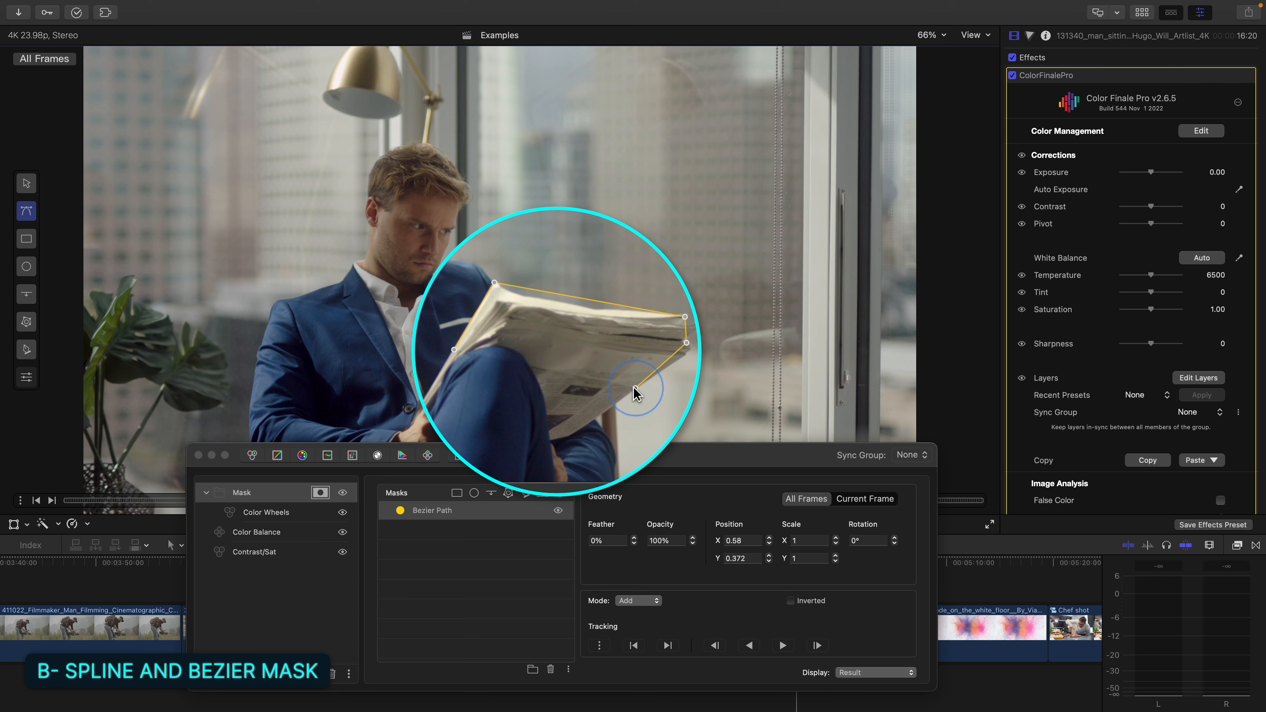
click(571, 437)
click(551, 442)
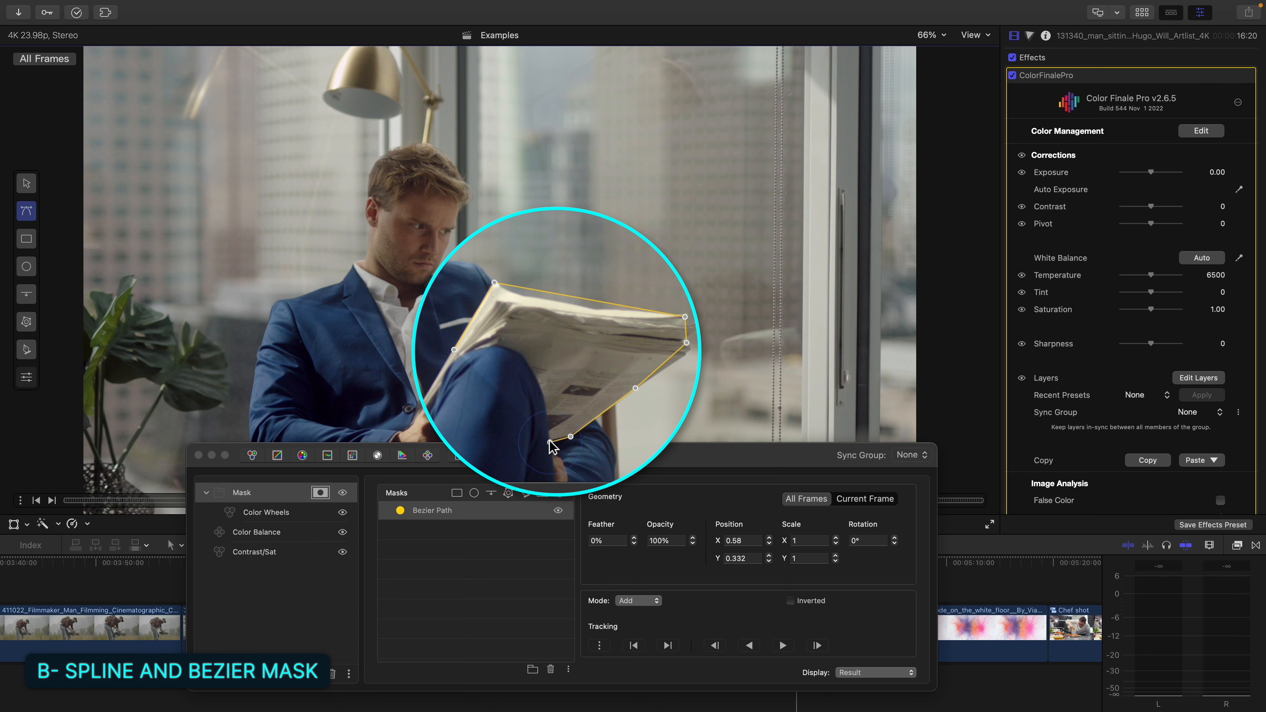
click(533, 371)
click(523, 349)
click(481, 342)
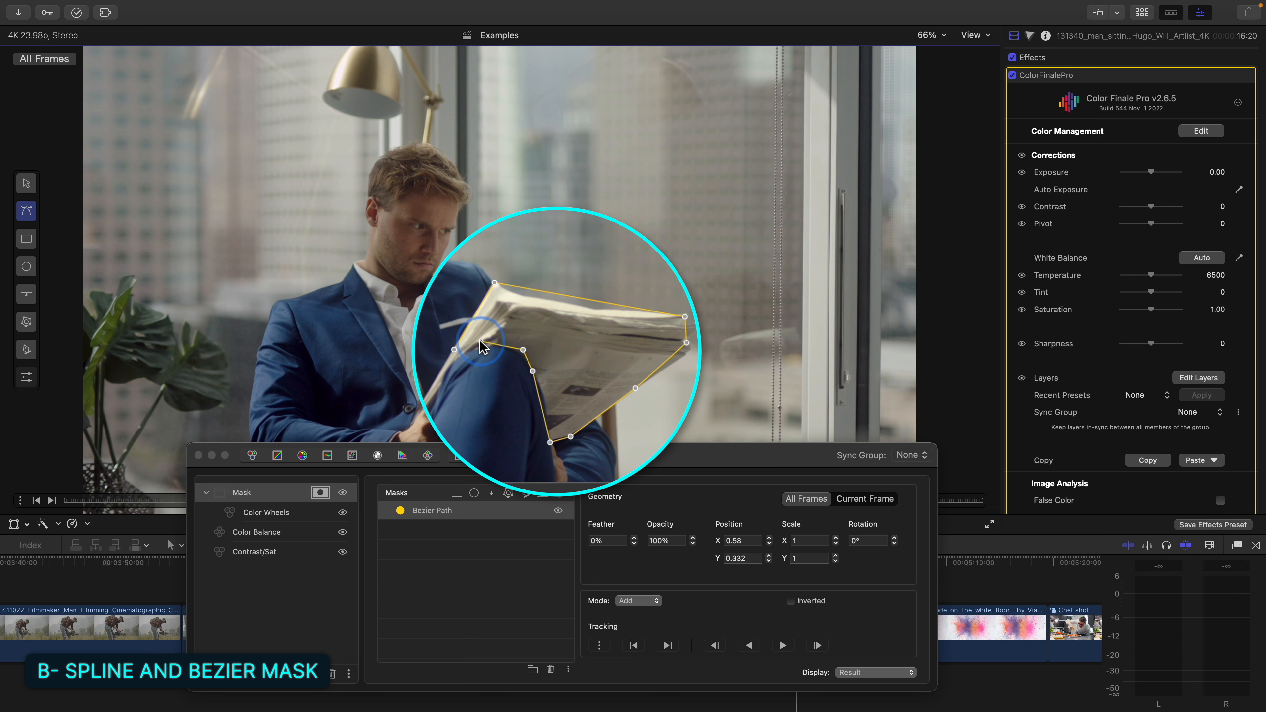
click(454, 349)
- Lower the Color Wheels layer's overall saturation to 0.00
click(304, 513)
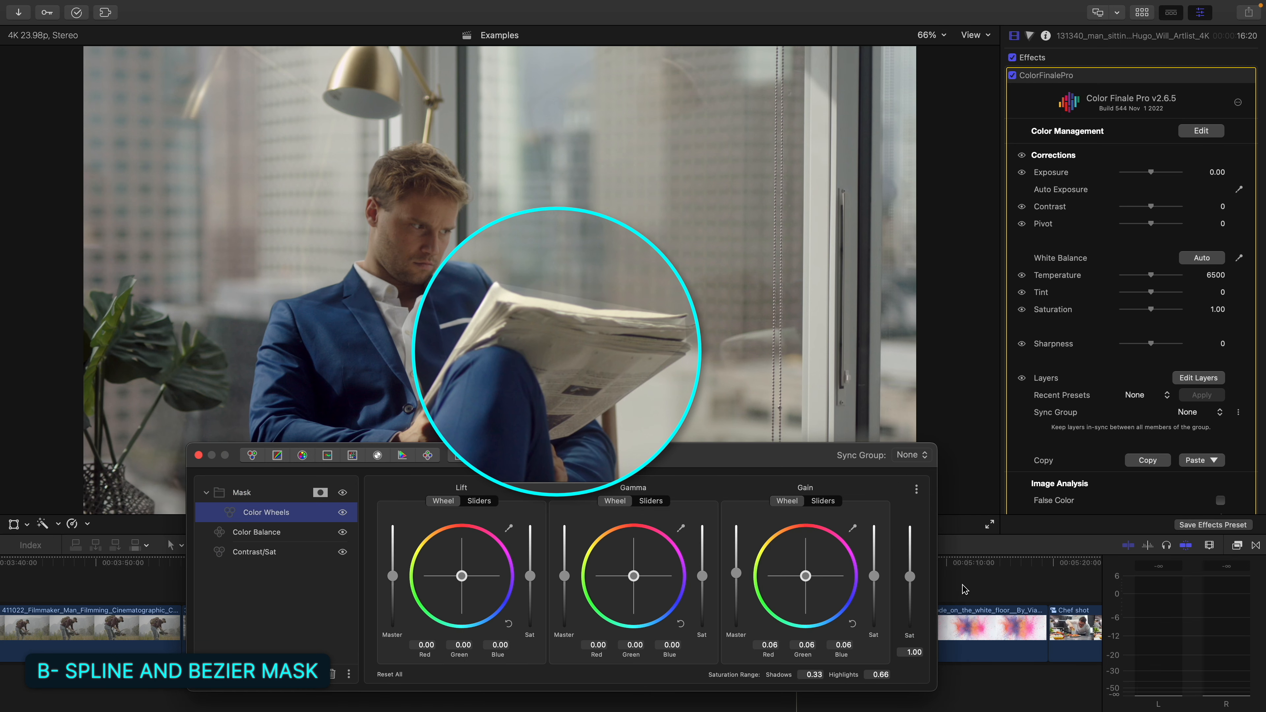
drag(910, 578, 910, 596)
drag(911, 598, 910, 629)
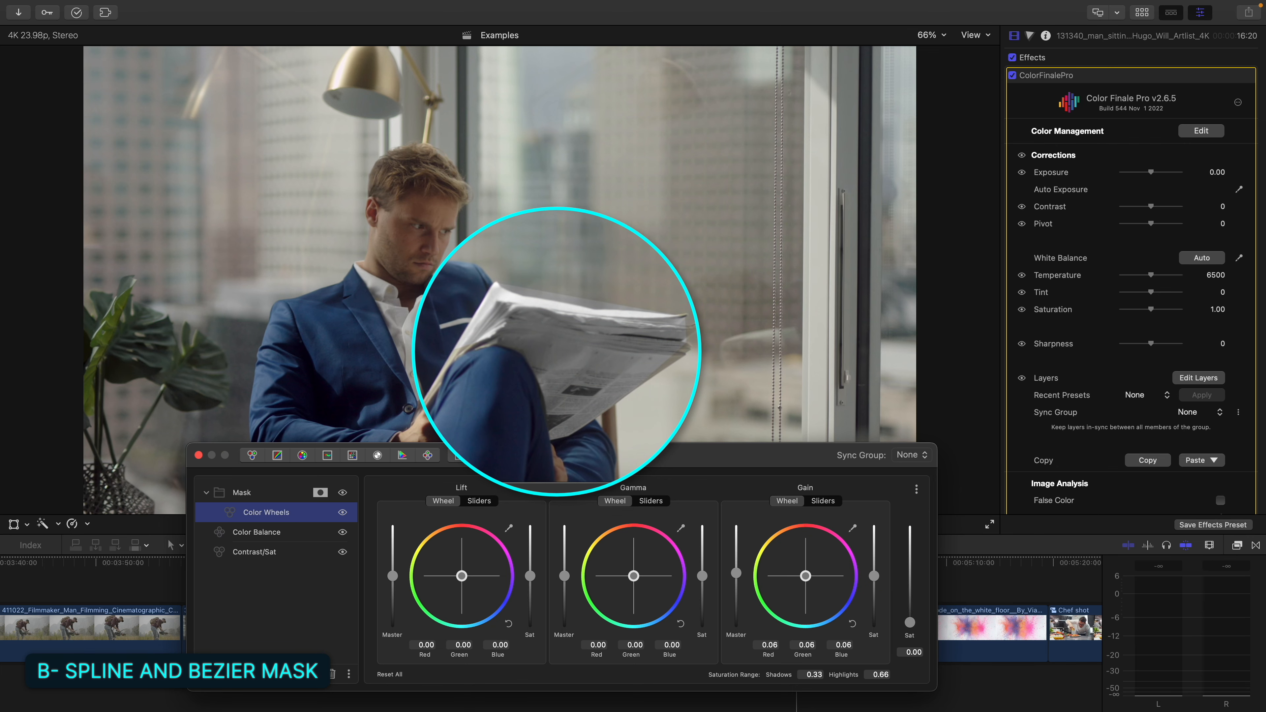
- Reopen the Mask group's mask settings and set the newspaper Bezier path's feather to 50%
click(322, 493)
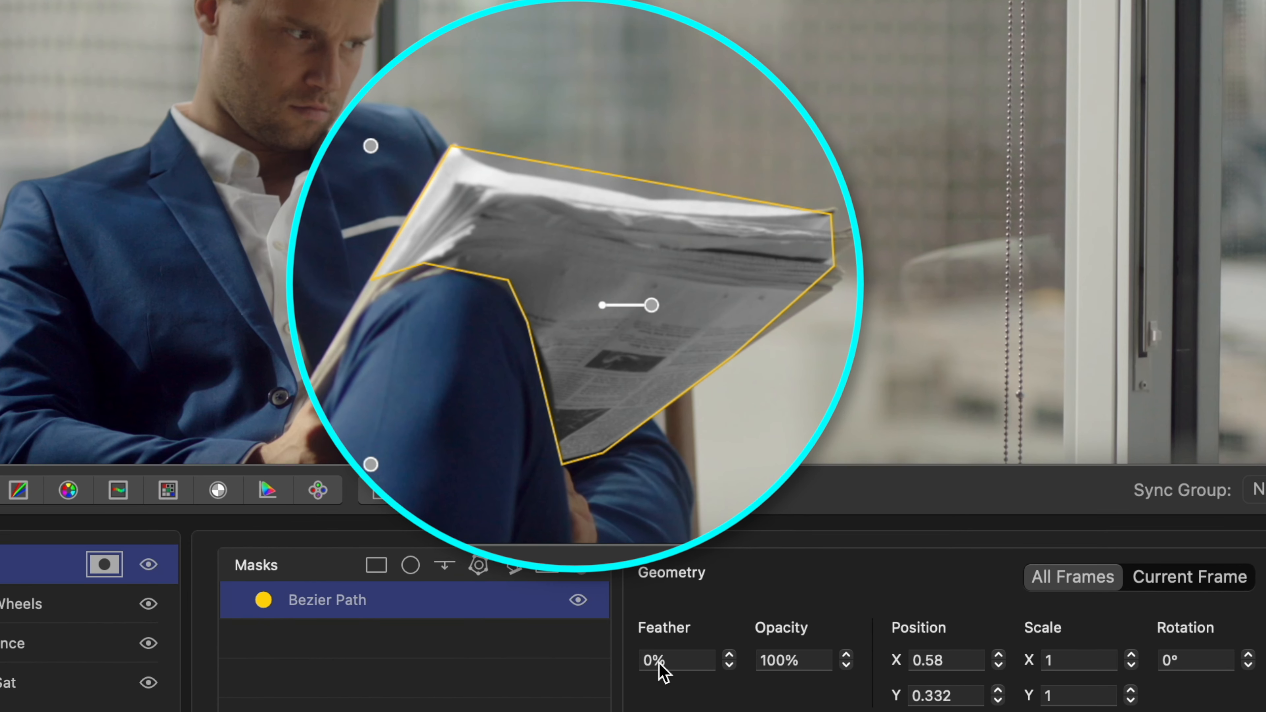
click(633, 624)
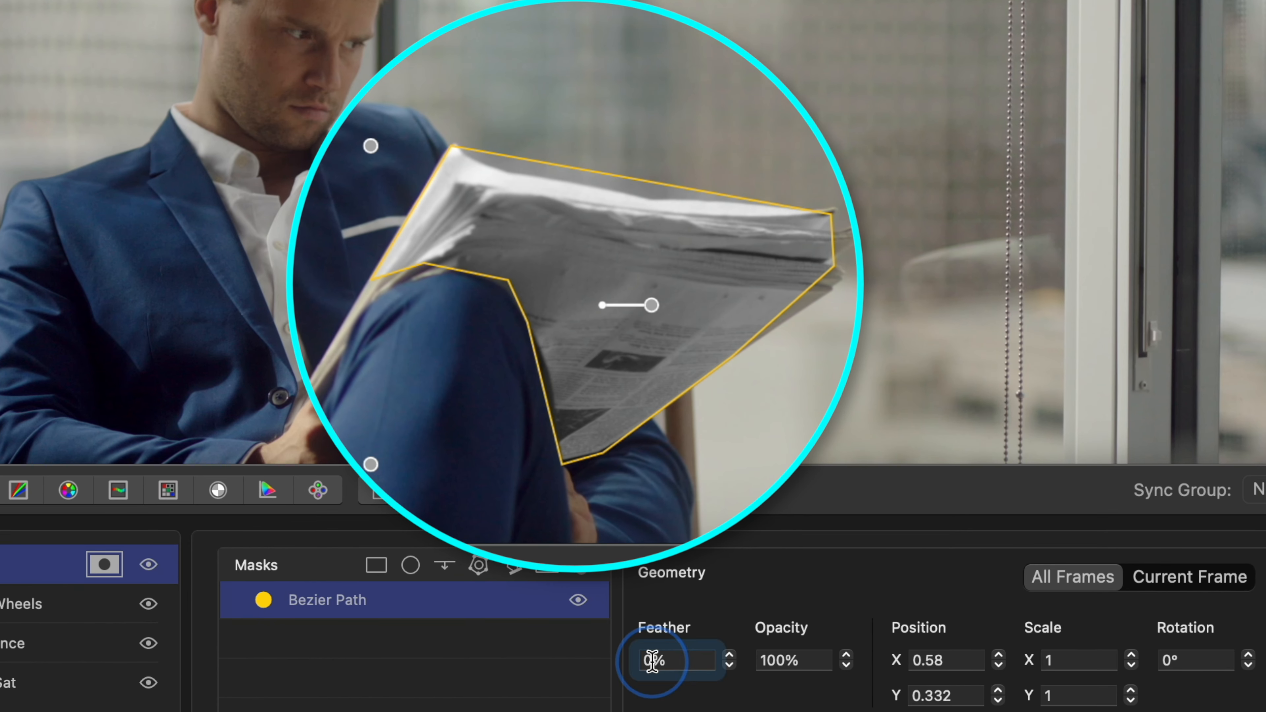
text(590)
key(BackSpace)
key(BackSpace)
text(0)
key(Return)
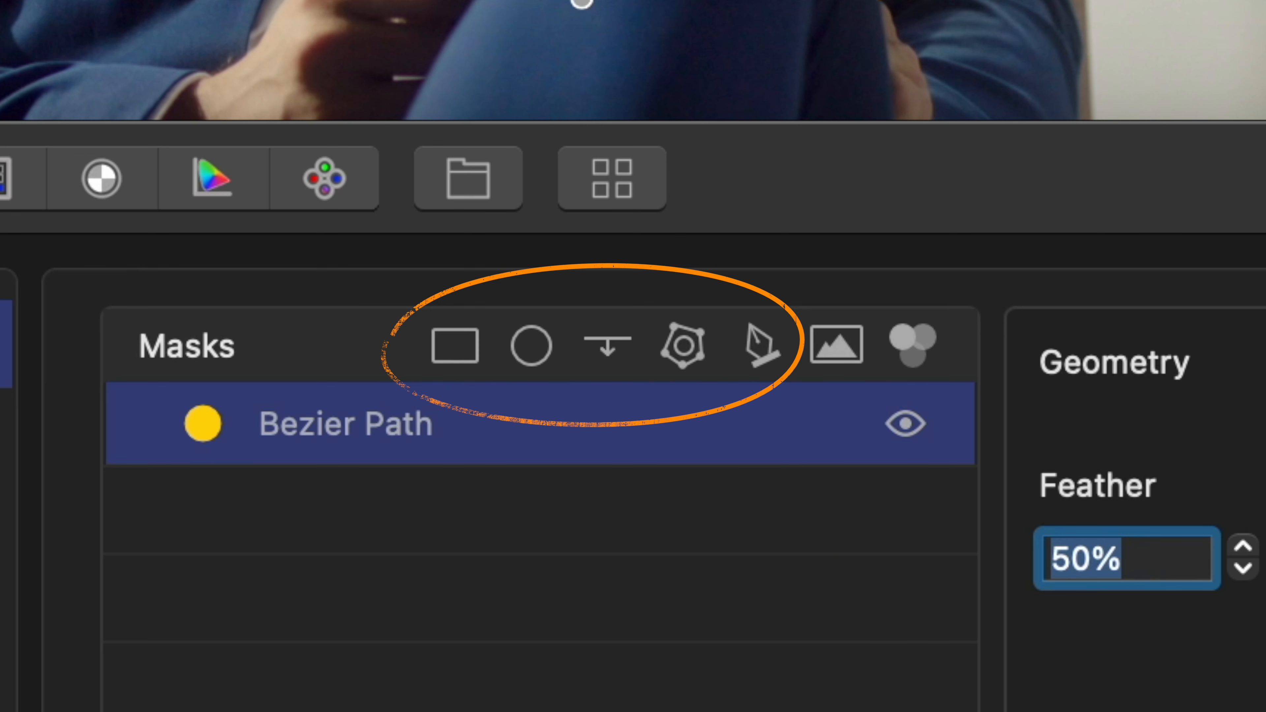
- Delete the newspaper's Bezier path and add an Image Mask to the Mask group
click(659, 446)
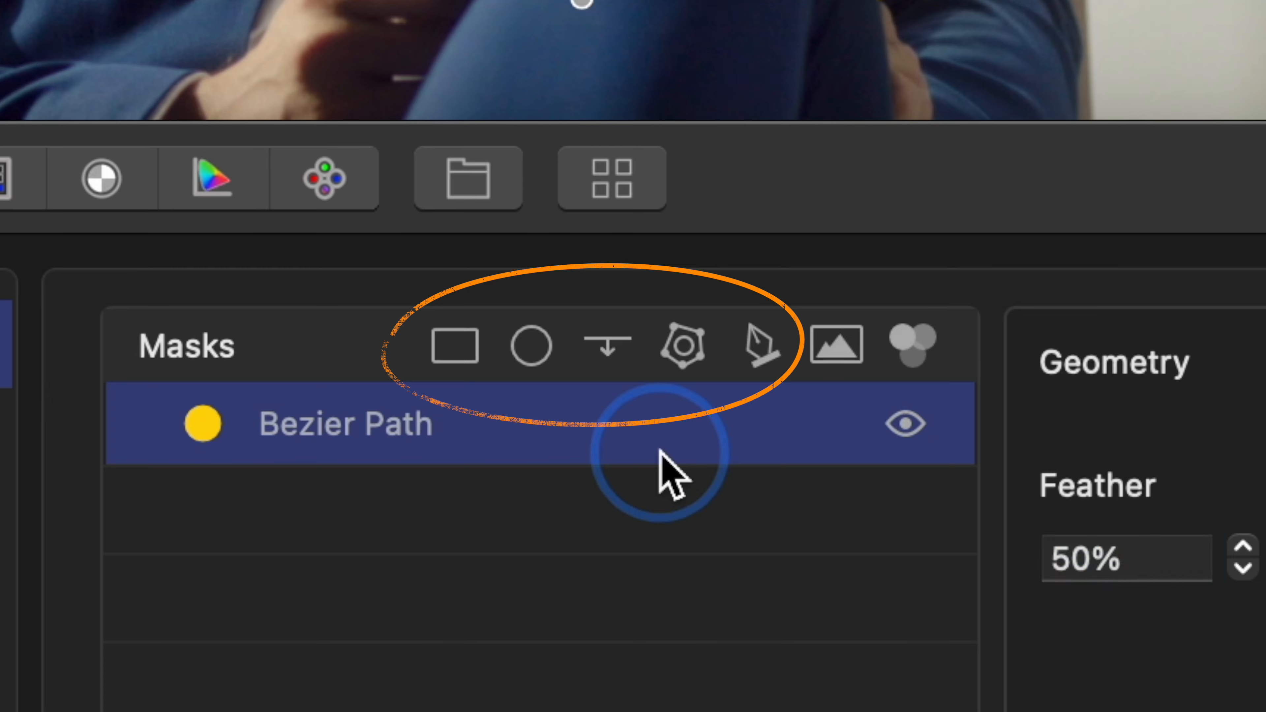
key(Delete)
click(838, 345)
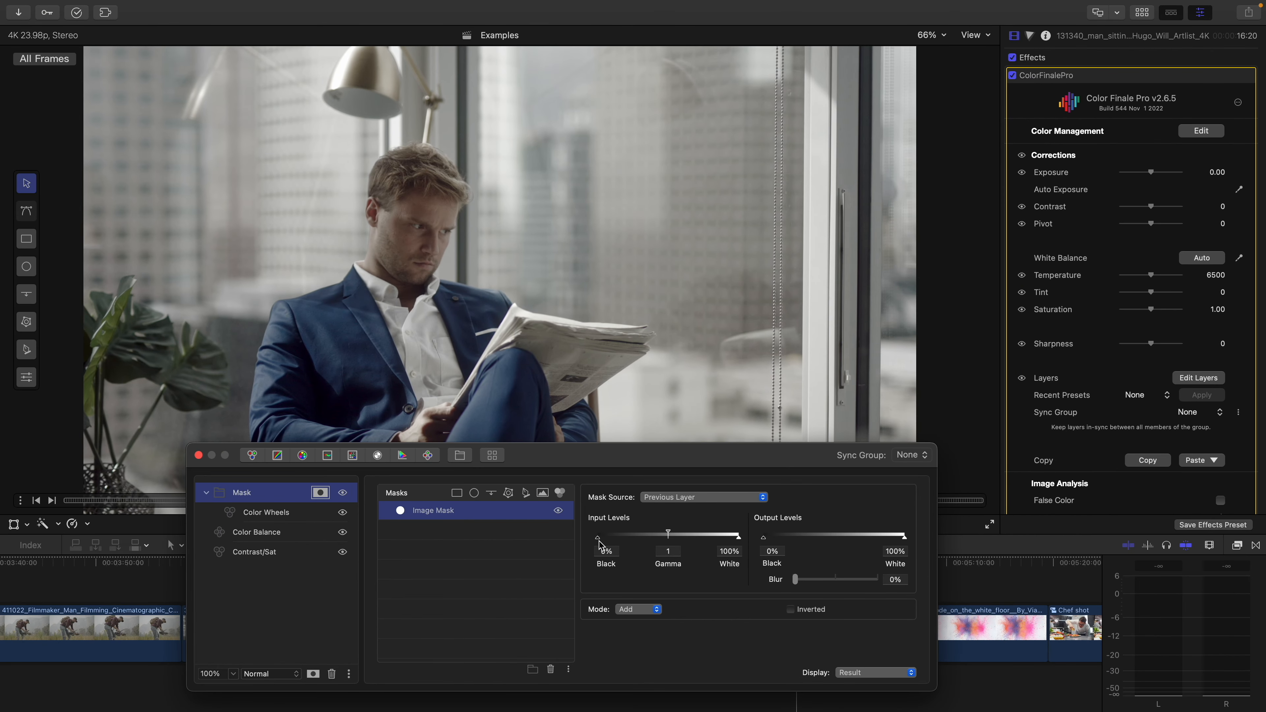
- Try out the Image Mask's black input level and delete the mask
click(606, 539)
drag(654, 540, 595, 539)
key(BackSpace)
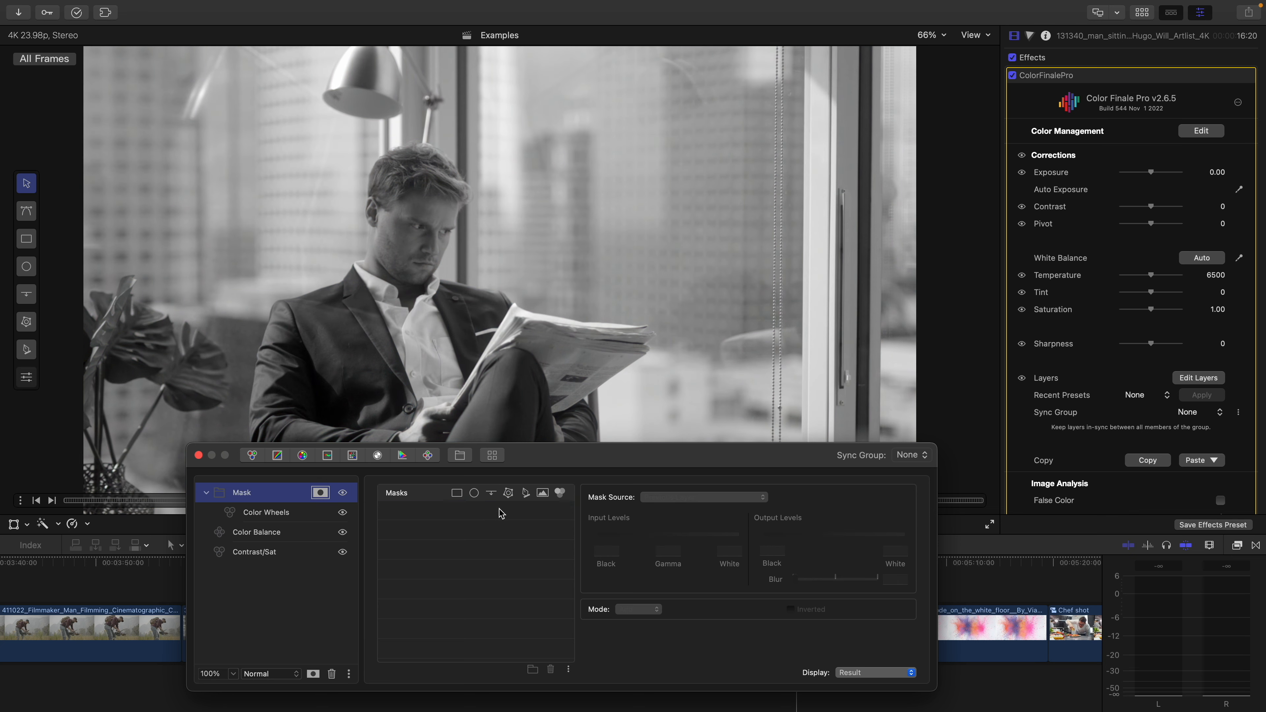
- Invert the Ellipse mask around the man's face, switching the inversion off and on to compare both results
click(560, 493)
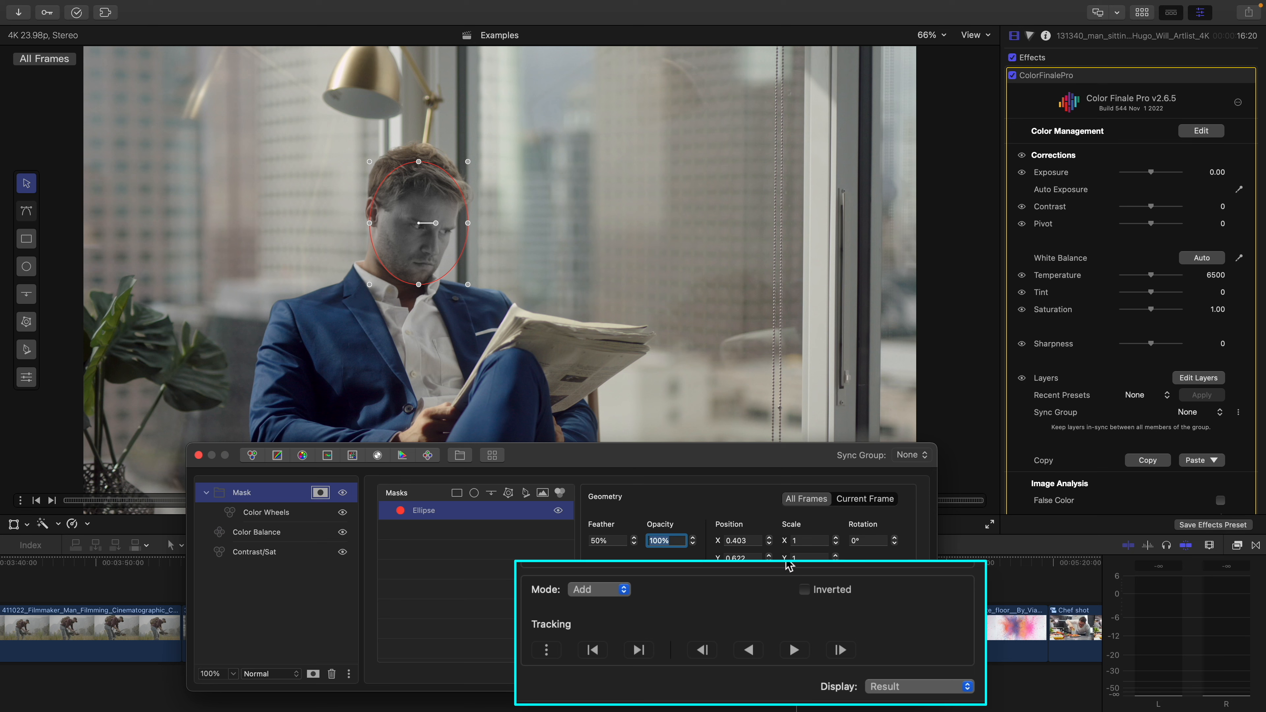
click(805, 589)
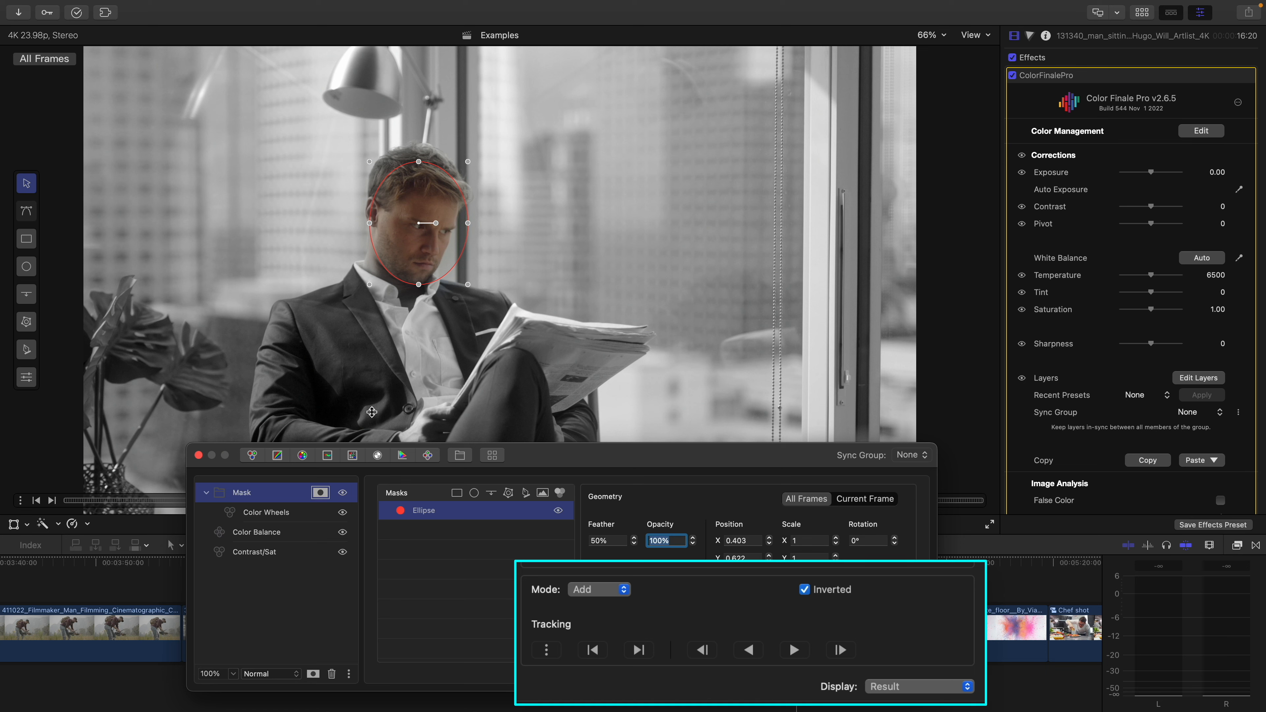
click(804, 589)
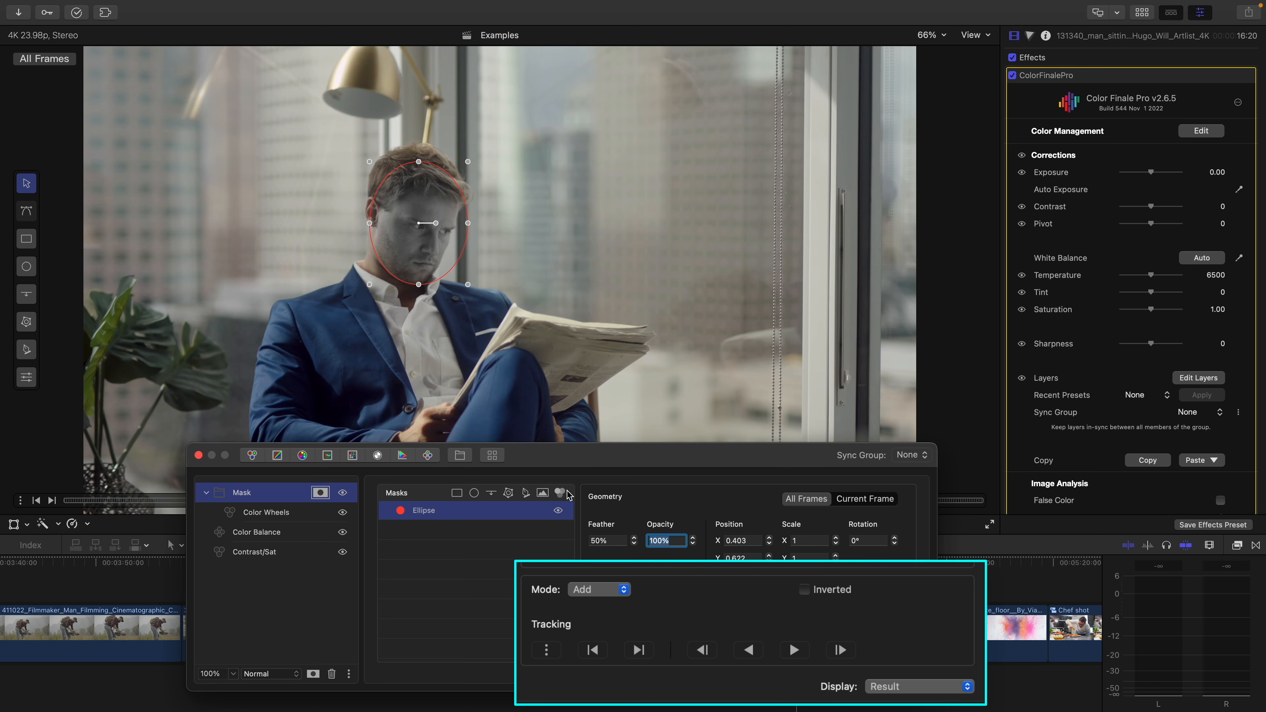
click(806, 592)
click(806, 591)
click(806, 592)
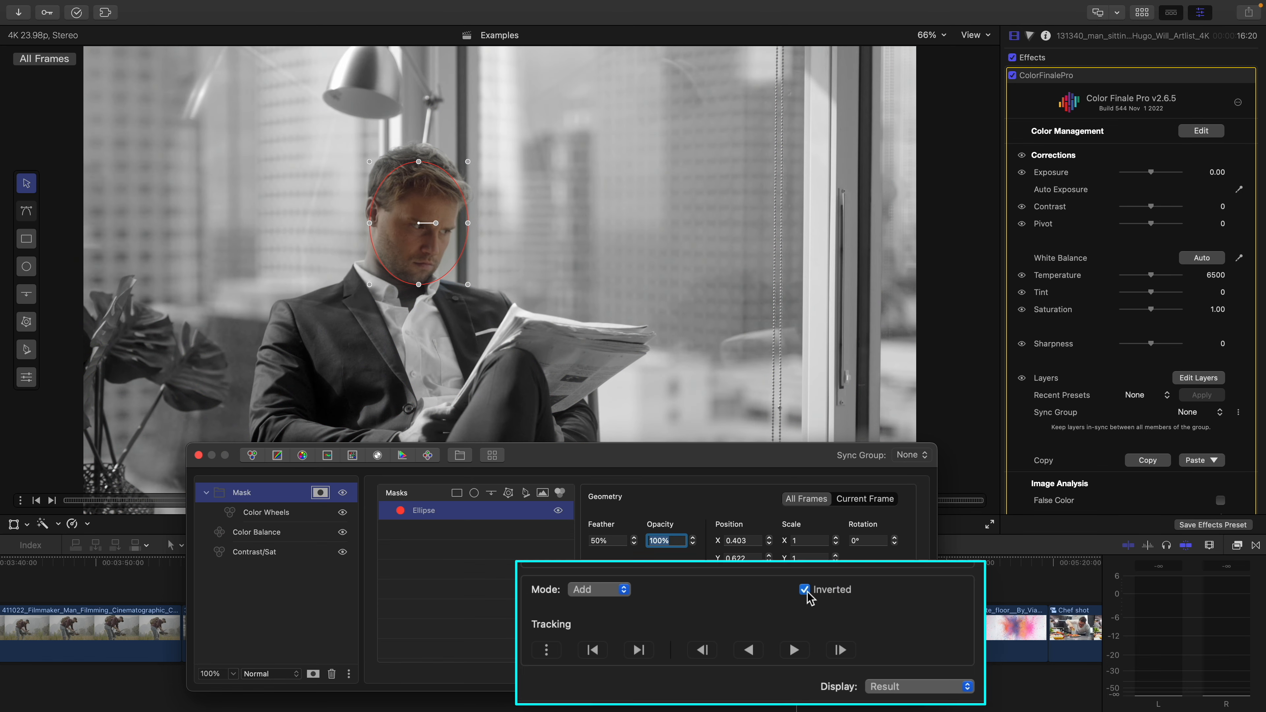
- Track the face Ellipse mask backward through the clip, return to 4:55:21 and track it forward
drag(694, 458, 493, 461)
click(547, 649)
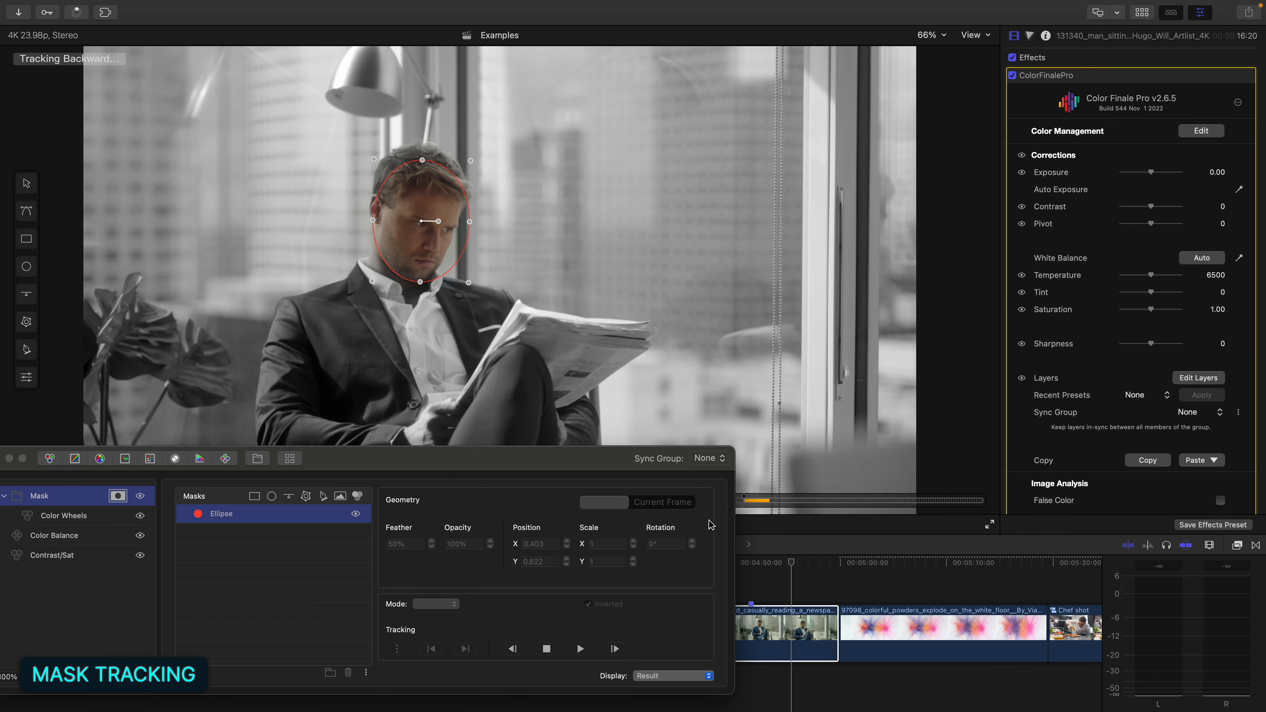
drag(579, 458, 784, 112)
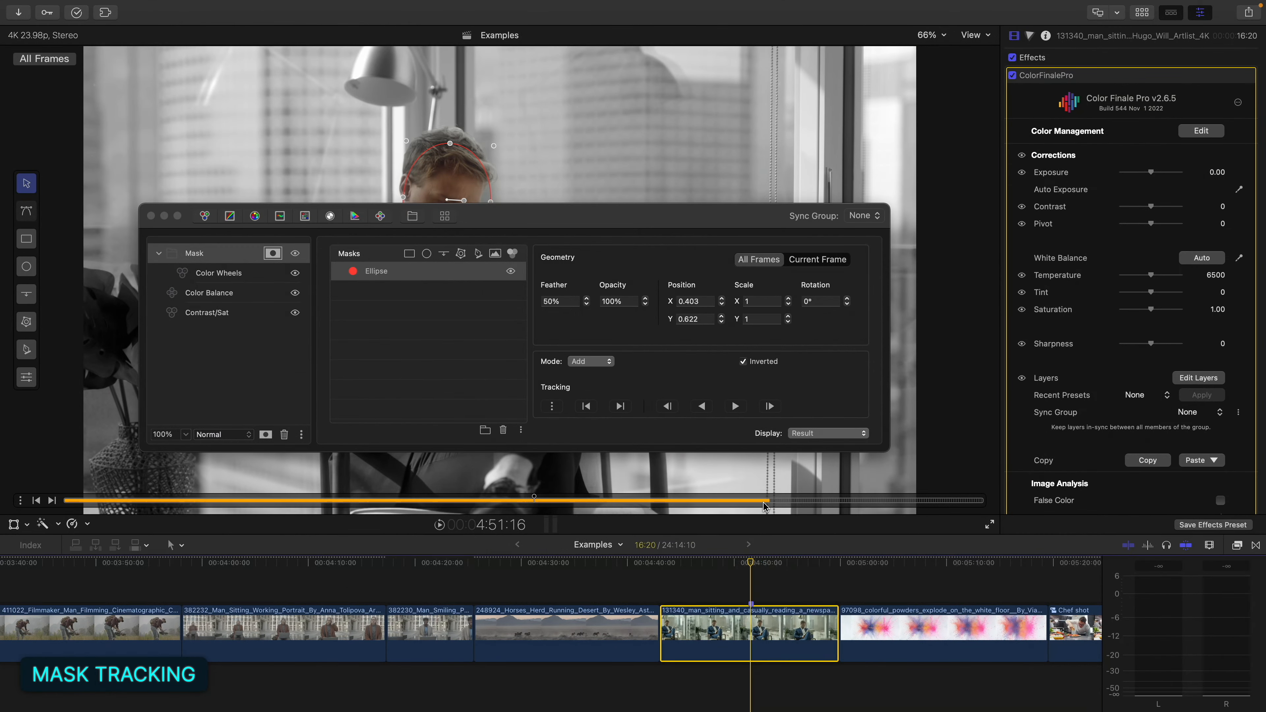
click(766, 501)
click(795, 563)
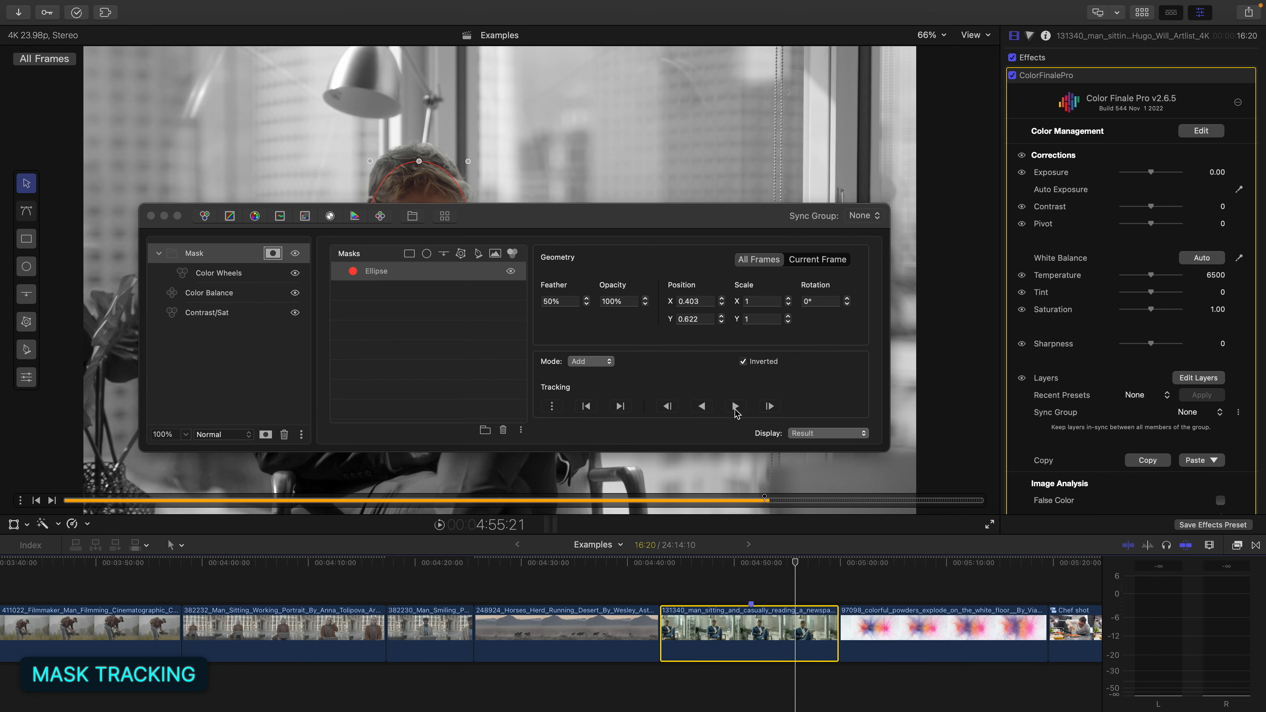
click(735, 407)
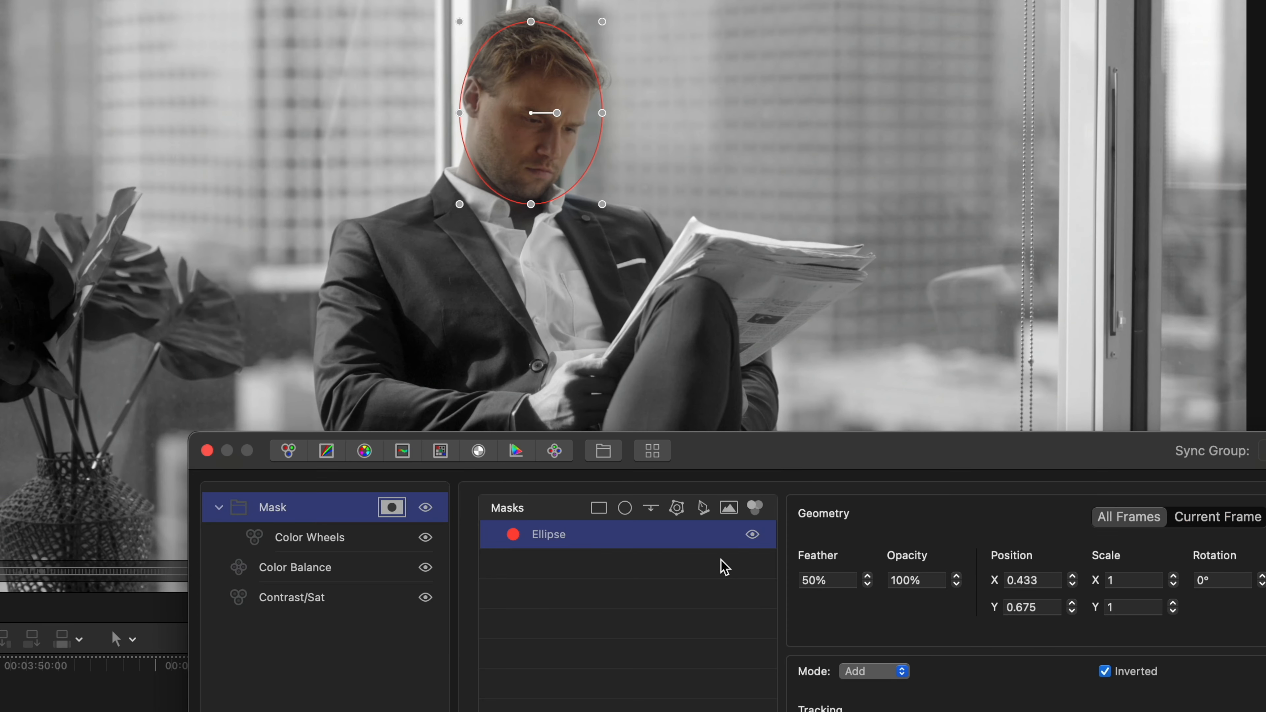
- Add a second Ellipse mask, enlarge it and place it over the top of the man's head
click(625, 507)
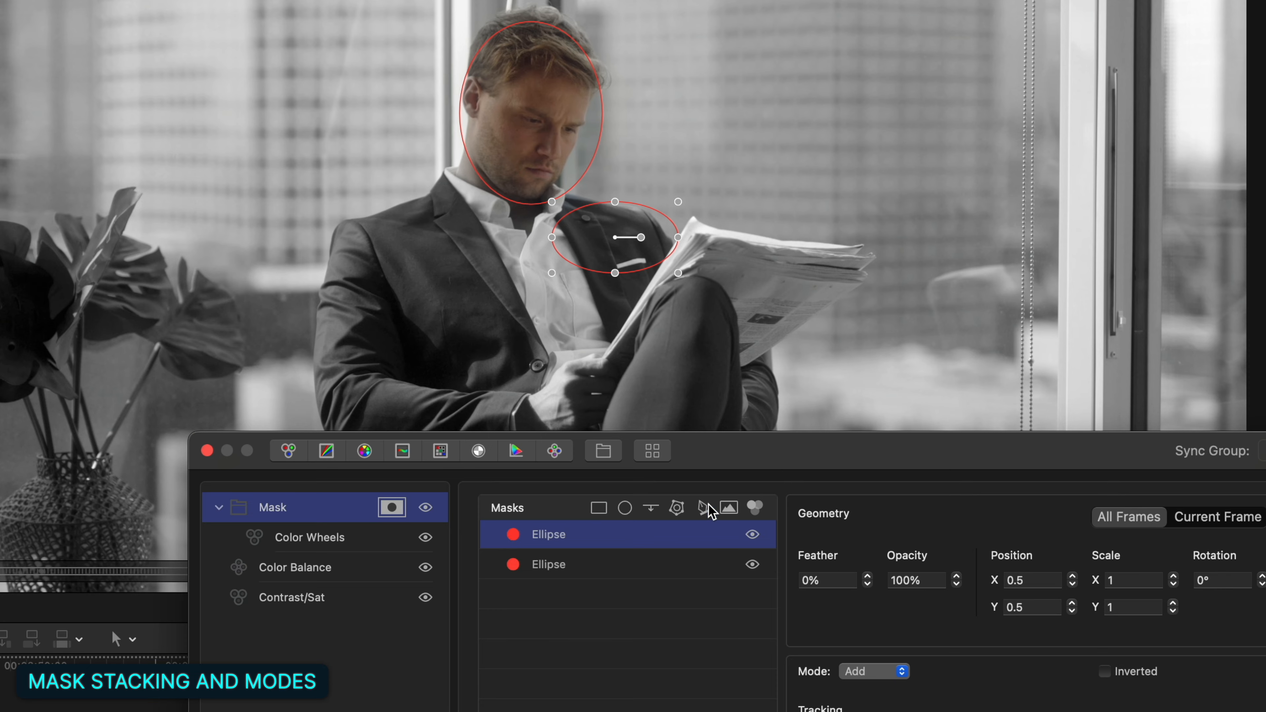
drag(676, 201, 803, 127)
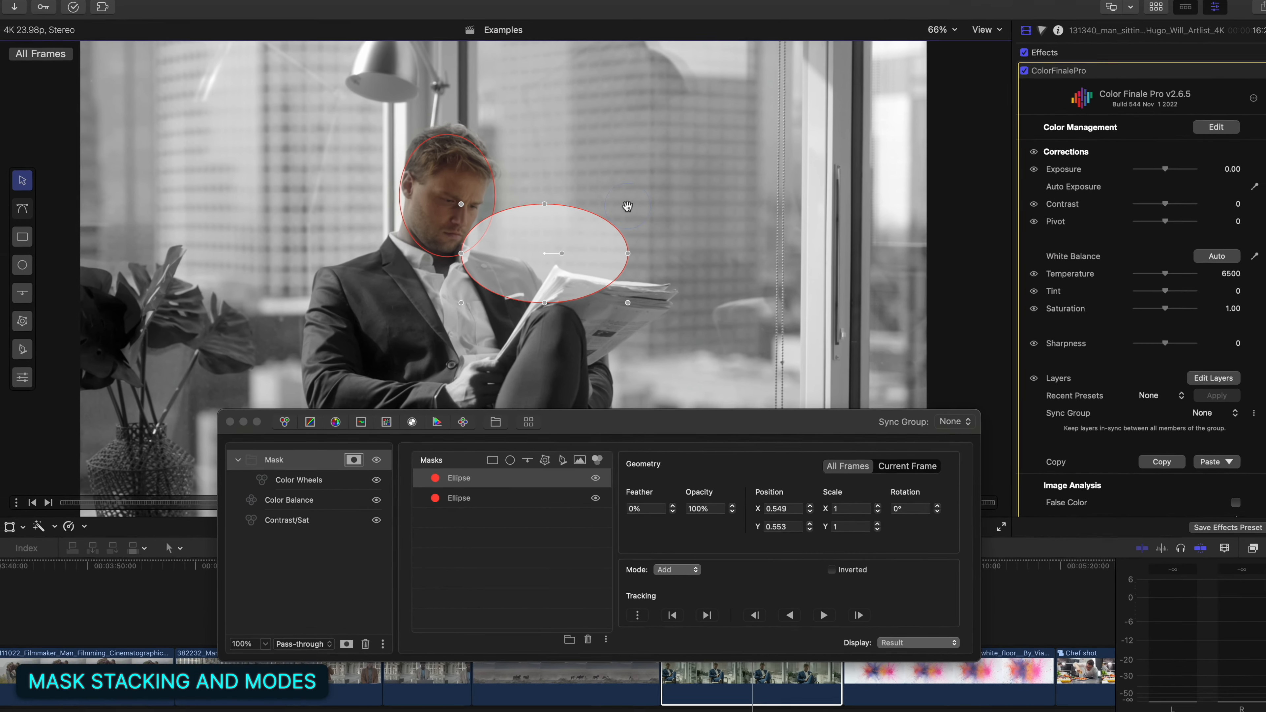
drag(575, 255, 495, 135)
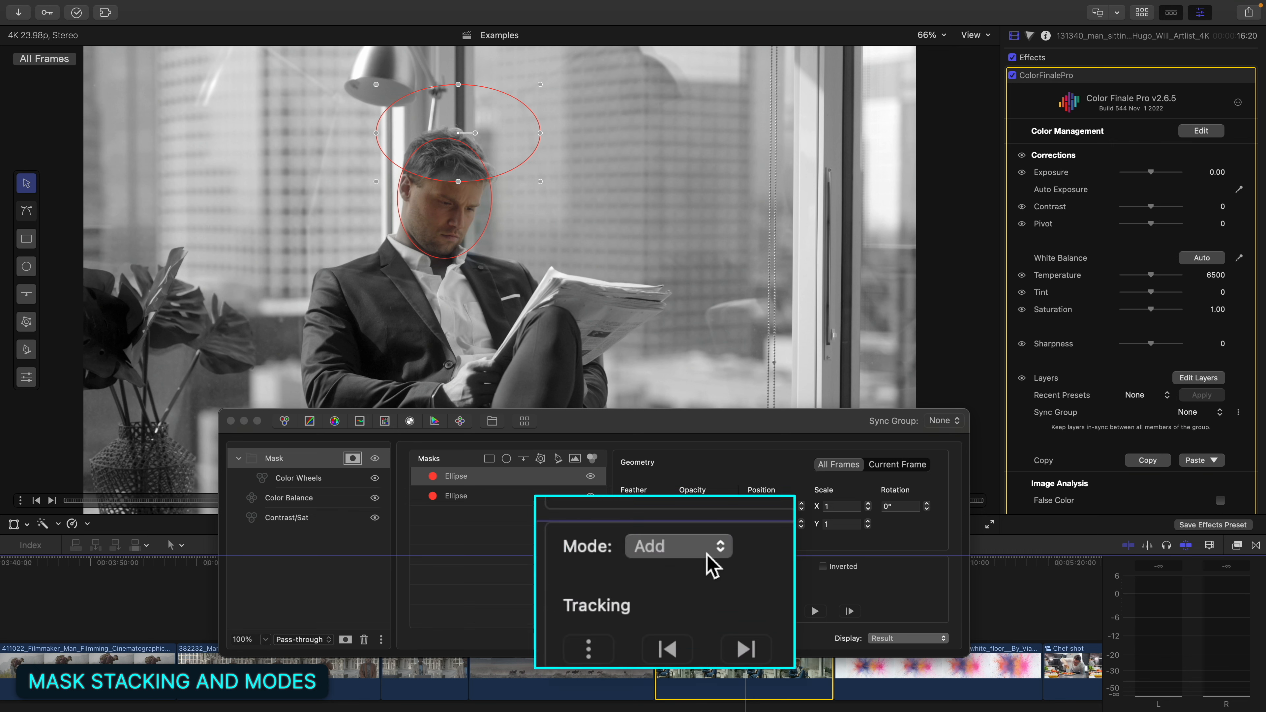
- Set the second ellipse's mode to Subtract and move it across the background and the edge of the face ellipse
click(686, 567)
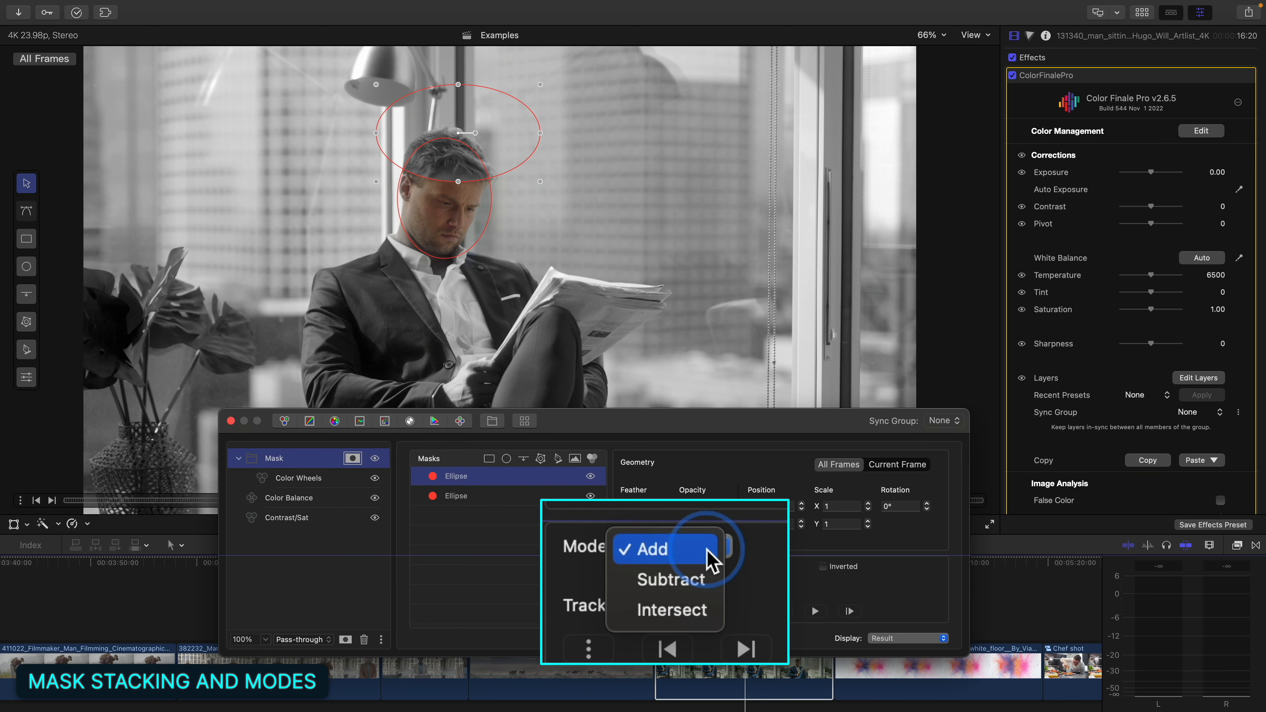
click(703, 584)
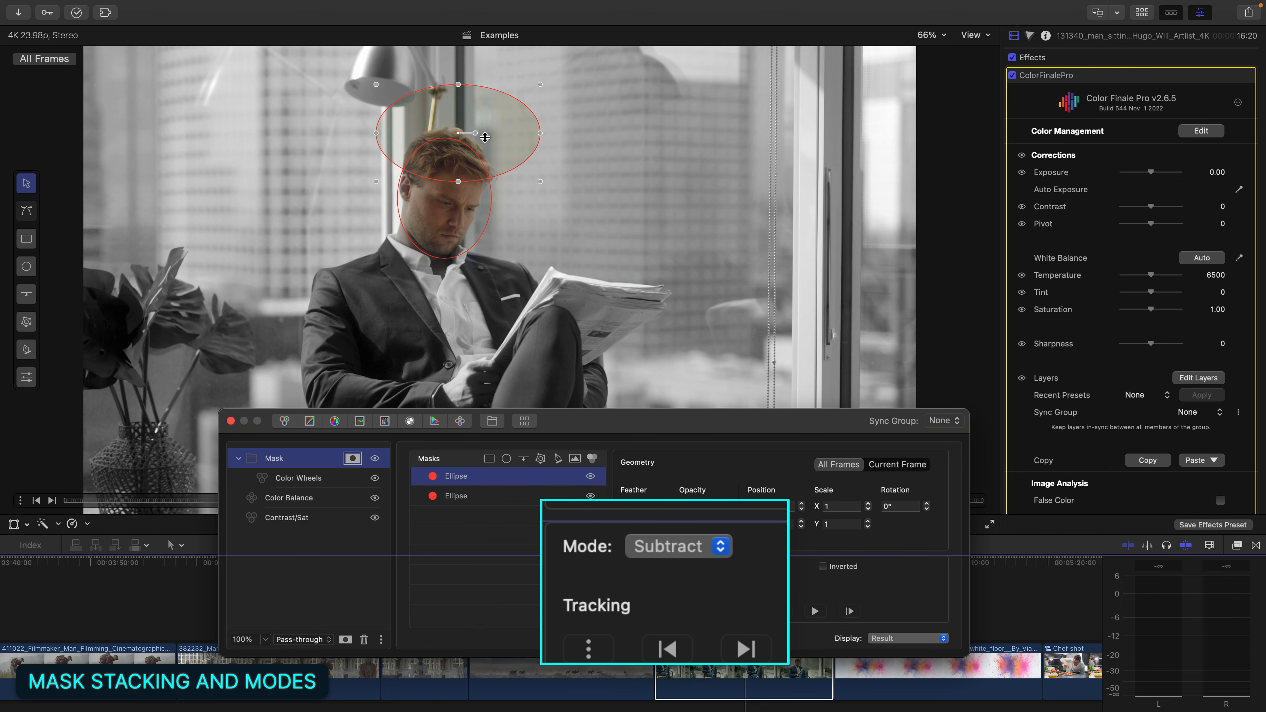
drag(485, 137, 615, 224)
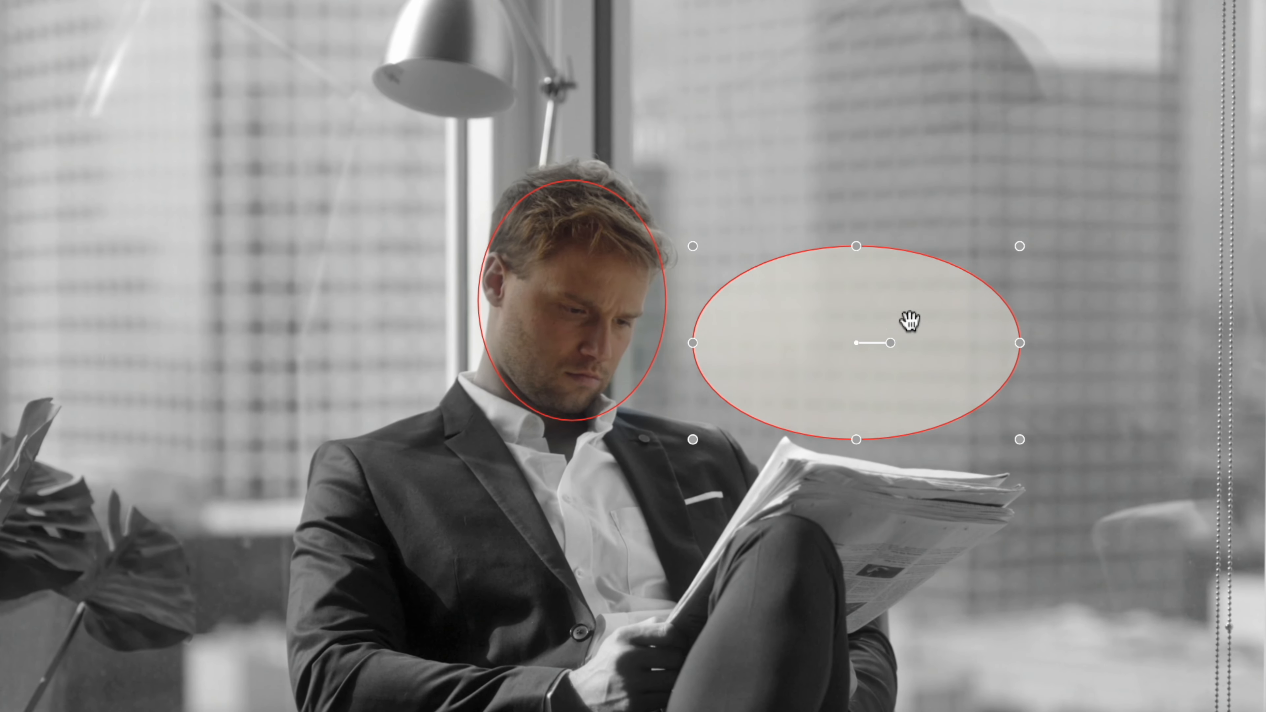
drag(964, 330, 529, 208)
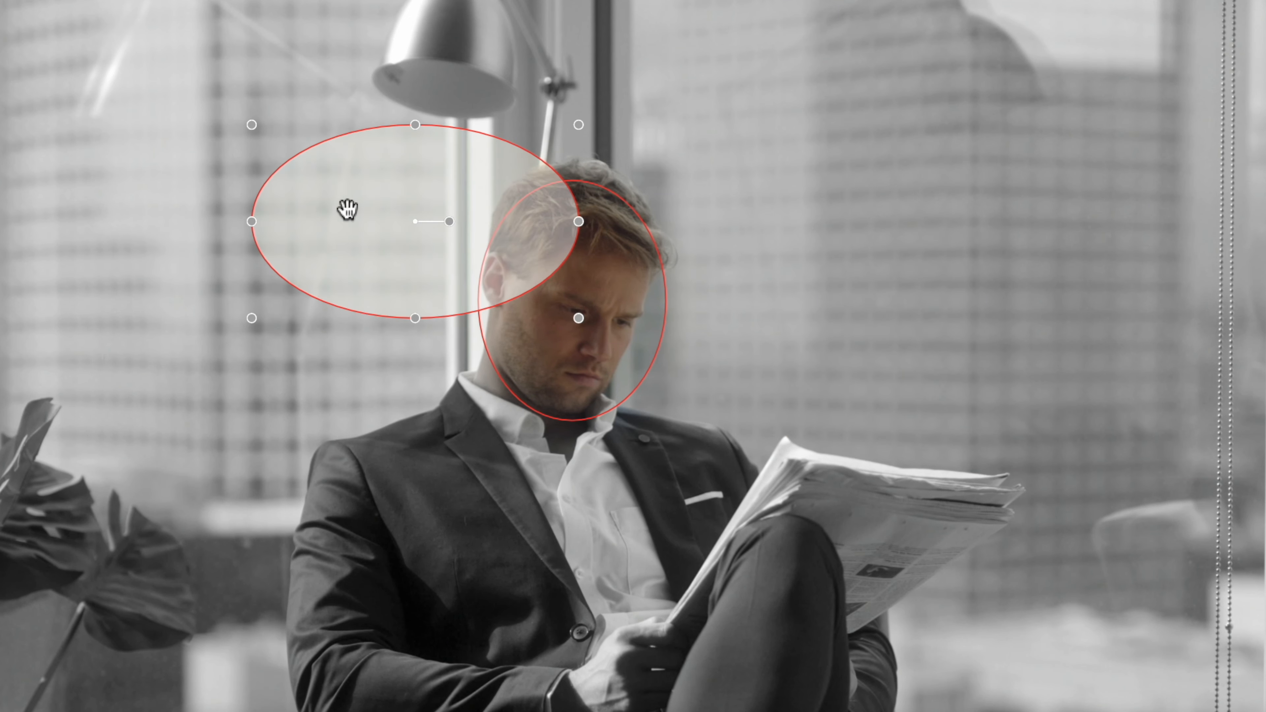
drag(452, 292, 404, 284)
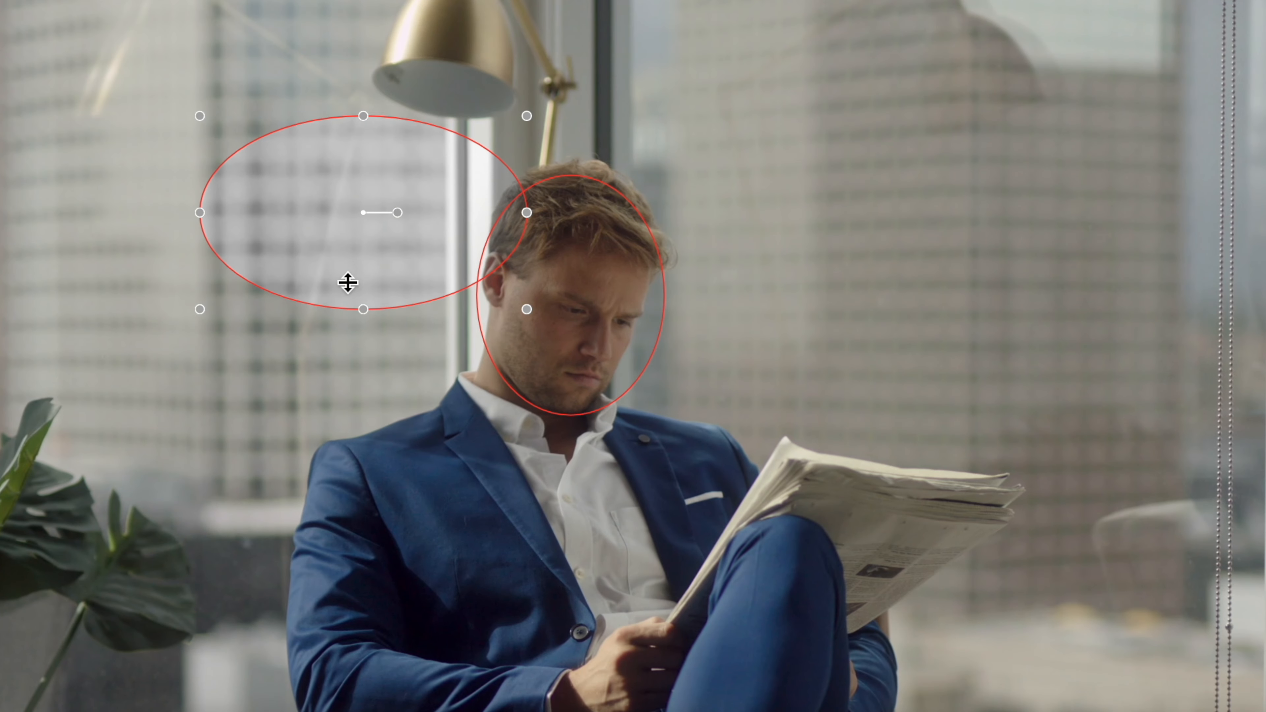
- Move the face ellipse to X 0.505, Y 0.622 and try the Intersect-mode ellipse in different positions overlapping it
drag(345, 280, 841, 435)
drag(580, 331, 704, 384)
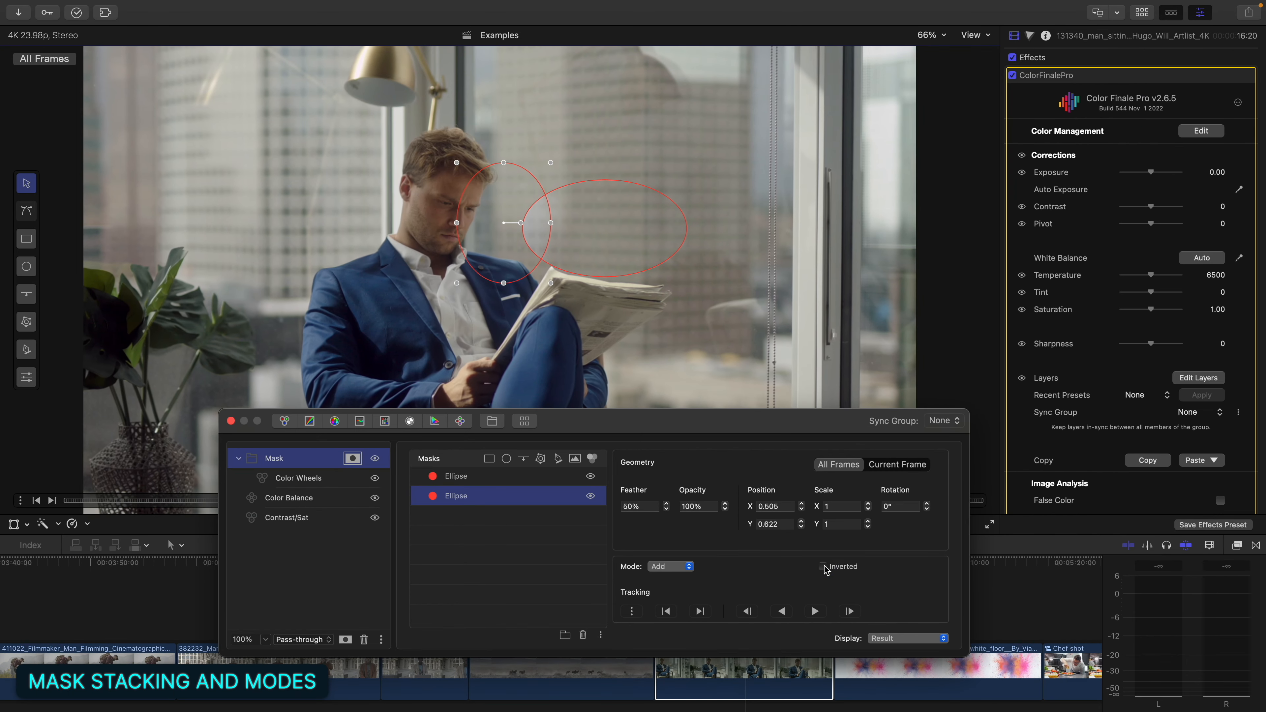
click(885, 624)
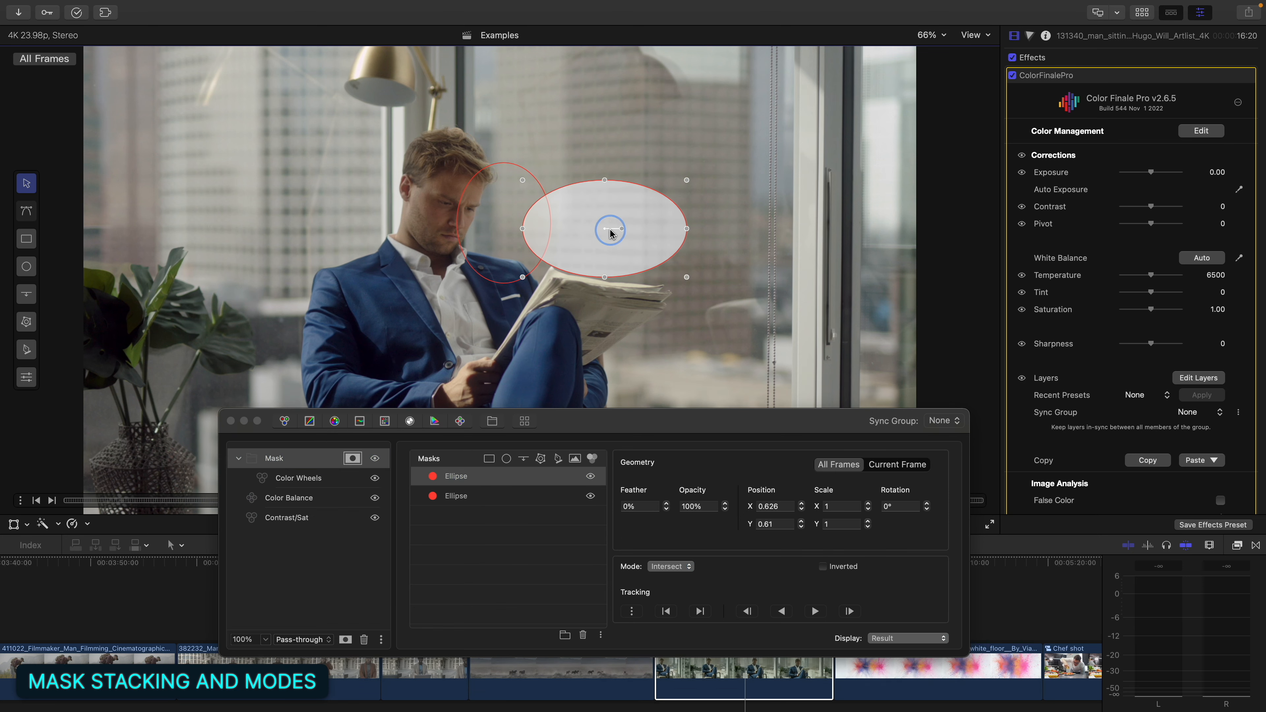
drag(602, 226, 598, 259)
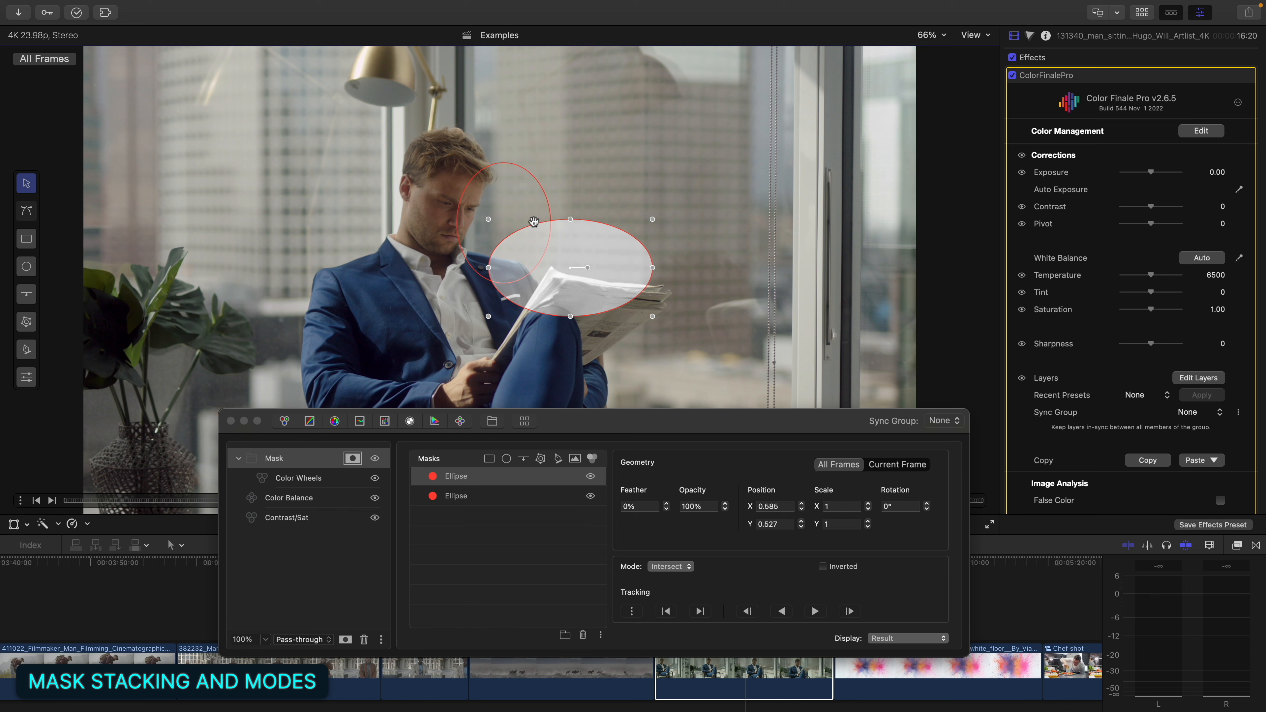
drag(532, 220, 524, 234)
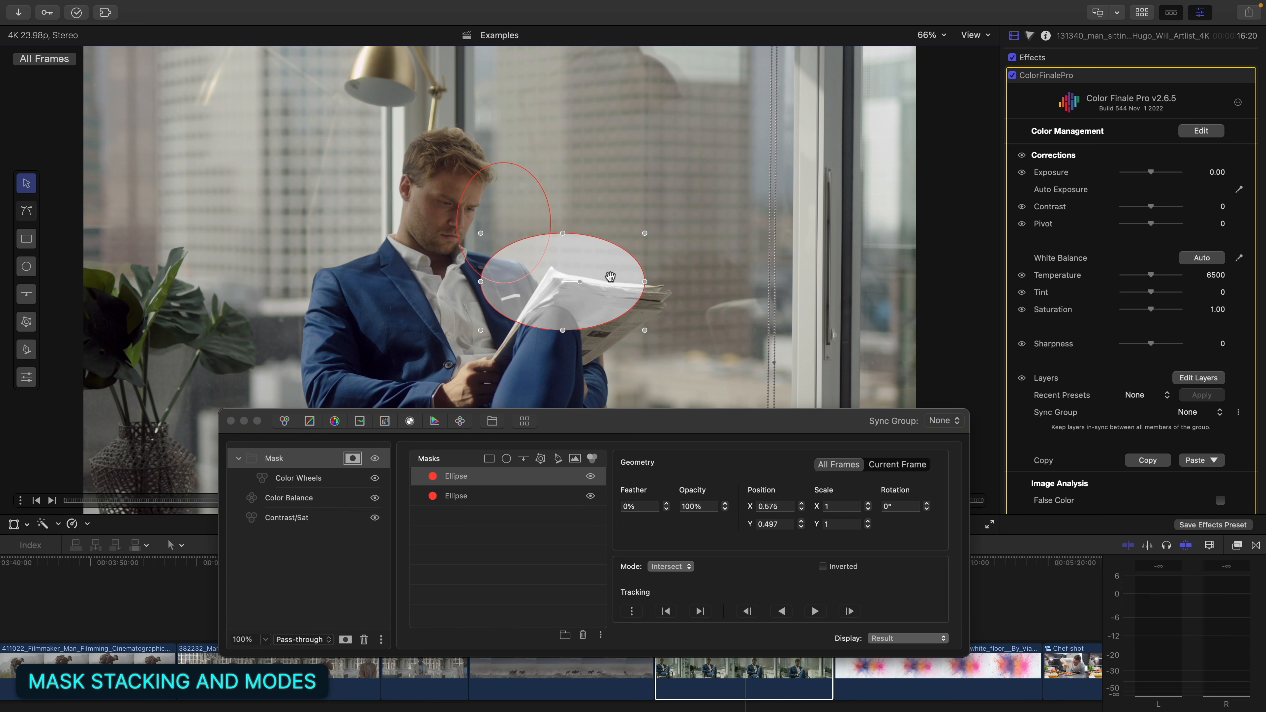
drag(611, 276, 587, 199)
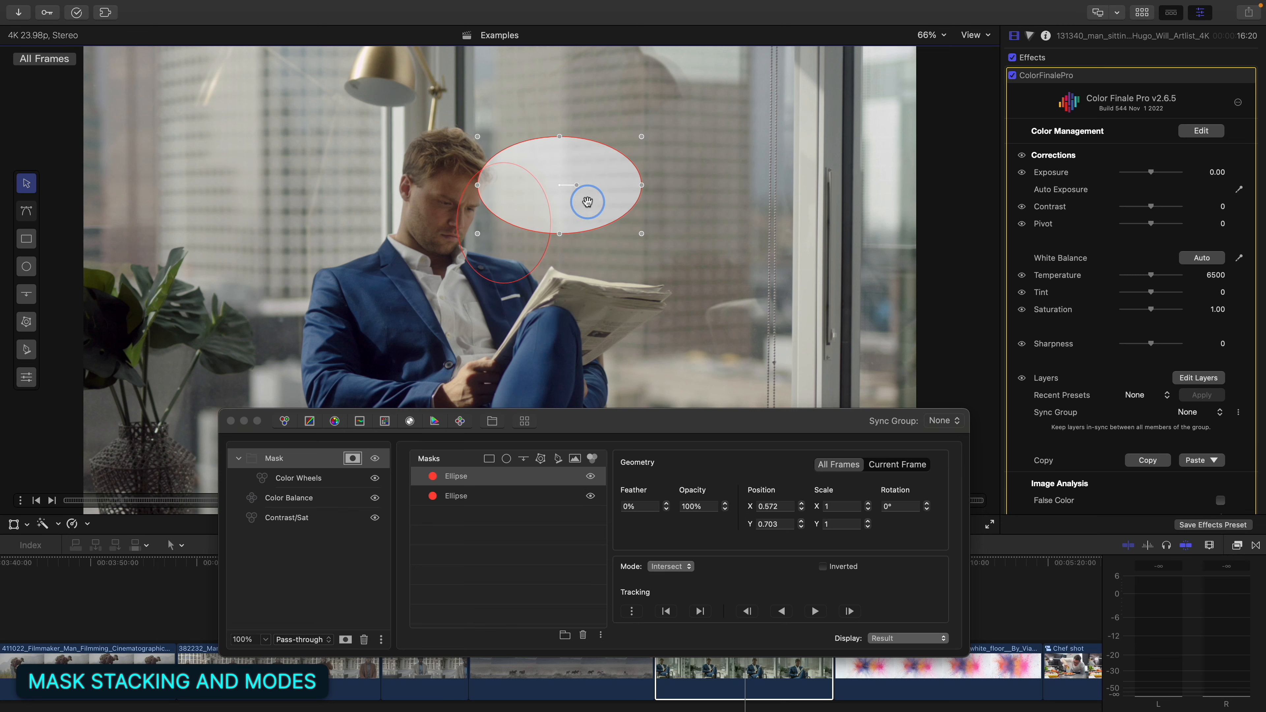
- Select both Ellipse masks in the Mask group and delete them
click(526, 500)
shift+click(526, 500)
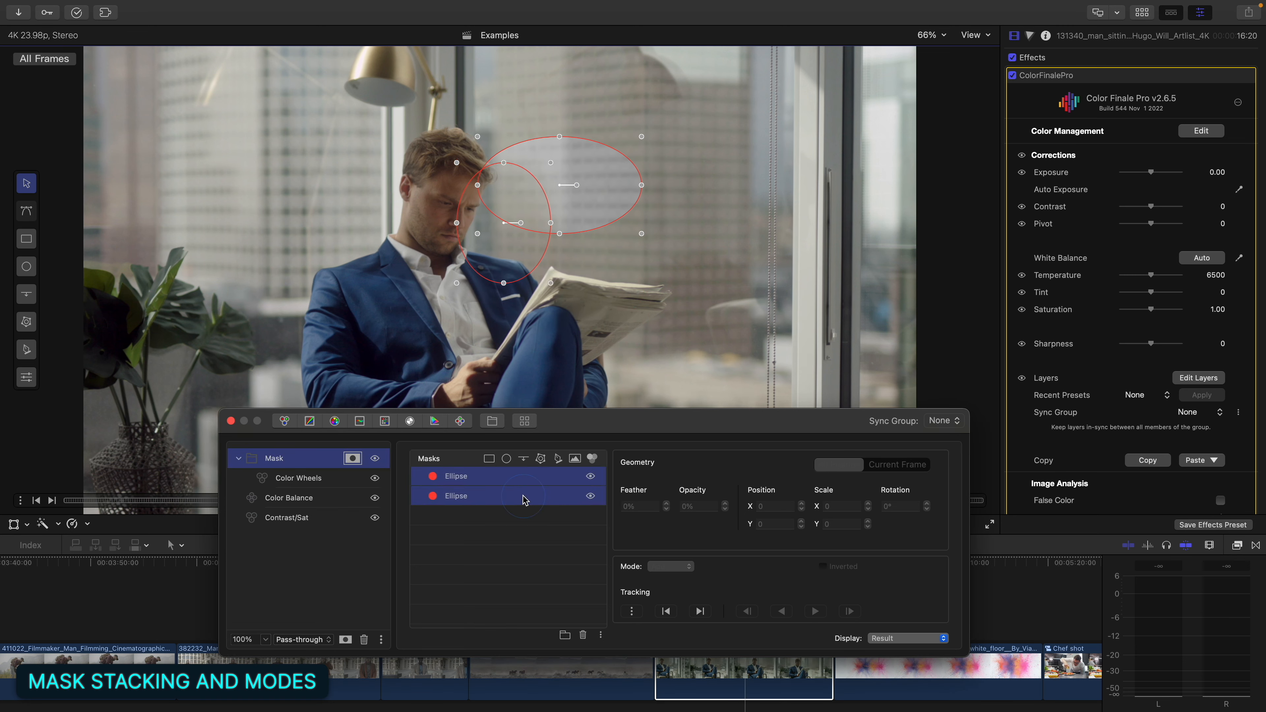
key(Delete)
- Draw a closed B-Spline mask around the man's head, shoulders and upper body
click(30, 322)
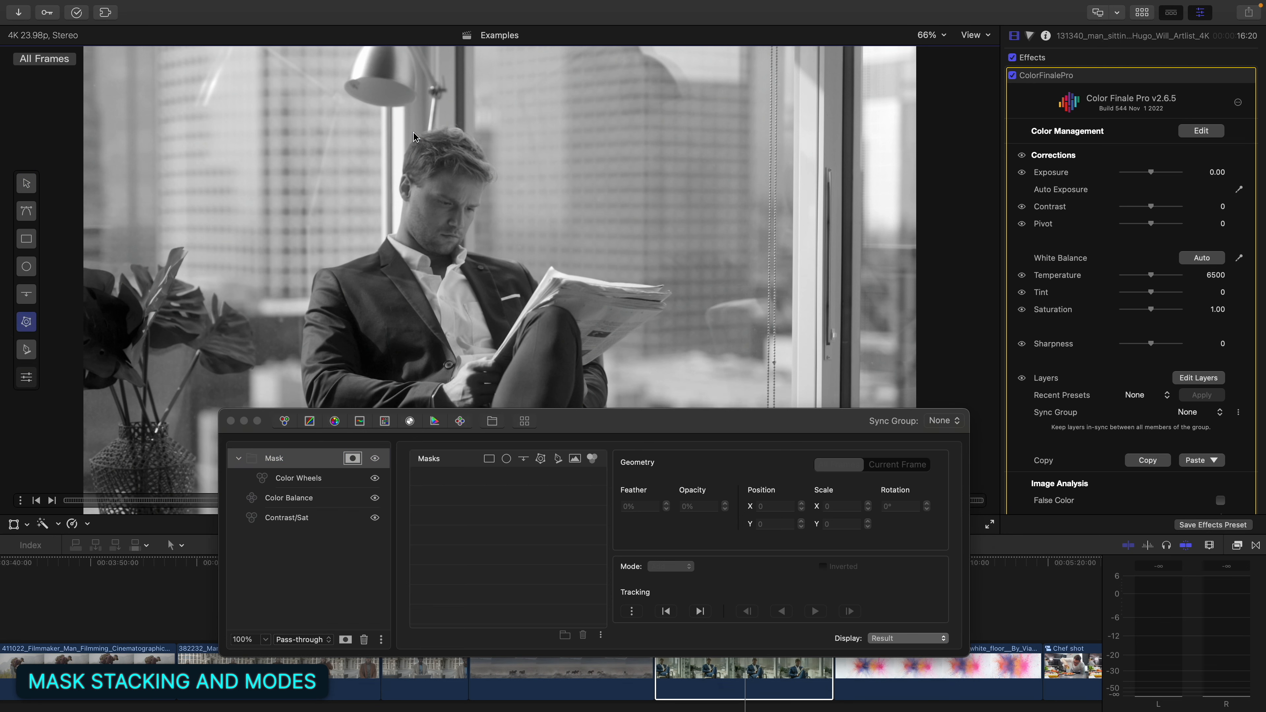
click(439, 128)
click(402, 189)
click(397, 235)
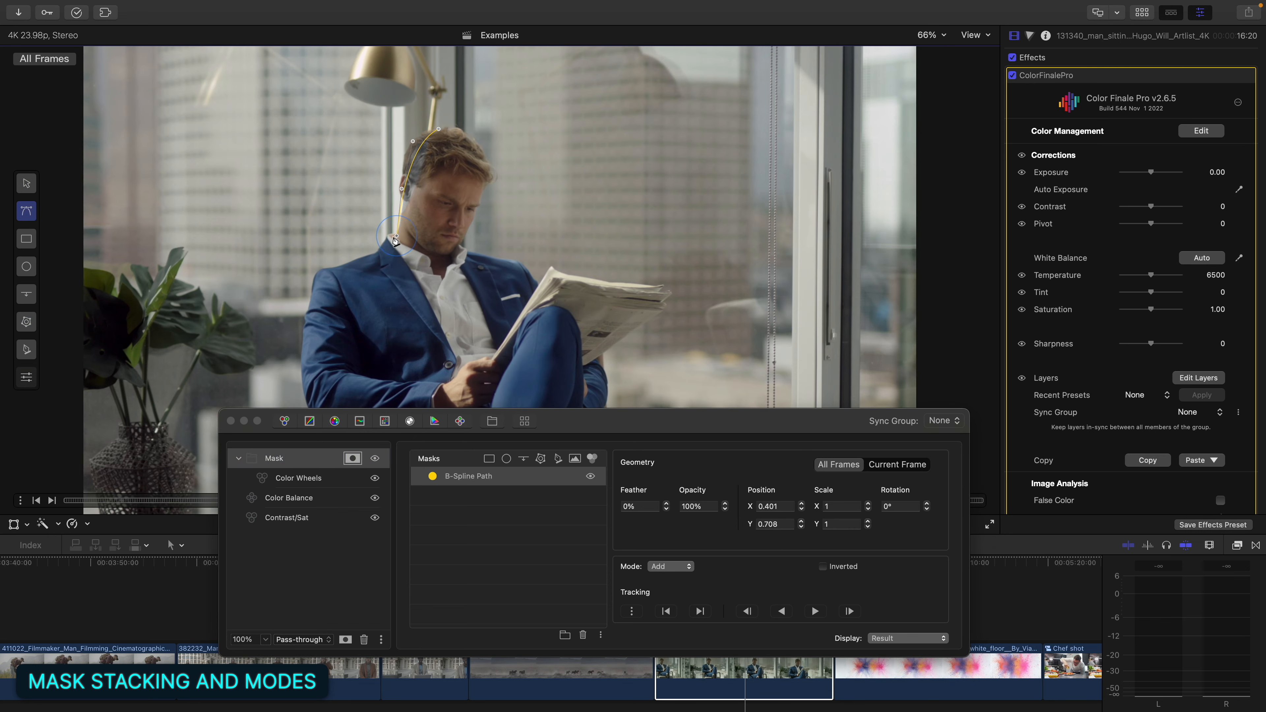
click(339, 270)
click(313, 289)
click(314, 364)
click(544, 365)
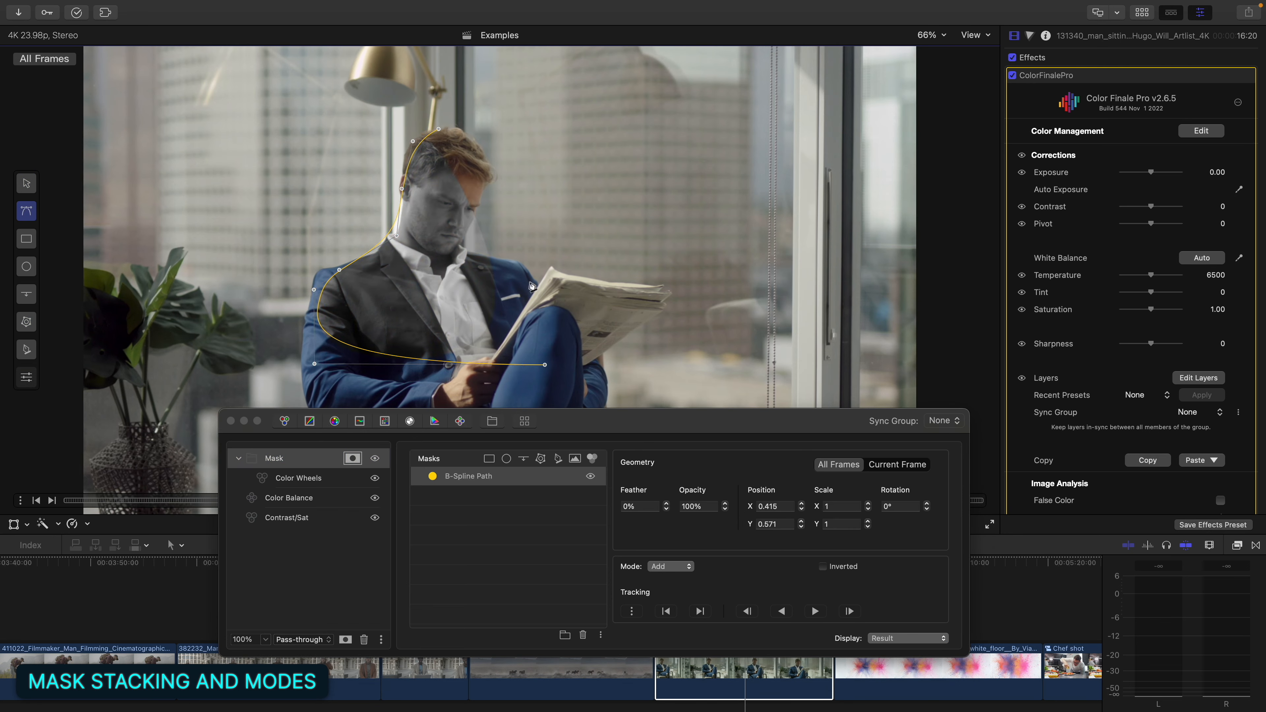
click(526, 279)
click(467, 249)
click(480, 157)
click(464, 132)
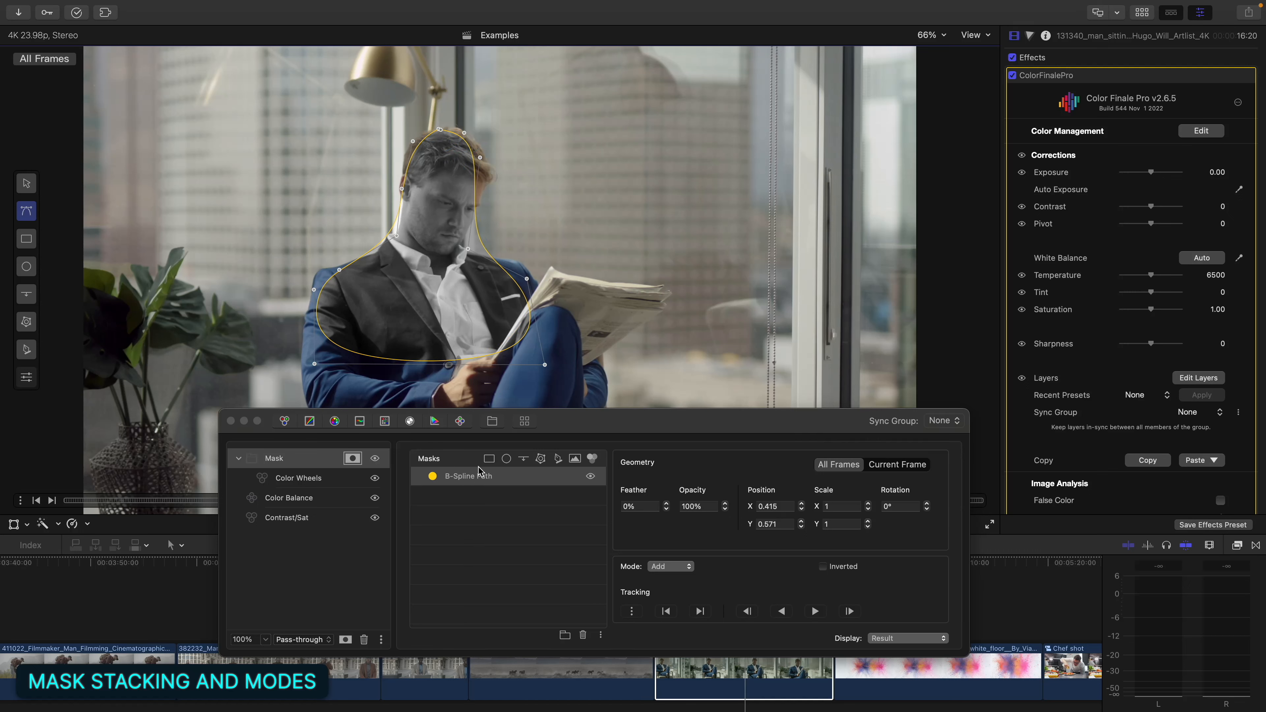
- Add an Ellipse mask enlarged over the man's head at X 0.438, Y 0.712 and set its mode to Subtract
click(506, 459)
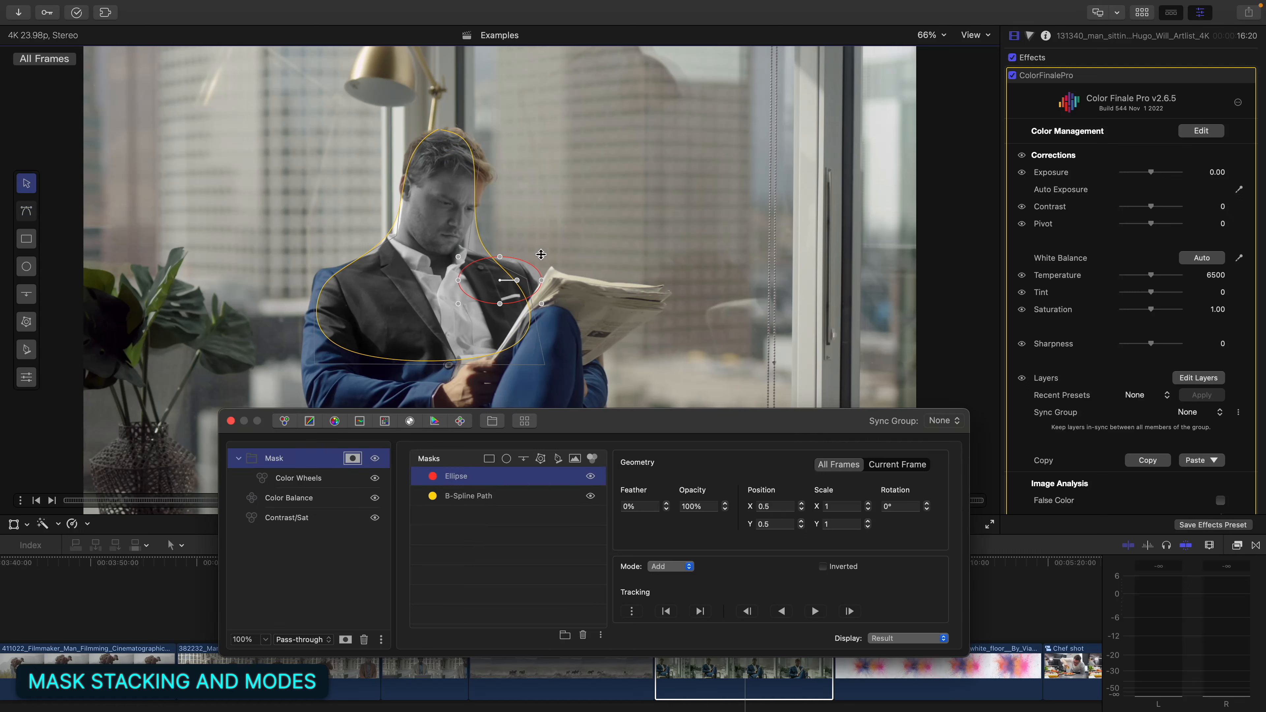
drag(543, 259, 531, 106)
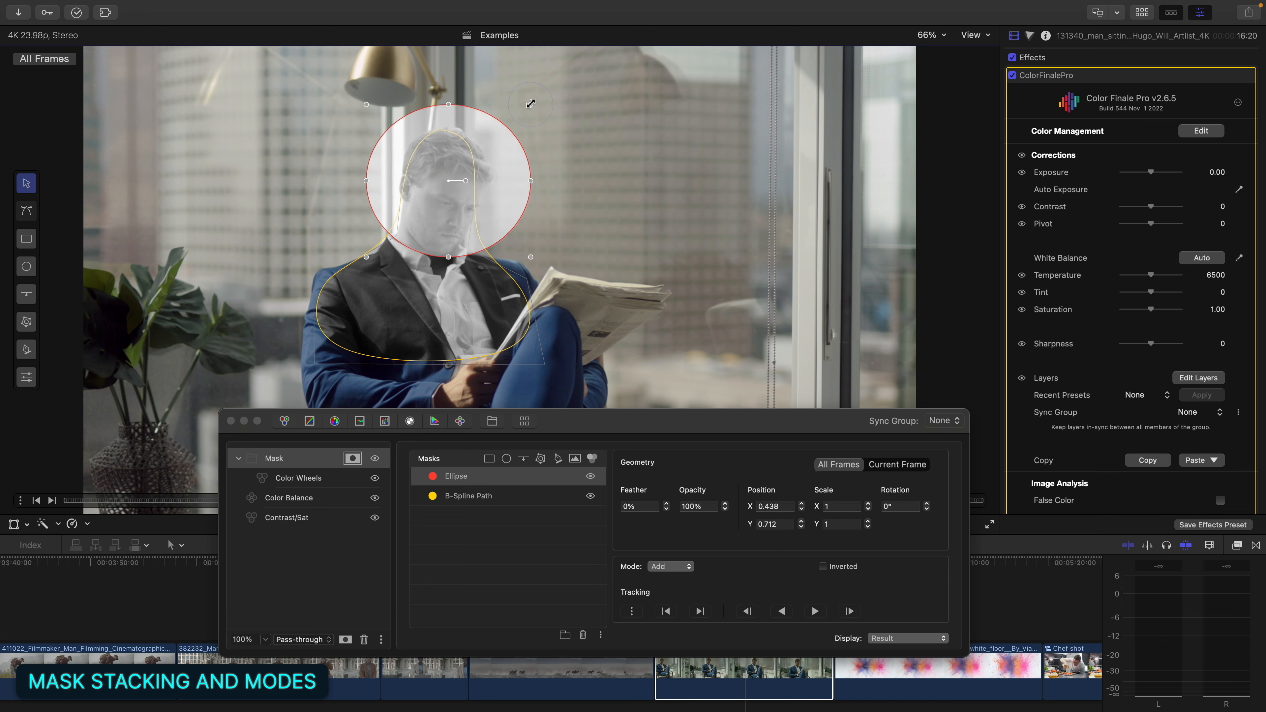
click(676, 567)
click(670, 579)
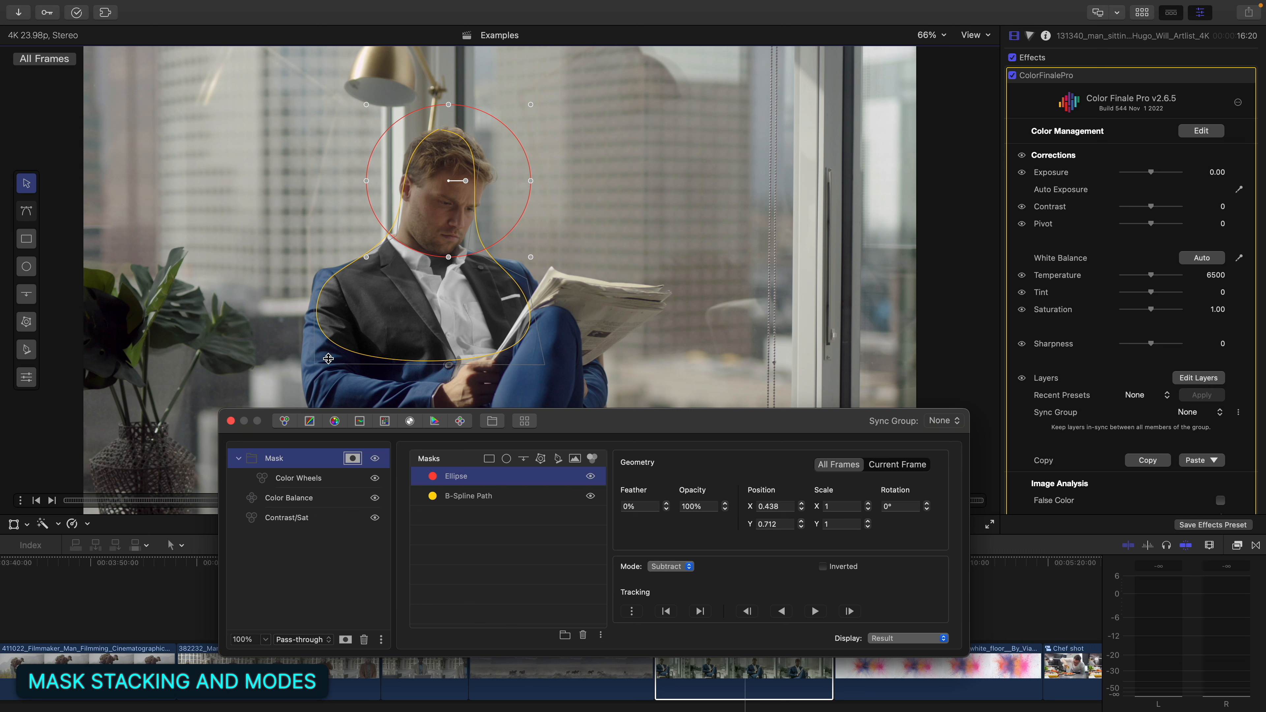
click(671, 568)
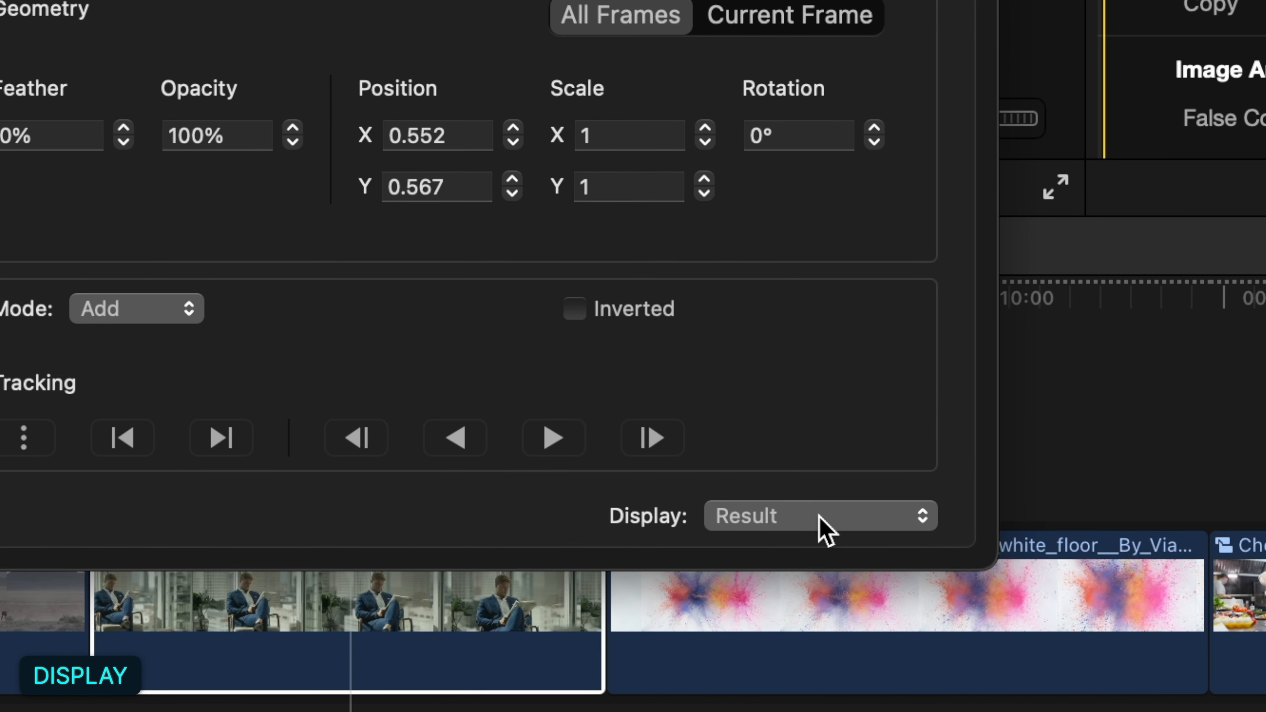
- Set the mask display to Mask Input + Mask and move the ellipse over the man's face and onto the newspaper
click(846, 523)
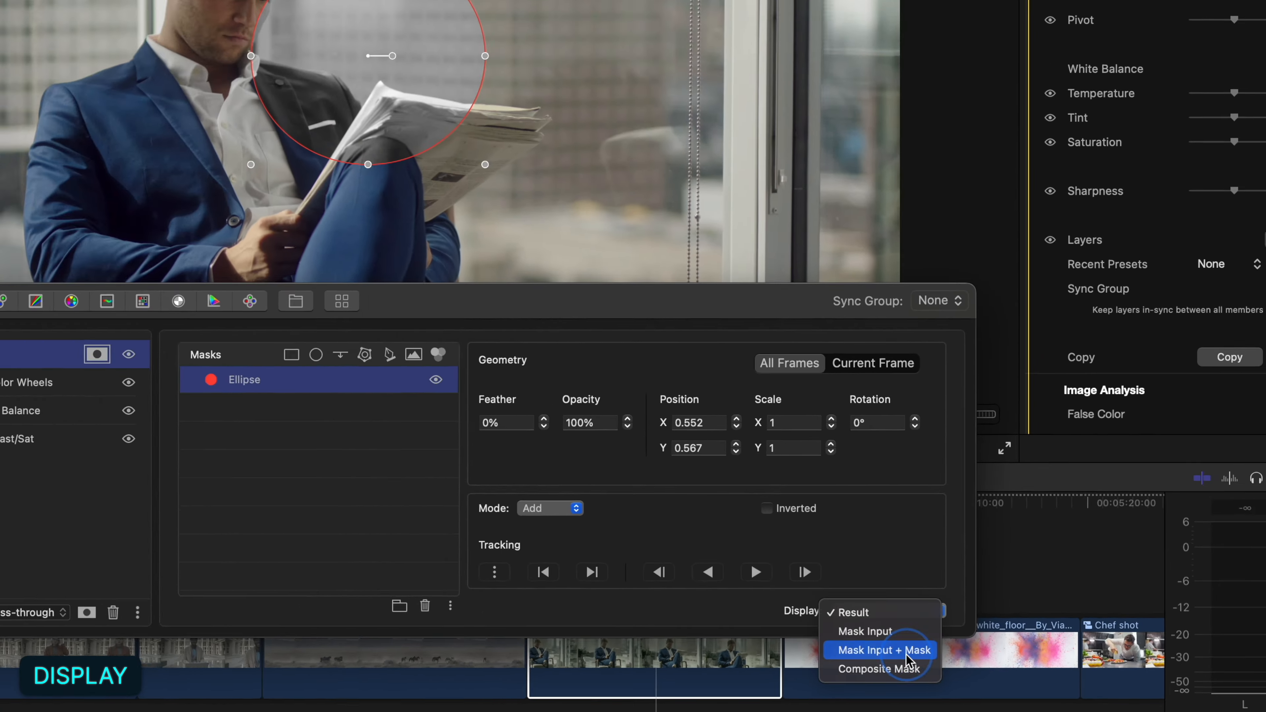
click(847, 596)
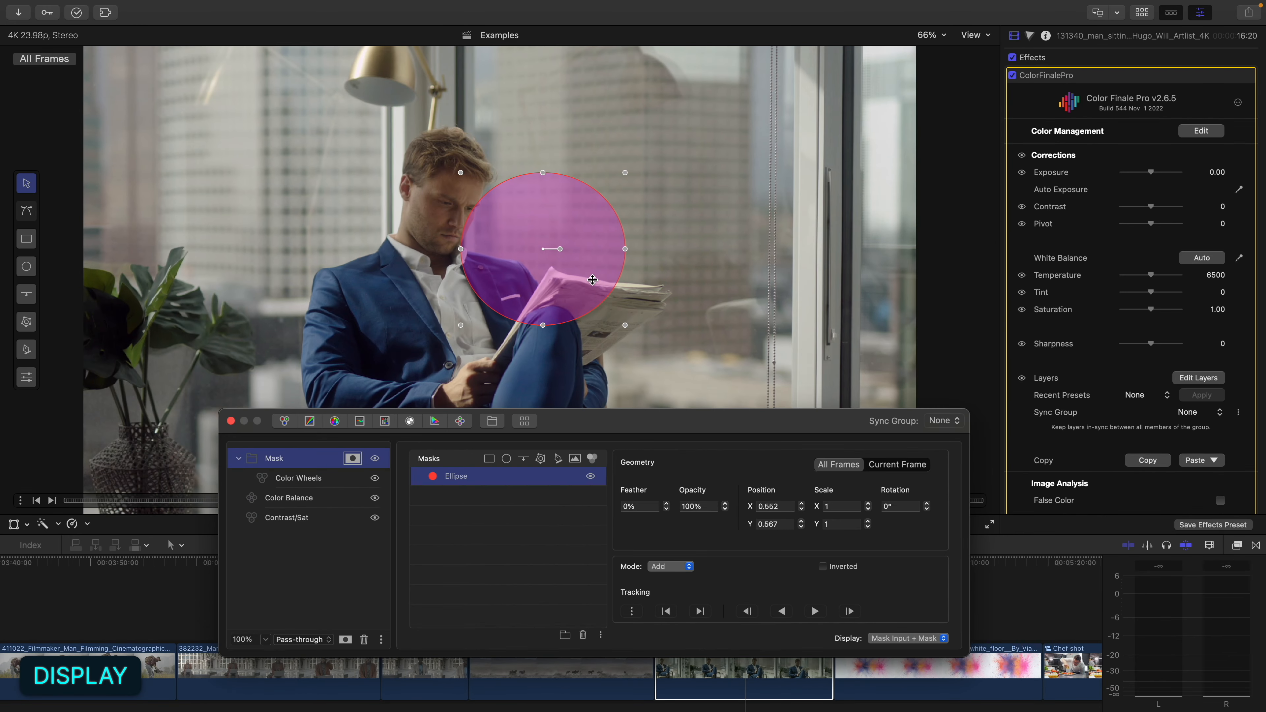
drag(592, 280, 498, 235)
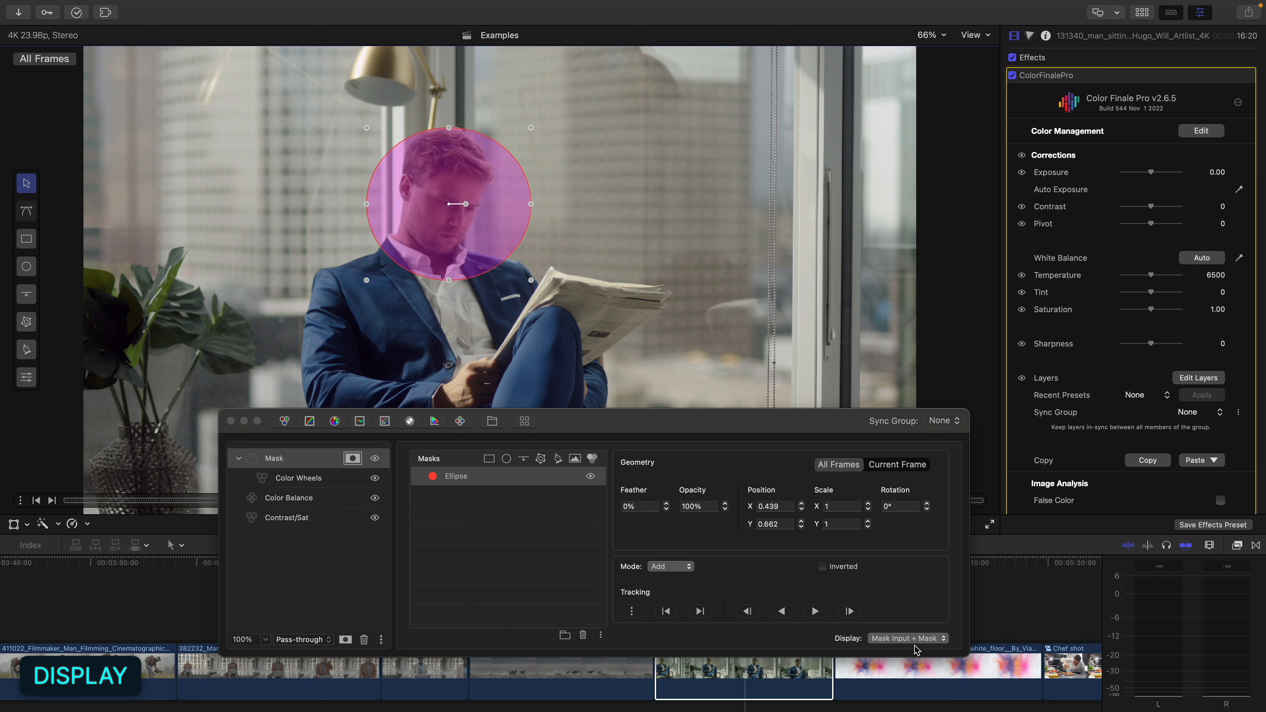
drag(482, 212, 634, 288)
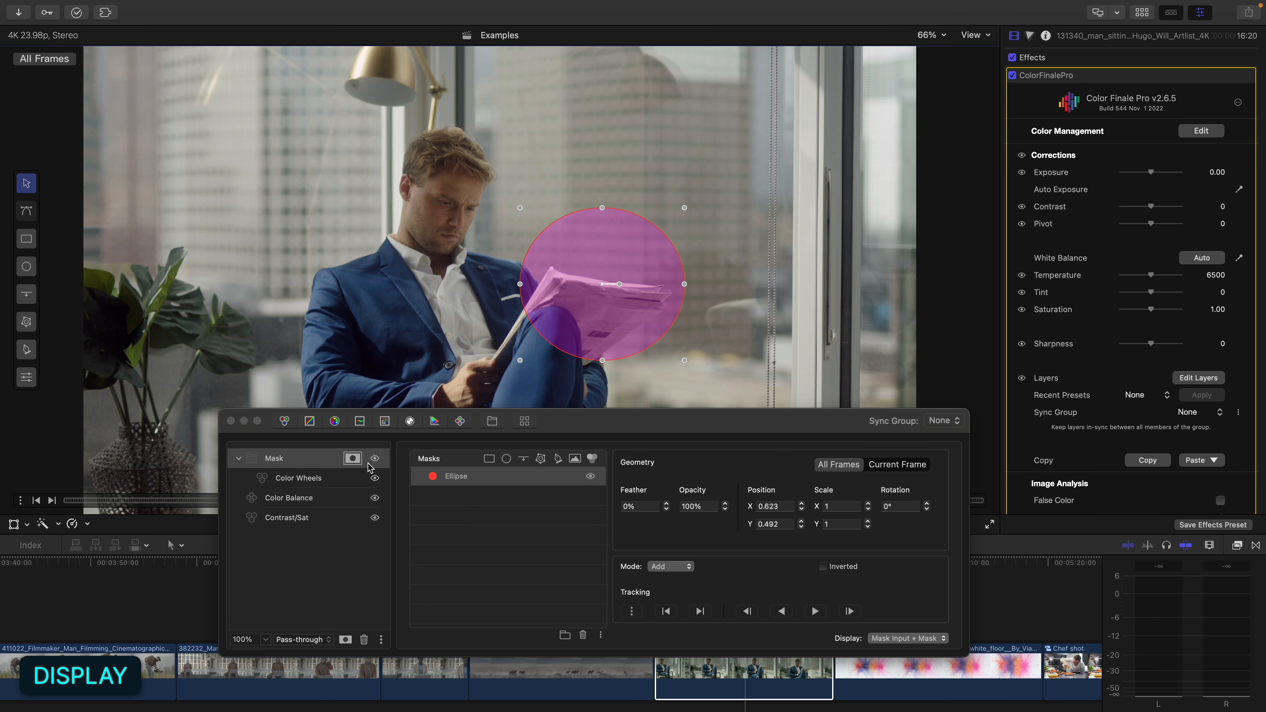
- Preview the mask display as Composite Mask and move the ellipse to X 0.562, Y 0.57
click(888, 643)
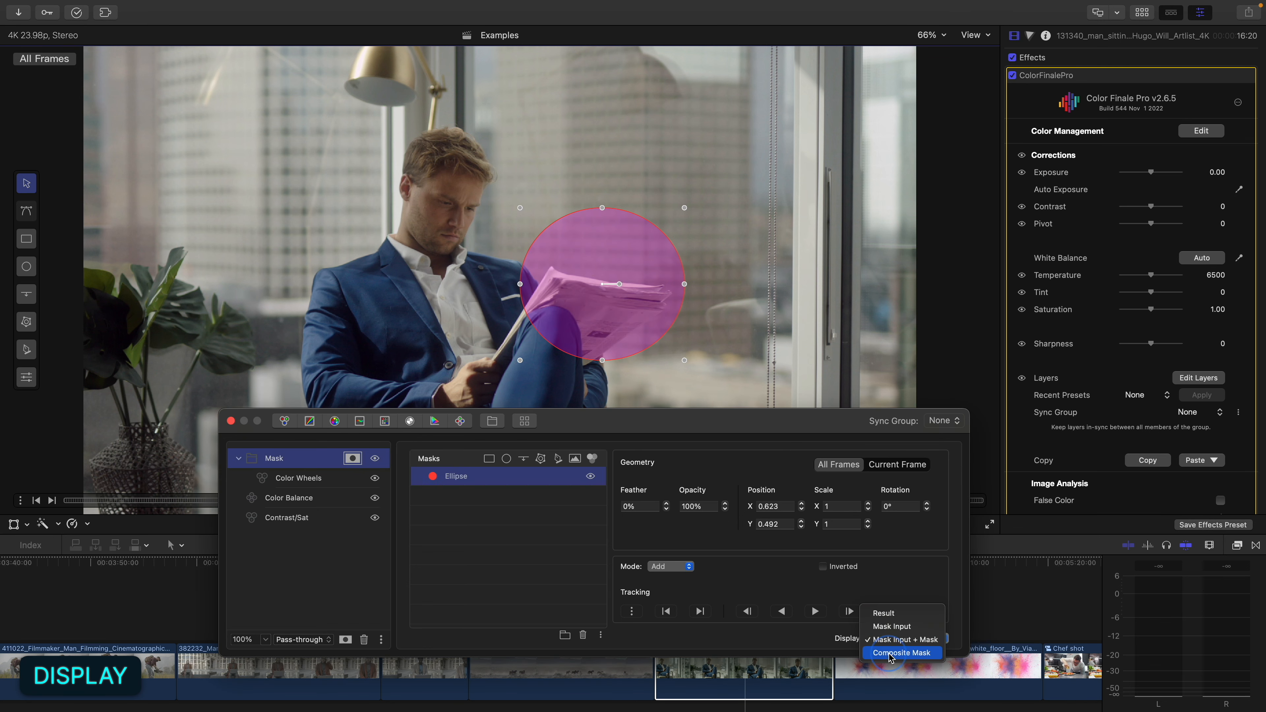
click(897, 653)
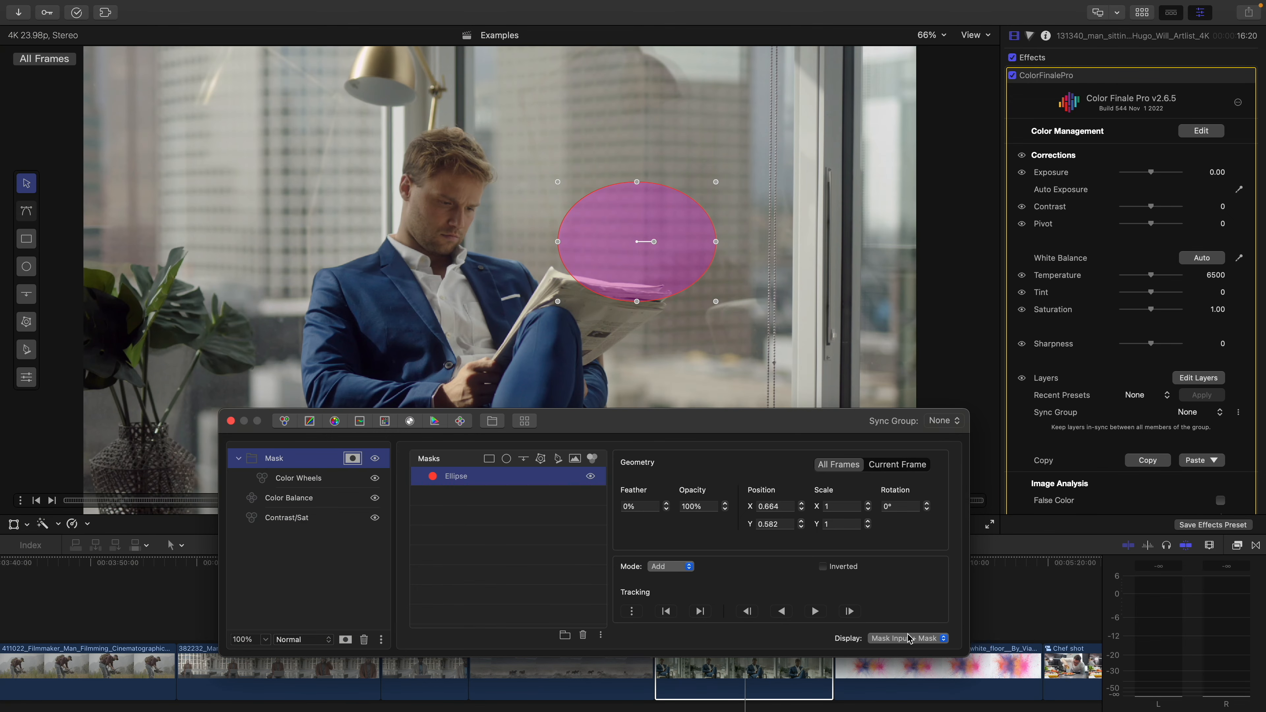
drag(664, 207, 580, 217)
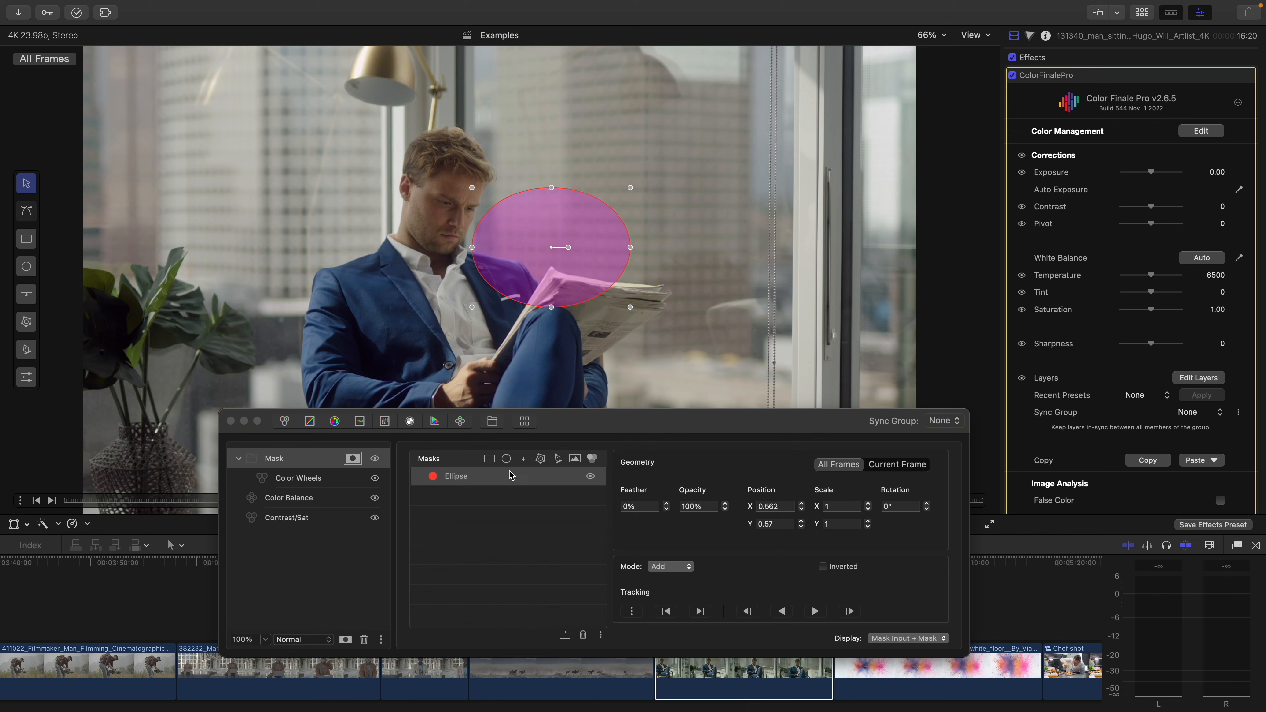
- Replace the Ellipse with an HSL Mask in the Mask group and reset the Color Wheels' overall saturation to 1.00
key(BackSpace)
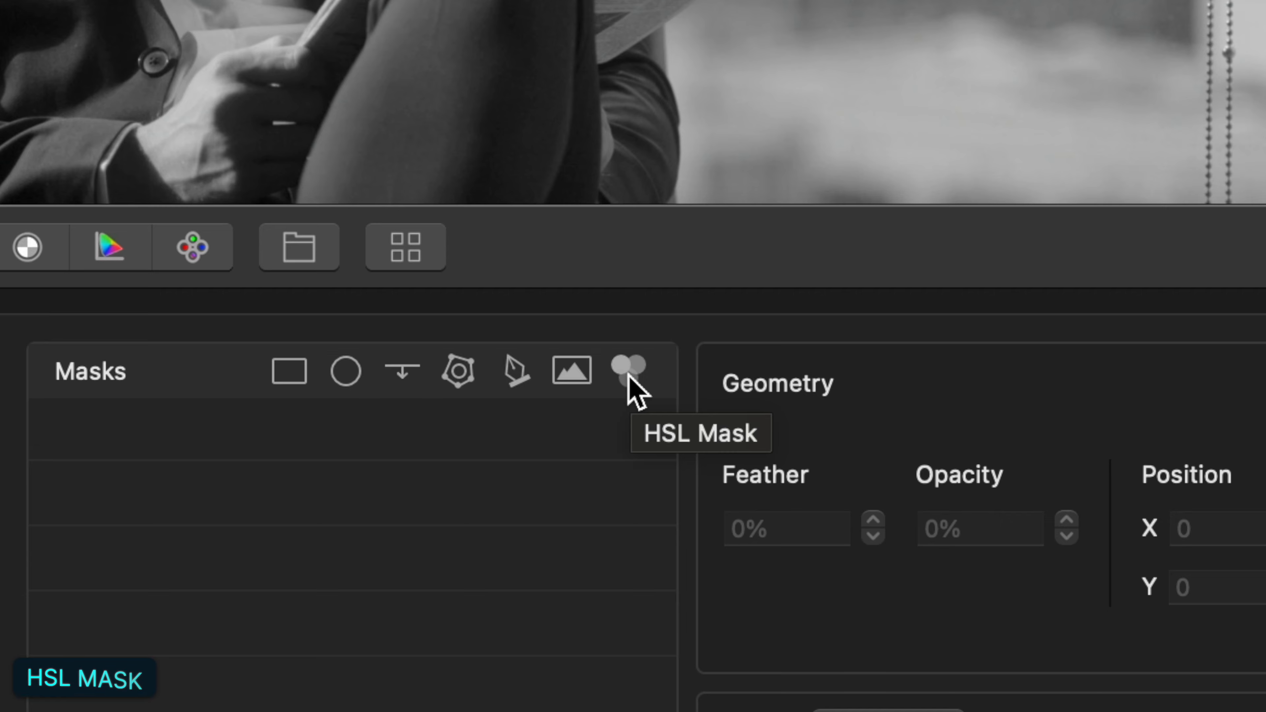
click(628, 377)
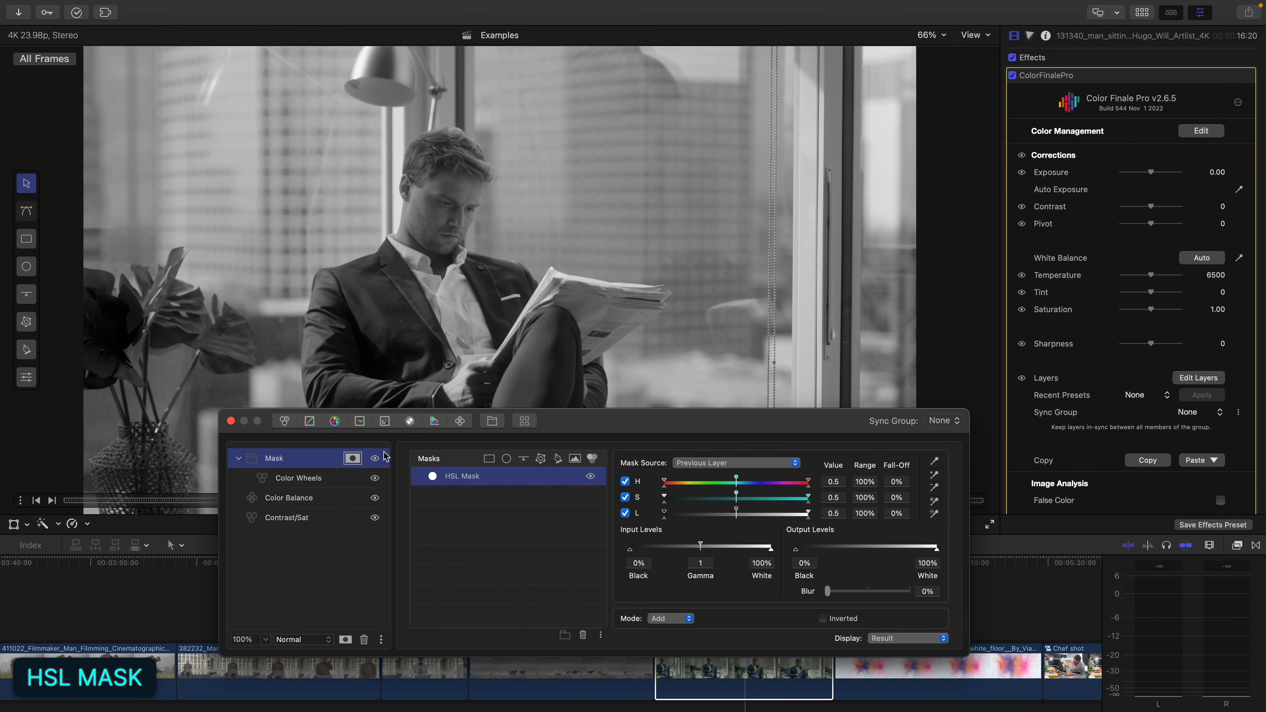
click(375, 480)
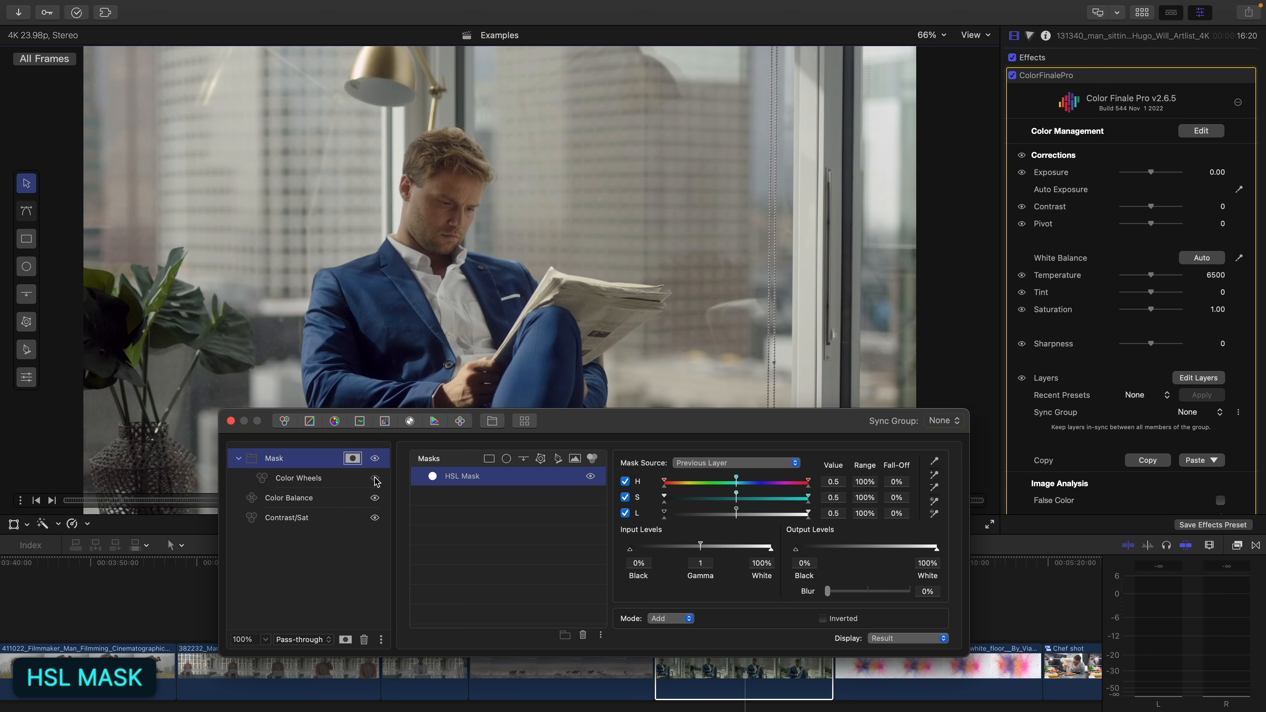
click(346, 480)
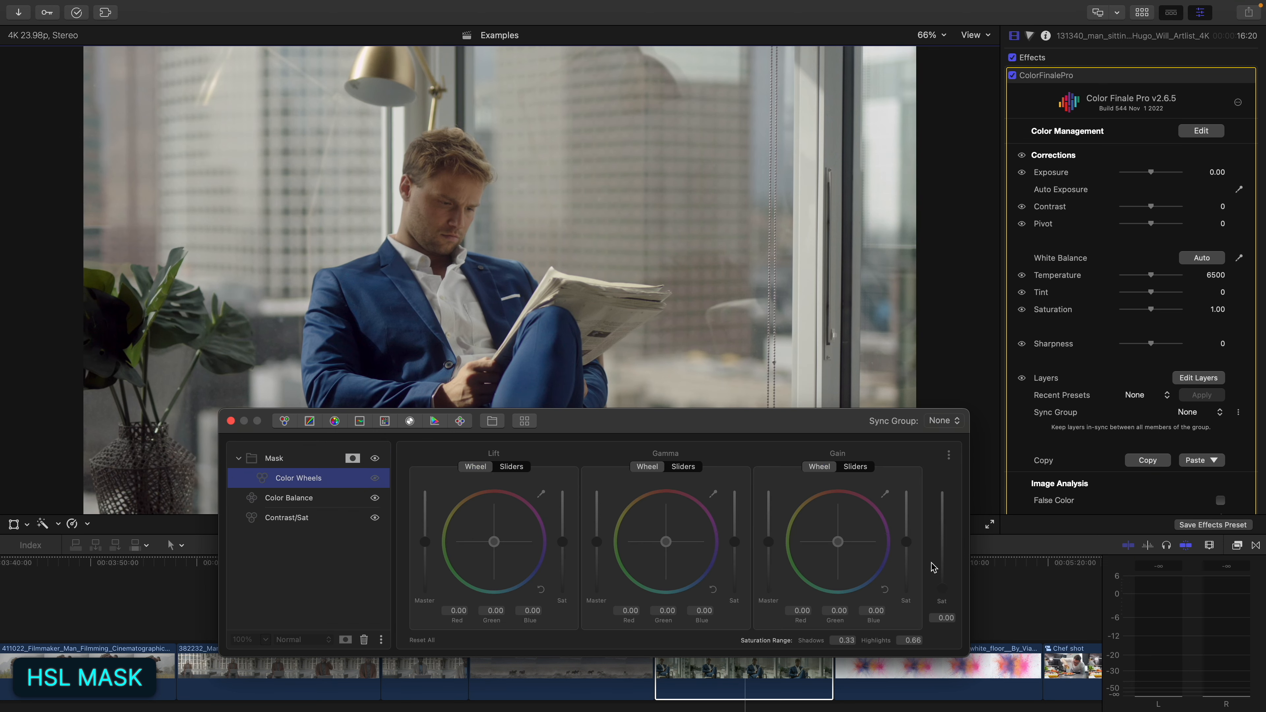
click(375, 479)
click(943, 601)
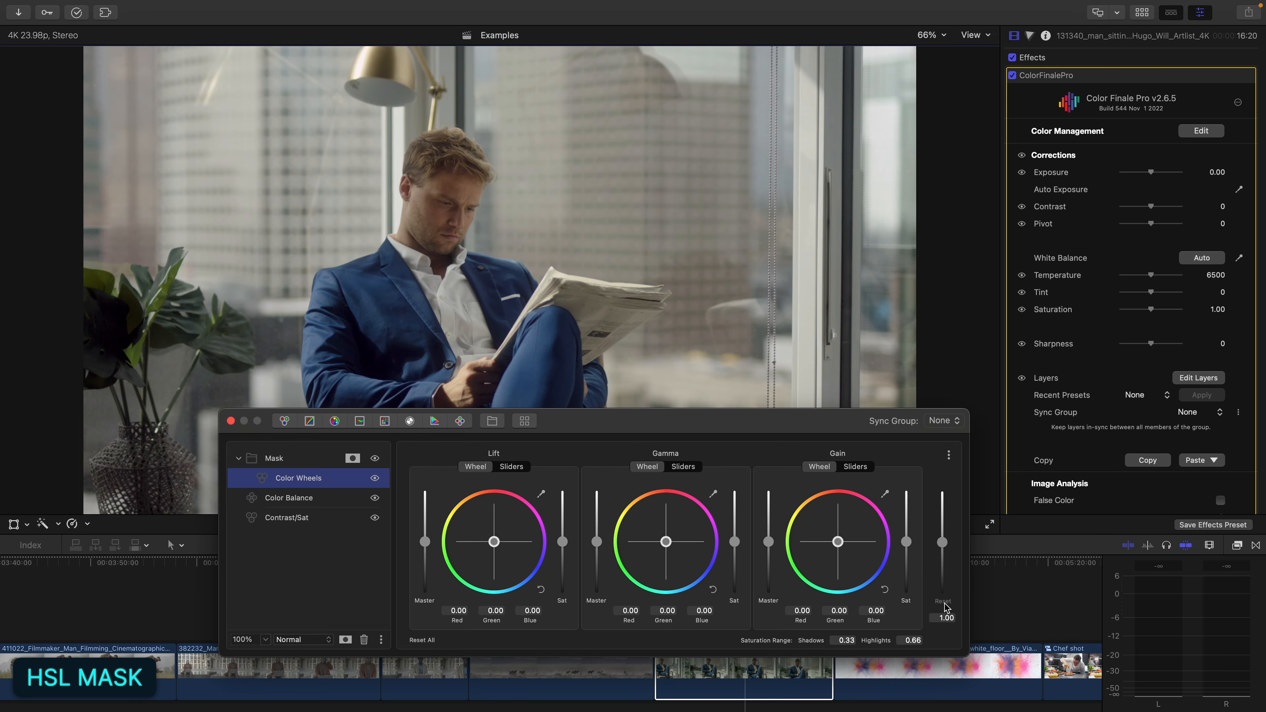
- Sample the skin color on the man's face for the HSL Mask with its color picker
click(352, 459)
click(522, 482)
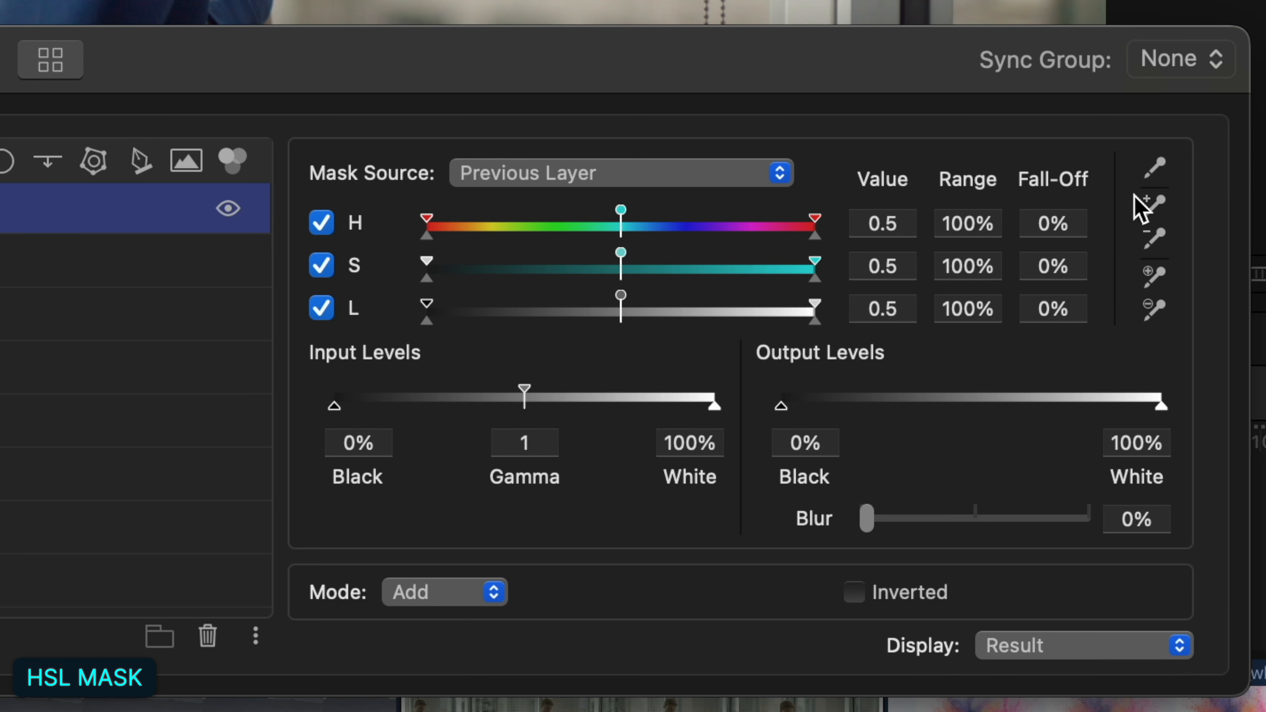
click(1155, 169)
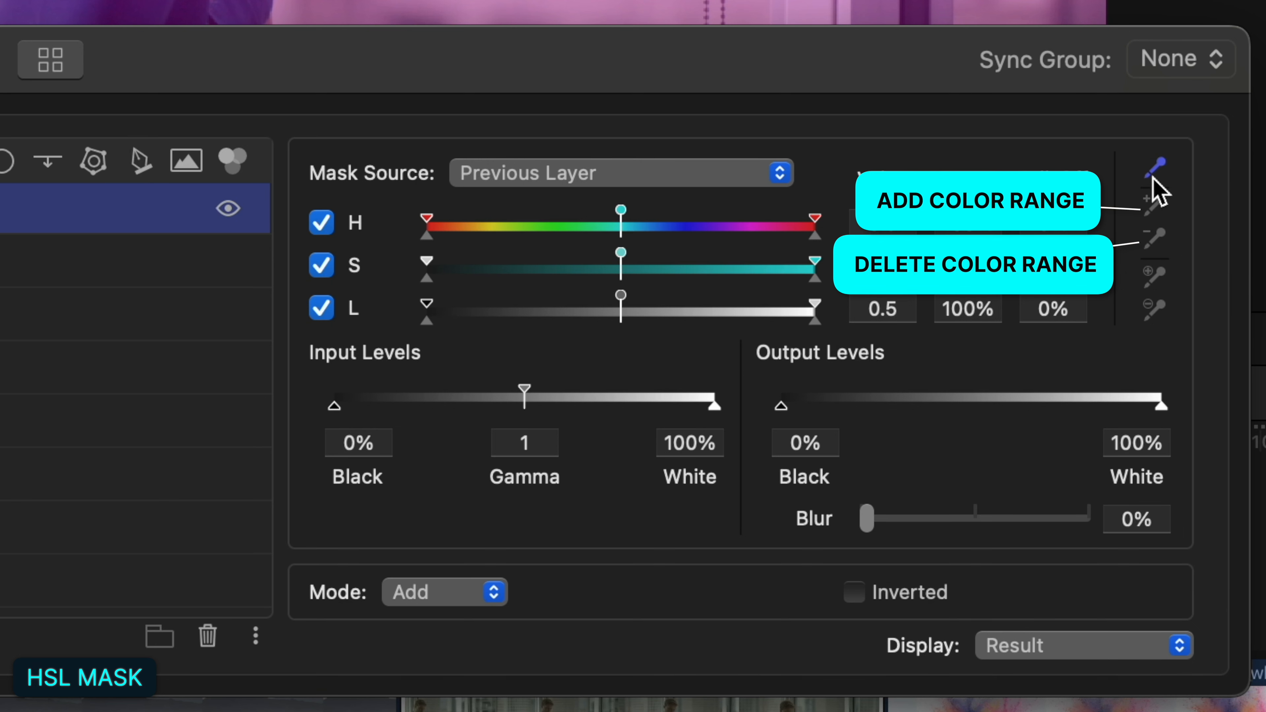
click(1131, 171)
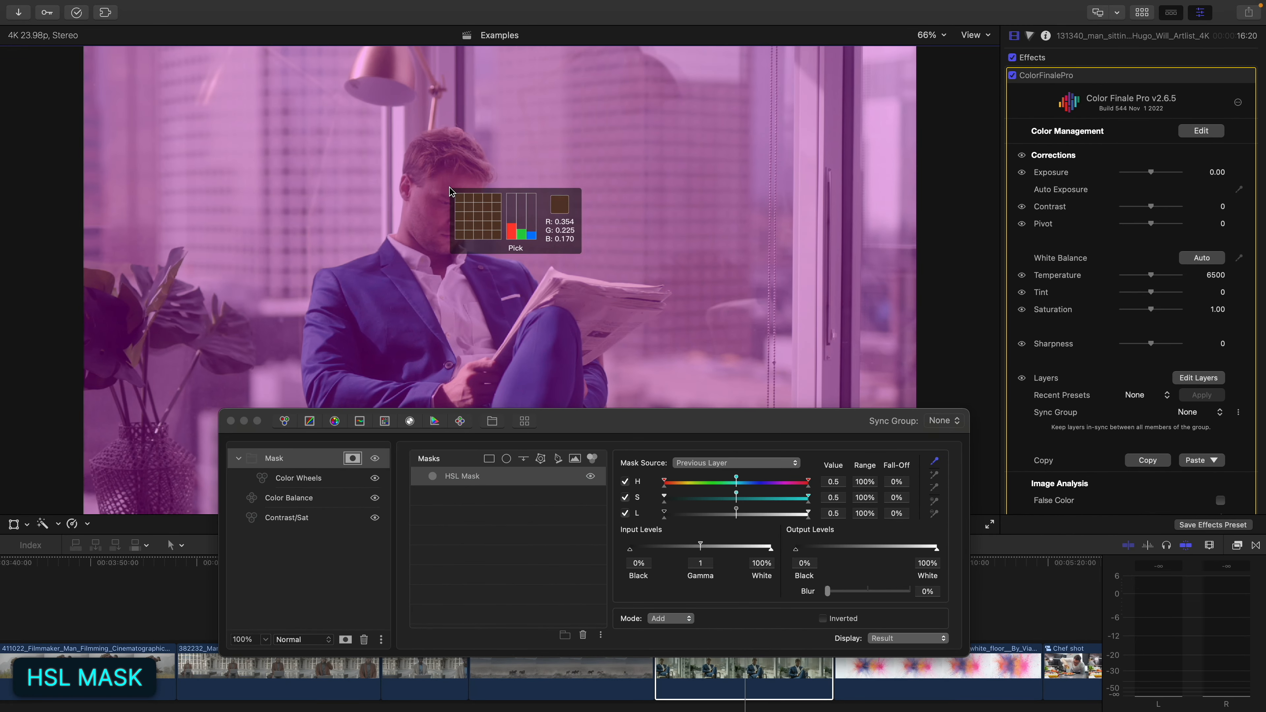
click(450, 191)
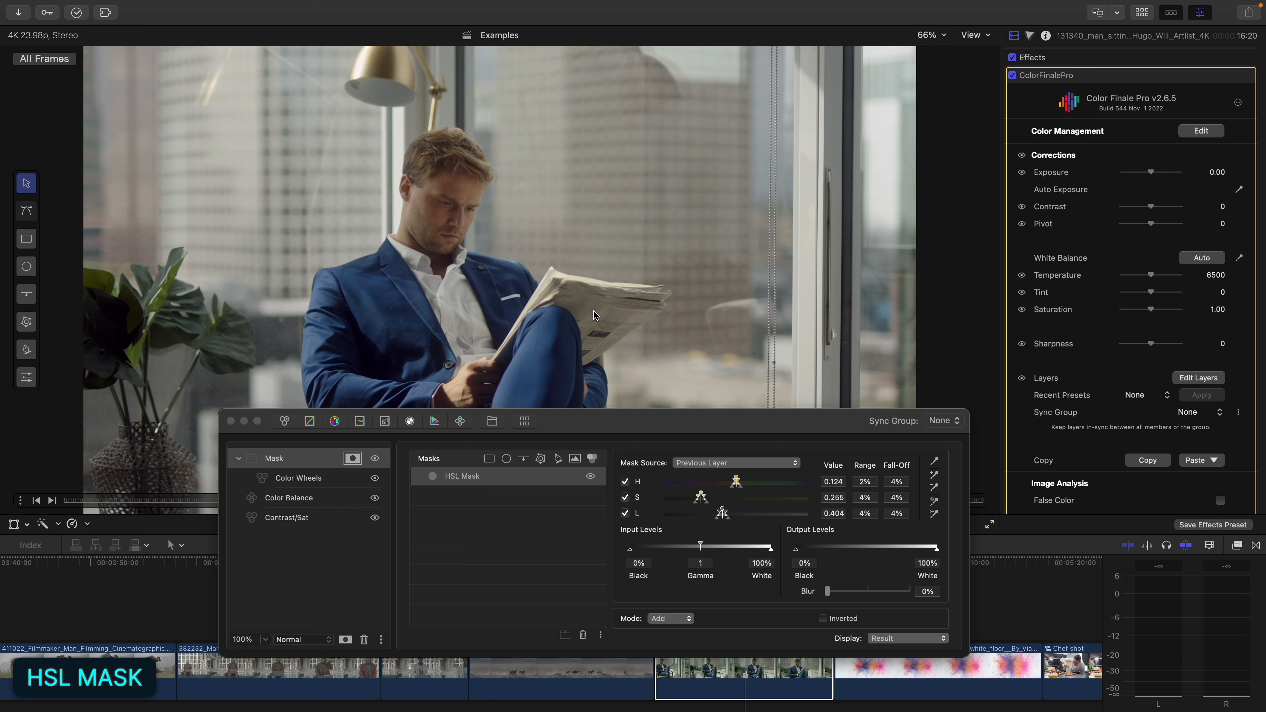
- Widen the HSL Mask's hue range to 9% and set the mask display to Mask Input + Mask
click(735, 482)
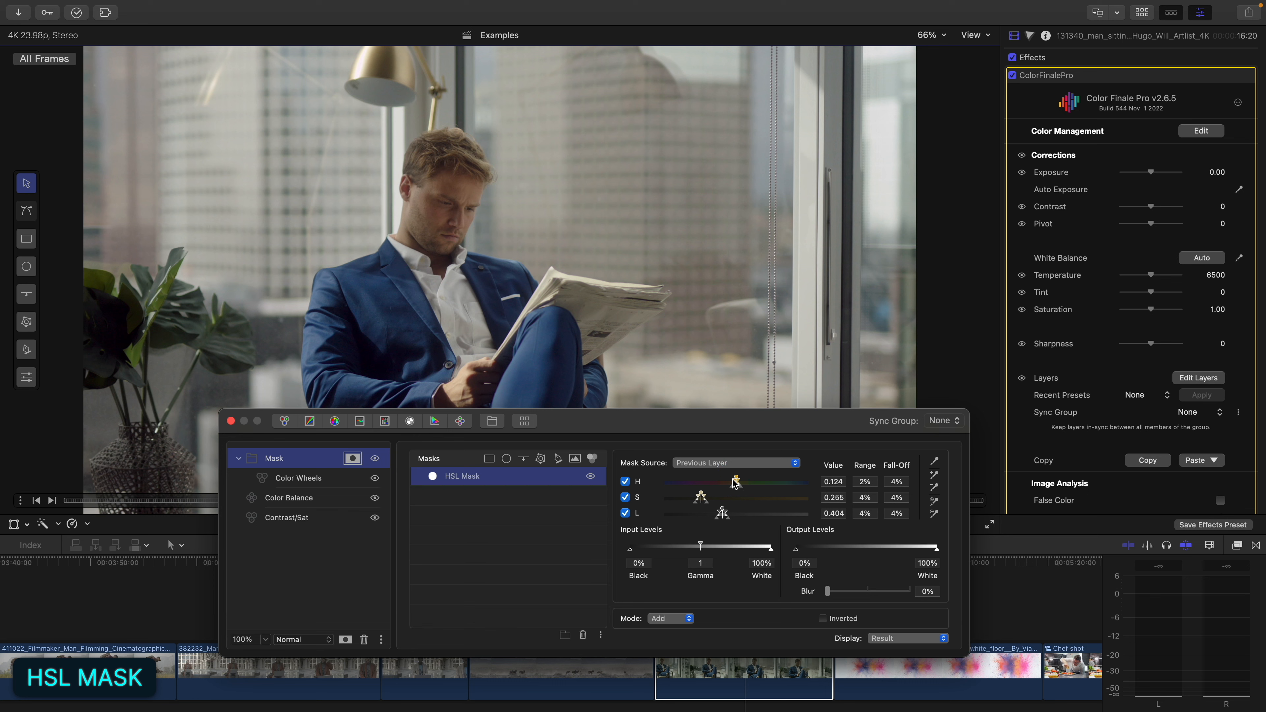
drag(734, 482, 736, 483)
click(893, 641)
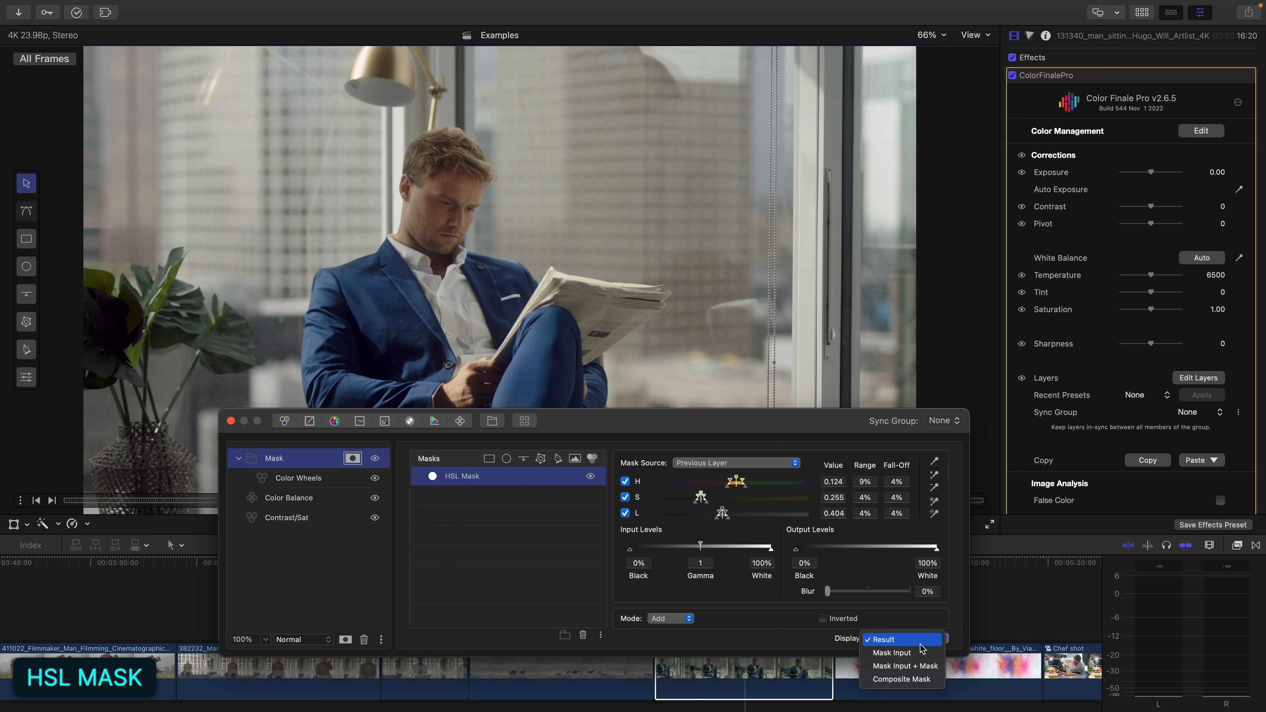
click(923, 664)
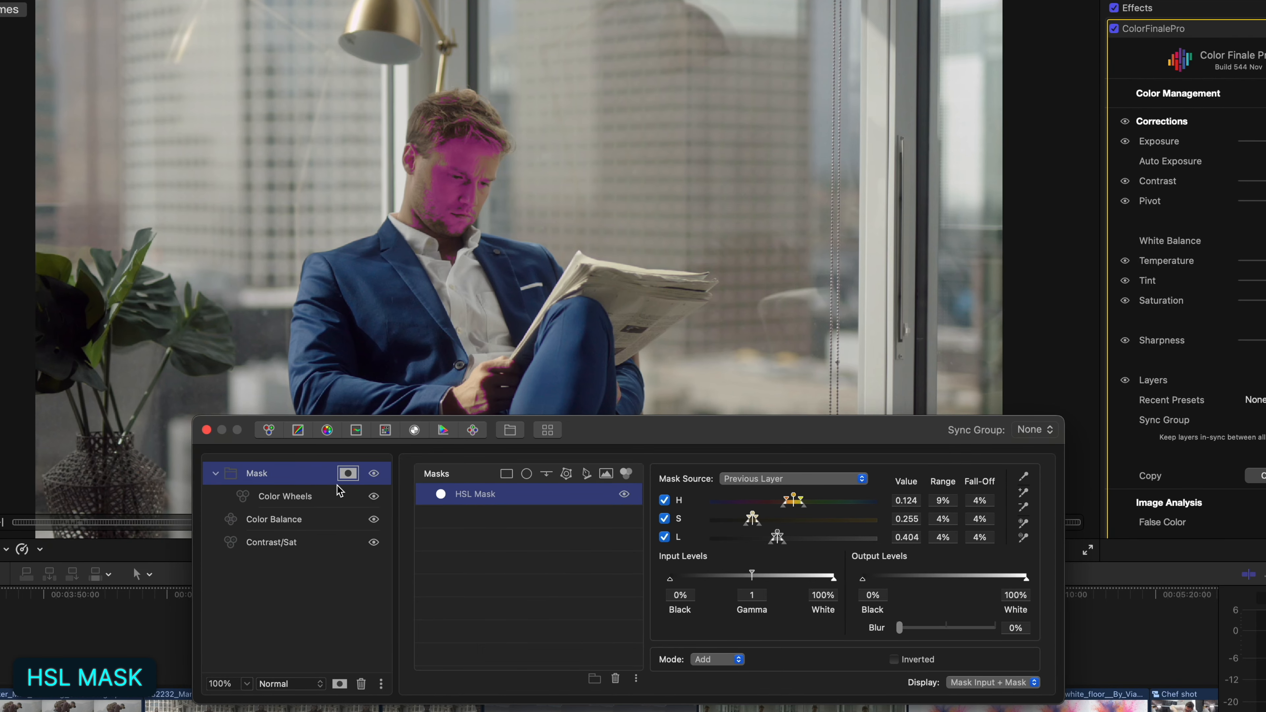
- Test the HSL Mask by lowering the Lift Master of the group's Color Wheels to -0.82
click(330, 496)
drag(433, 570, 433, 614)
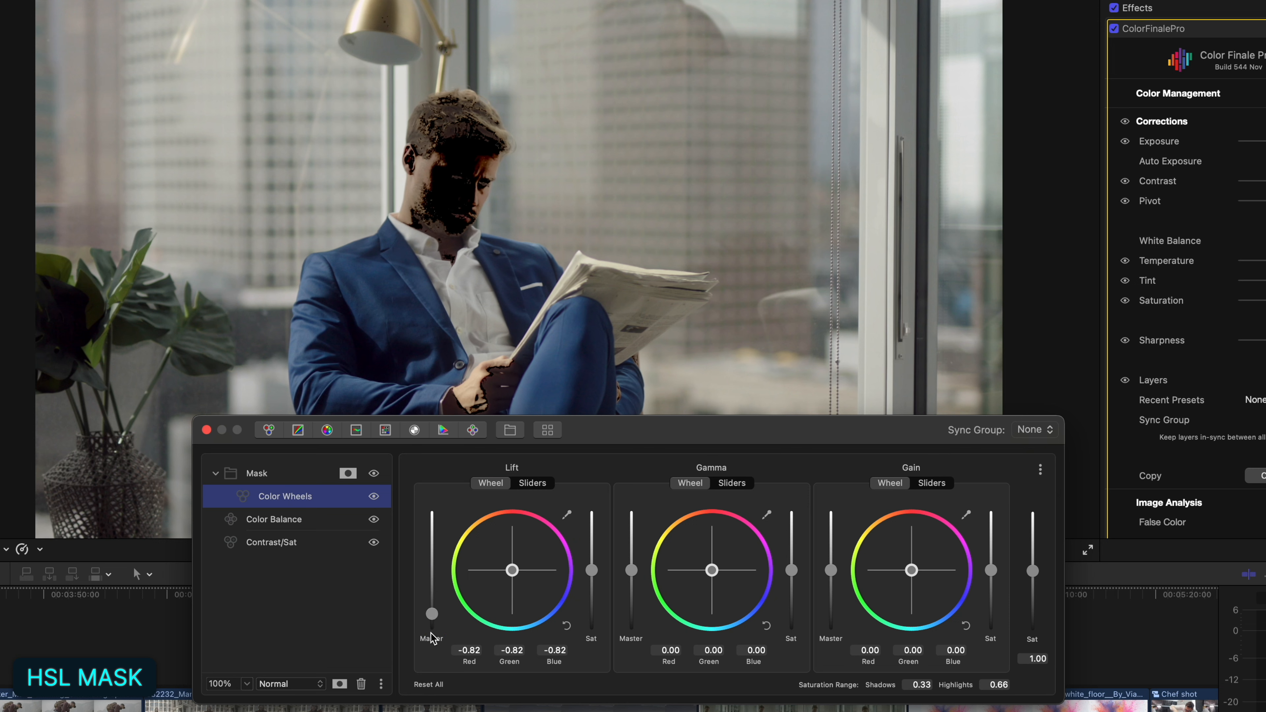
- Show the HSL Mask as Mask Input + Mask and widen its hue range to 11%
click(348, 474)
click(523, 495)
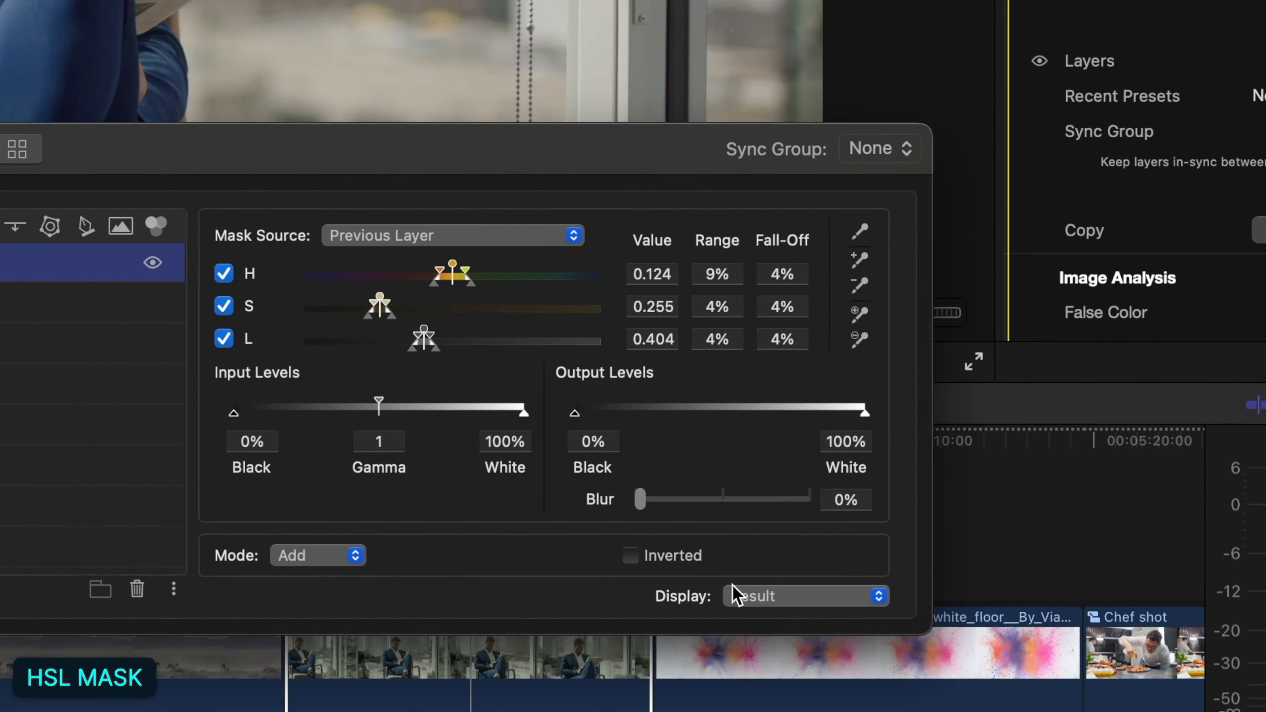
click(970, 683)
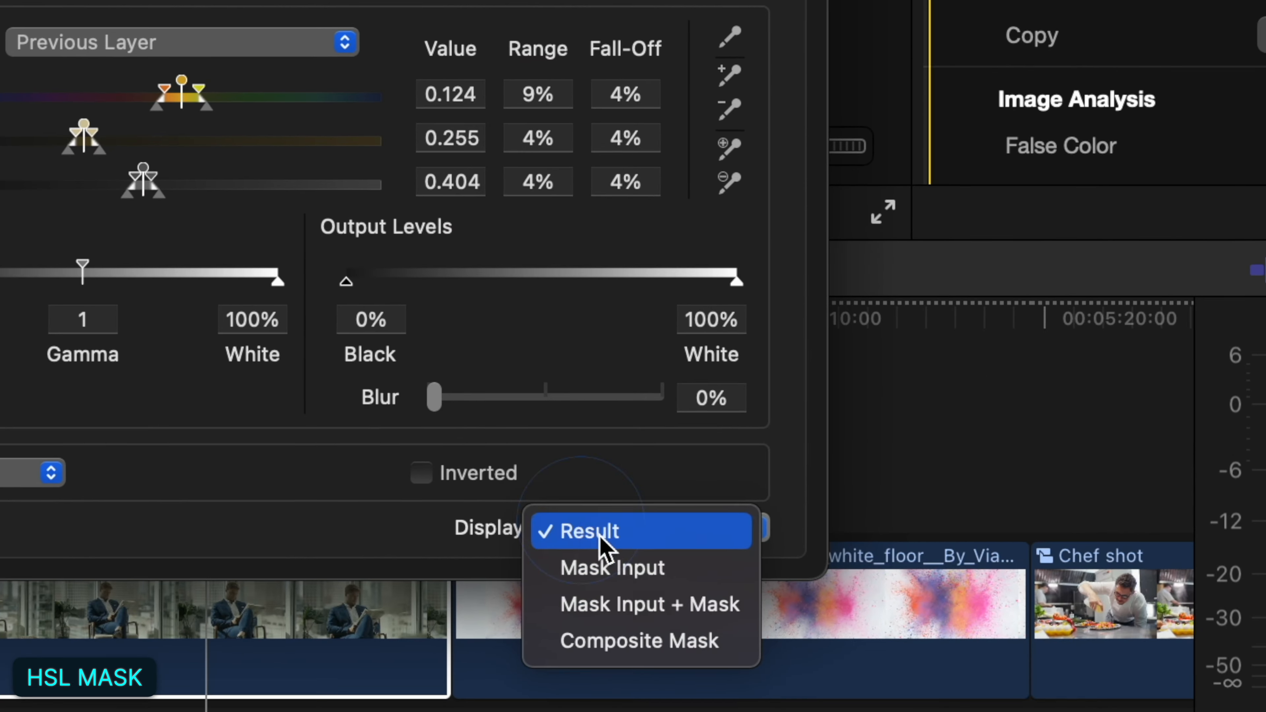
click(648, 604)
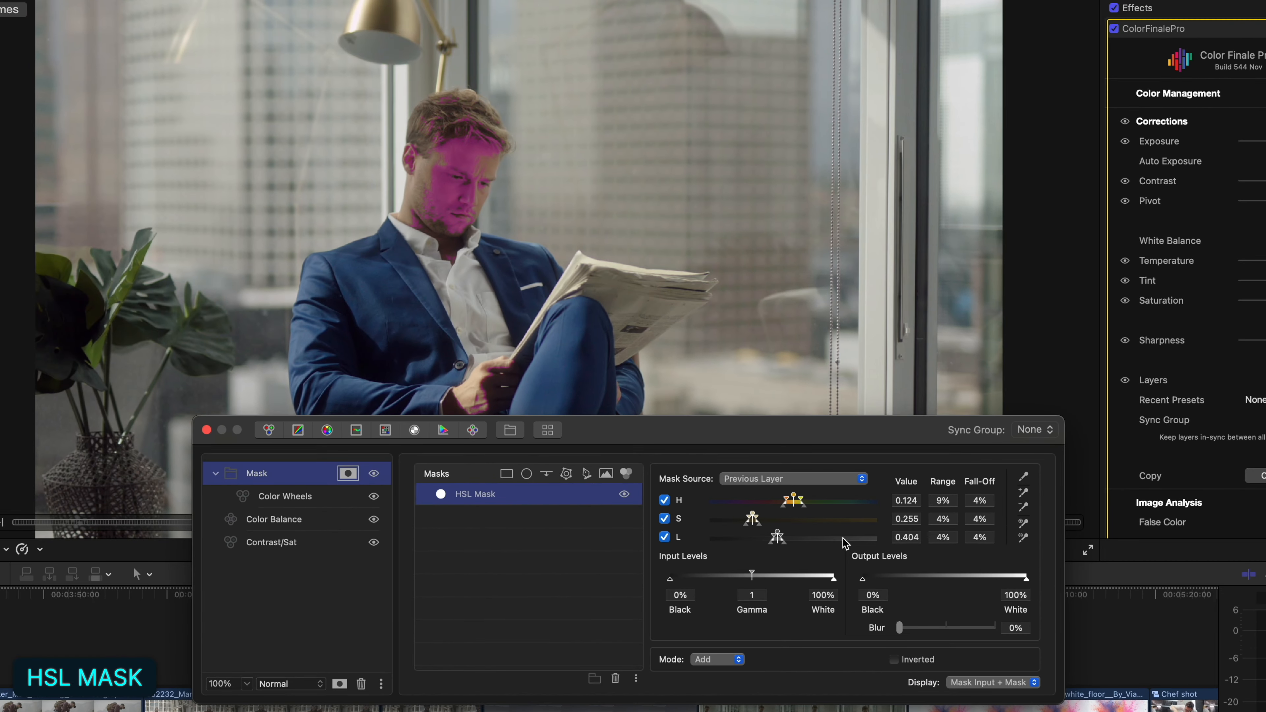
mouse_move(786, 503)
mouse_down()
mouse_move(767, 504)
mouse_move(789, 506)
mouse_up()
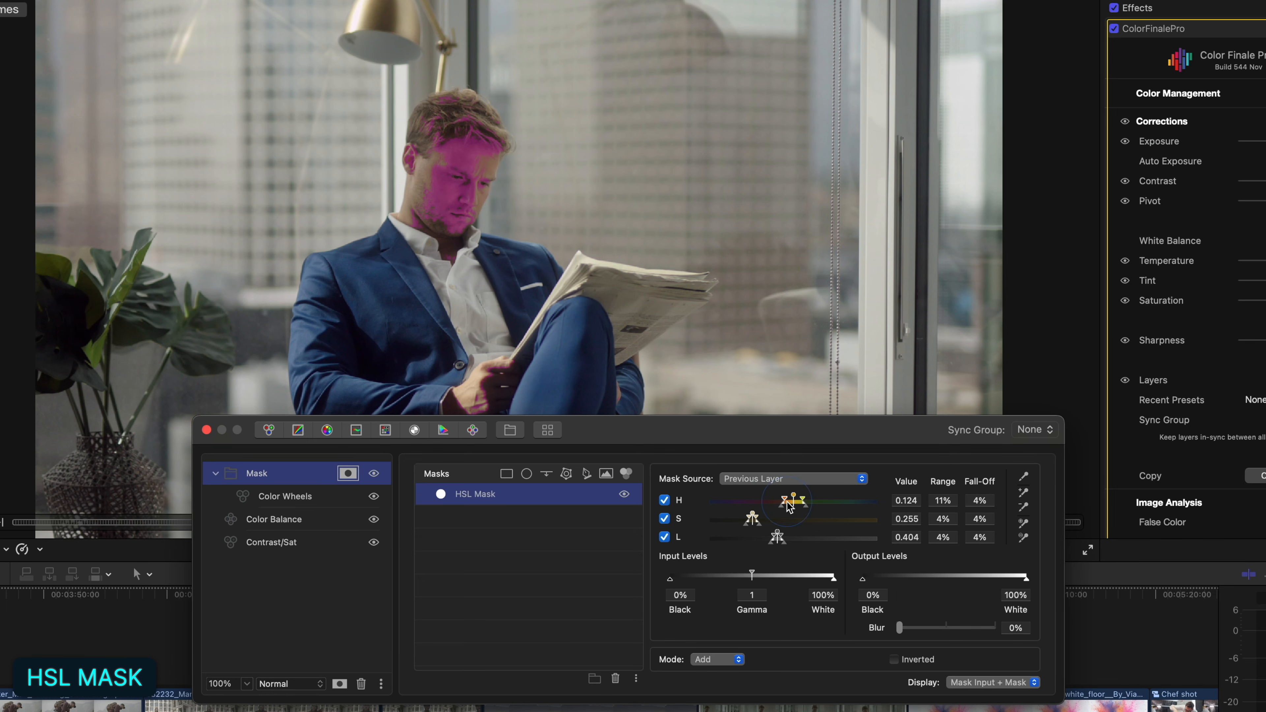
- Resample the skin color on the man's forehead and set the HSL Mask's hue range to 11% with 12% fall-off
click(1024, 478)
click(454, 160)
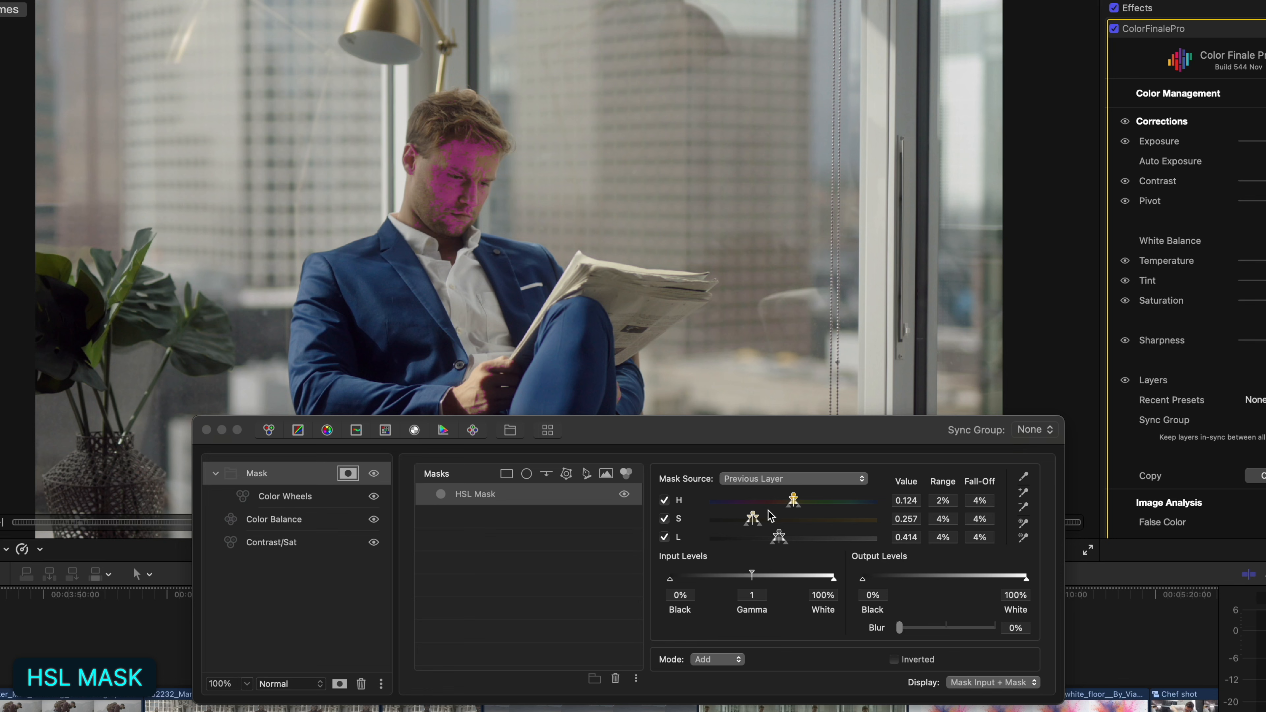
click(792, 501)
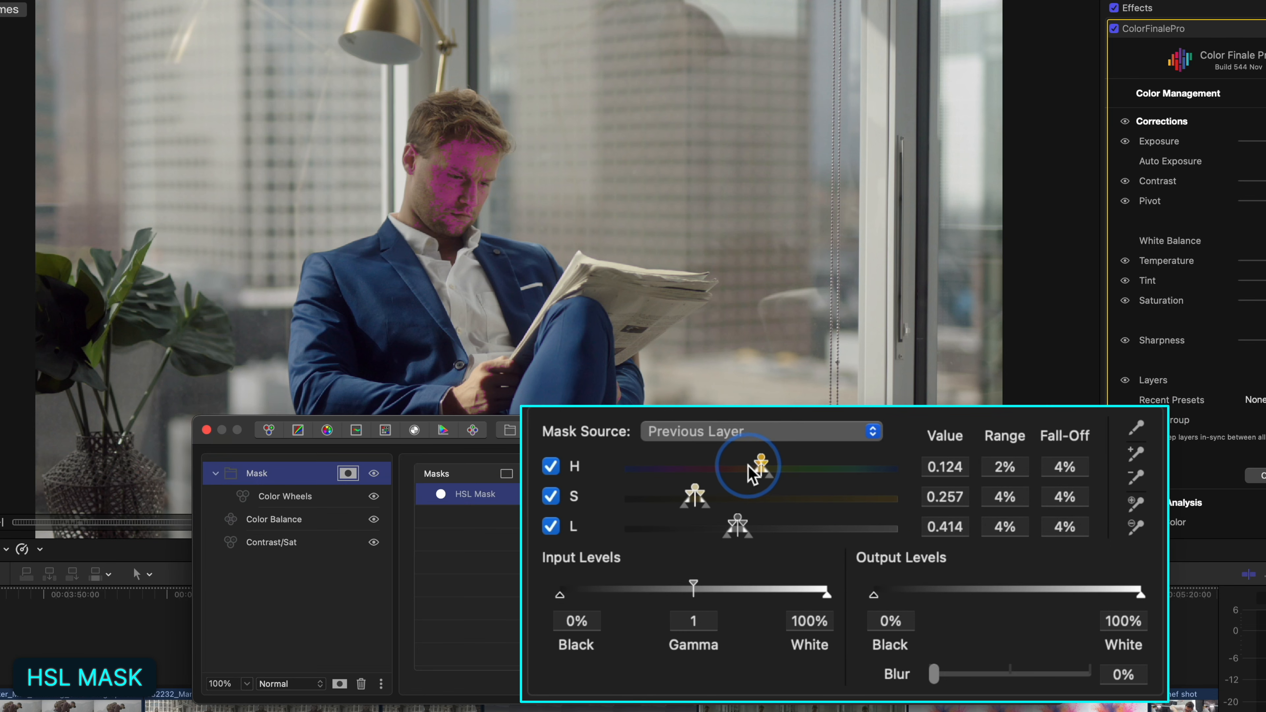
drag(755, 464, 776, 473)
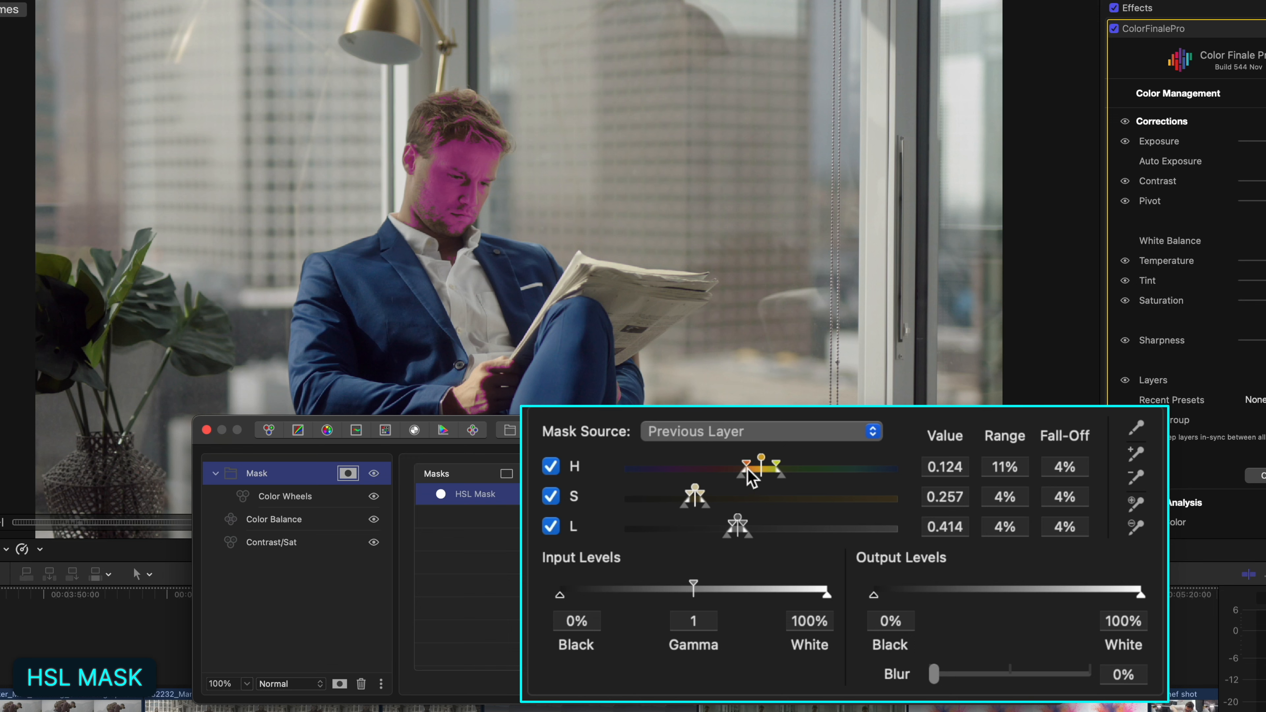
mouse_move(742, 476)
mouse_down()
mouse_move(724, 474)
mouse_move(738, 472)
mouse_up()
- Set the HSL Mask's saturation range to 8% with 11% fall-off and its luminance range to 22%
drag(688, 496, 728, 506)
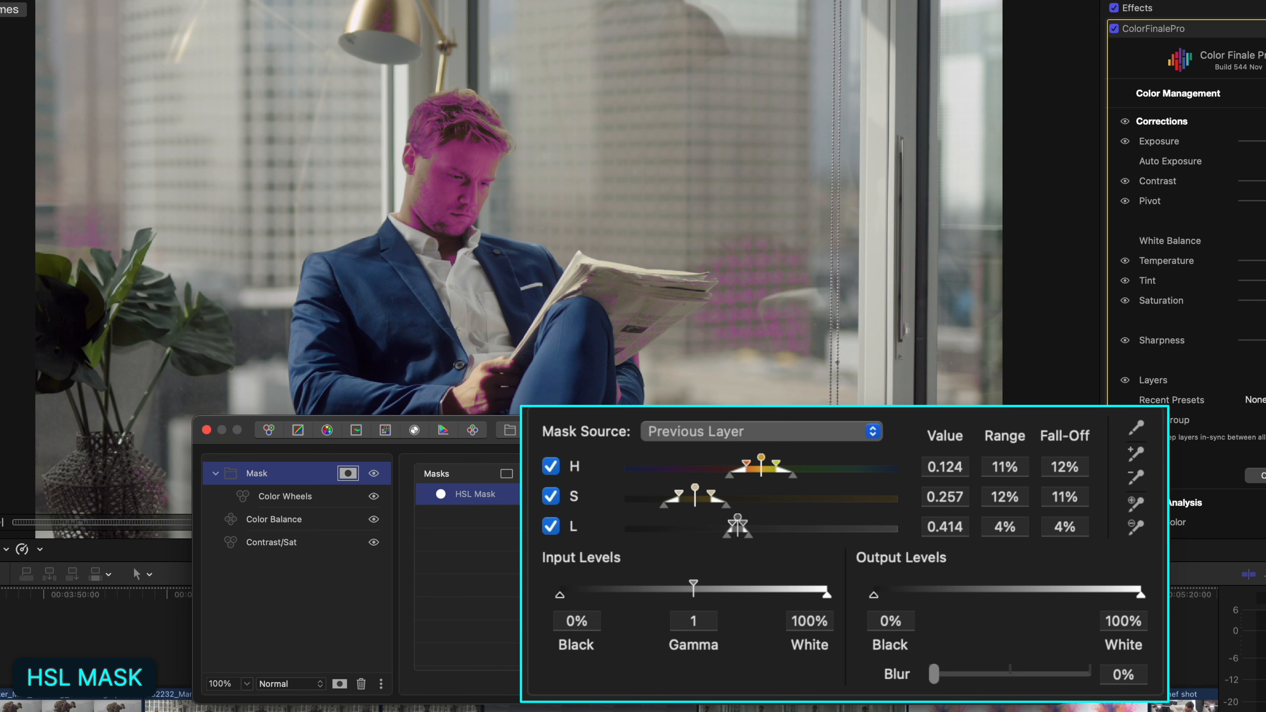
click(681, 492)
mouse_move(690, 492)
mouse_down()
mouse_move(732, 524)
mouse_move(698, 540)
mouse_move(691, 526)
mouse_move(723, 524)
mouse_move(637, 523)
mouse_move(725, 520)
mouse_move(695, 526)
mouse_move(714, 523)
mouse_move(690, 494)
mouse_up()
- Switch the display to Composite Mask and narrow the HSL Mask's luminance range to 15% and saturation range to 7%
click(993, 683)
click(997, 698)
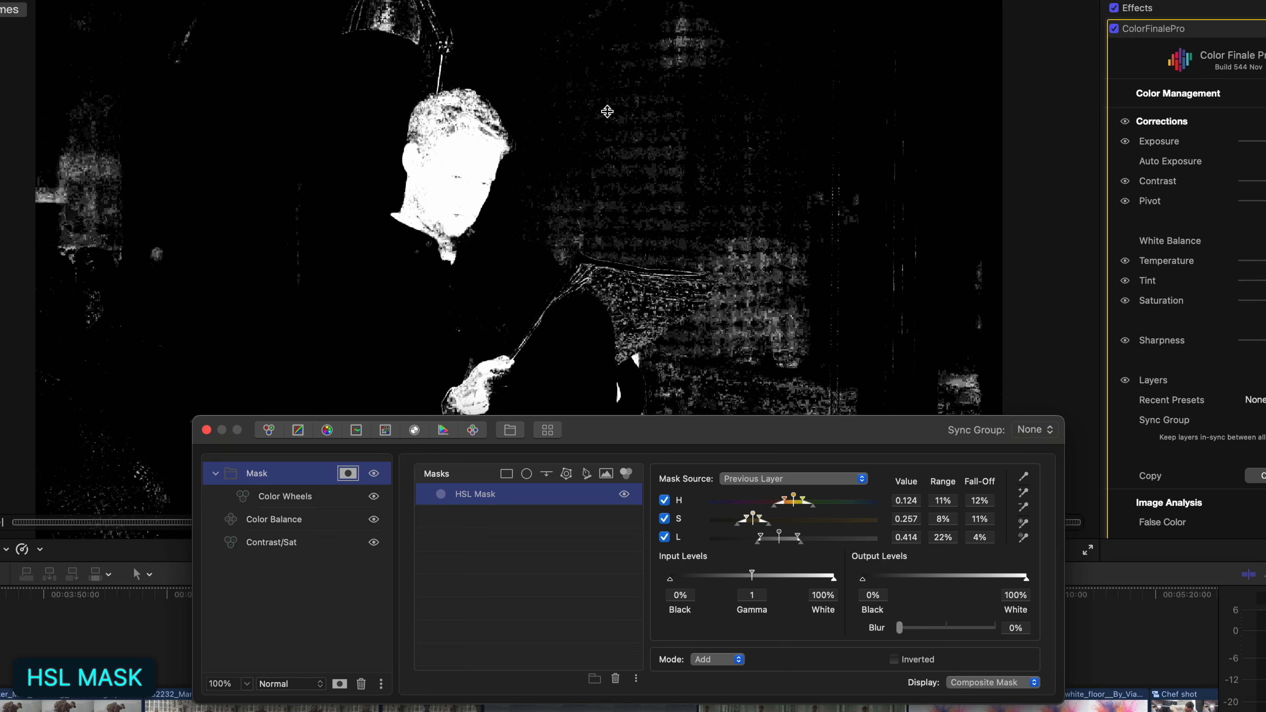
click(761, 539)
mouse_move(761, 539)
mouse_down()
mouse_move(771, 540)
mouse_move(753, 522)
mouse_up()
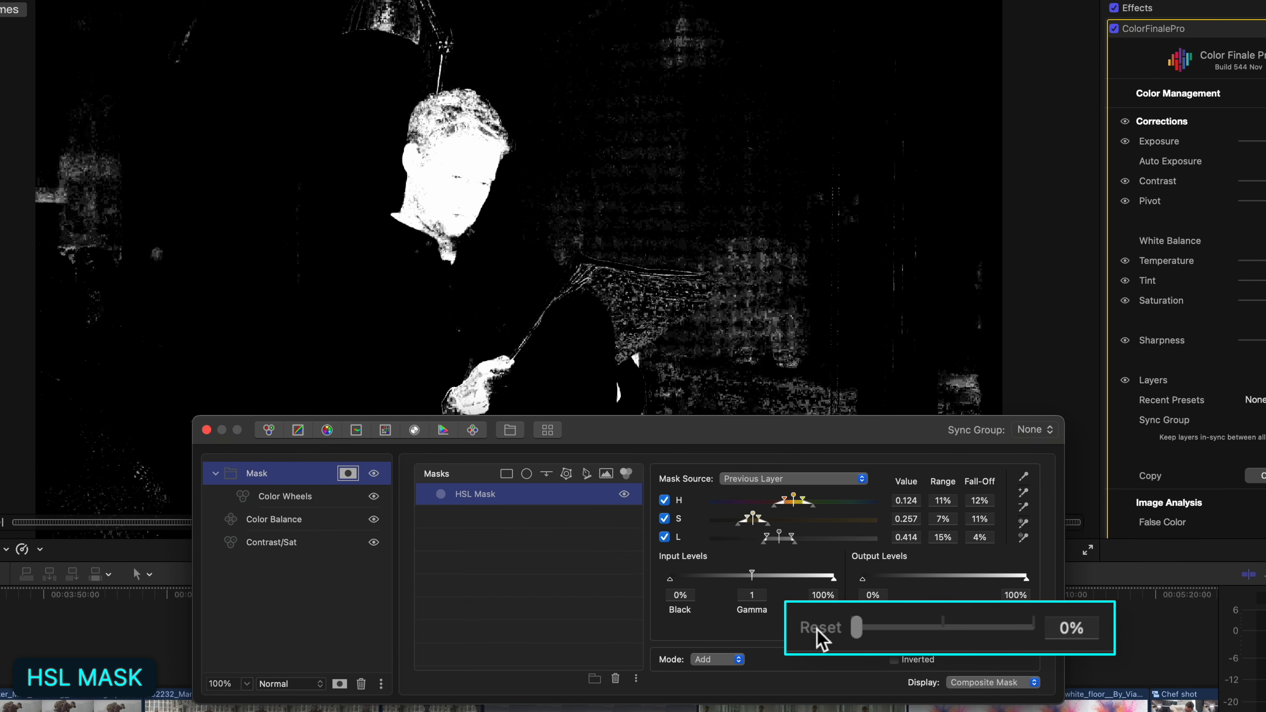
- Try a 5% blur on the HSL Mask and return the blur to 0%
mouse_move(856, 629)
mouse_down()
mouse_move(874, 634)
mouse_move(869, 622)
mouse_up()
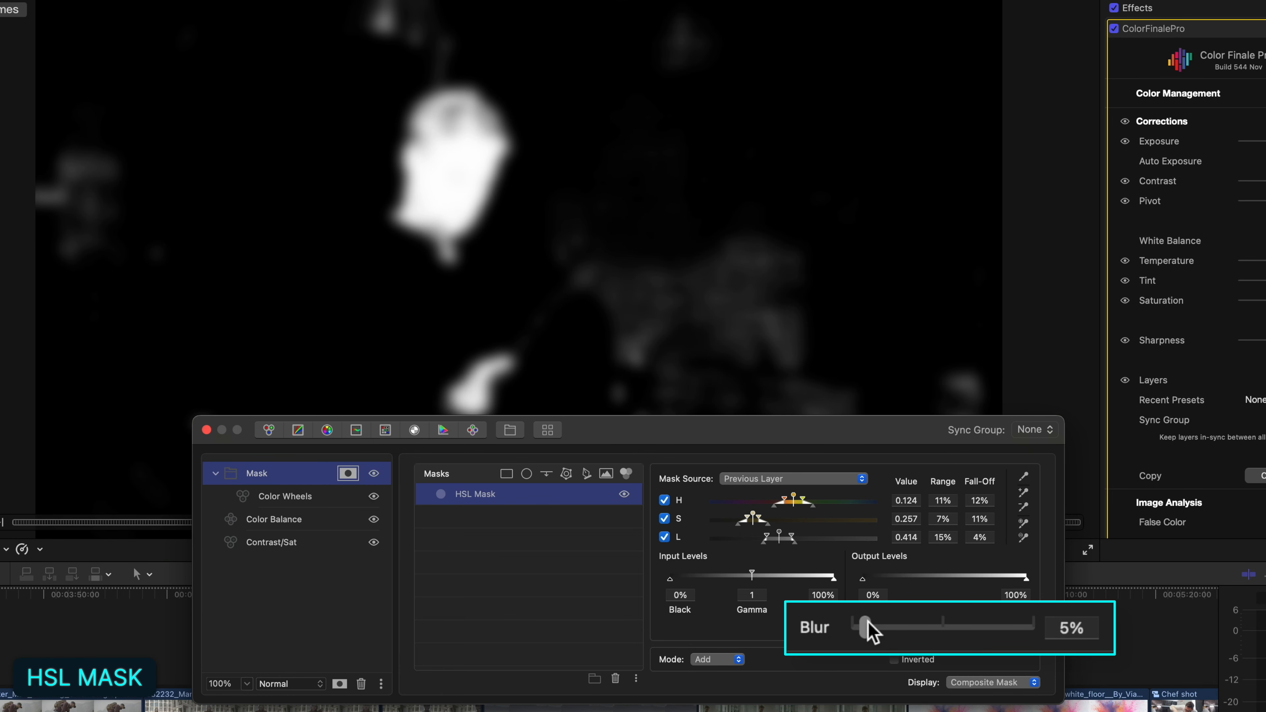
drag(872, 632, 830, 630)
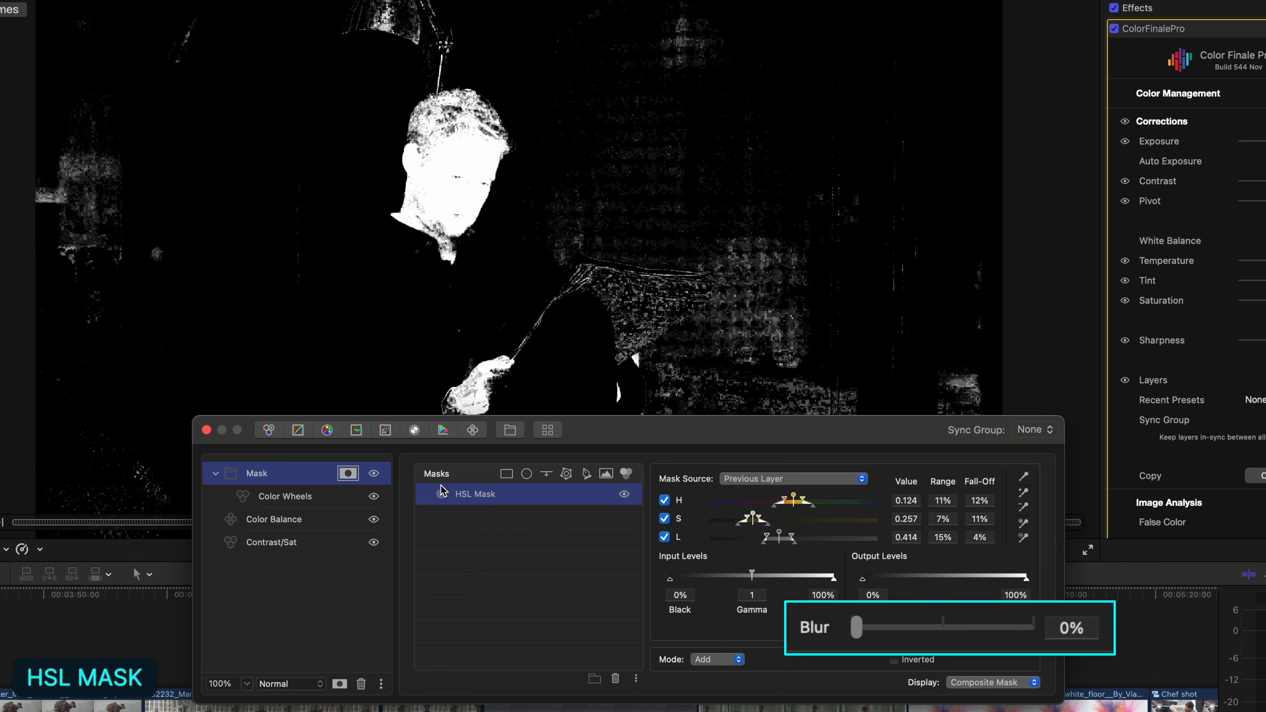
- Invert the HSL Mask and set the mask display to Mask Input + Mask
click(325, 501)
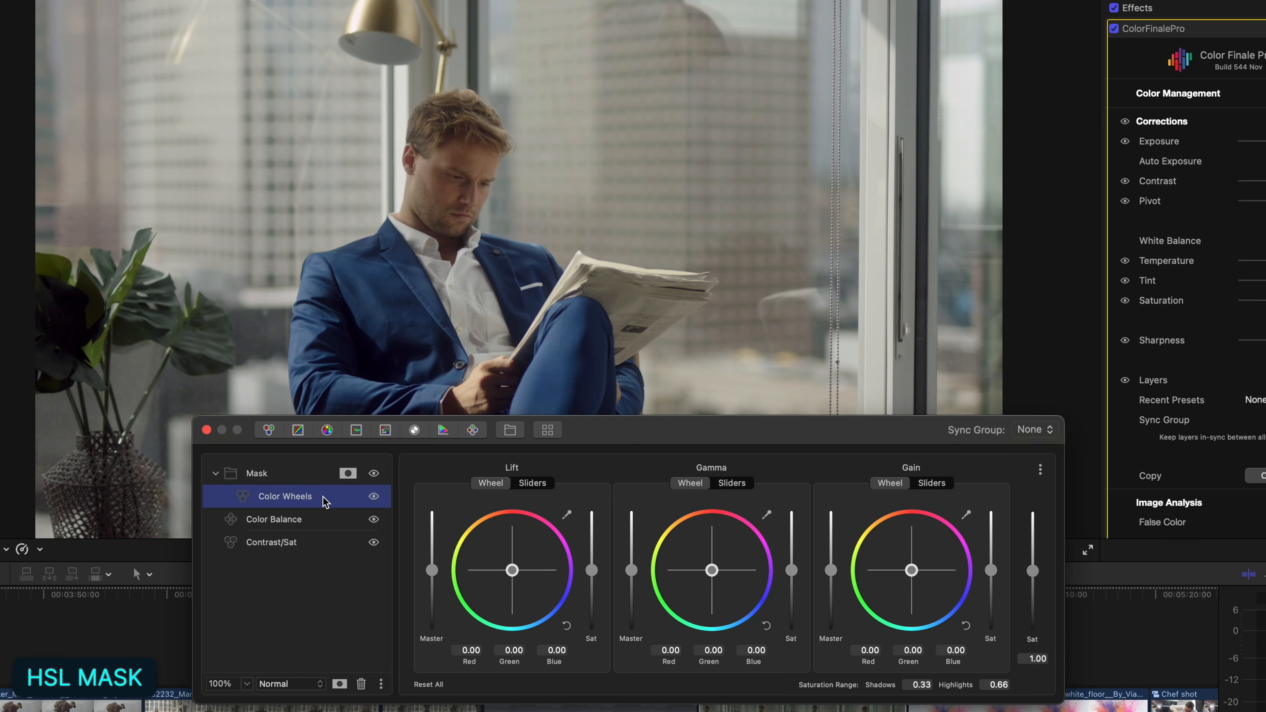
click(349, 475)
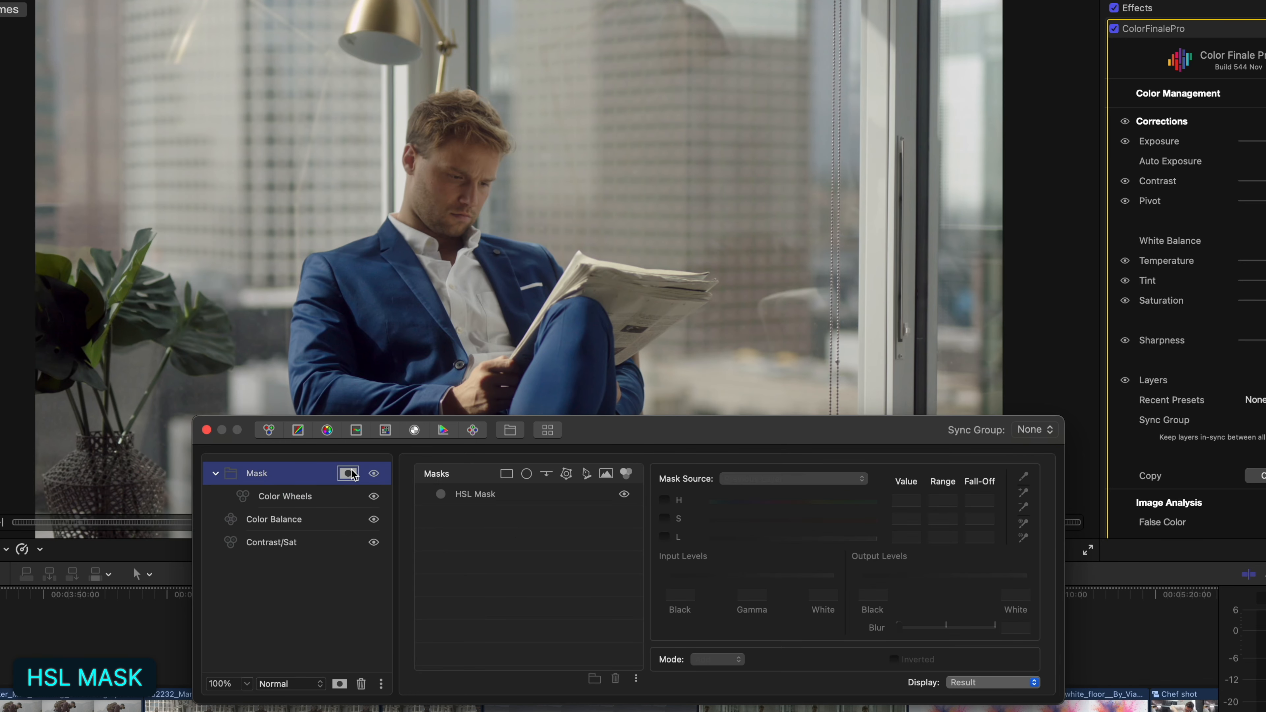
click(484, 496)
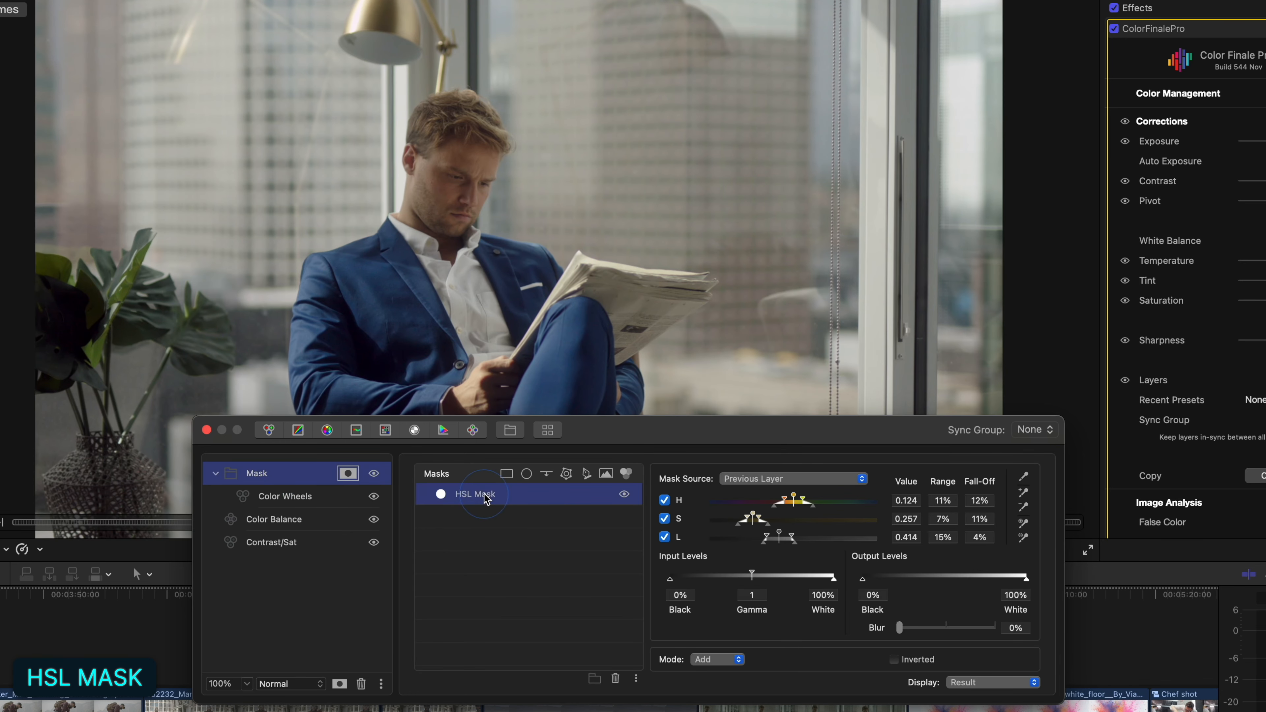
click(895, 660)
click(977, 682)
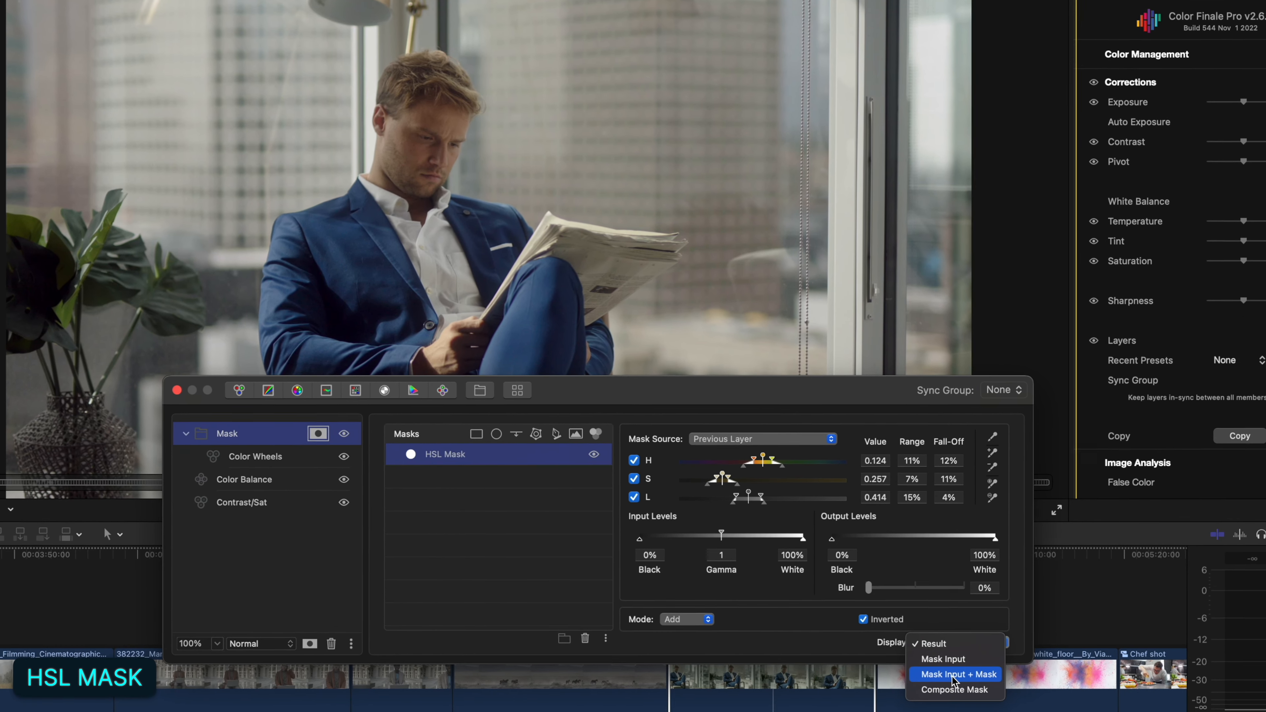
click(953, 678)
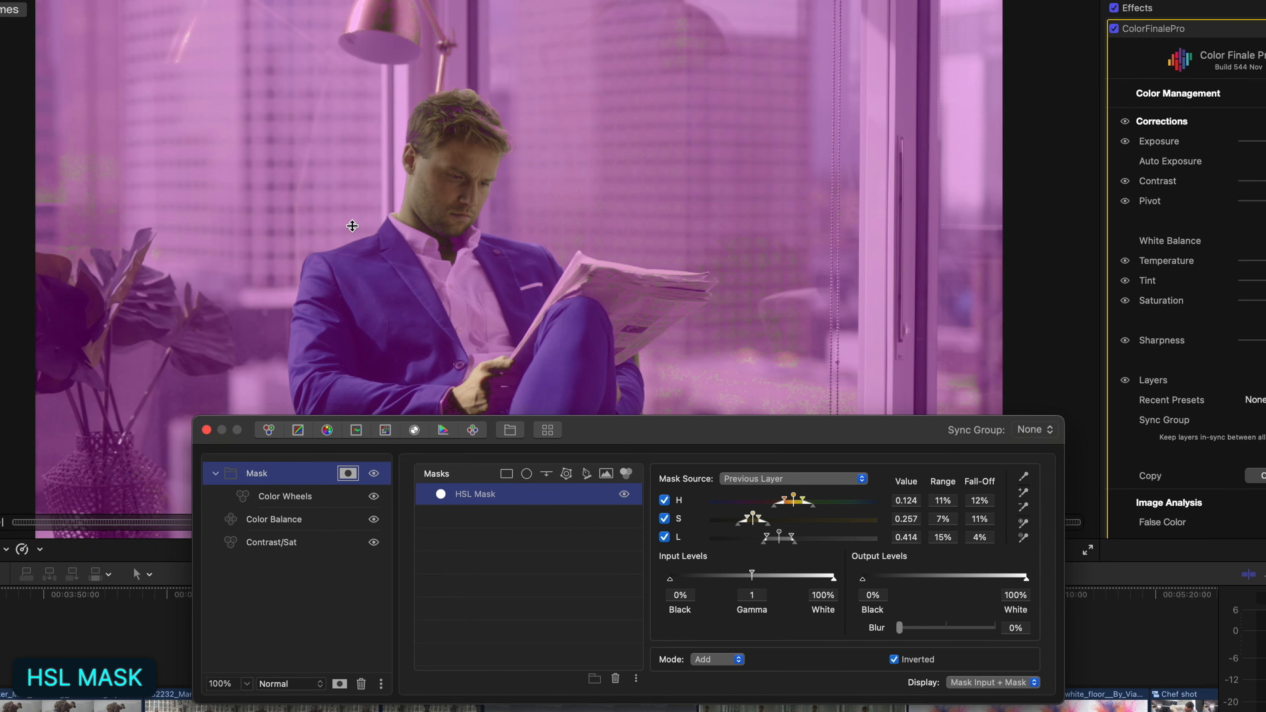
- Shift the Mask group's Color Wheels toward teal, with red at -0.03 in Lift, -0.14 in Gamma and -0.06 in Gain
click(309, 503)
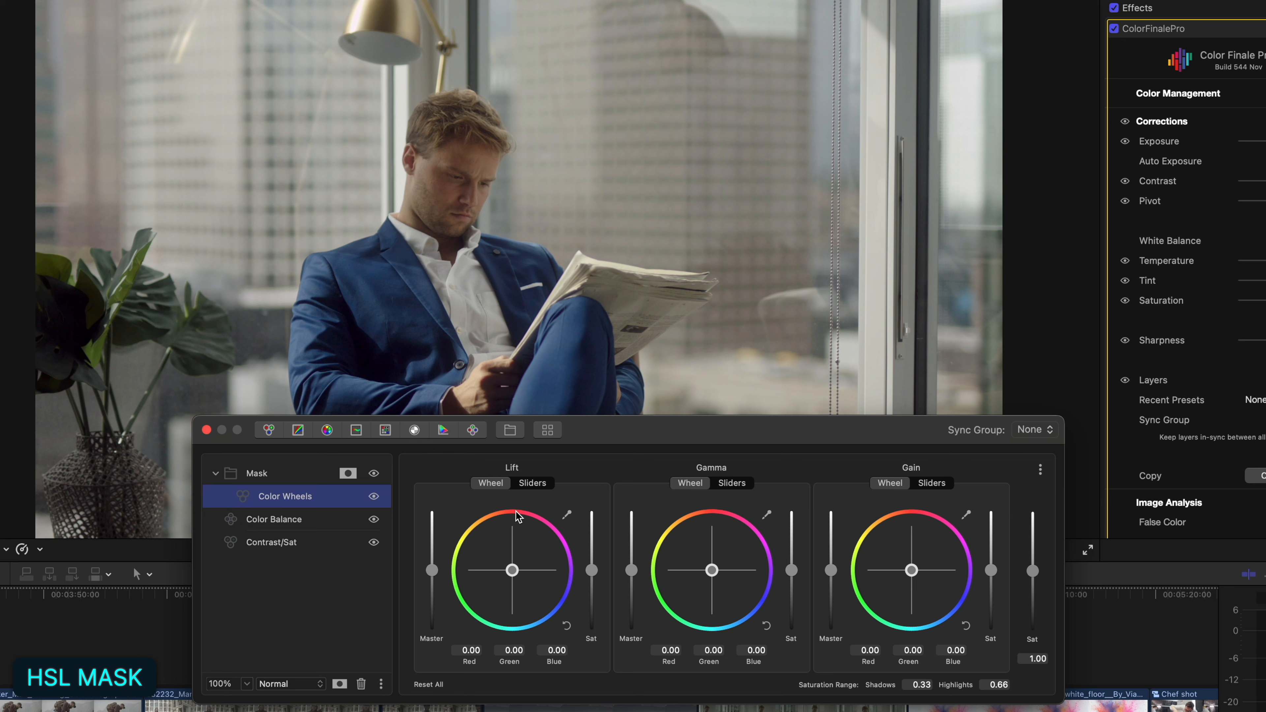
mouse_move(515, 578)
mouse_down()
mouse_move(515, 596)
mouse_move(512, 578)
mouse_up()
drag(717, 569, 724, 641)
drag(911, 573, 930, 617)
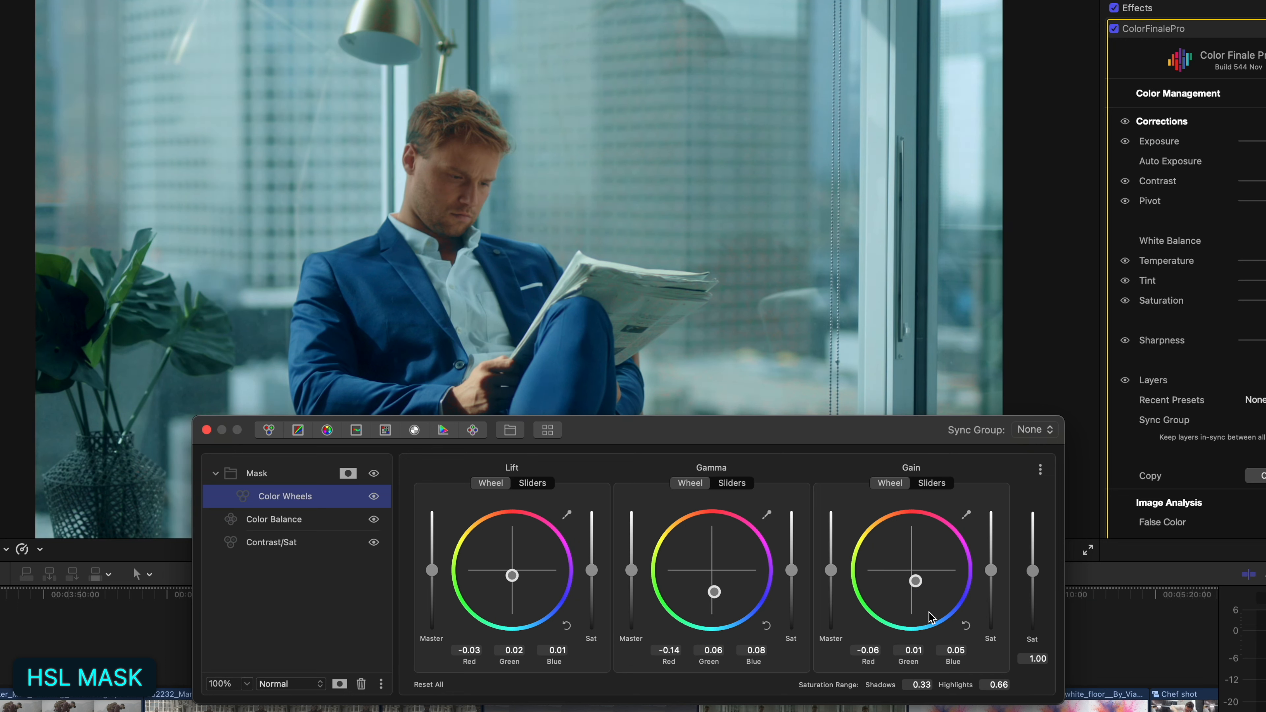
- Set the HSL Mask's blur to 9% to soften its edges around the man's hair
click(1003, 6)
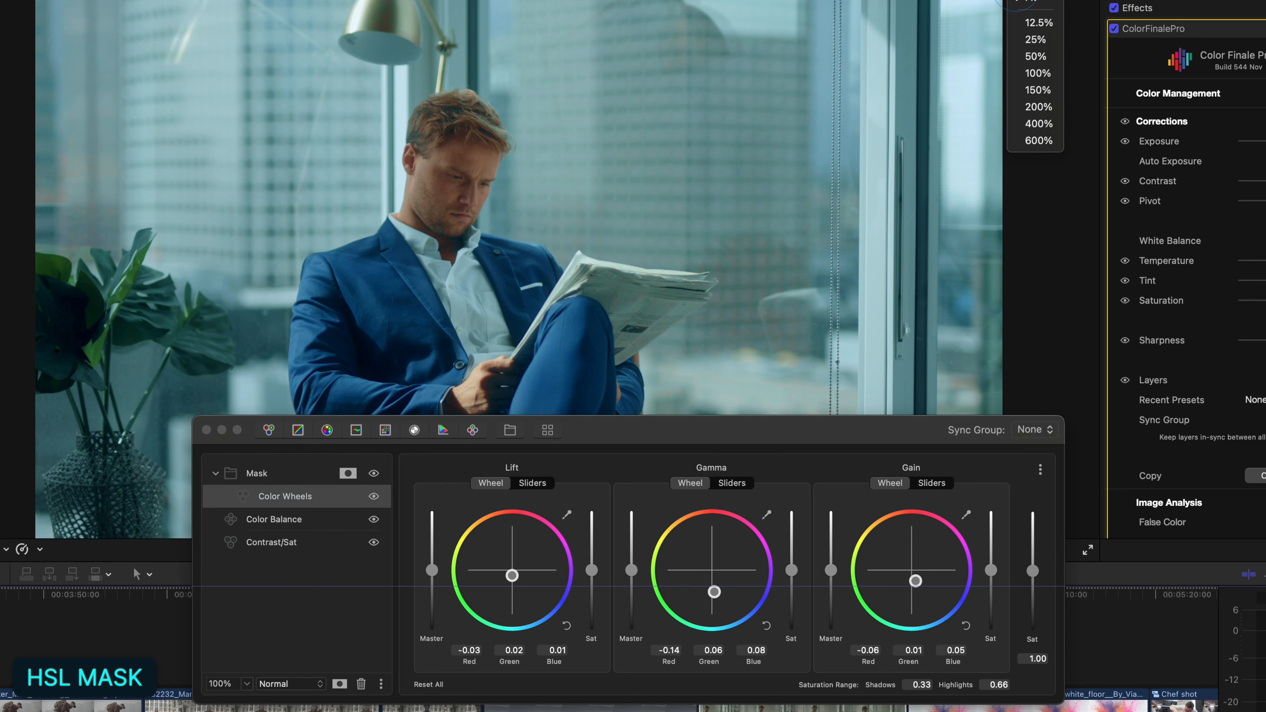
click(1044, 124)
drag(1069, 265, 1073, 267)
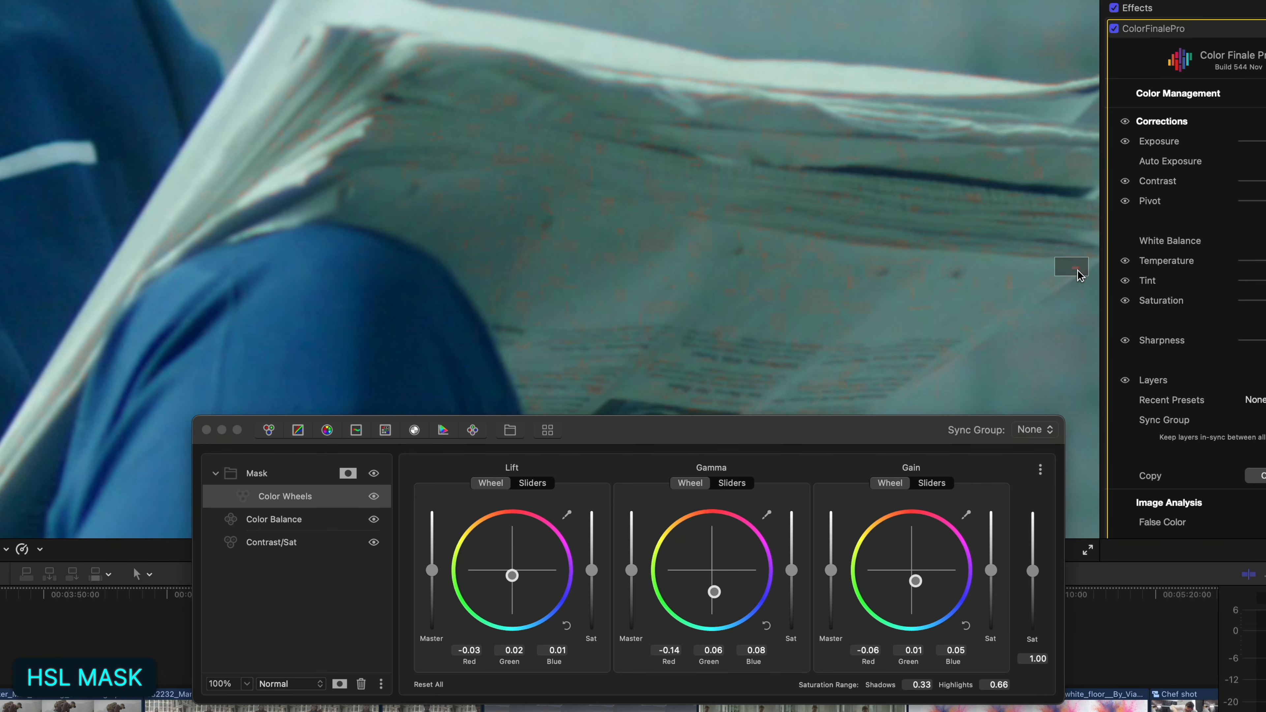
drag(1075, 268, 1069, 262)
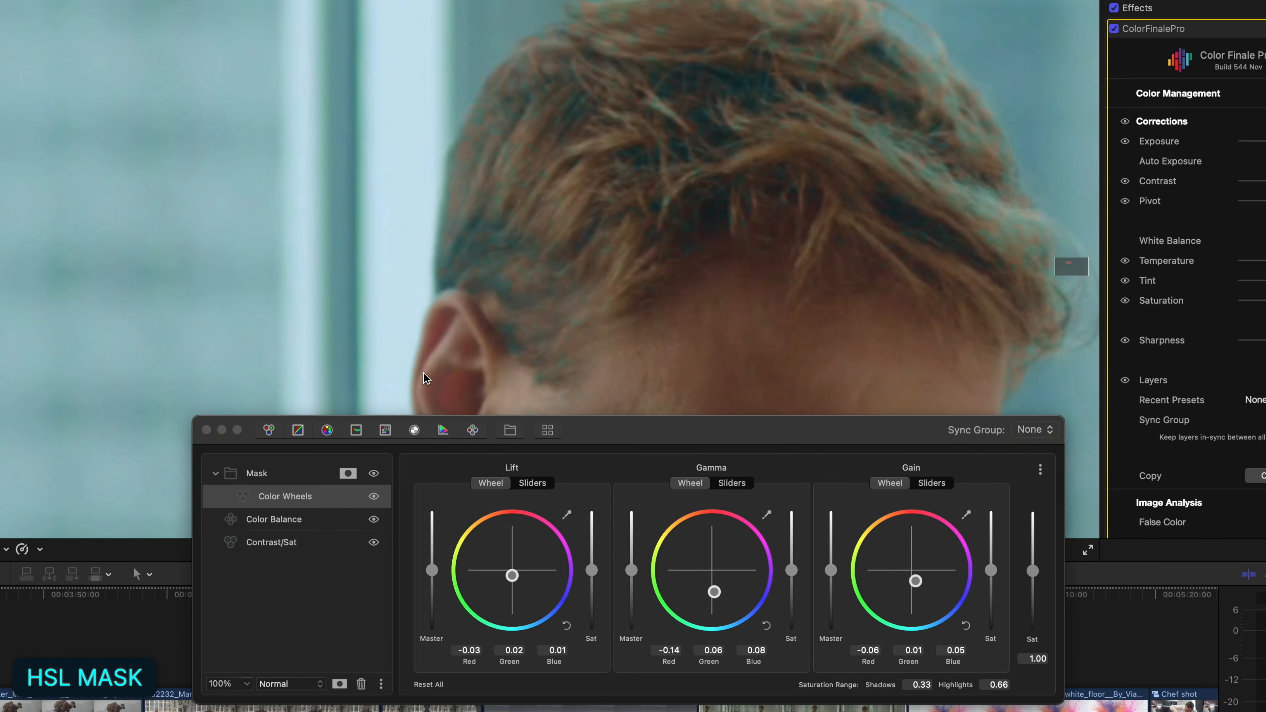
click(349, 473)
click(494, 494)
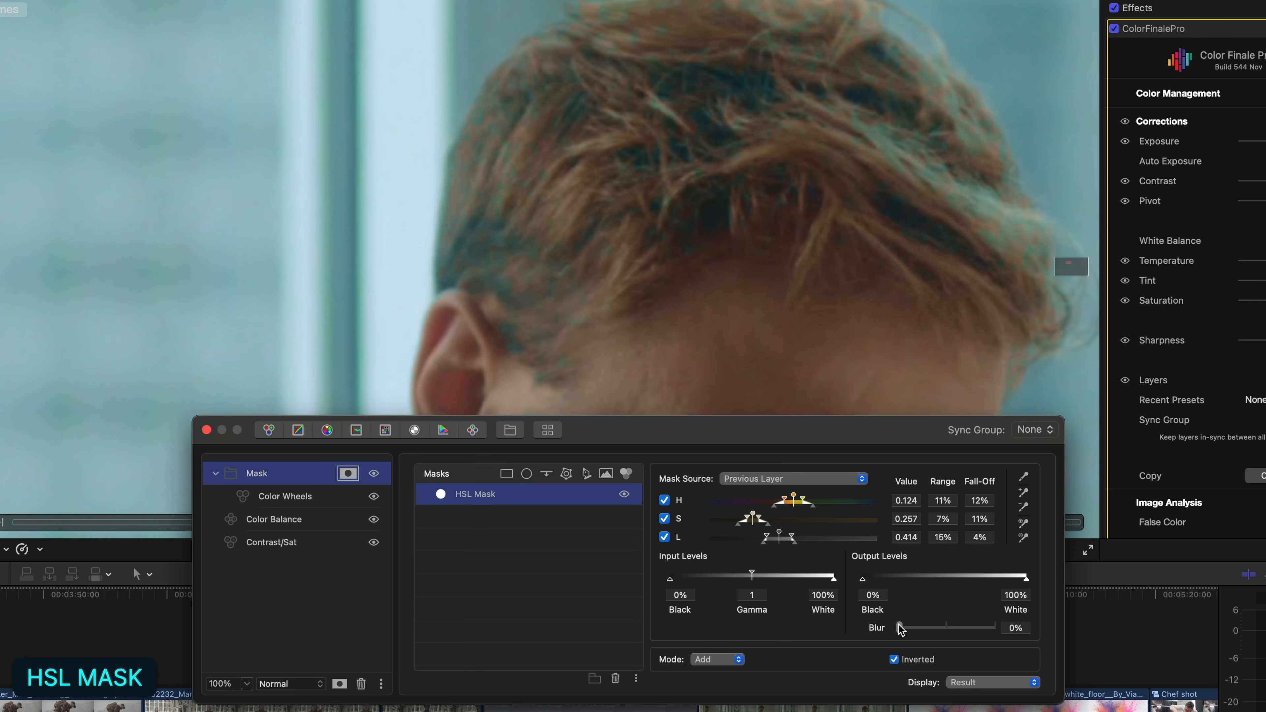
drag(901, 629, 908, 627)
drag(908, 629, 843, 629)
drag(900, 629, 908, 632)
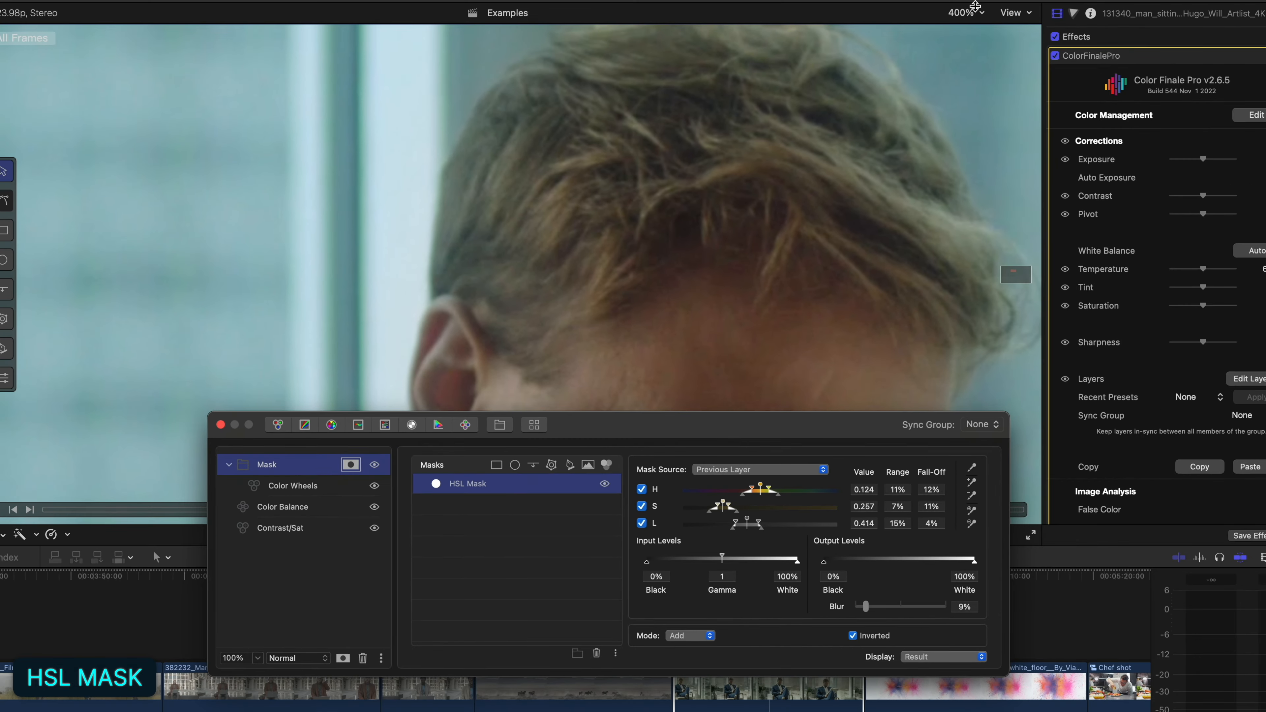
click(927, 35)
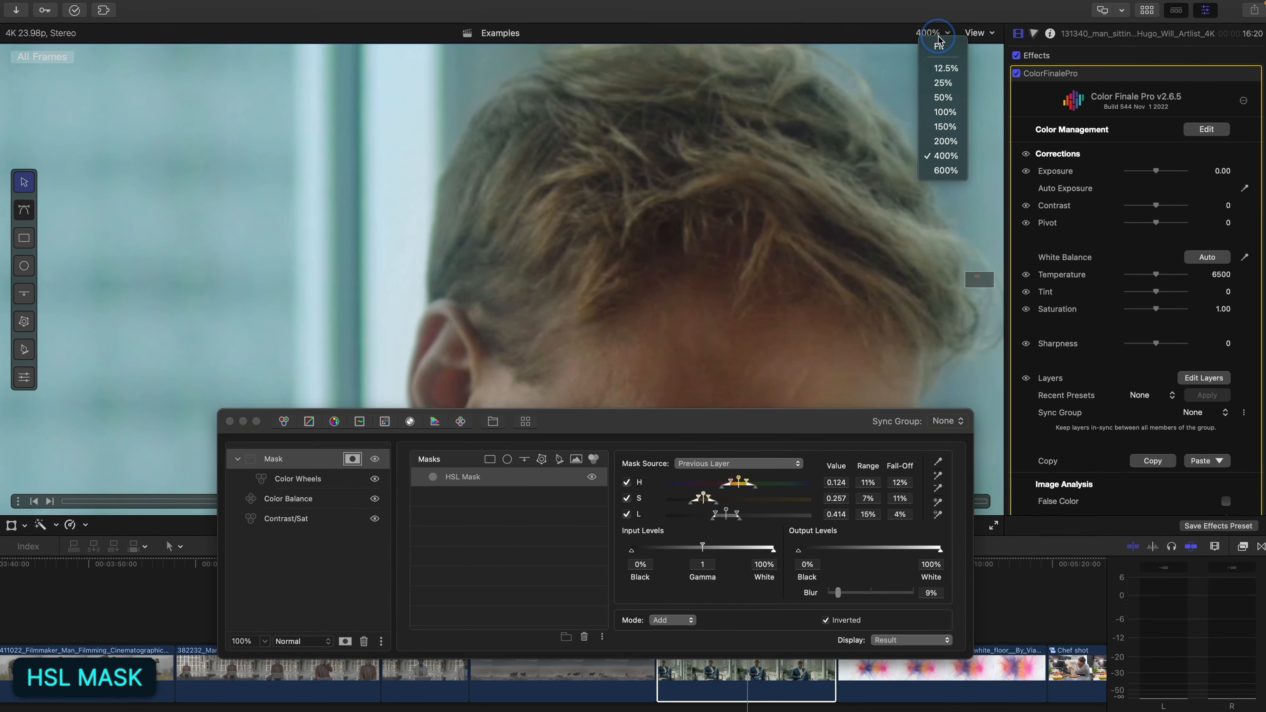
click(935, 50)
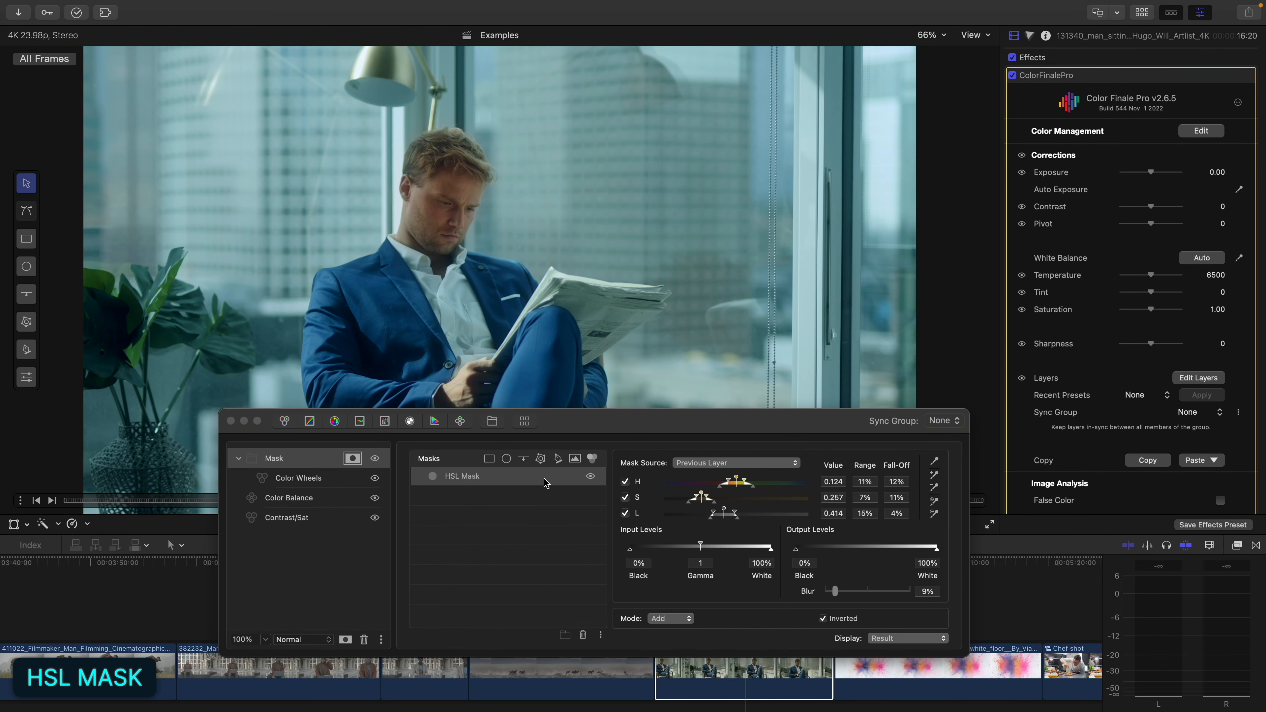
- Reduce the Color Wheels layer's opacity to 55% and reopen the HSL Mask's settings
click(283, 419)
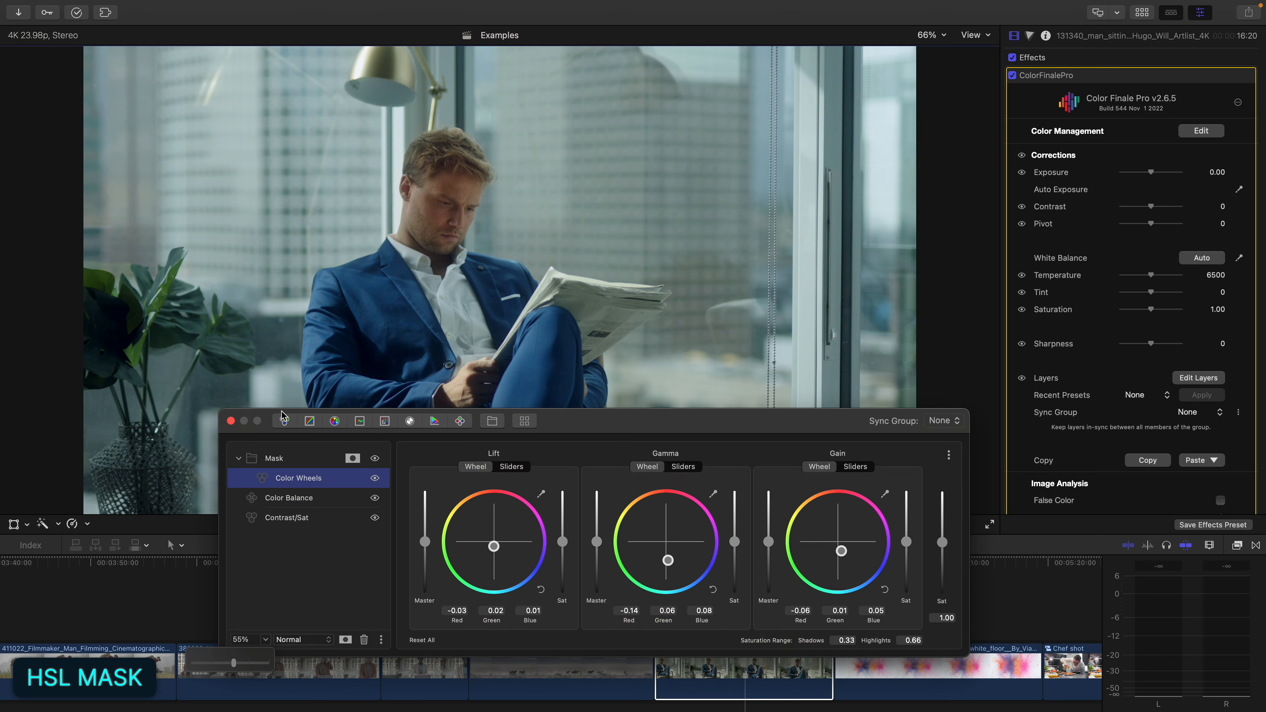
click(353, 459)
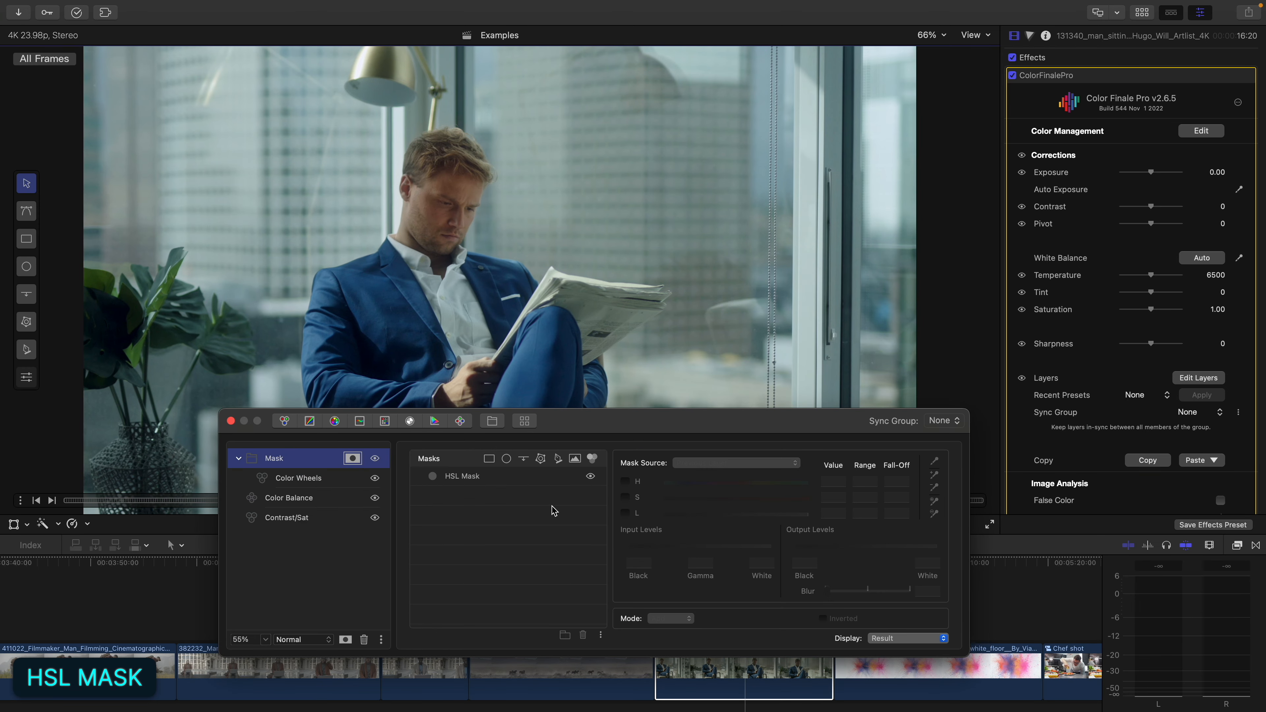
click(522, 477)
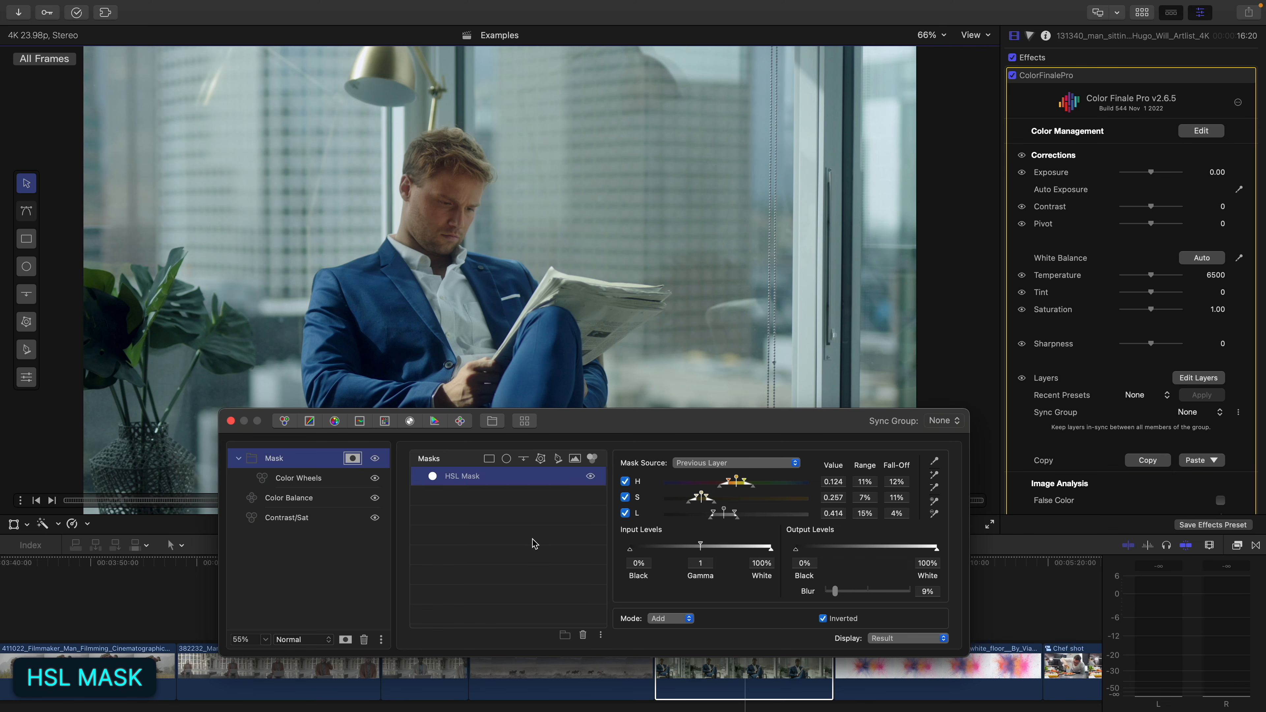
- Add a Six Vectors layer inside the Mask group, try red hue -0.015 and saturation -0.253, and reset the red vector
click(334, 421)
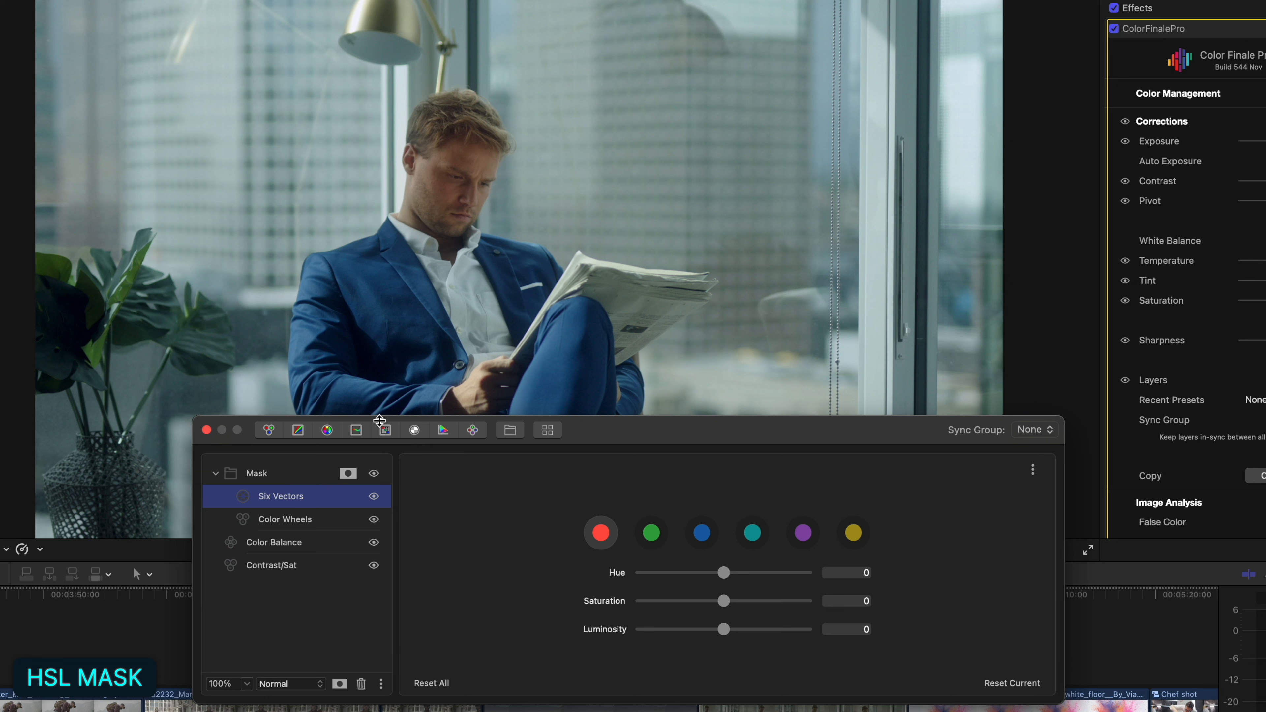
click(539, 203)
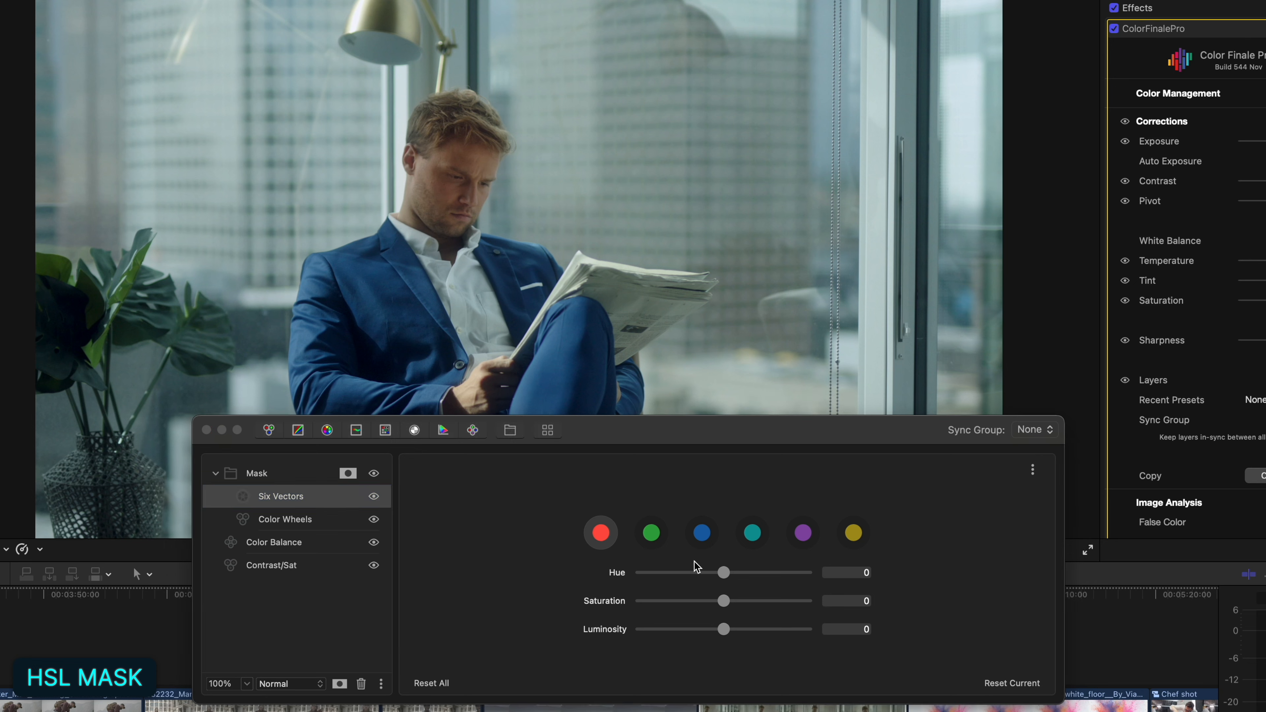
drag(723, 573, 707, 607)
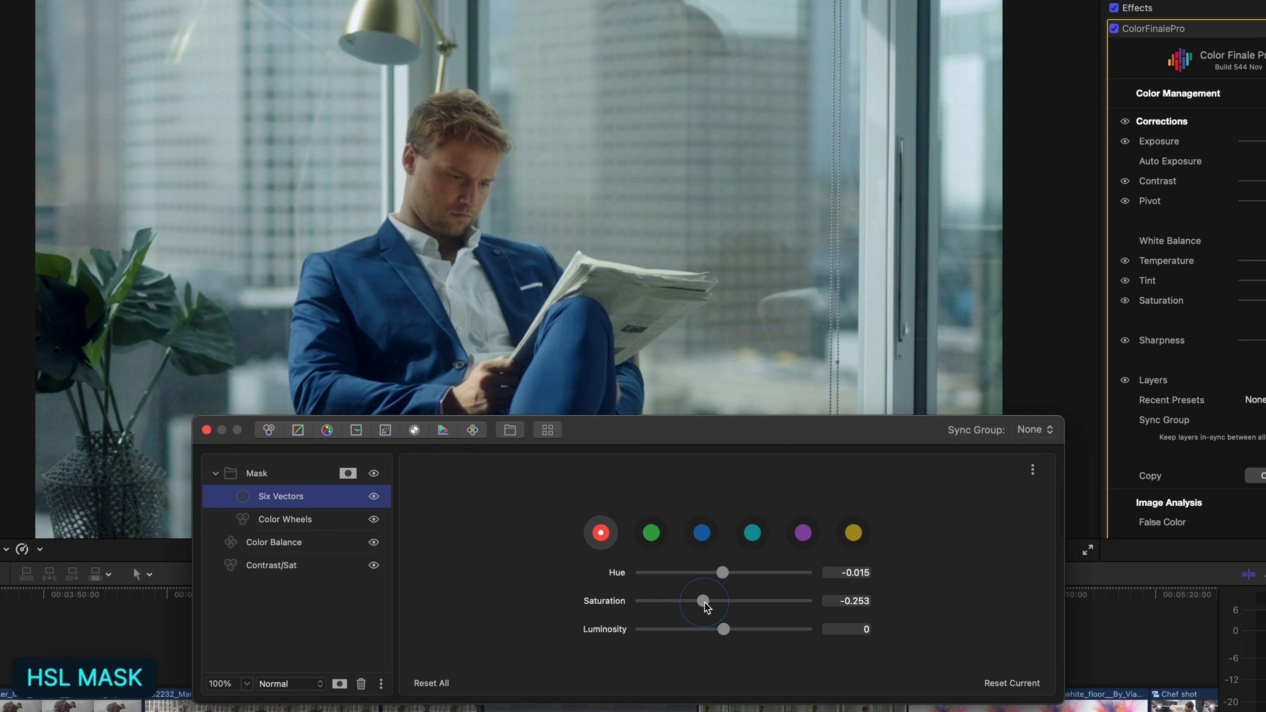
click(1004, 684)
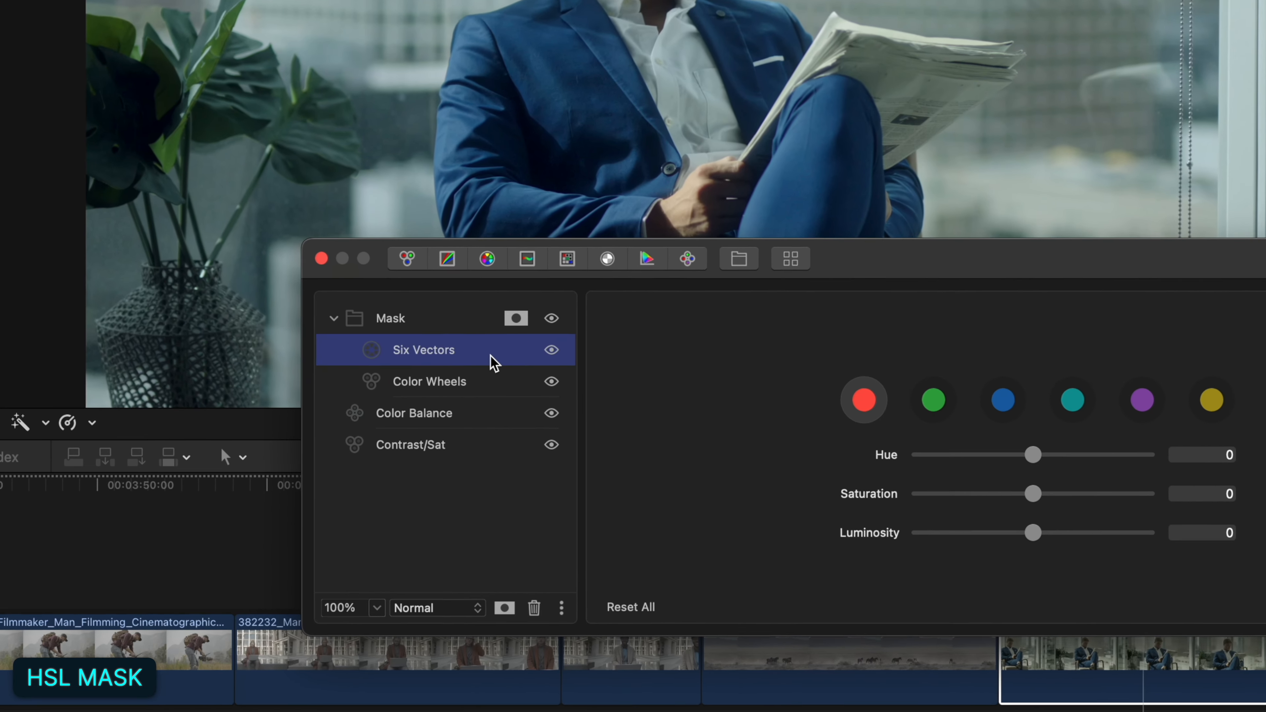
- Invert the parent mask for the Six Vectors layer and try adjusting the red vector
click(329, 500)
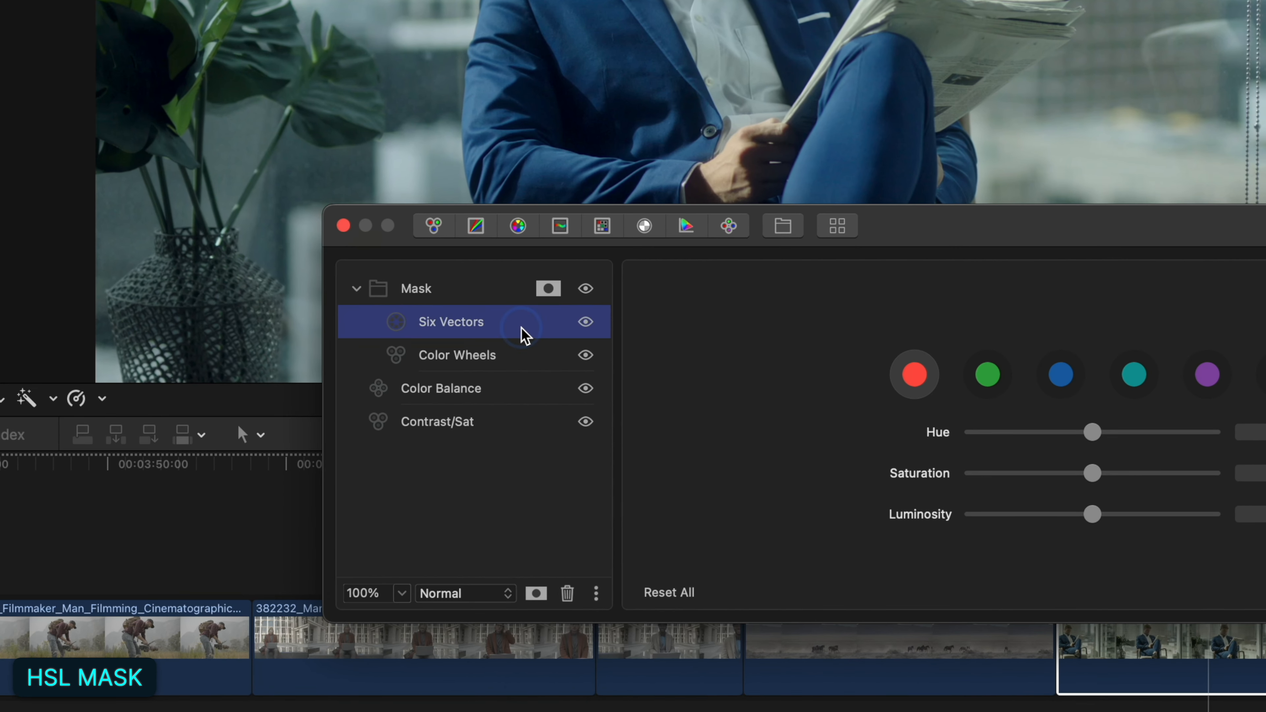
right_click(521, 329)
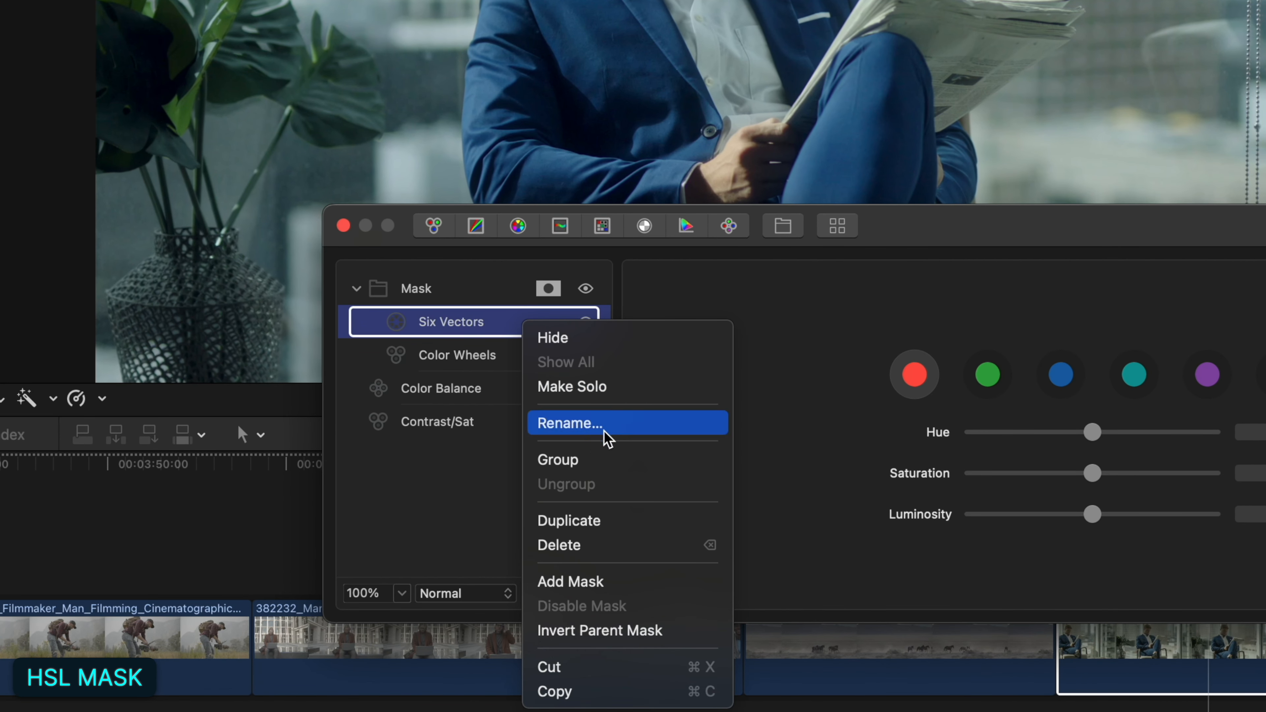
click(632, 632)
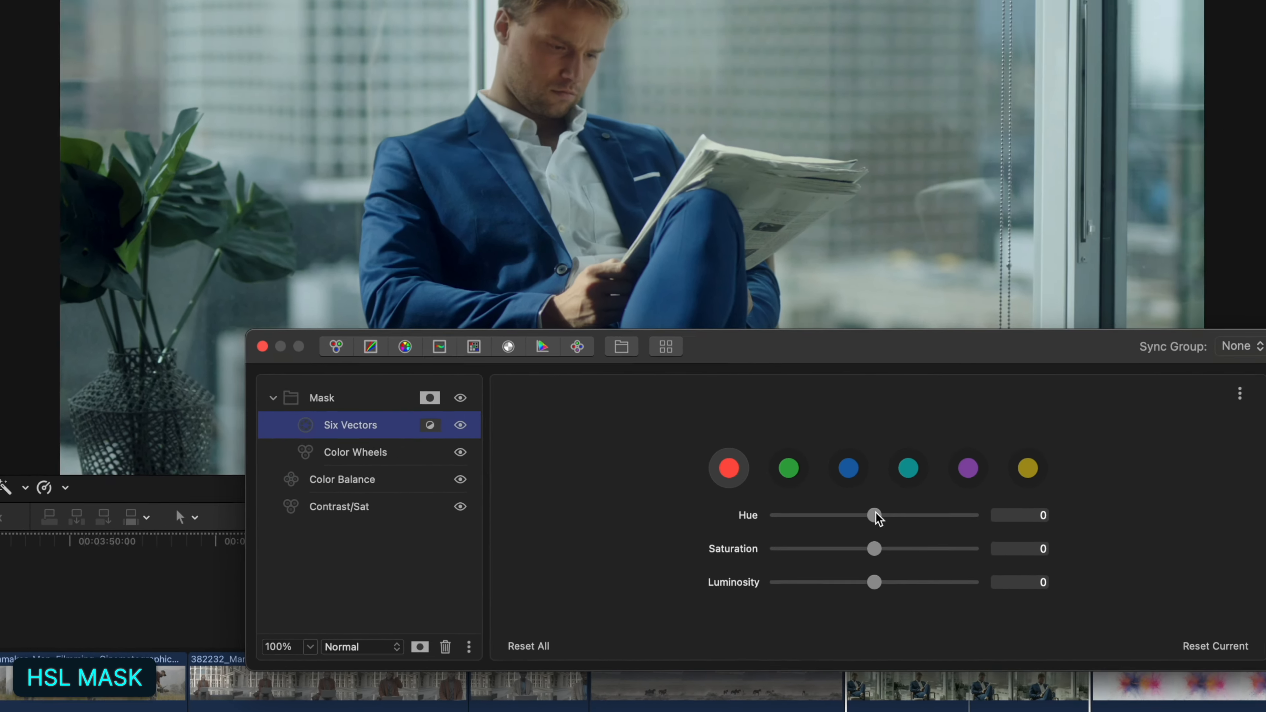
drag(875, 519, 847, 521)
drag(703, 579, 835, 635)
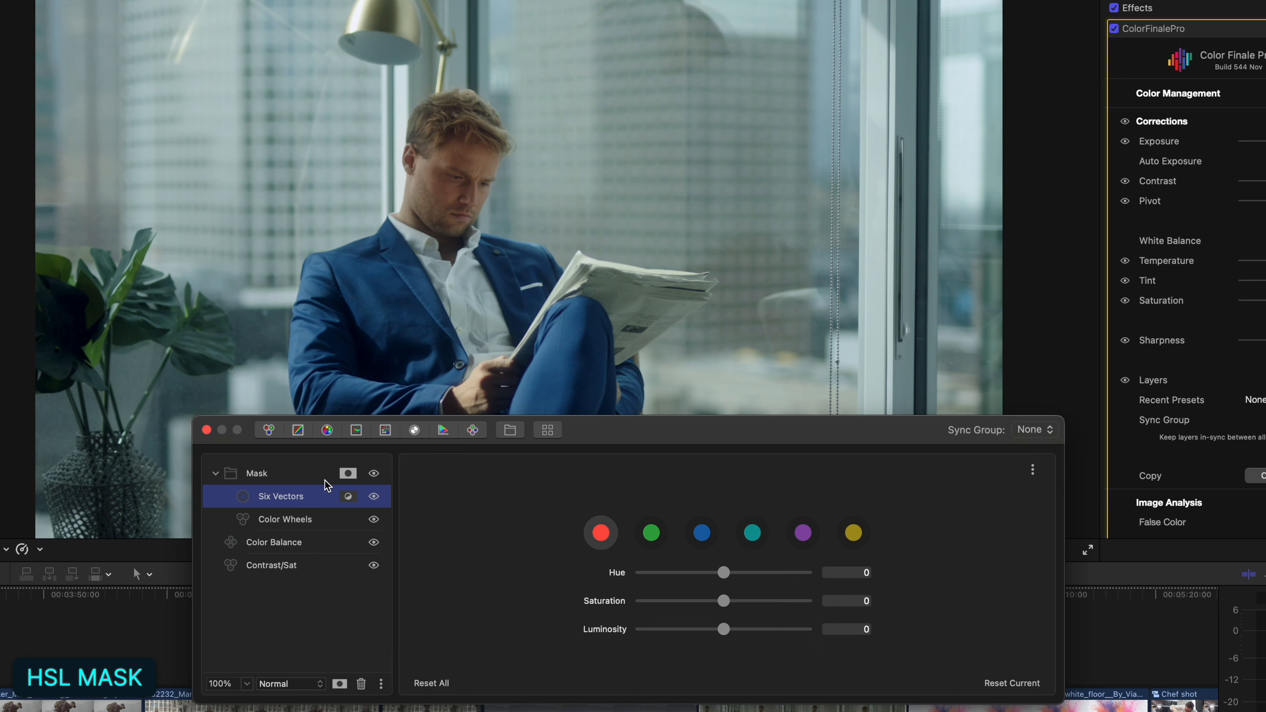
- Add a Curves layer to the Mask group with its parent mask inverted and try adjusting the Master curve
click(303, 432)
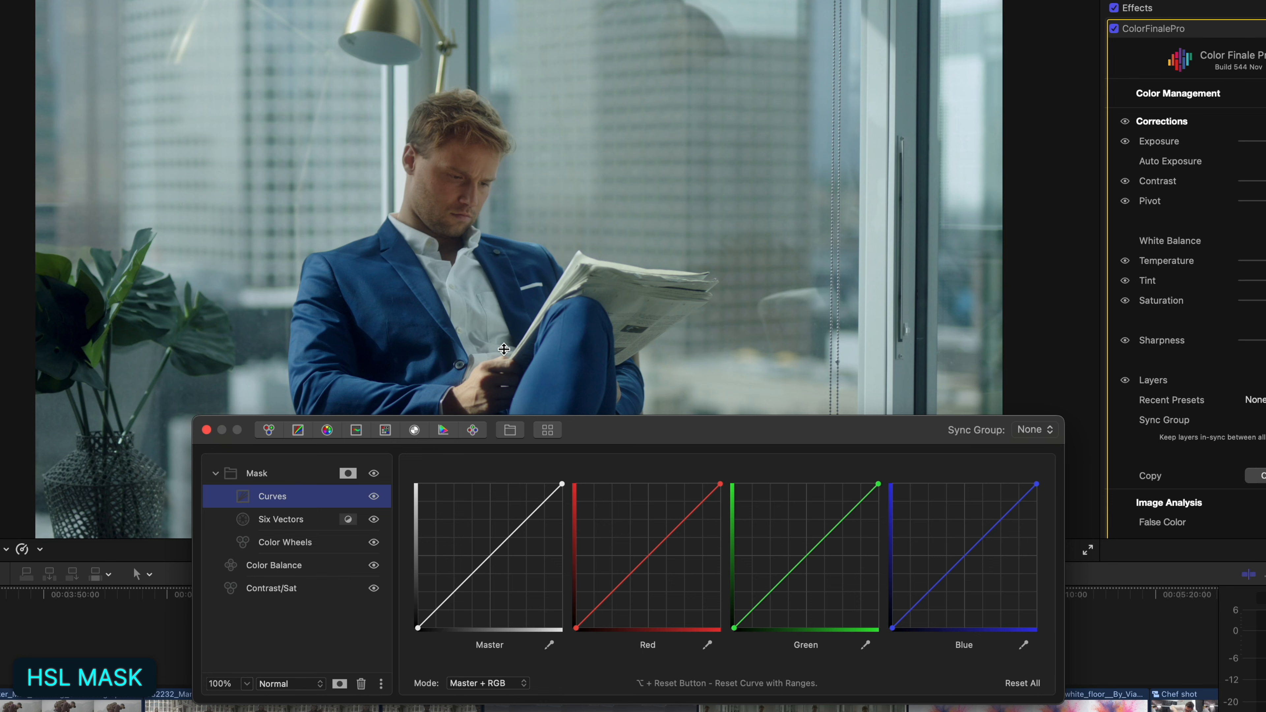
right_click(328, 504)
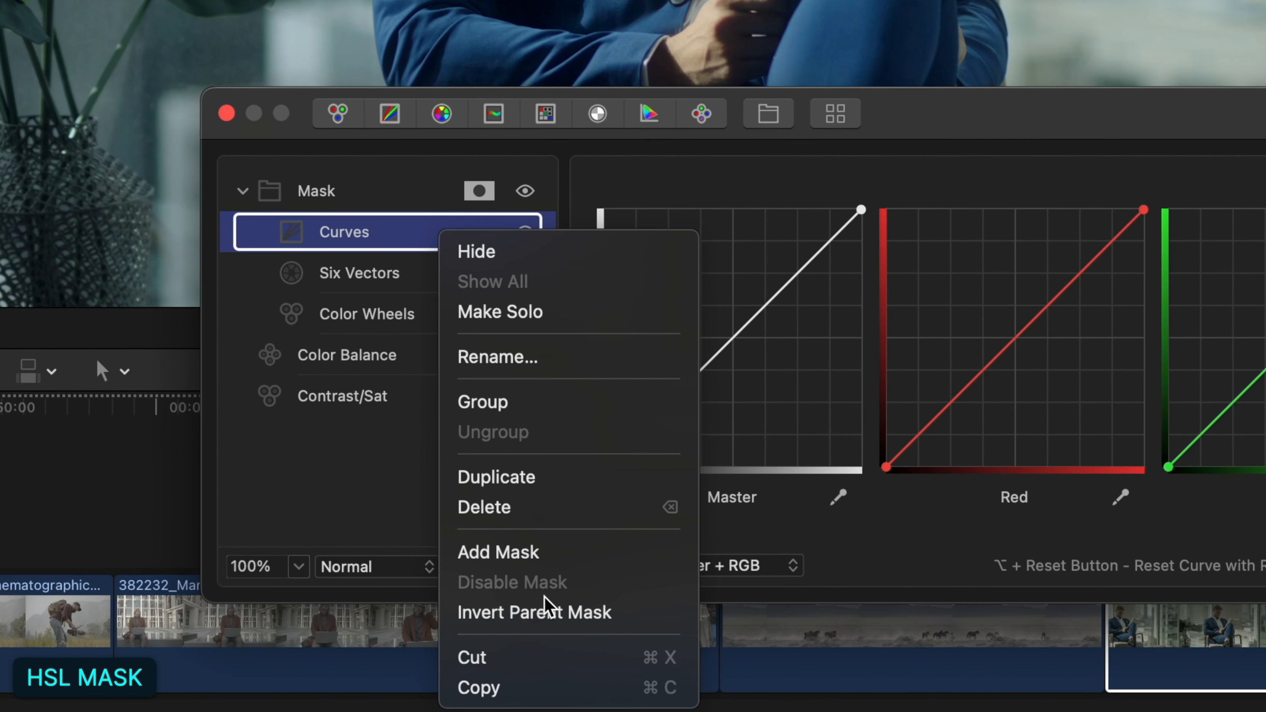
click(548, 615)
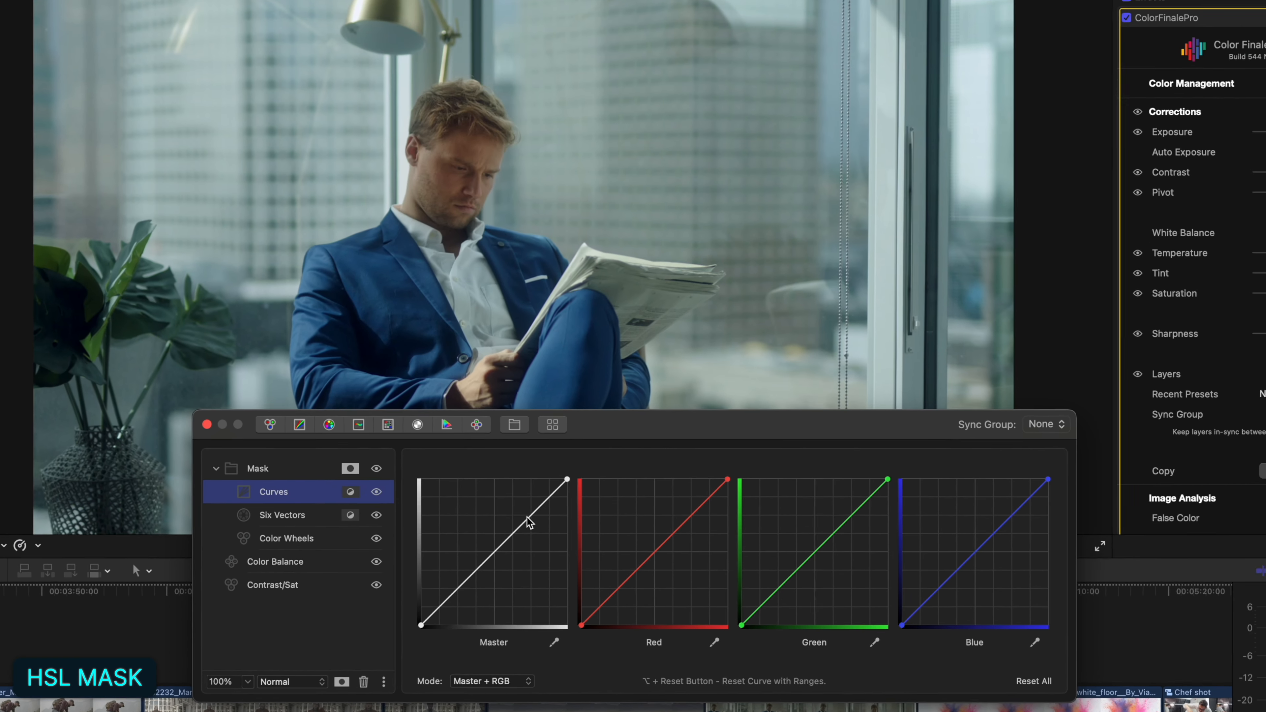
drag(745, 321, 730, 312)
drag(518, 520, 518, 519)
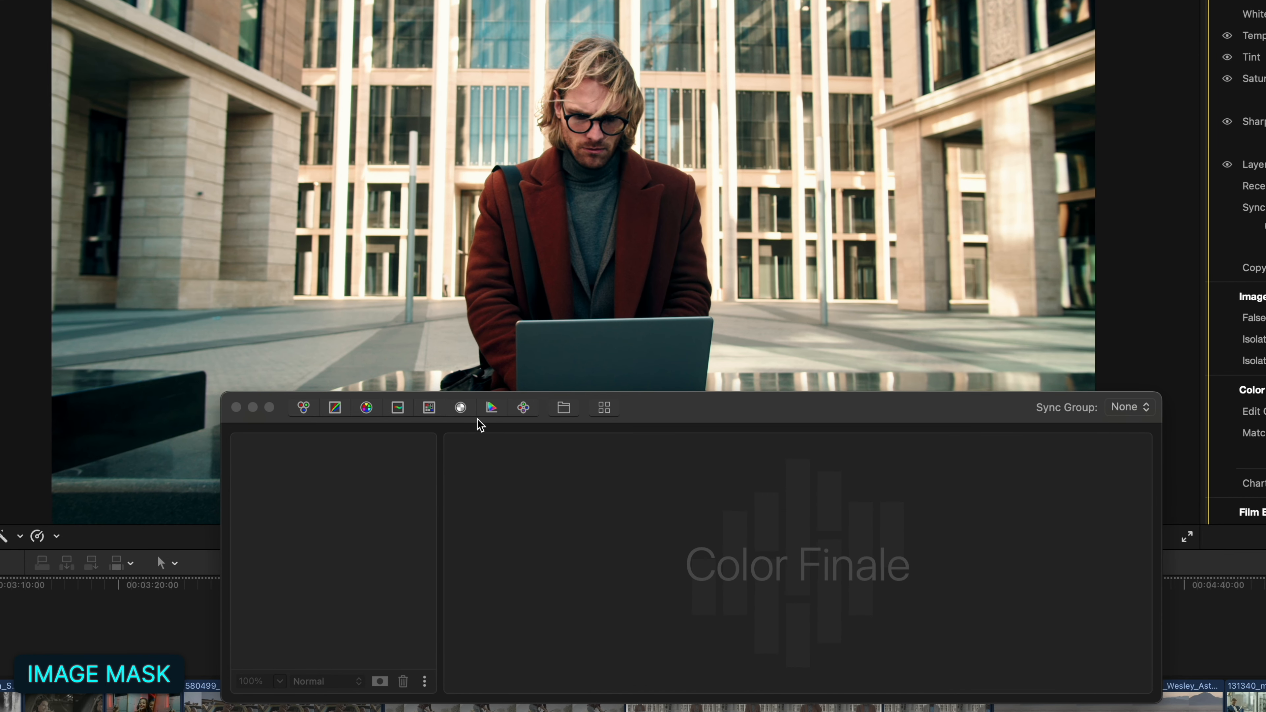
- Add a Filter layer to the clip of the man with the laptop, using Disc Blur with a 12% radius
click(460, 408)
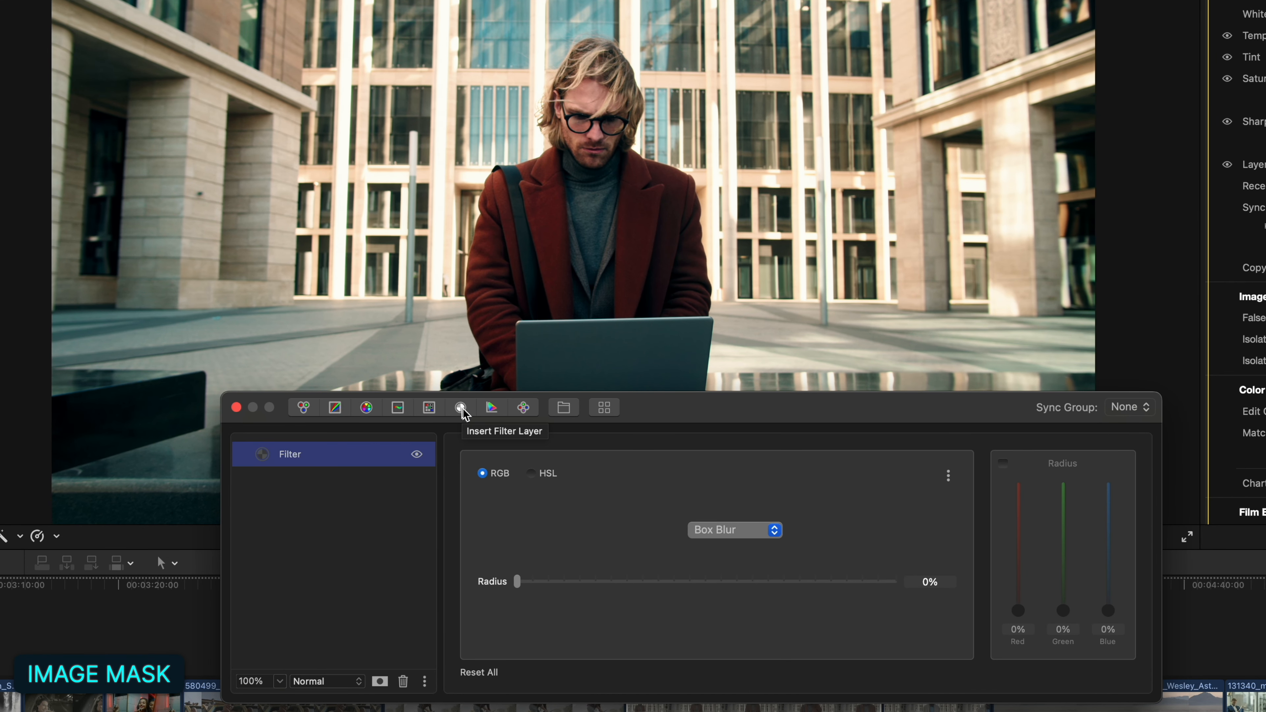
click(741, 531)
click(736, 552)
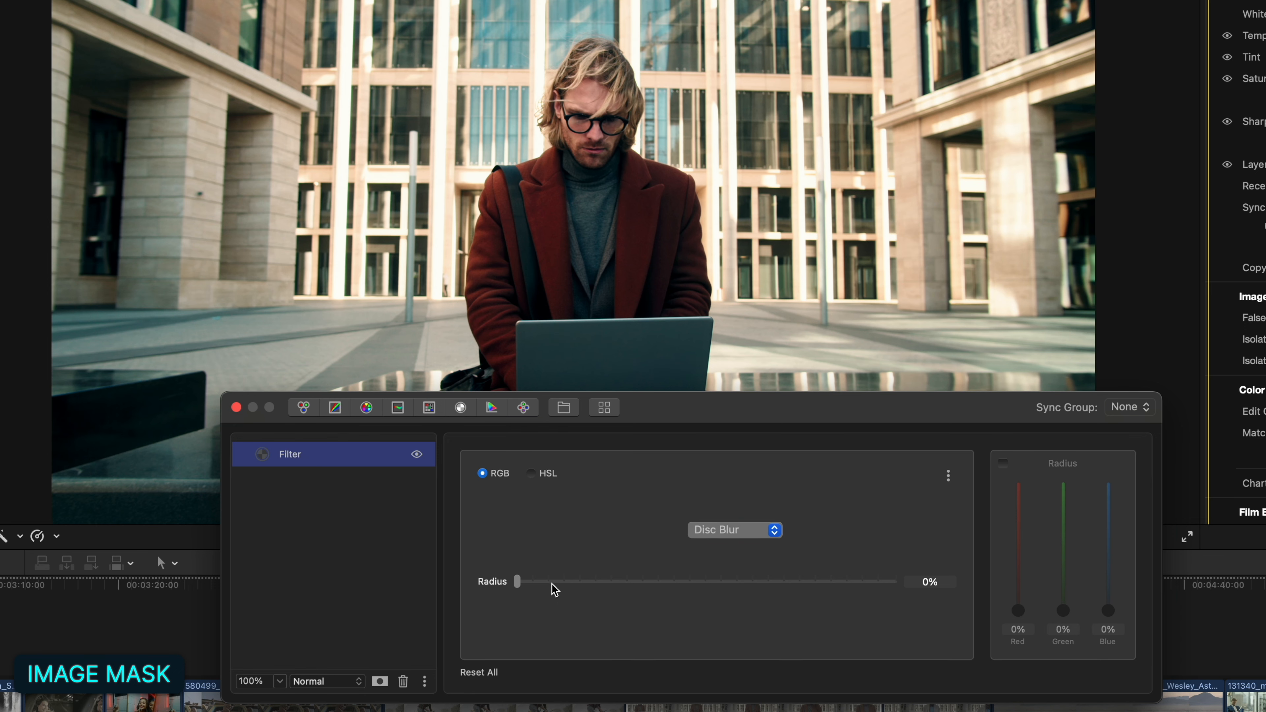
click(567, 581)
drag(570, 584, 564, 583)
- Add an Image Mask to the Filter layer and set the mask display to Composite Mask
click(380, 681)
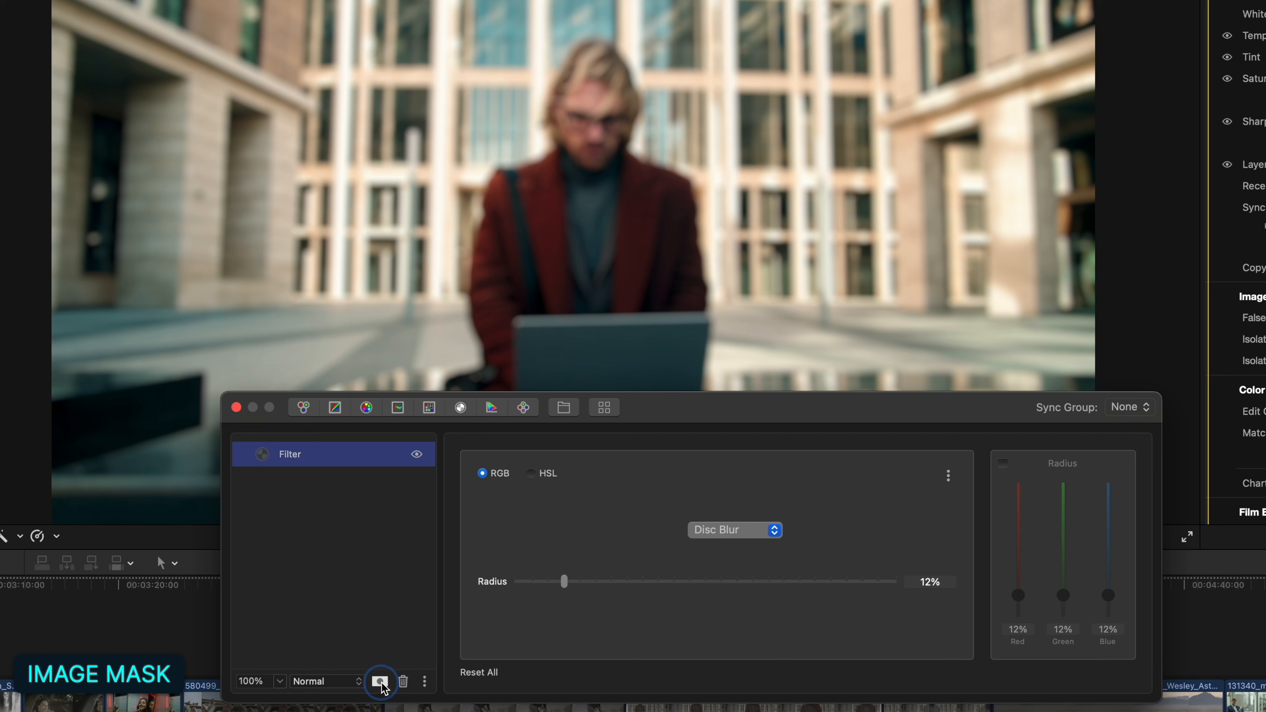
click(389, 453)
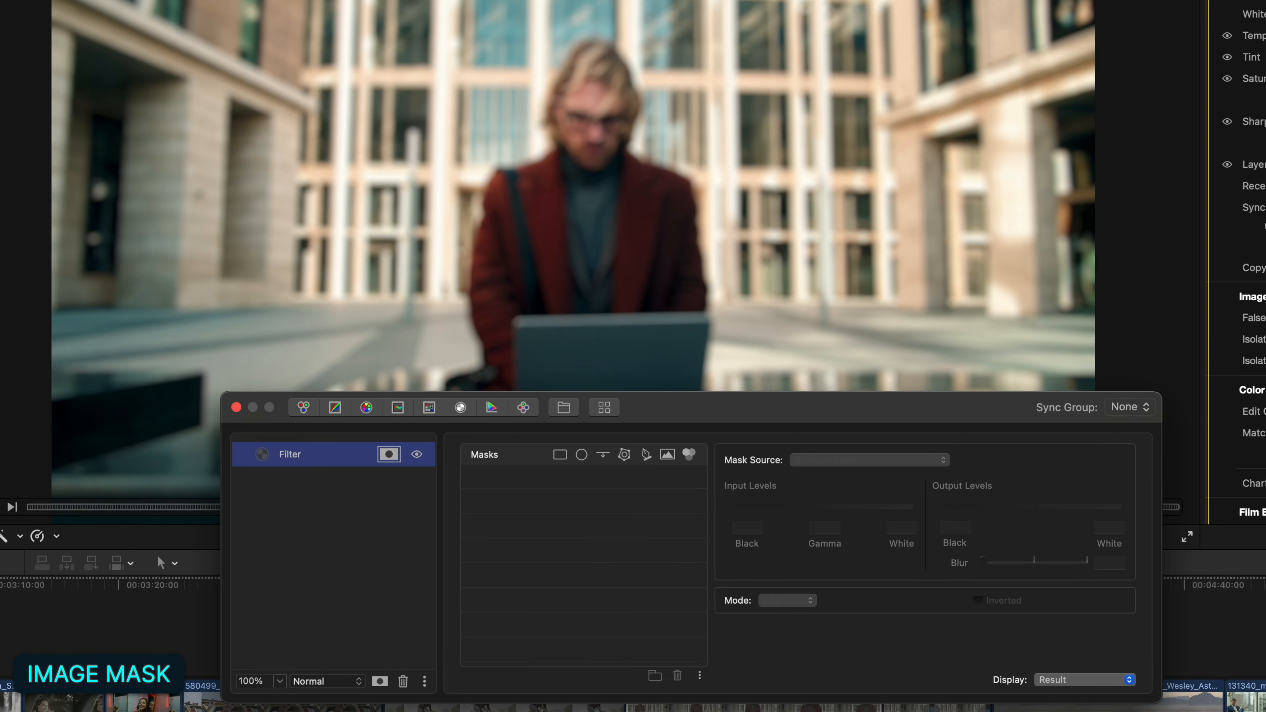
click(669, 458)
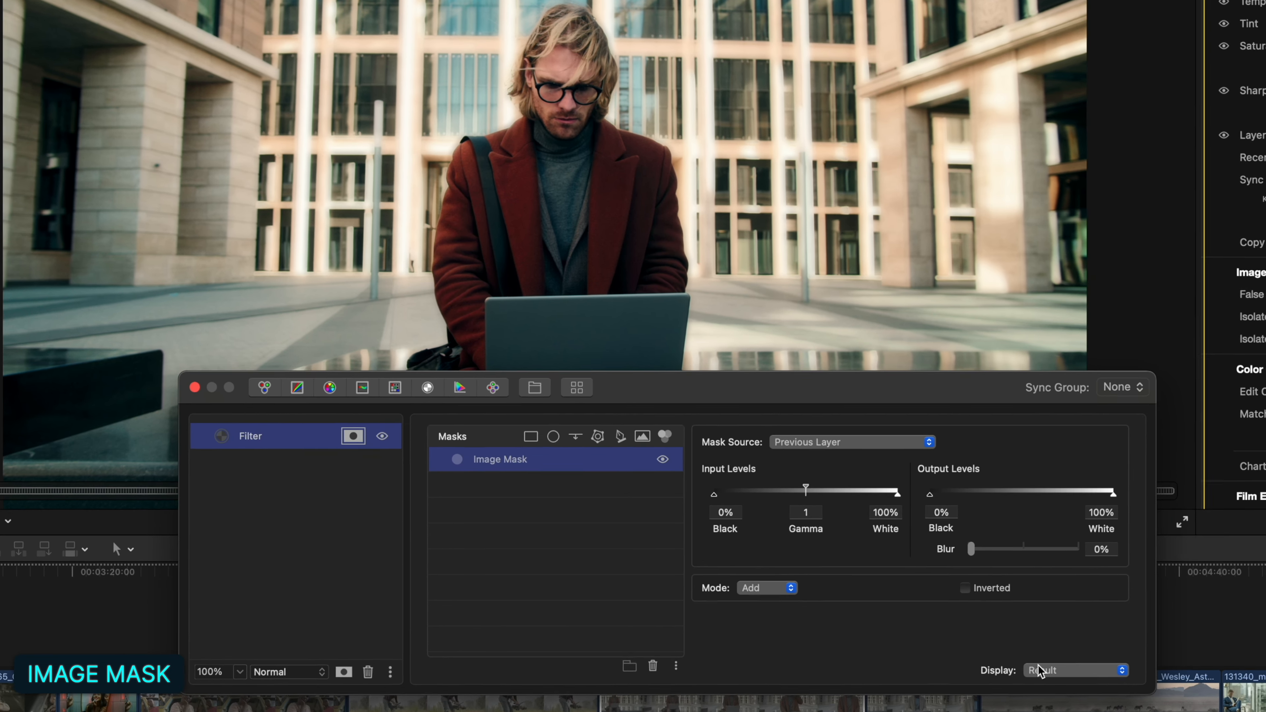
click(1051, 677)
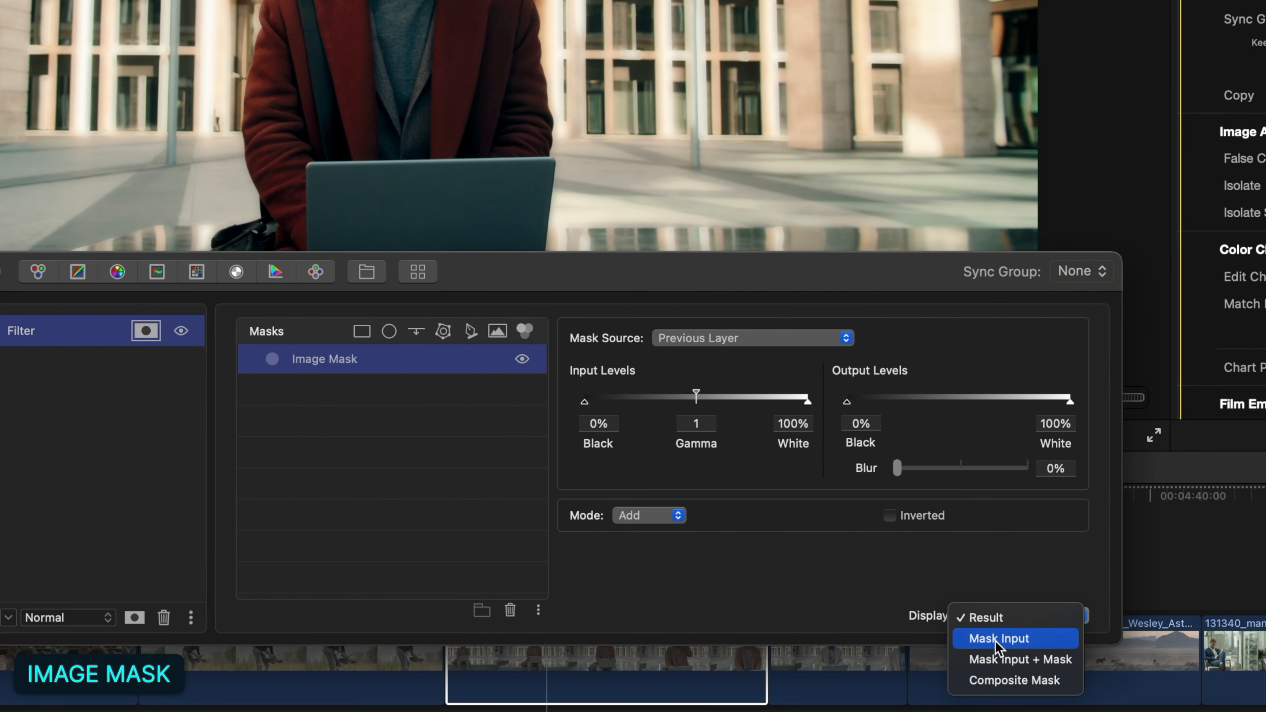
click(1004, 681)
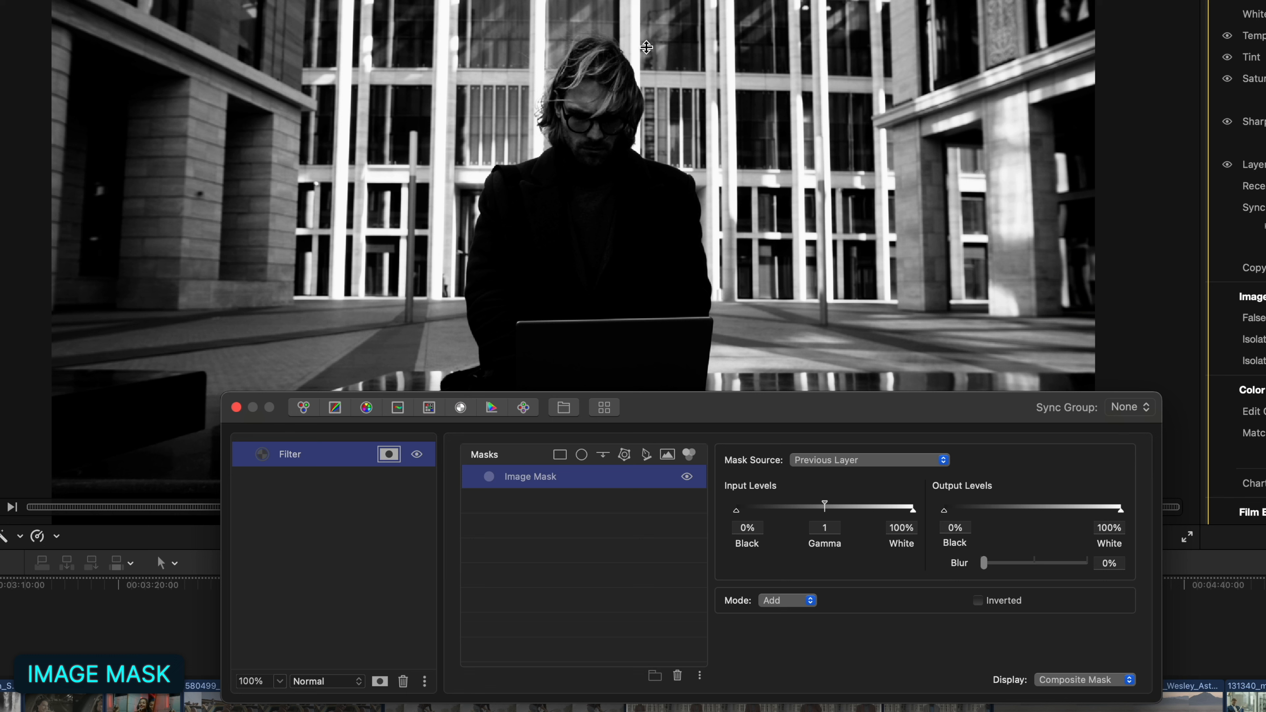
- Set the Image Mask's input black level to 68% and the Filter layer's Disc Blur radius to 18%
click(620, 478)
drag(737, 509, 860, 508)
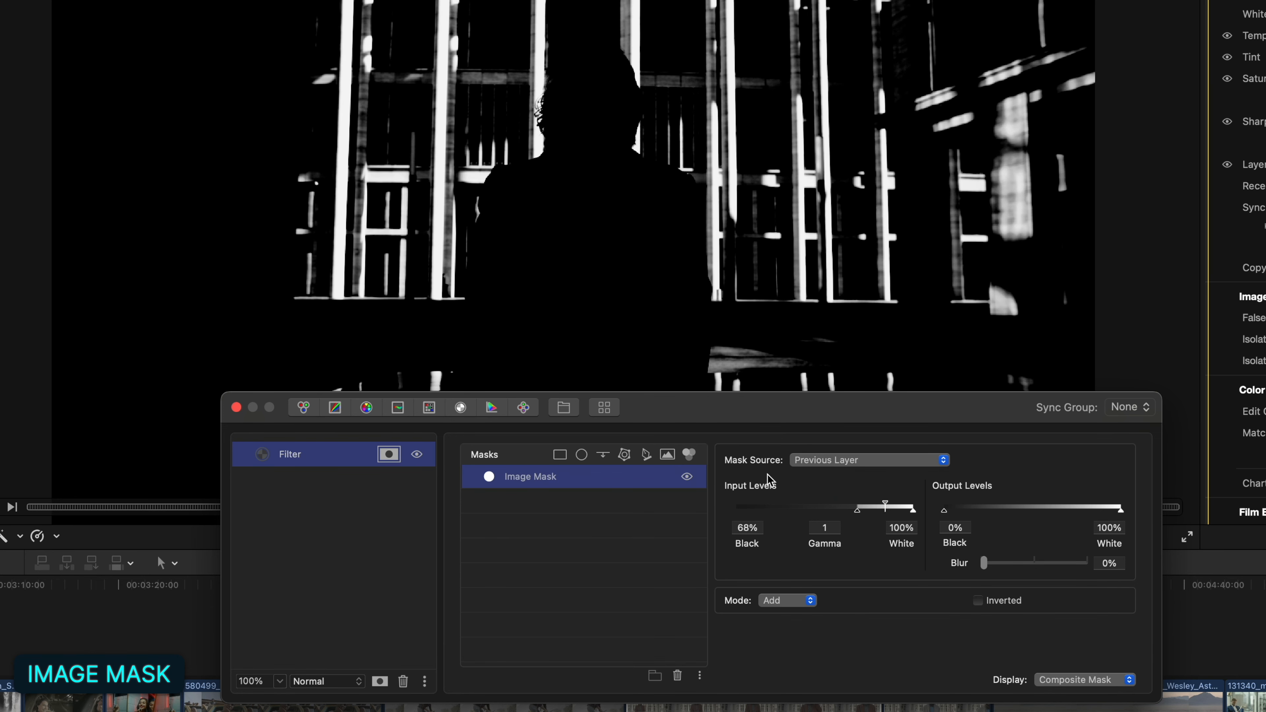
click(389, 454)
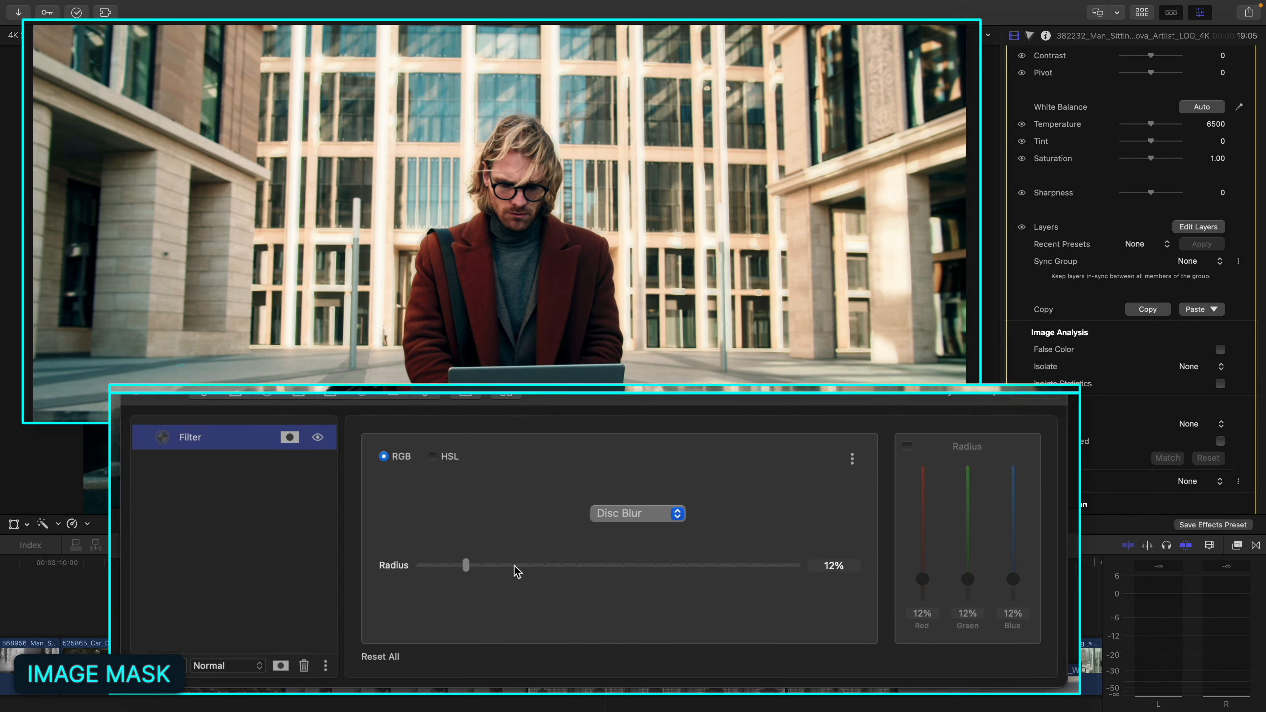
drag(573, 576, 484, 566)
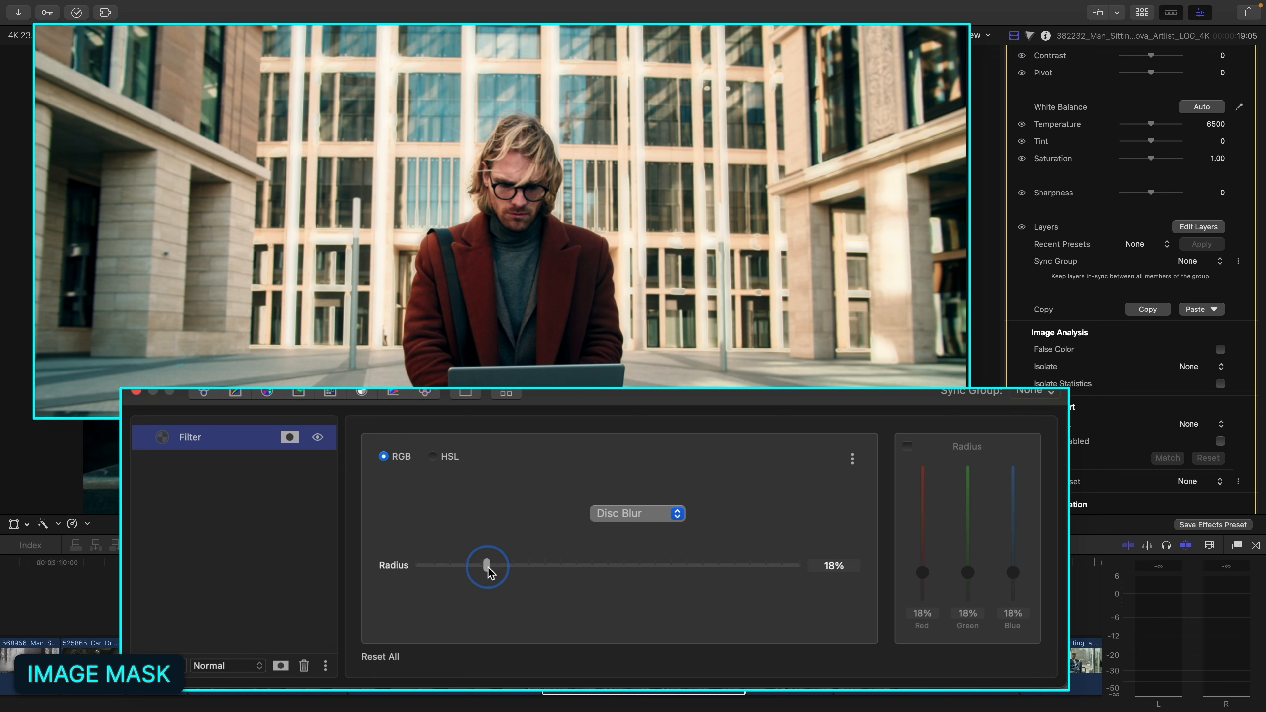
- Set the Image Mask's blur to 17% and toggle the mask off and on to compare the result
click(289, 437)
click(449, 467)
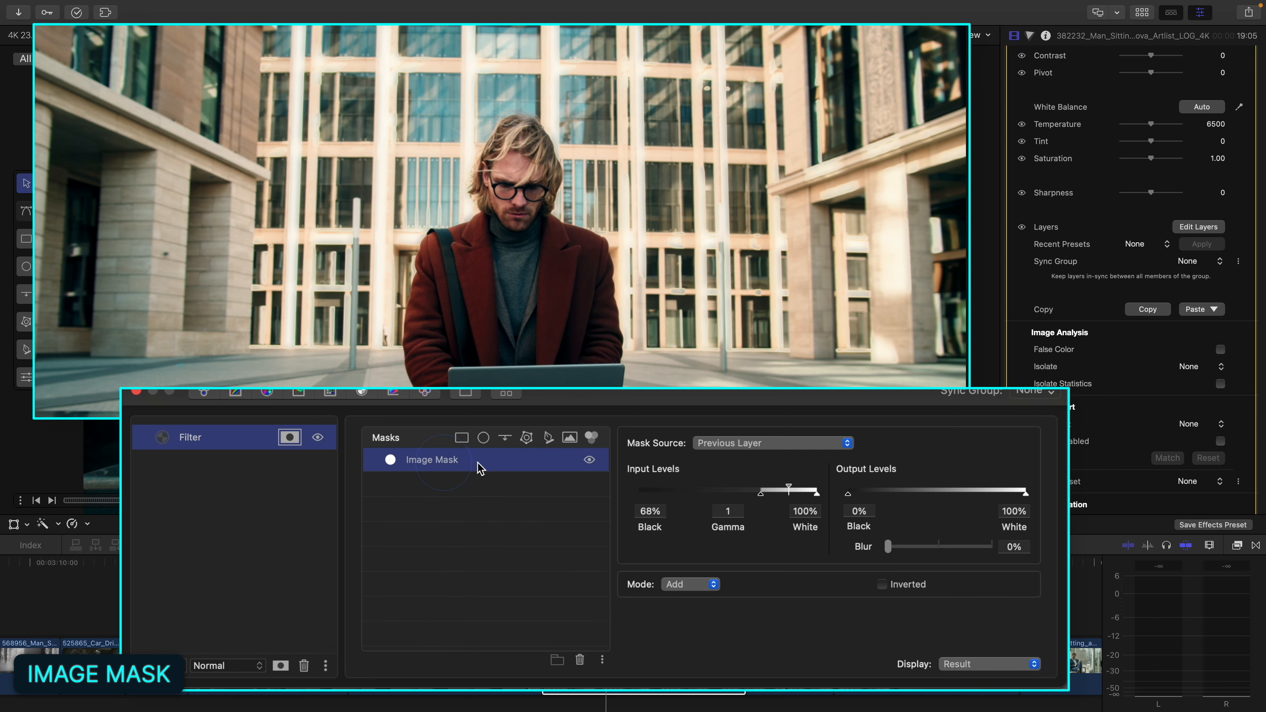
click(905, 548)
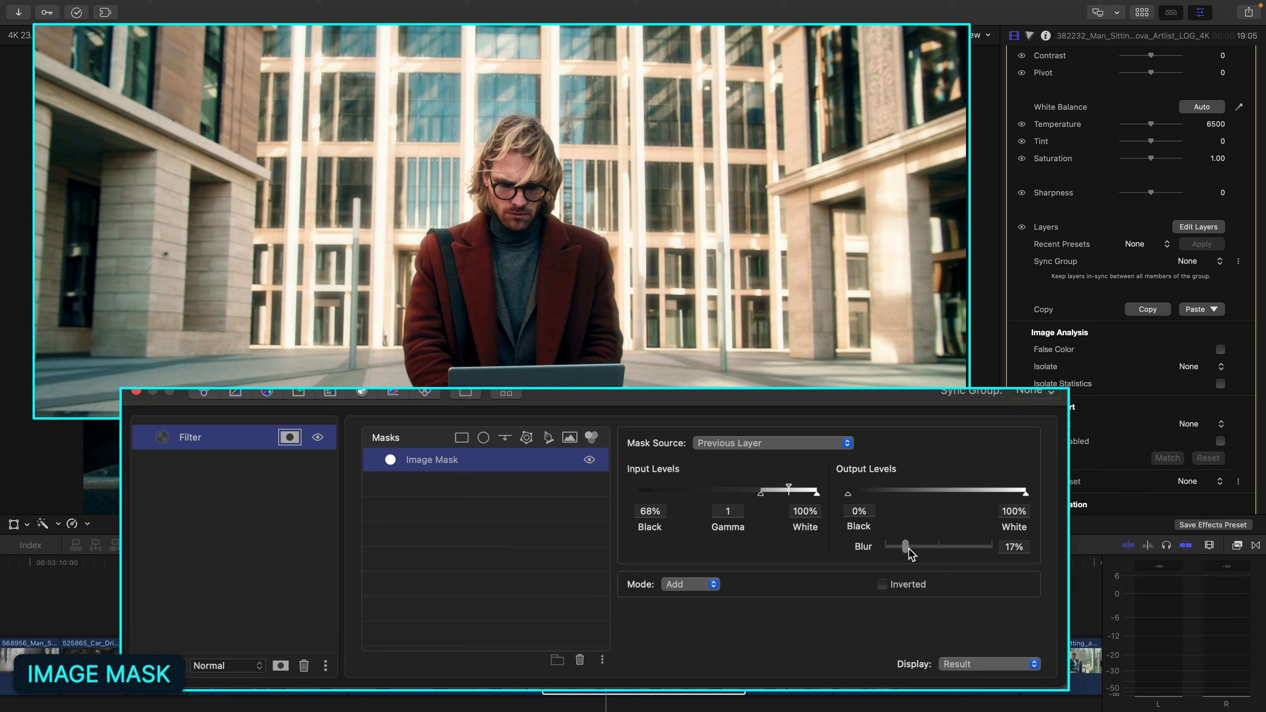
mouse_move(903, 552)
mouse_down()
mouse_move(936, 548)
mouse_move(890, 547)
mouse_move(906, 549)
mouse_up()
click(589, 460)
click(590, 460)
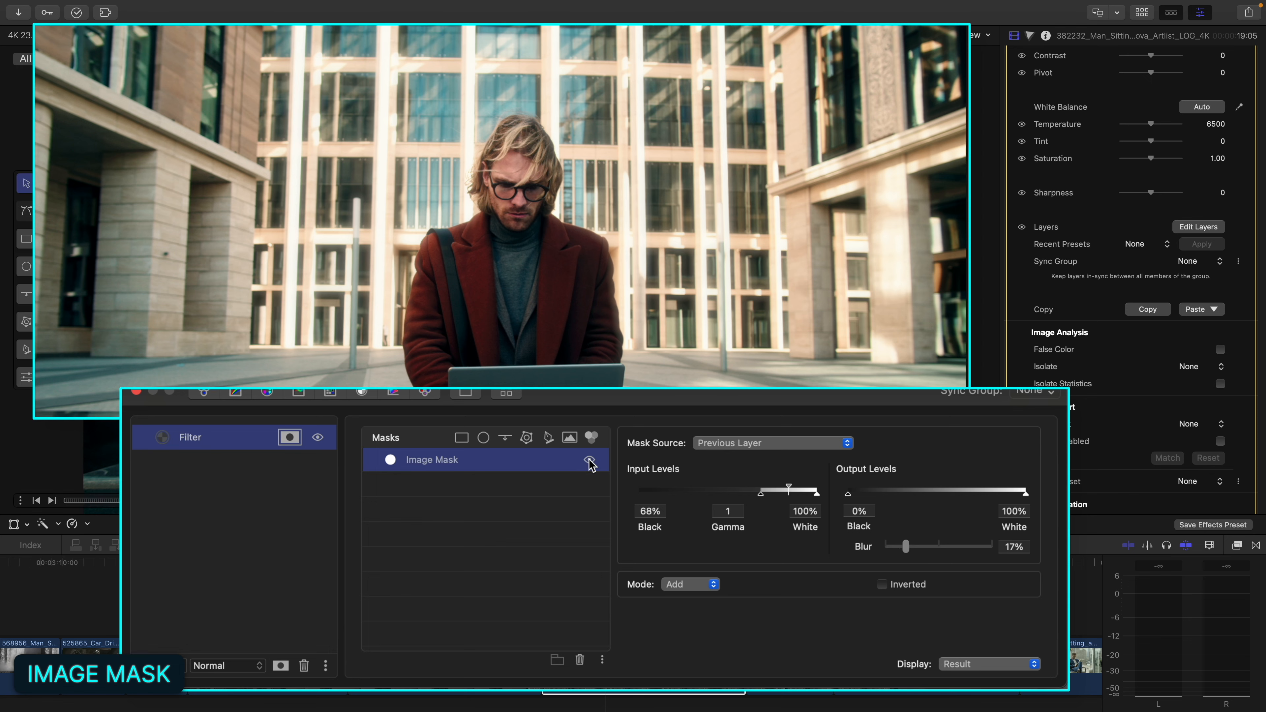
- Toggle the Filter layer off and on repeatedly to compare the blurred highlights with the original image
click(318, 438)
click(317, 438)
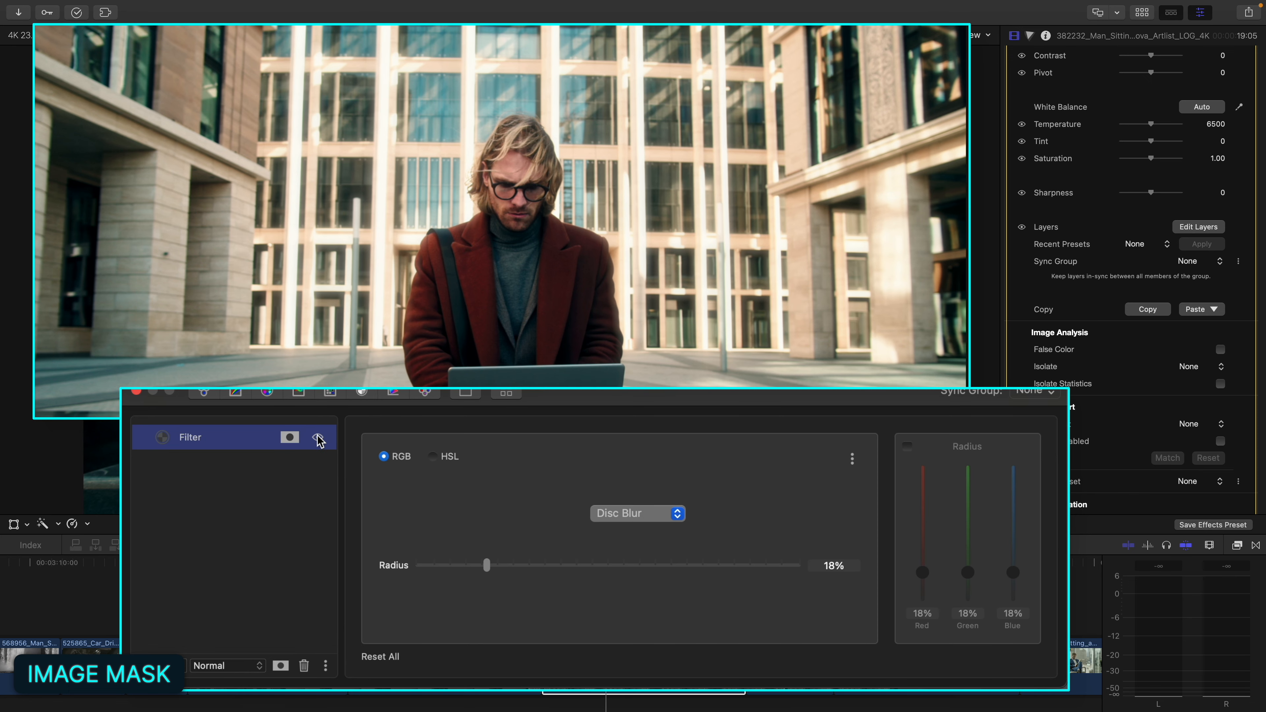
click(314, 441)
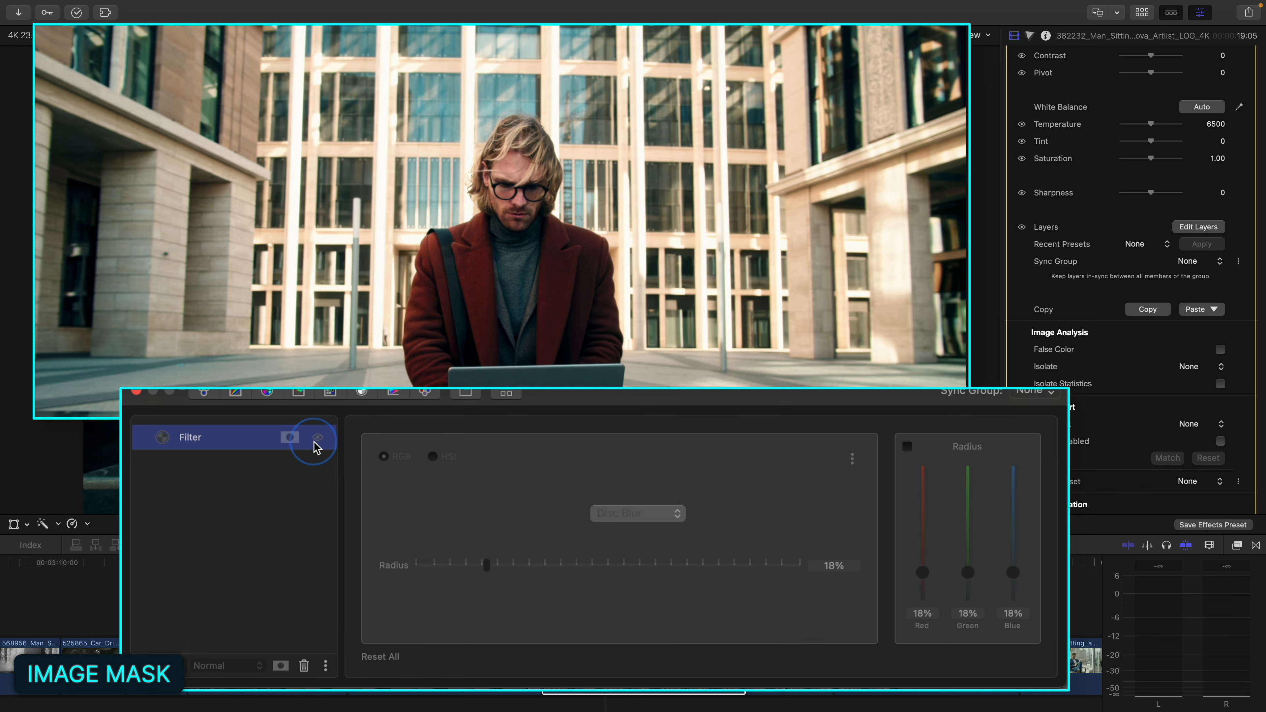
click(315, 441)
click(314, 441)
click(313, 441)
click(315, 441)
click(315, 441)
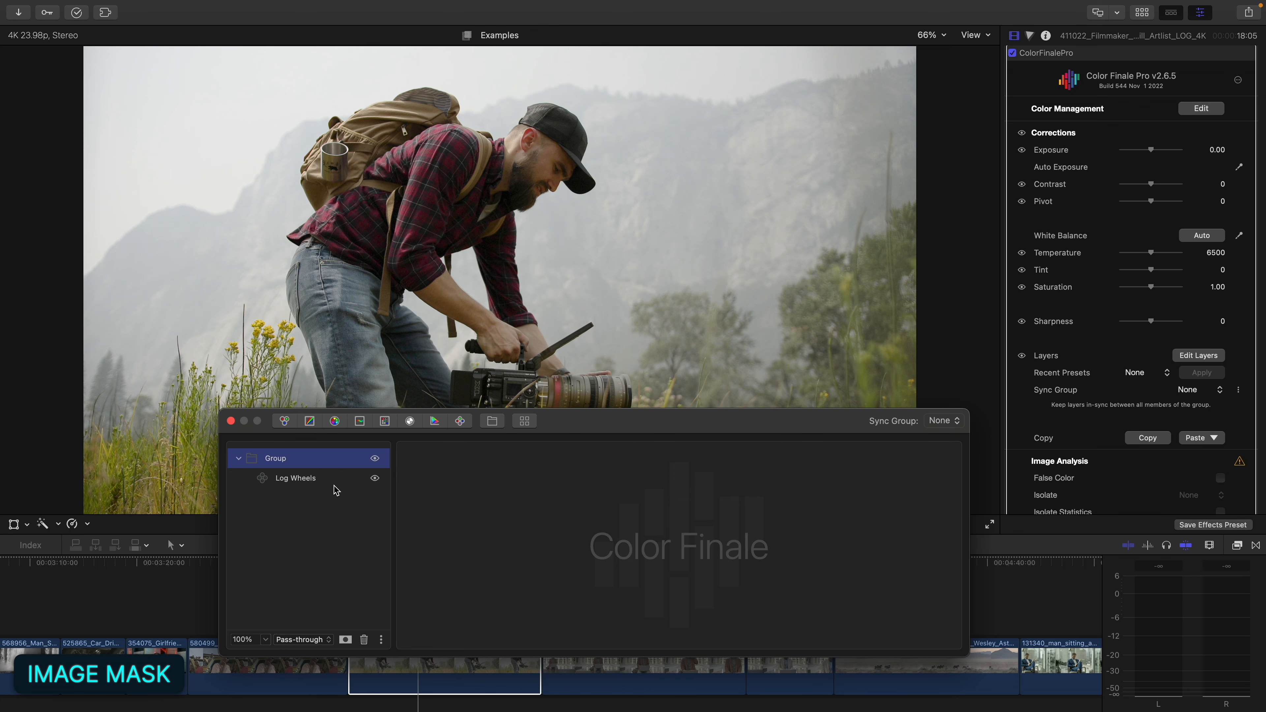
- Add an Image Mask to the Group layer on the clip of the filmmaker with the backpack
click(299, 478)
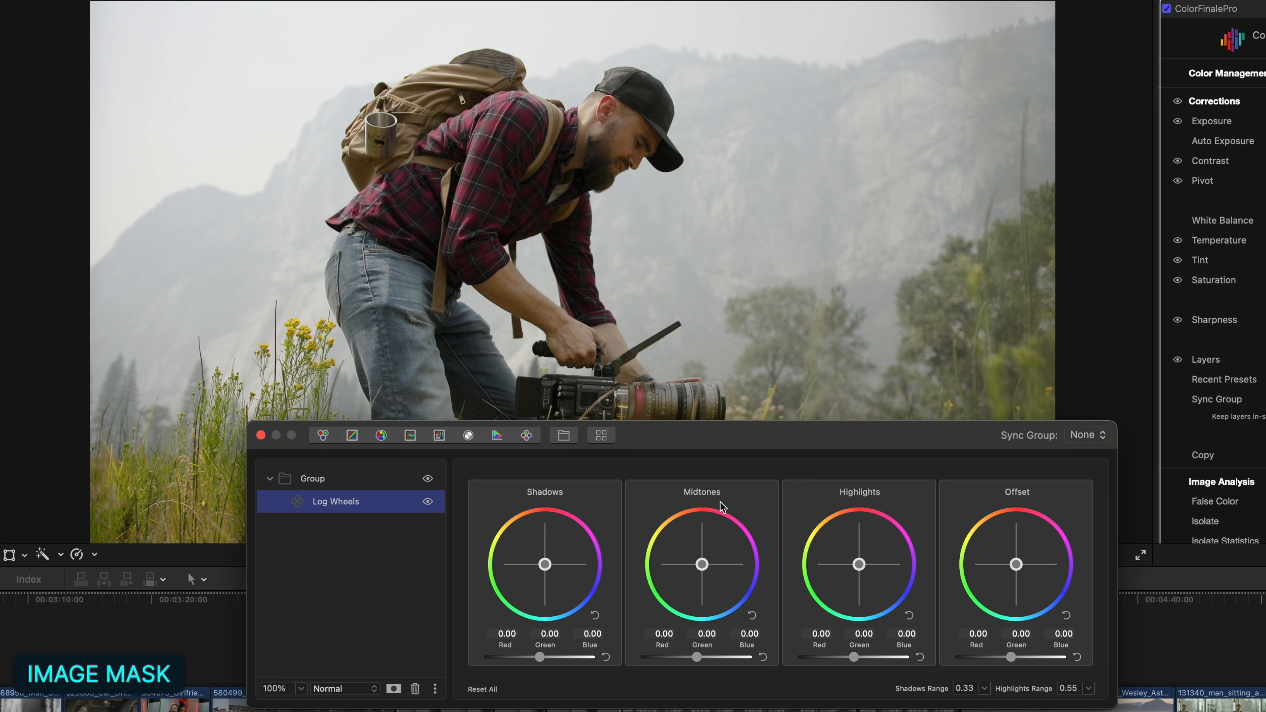
click(339, 479)
click(394, 688)
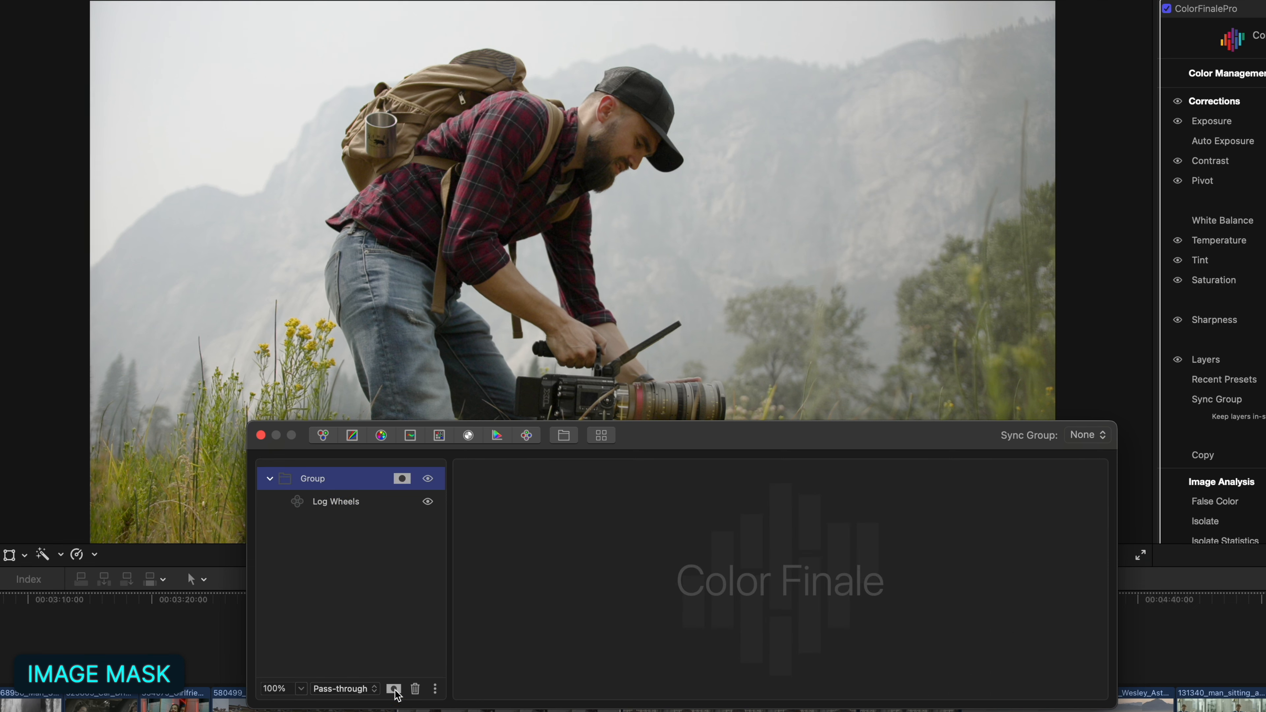
click(402, 480)
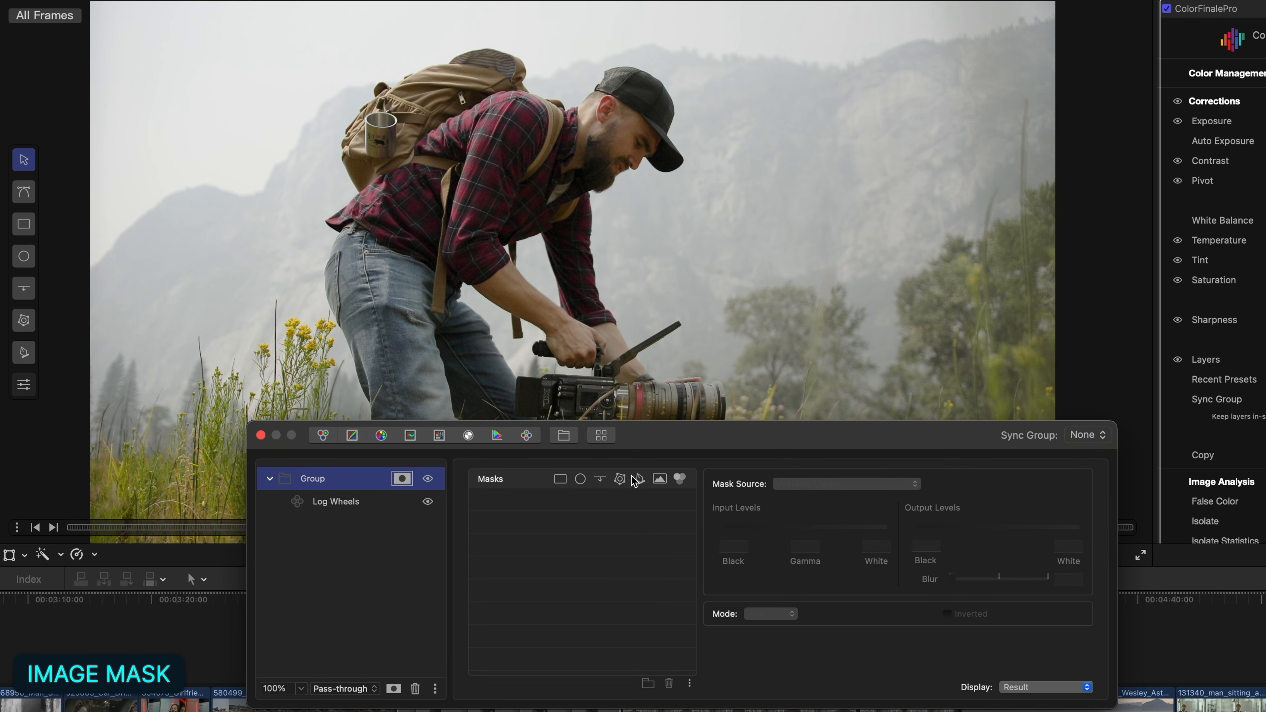
click(660, 479)
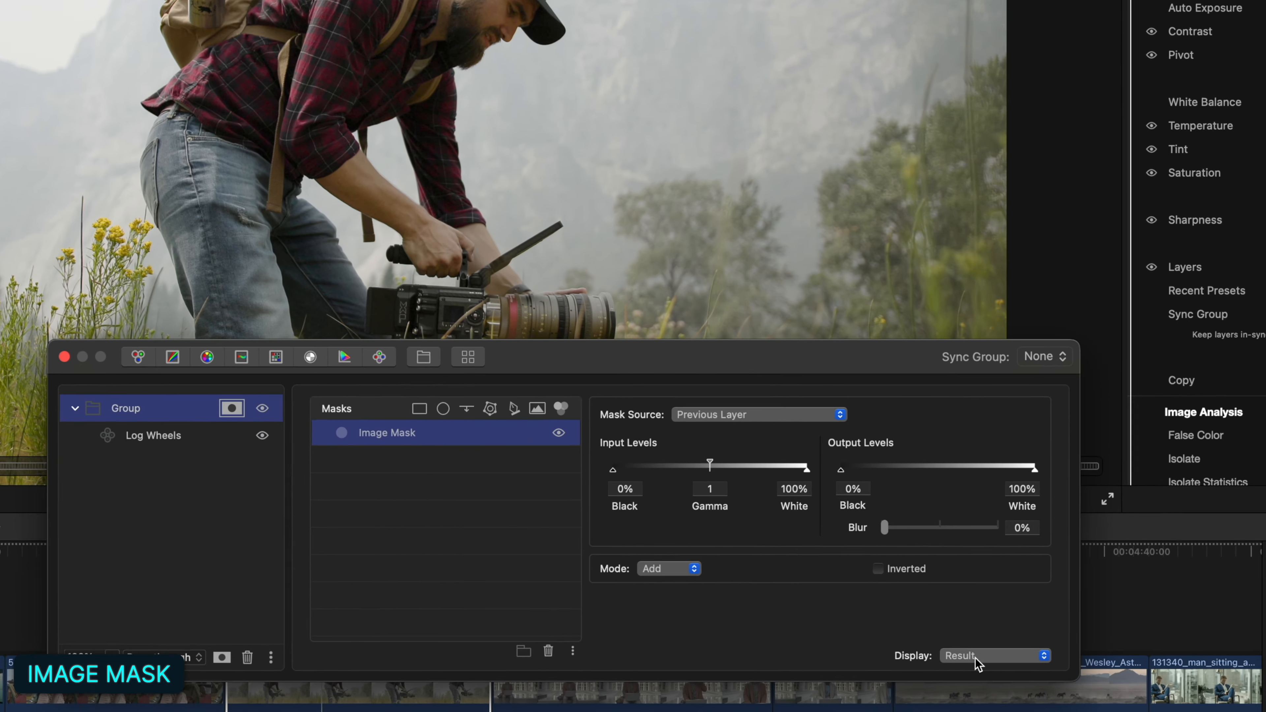
- Set the mask display to Composite Mask and the Group's Image Mask input black level to 62%
click(1022, 682)
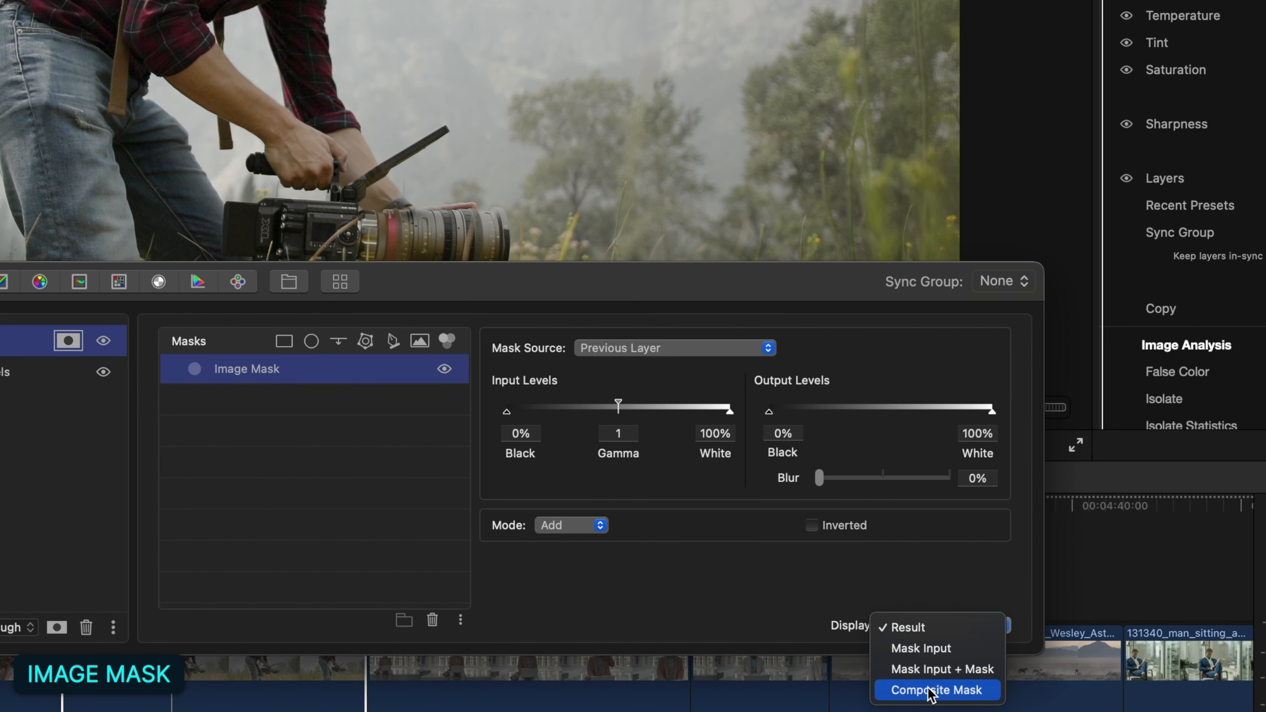
click(930, 691)
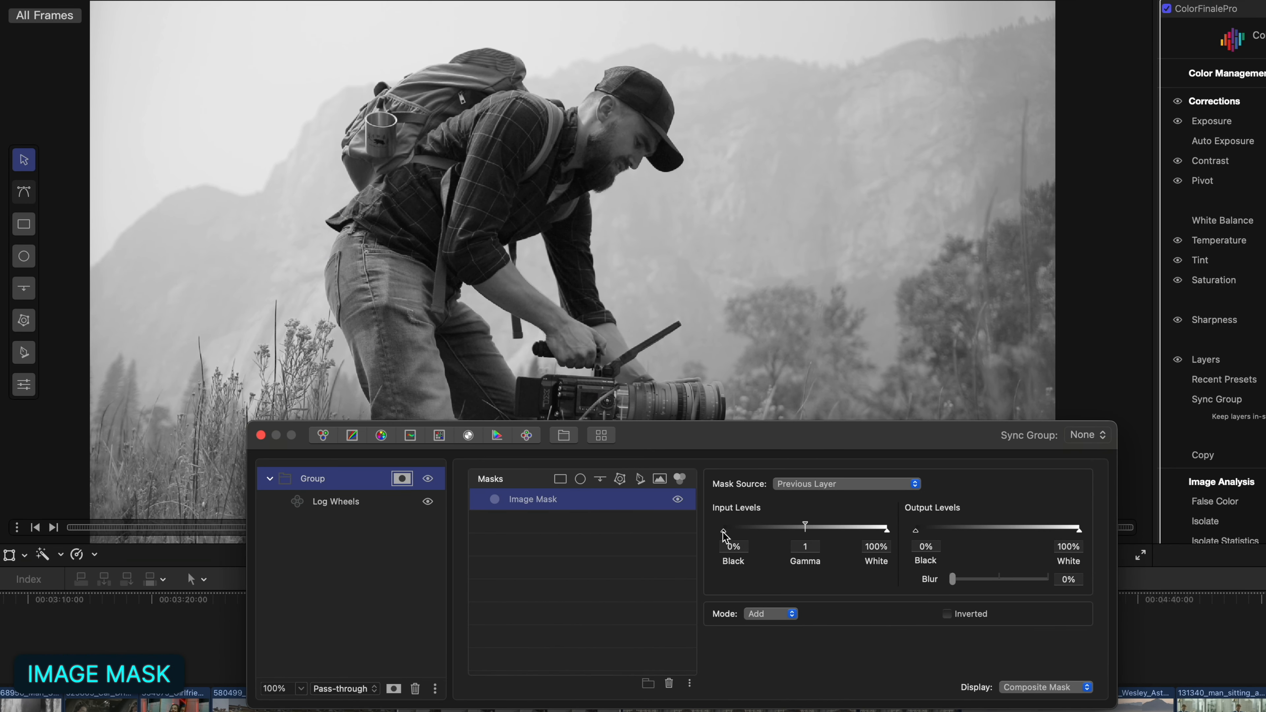
drag(724, 538, 733, 538)
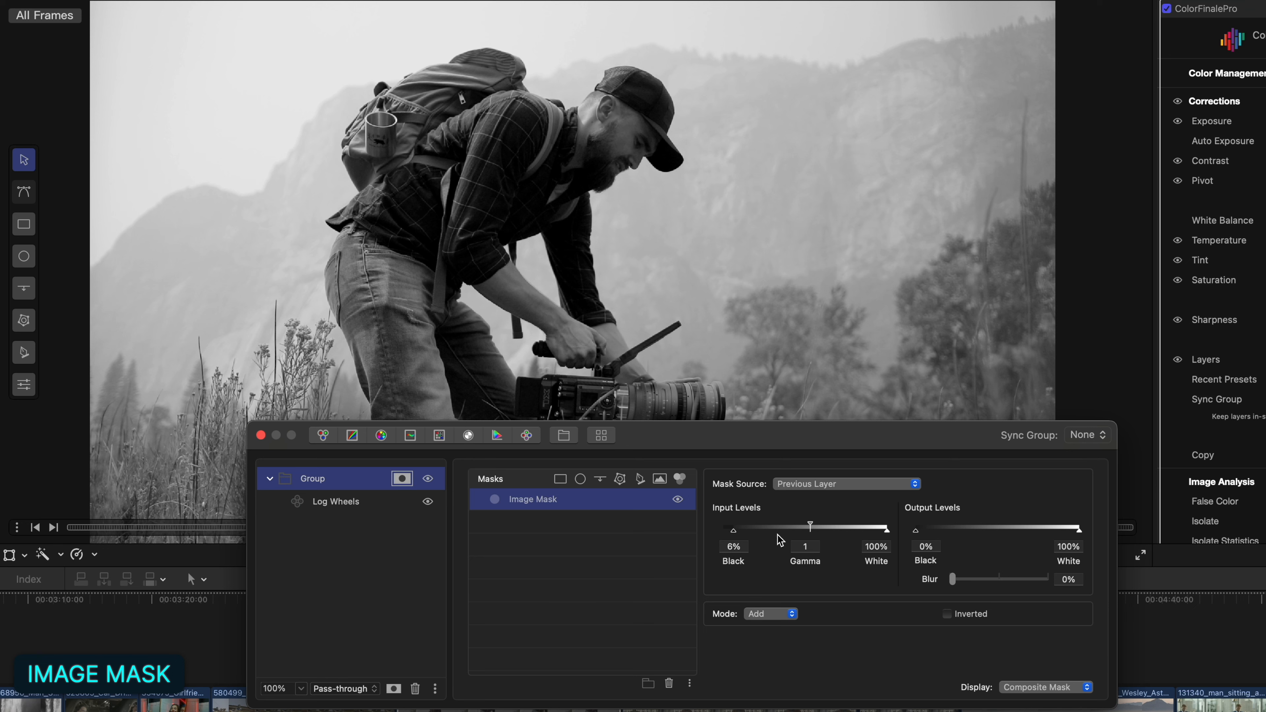
drag(731, 532, 827, 532)
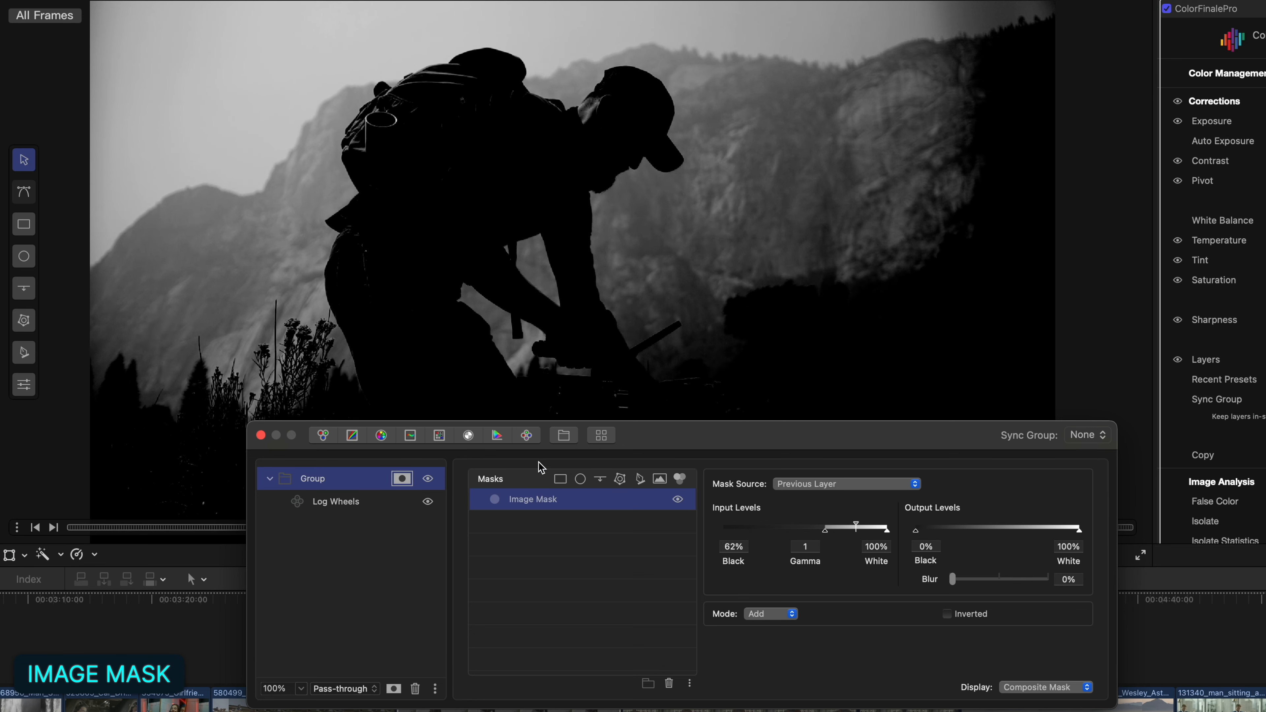
- Brighten the Offset in the Group's Log Wheels, trying a magenta tint before returning its color point close to neutral
click(398, 480)
click(375, 509)
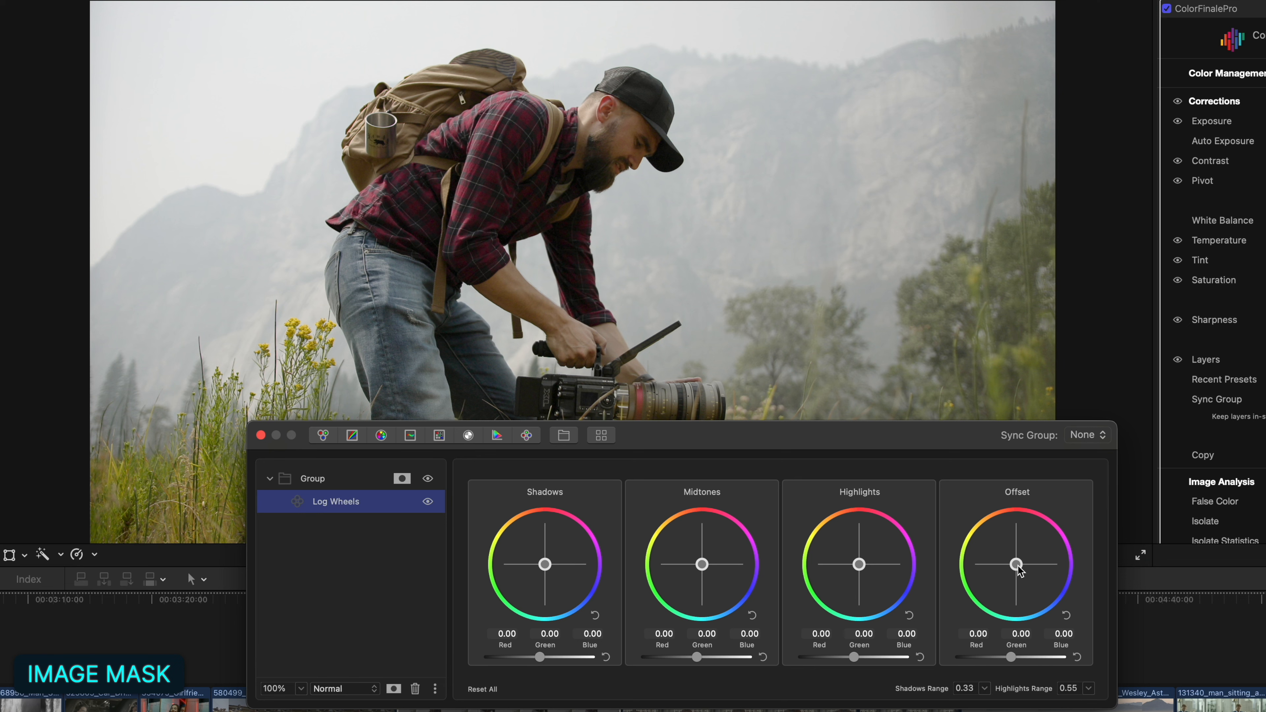
drag(1016, 568, 1111, 544)
drag(1010, 657, 1035, 657)
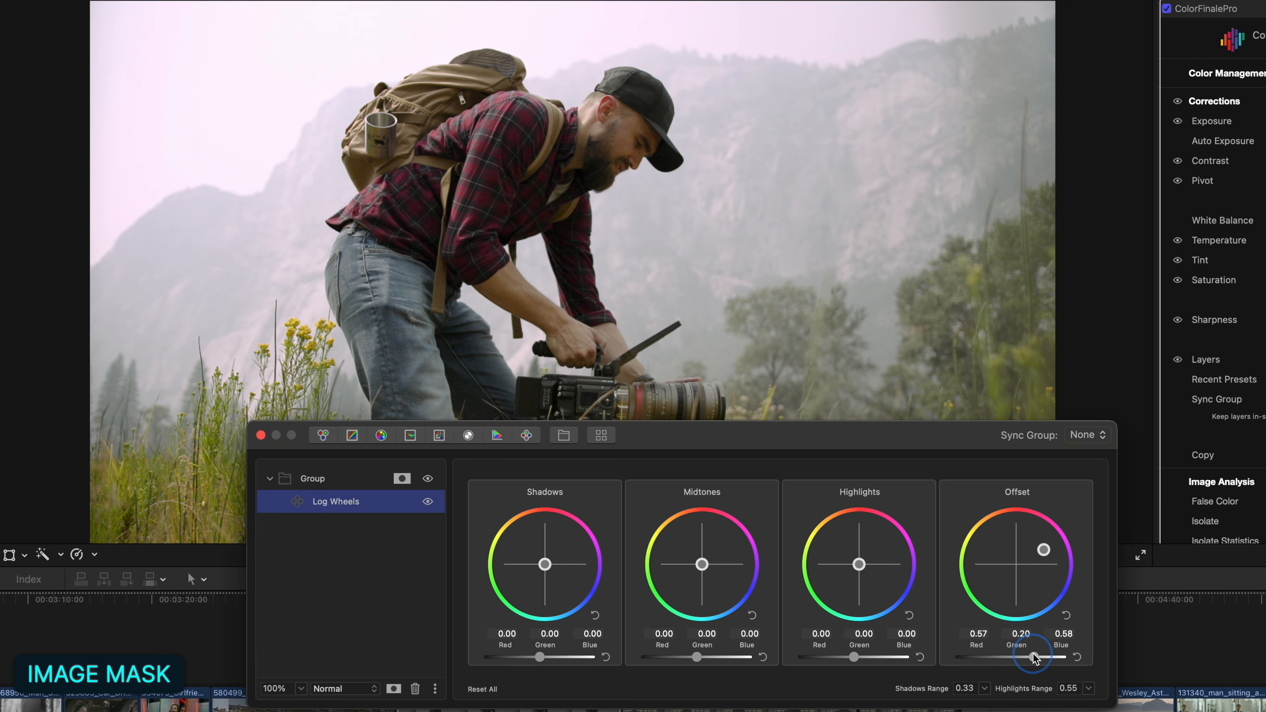
drag(1044, 554, 1017, 555)
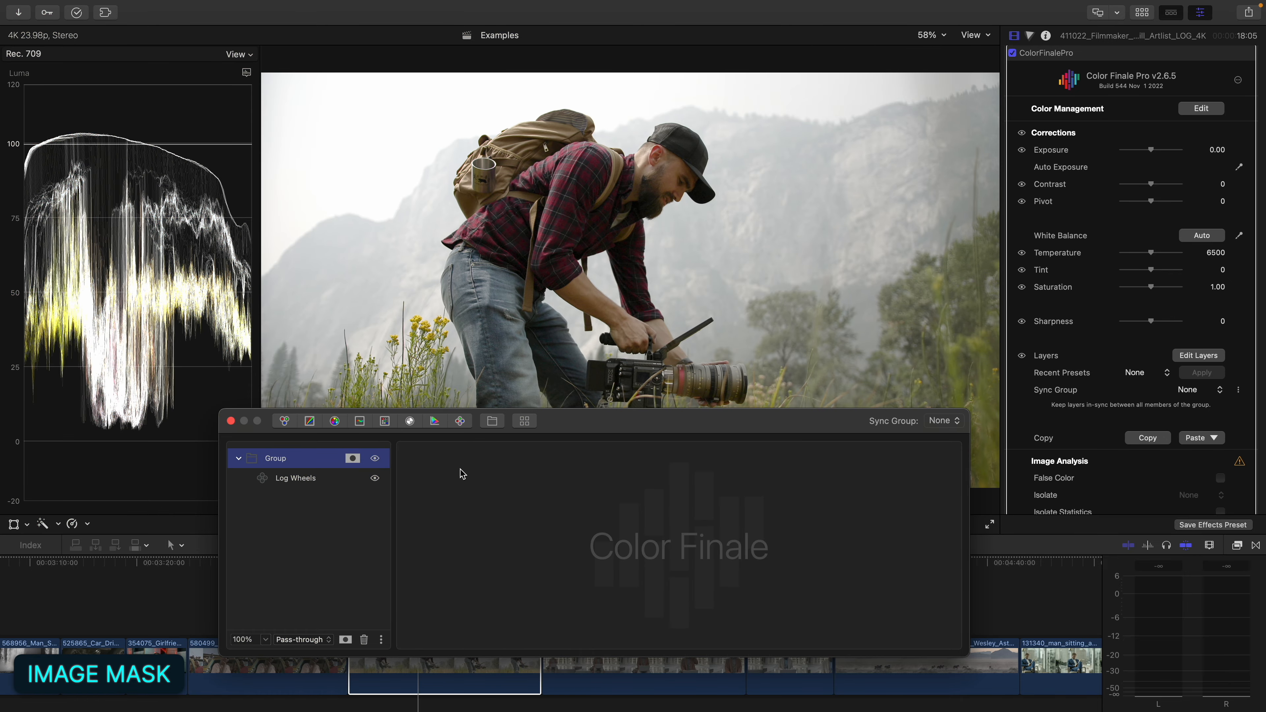
- Try a magenta Gain shift of 0.09 red, -0.13 green and 0.04 blue in a Color Wheels layer above the Group, and delete that layer
click(283, 423)
drag(307, 481, 314, 450)
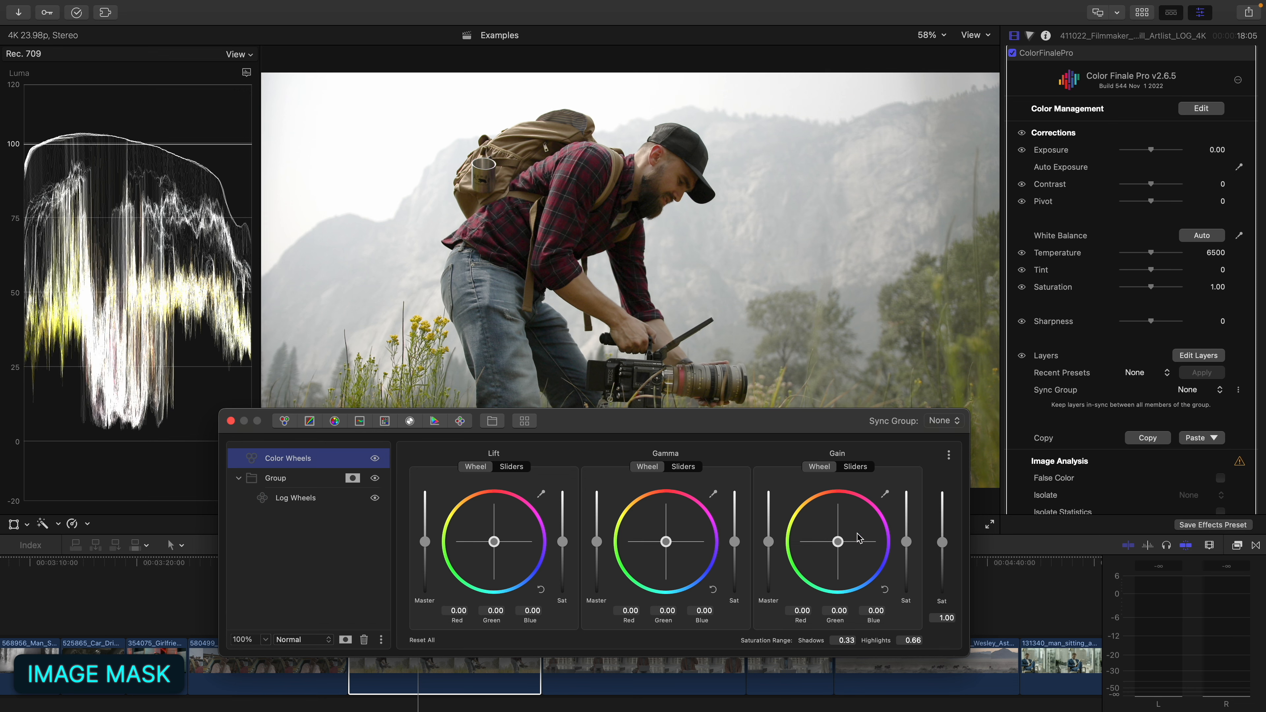
drag(843, 550, 872, 521)
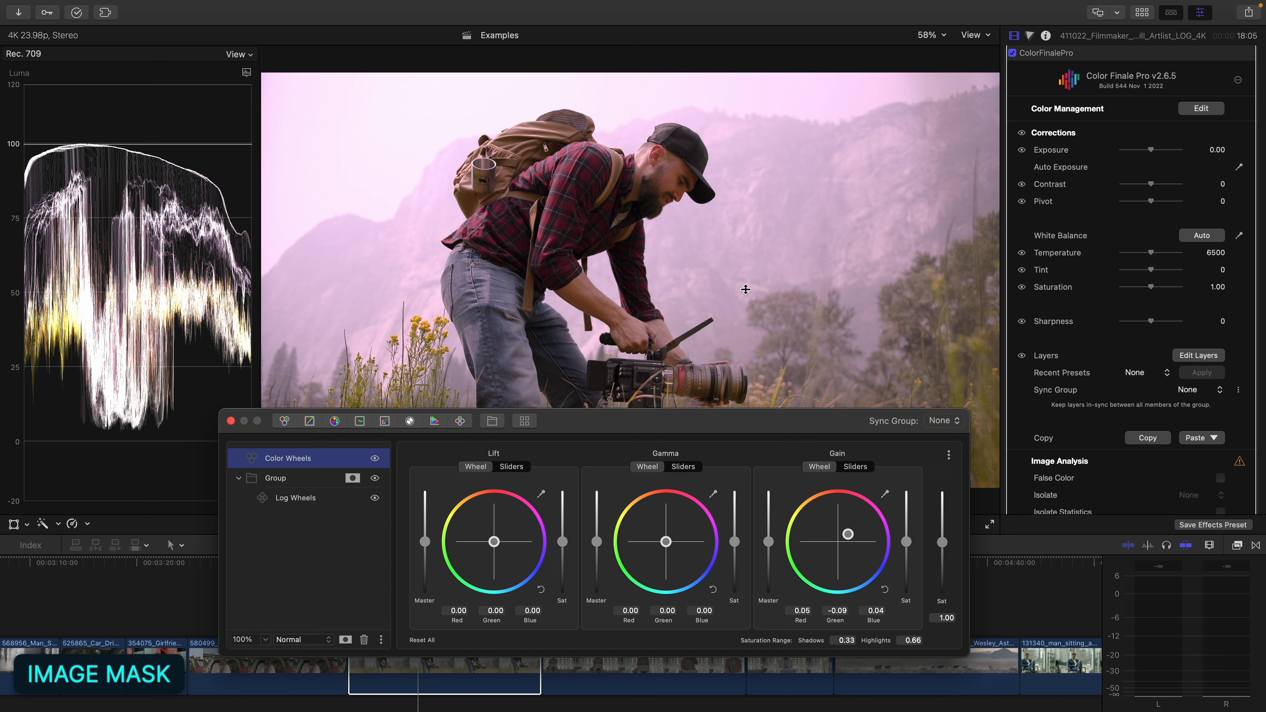
drag(850, 539, 853, 533)
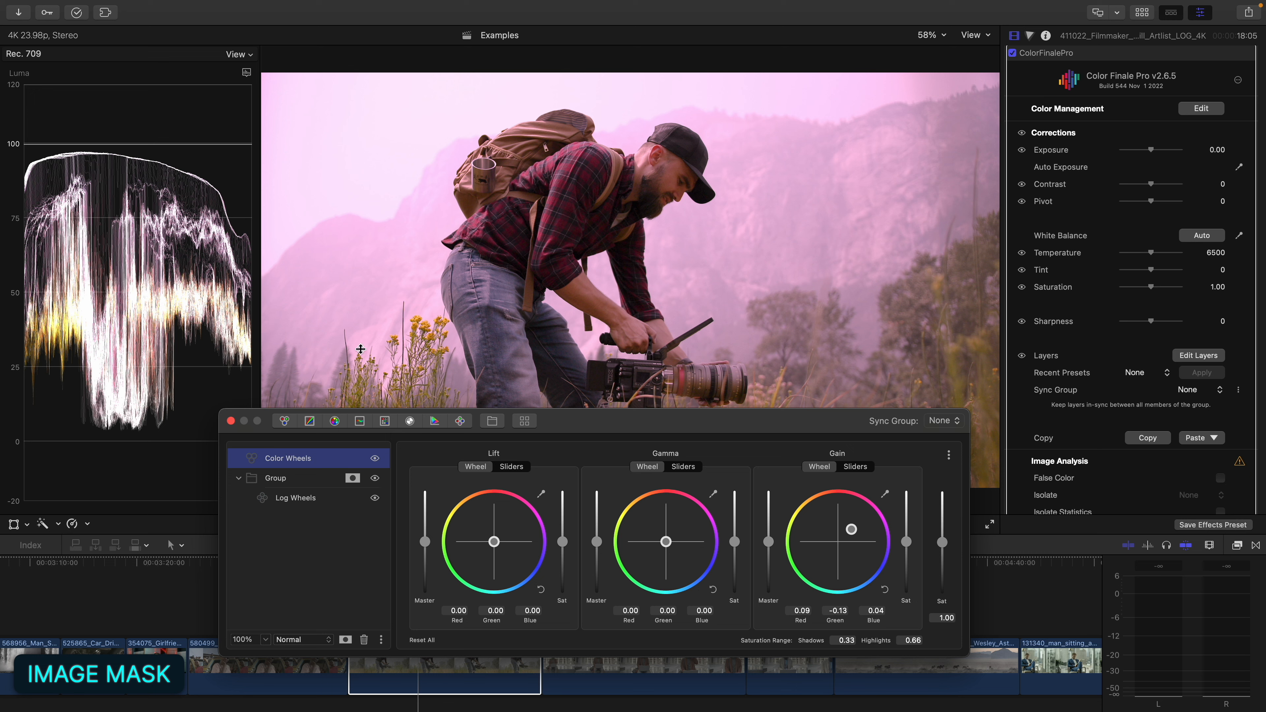
key(Delete)
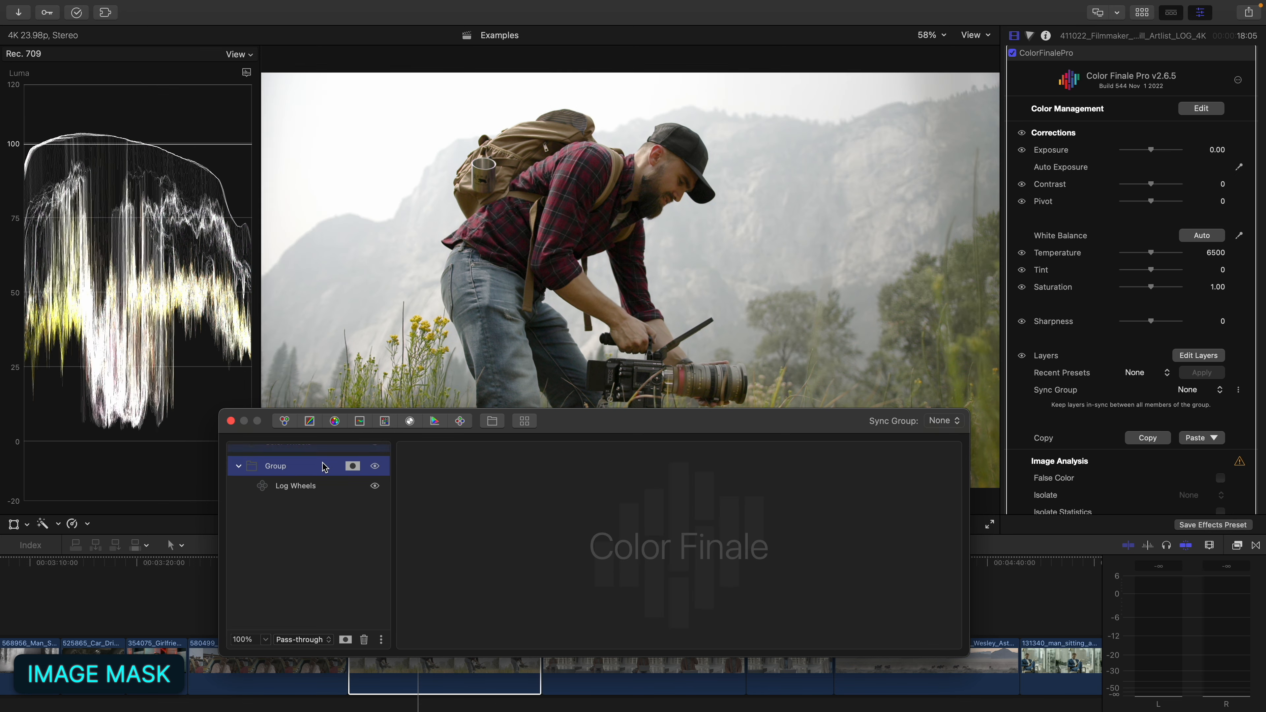
- Try a magenta Highlights shift of 0.20, -0.58 and 0.38 in a Log Wheels layer above the Group, and delete that layer
click(465, 424)
drag(334, 480, 348, 449)
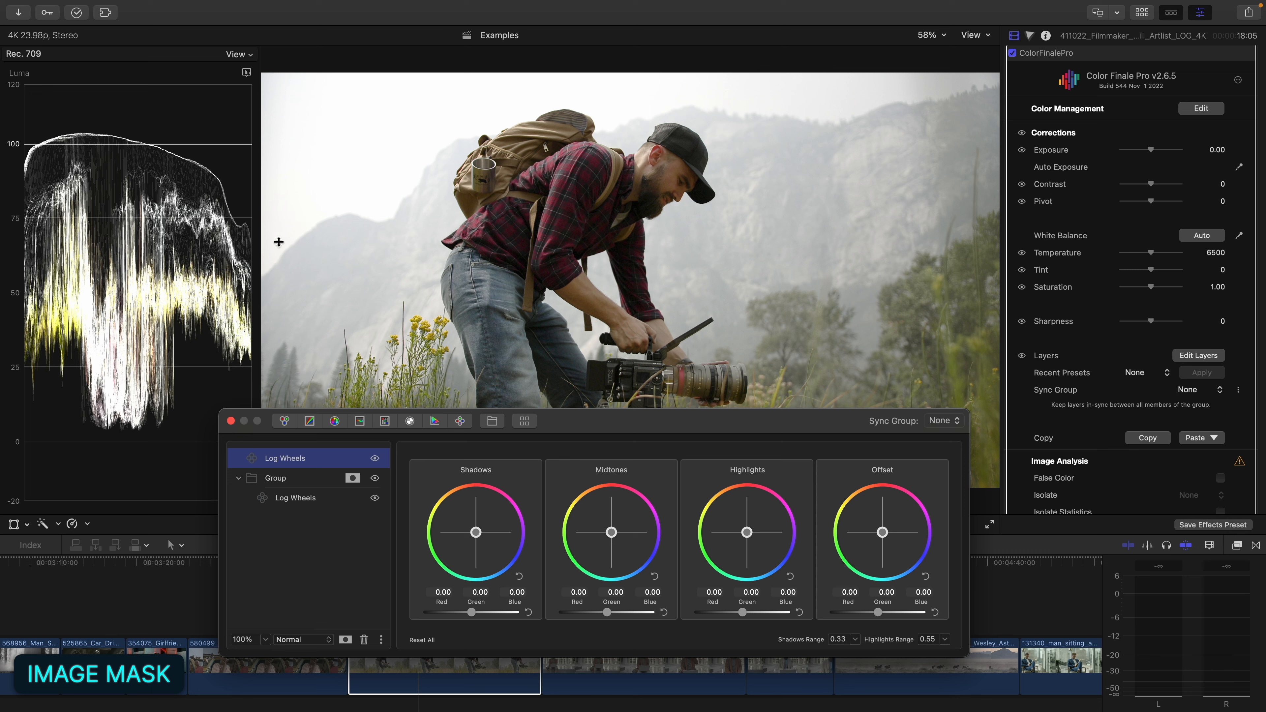
click(746, 532)
drag(746, 534, 914, 482)
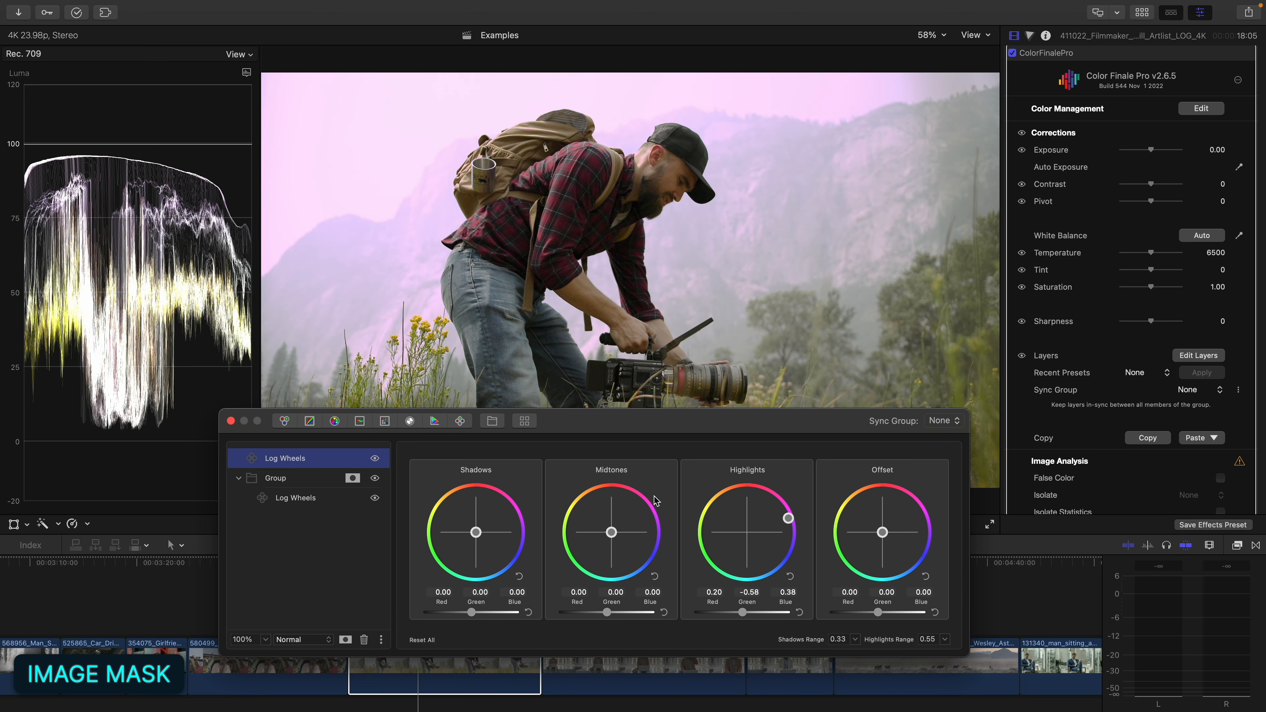
click(352, 478)
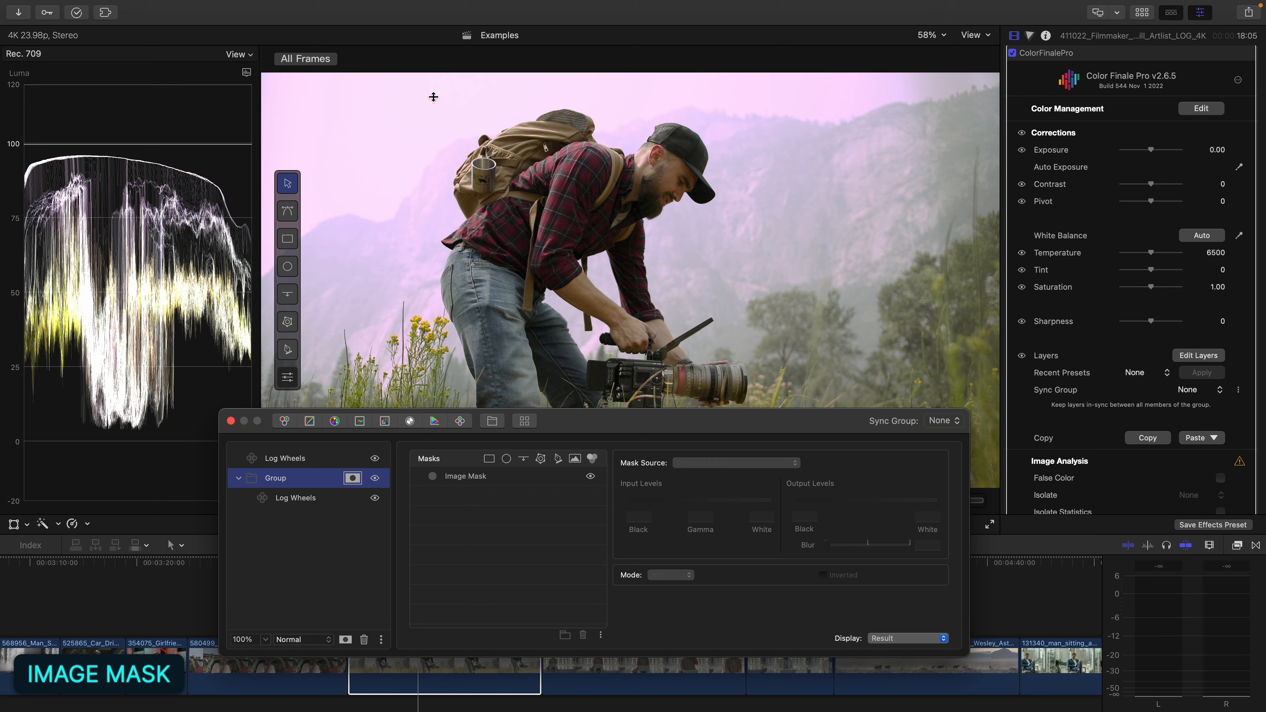
click(309, 503)
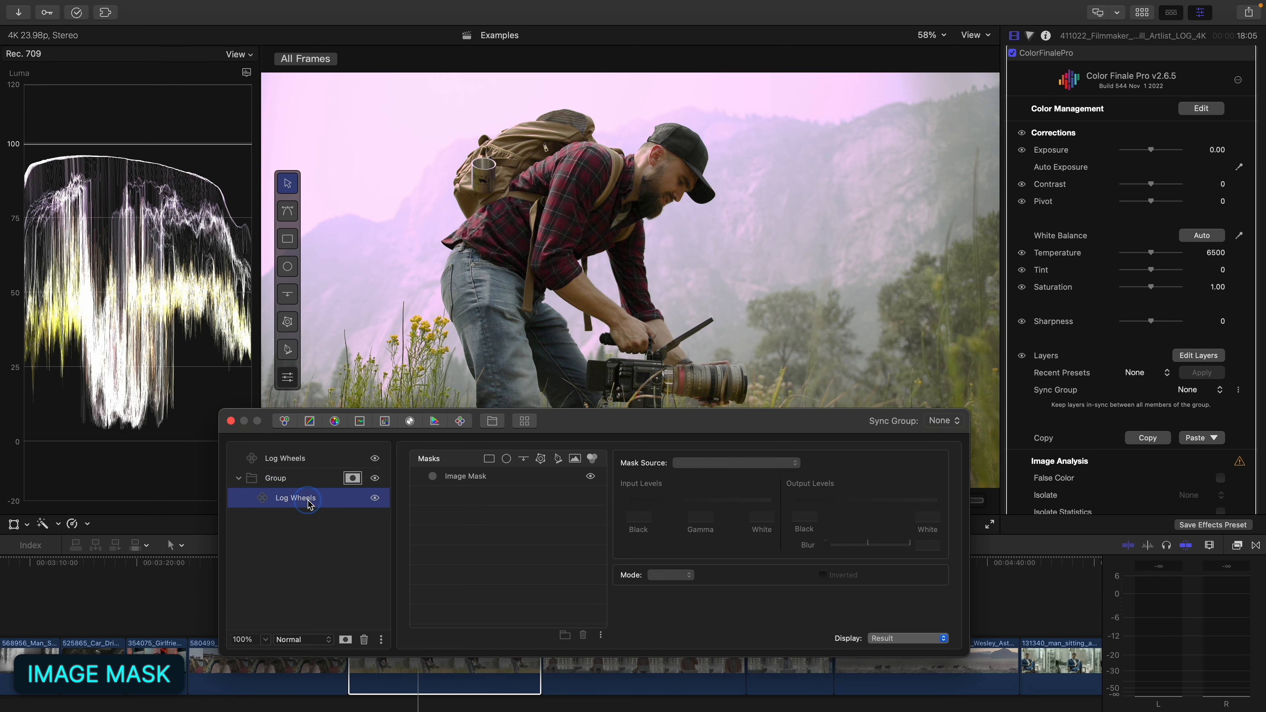
click(309, 458)
key(Delete)
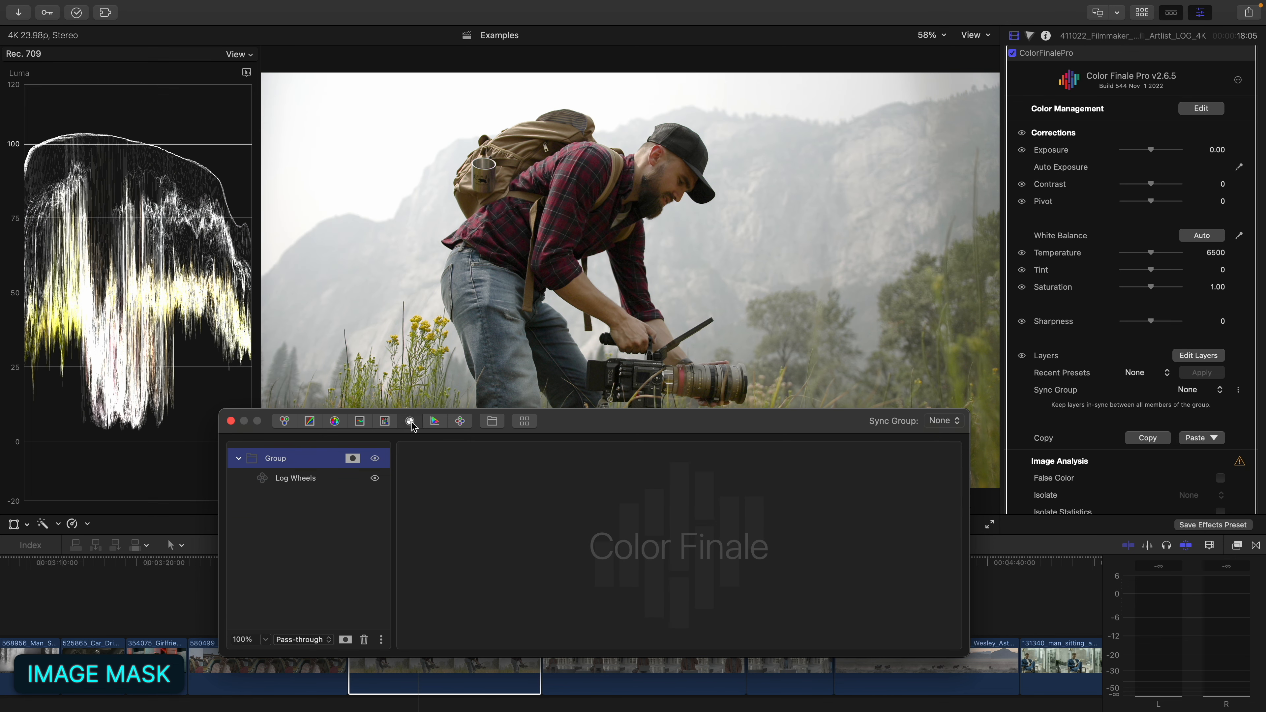
- Add a Filter layer inside the Group above the Log Wheels, using Disc Blur with a 38% radius
click(410, 421)
click(624, 520)
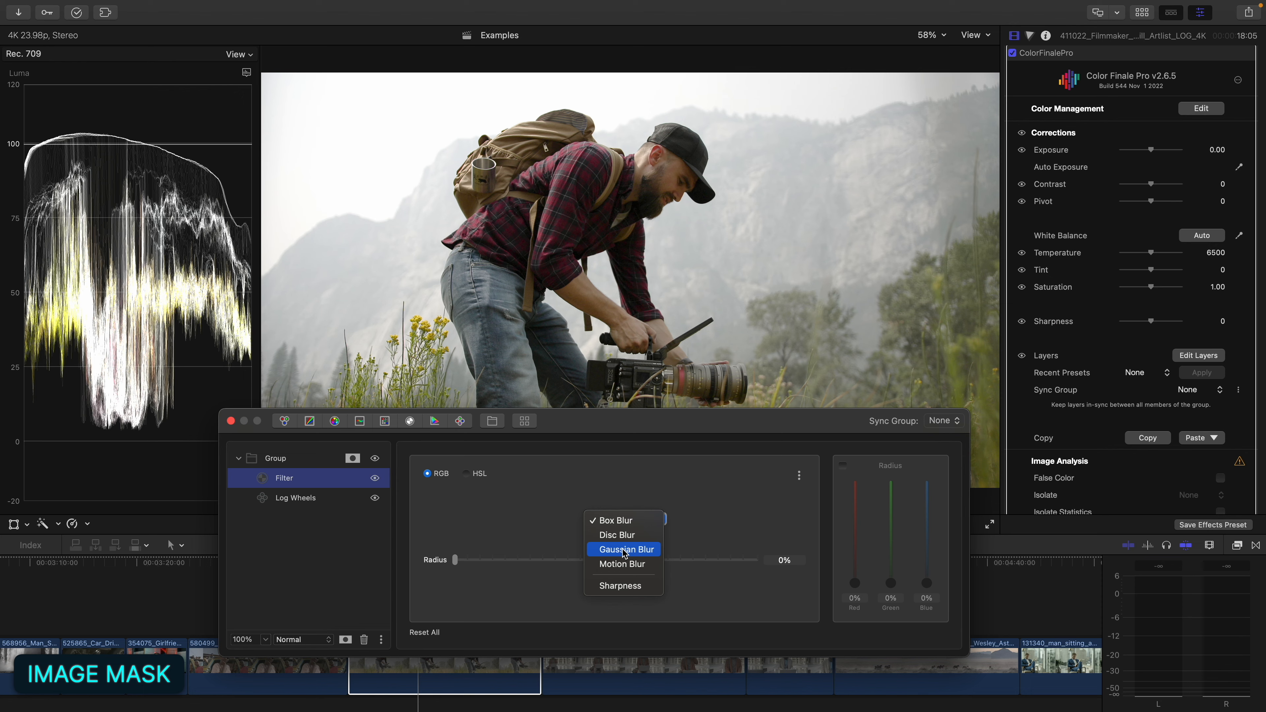
click(618, 535)
drag(456, 560, 568, 560)
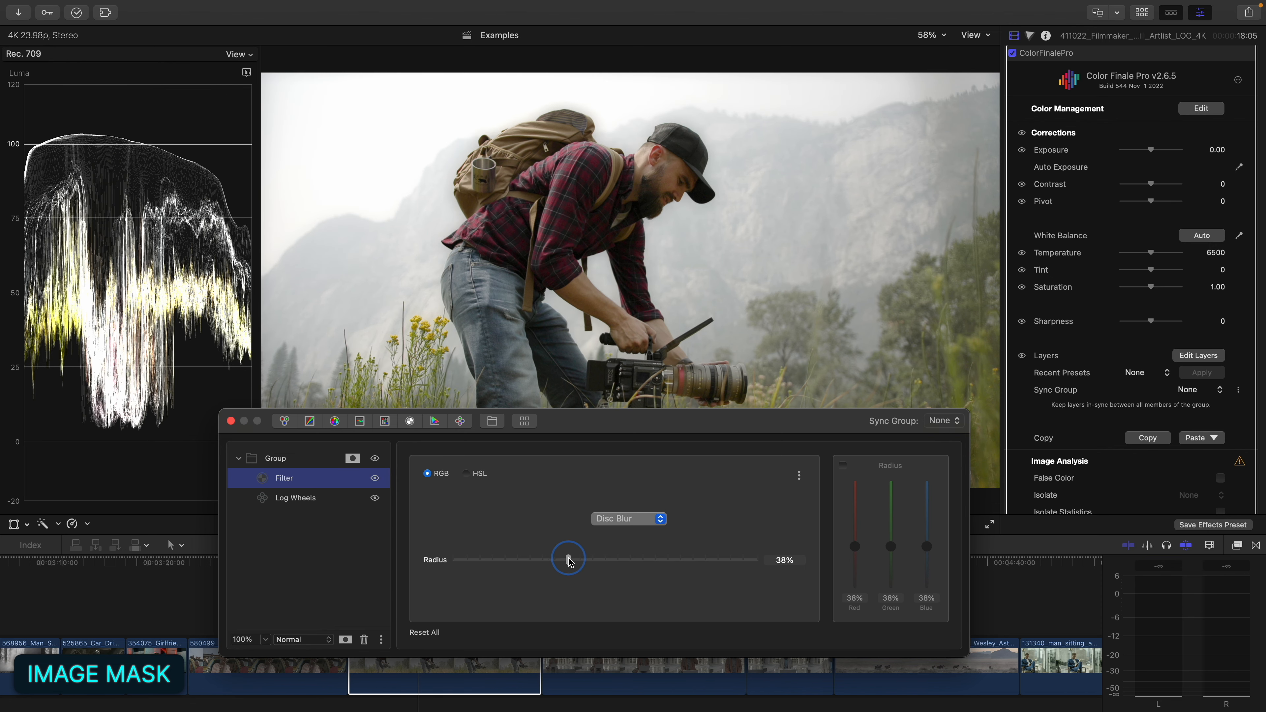